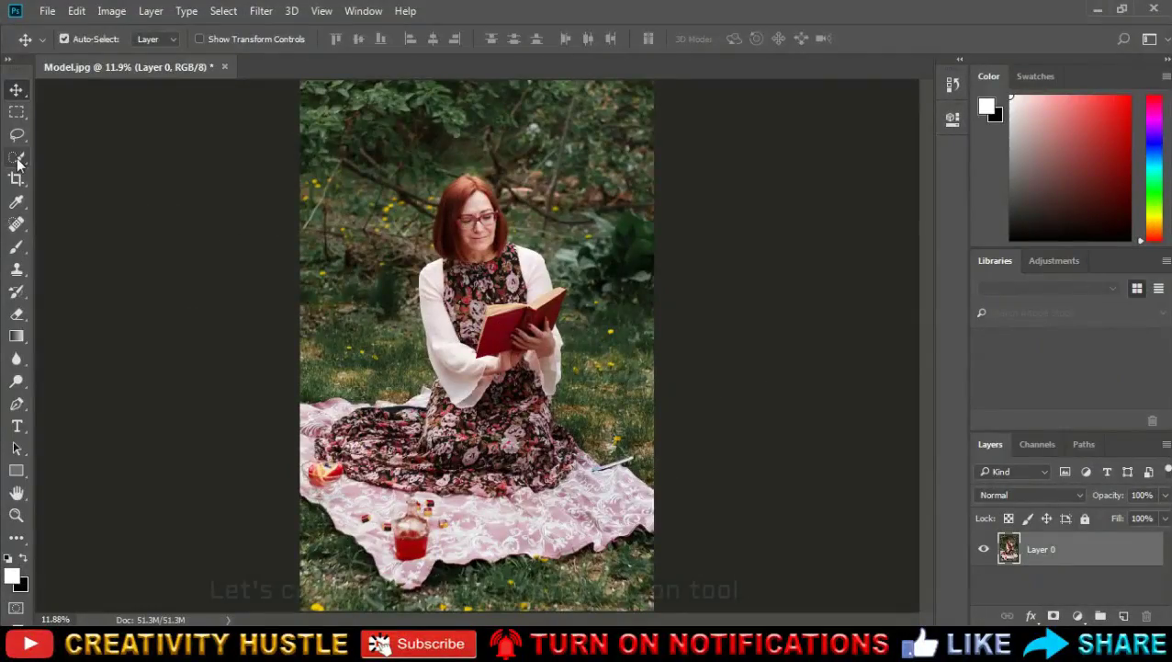
Step: Select the woman's head, torso and arms with a 400-size Quick Selection brush
{"action": "left_click", "coordinate": [18, 161]}
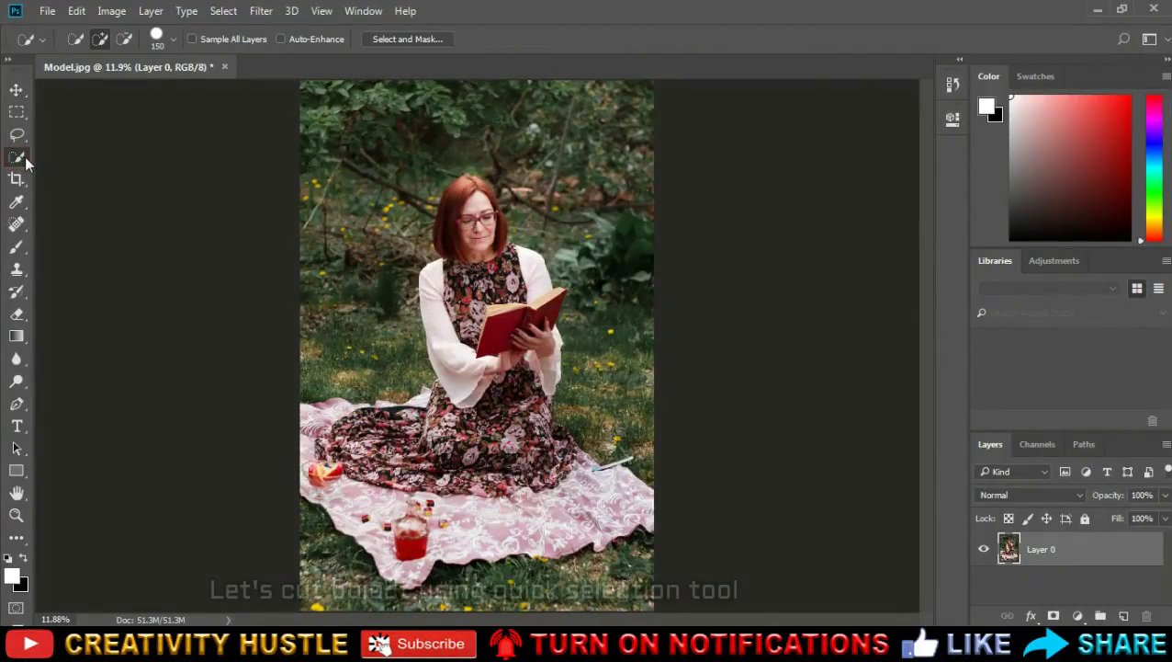
{"action": "right_click", "coordinate": [18, 161]}
{"action": "left_click", "coordinate": [58, 161]}
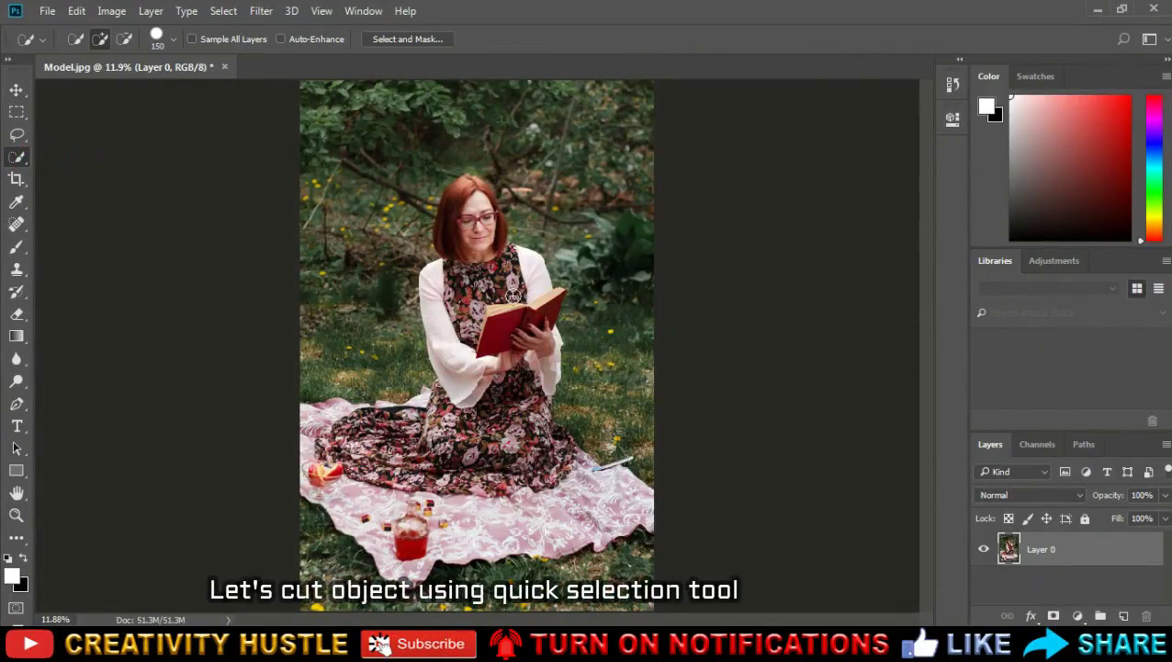
{"action": "key", "text": "bracketright"}
{"action": "key", "text": "bracketright"}
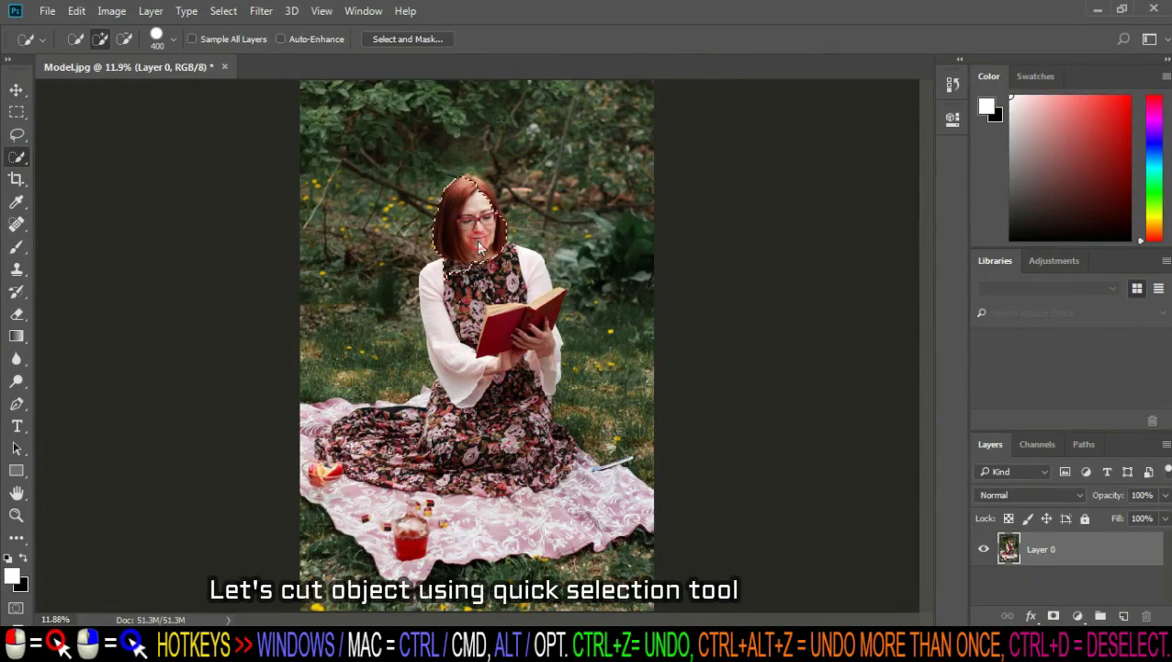
{"action": "scroll", "coordinate": [478, 246], "scroll_direction": "up", "scroll_amount": 2}
{"action": "left_click_drag", "start_coordinate": [460, 276], "coordinate": [493, 424]}
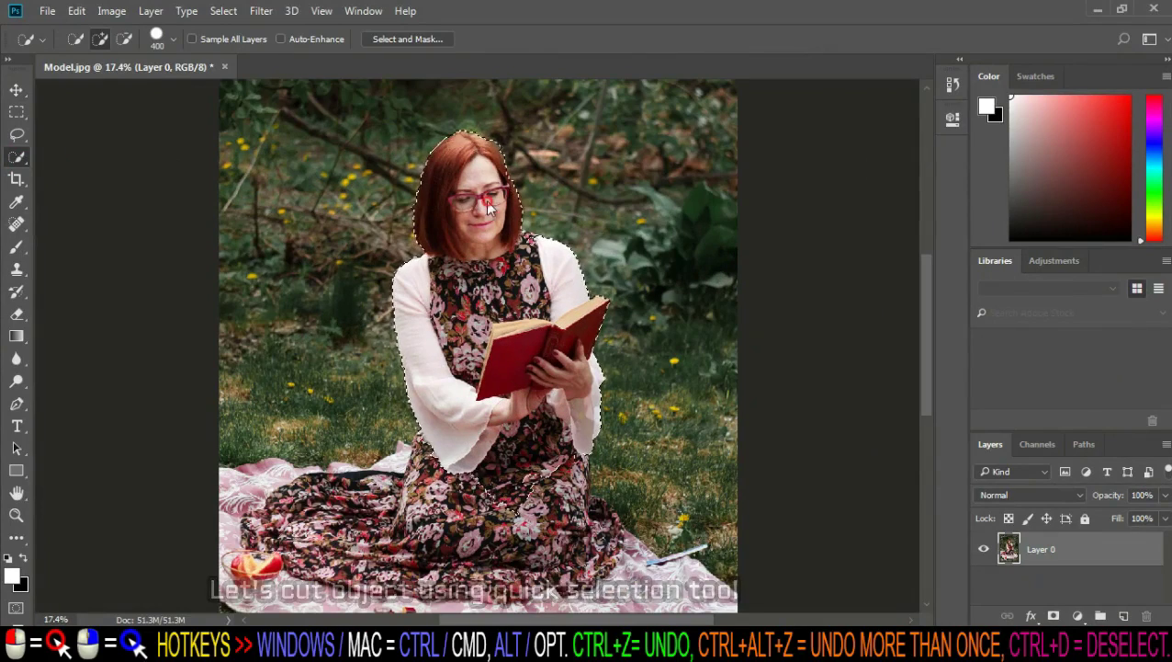
Step: Shrink the brush to 175 and extend the selection around her head
{"action": "scroll", "coordinate": [485, 393], "scroll_direction": "up", "scroll_amount": 1}
{"action": "scroll", "coordinate": [485, 393], "scroll_direction": "up", "scroll_amount": 2}
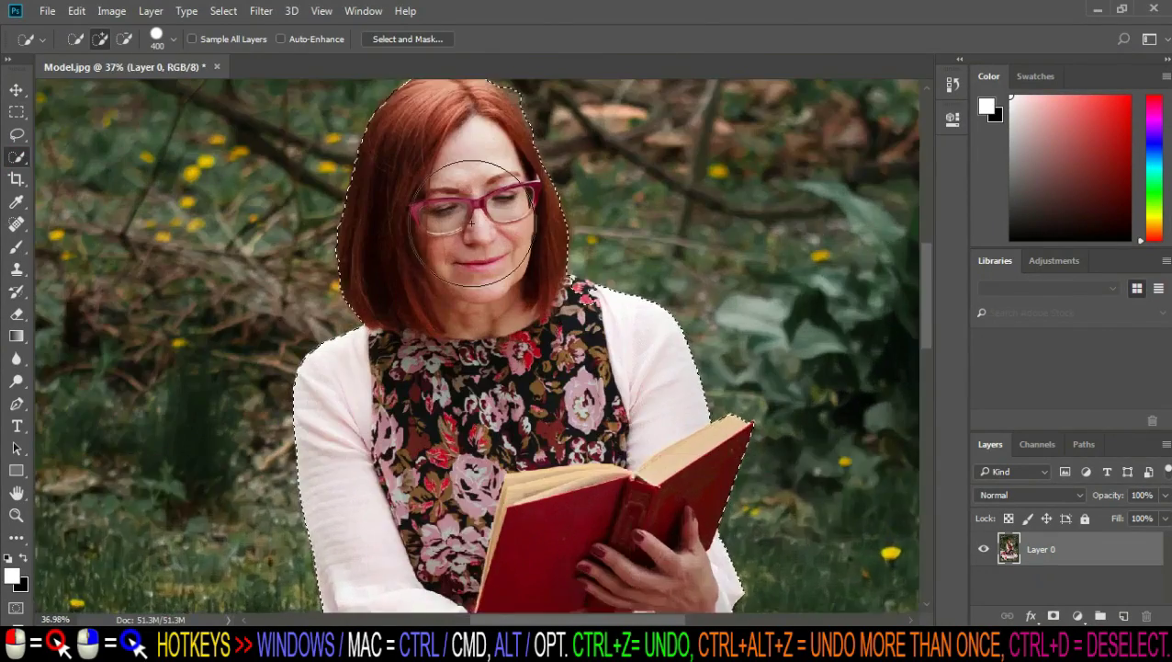
{"action": "scroll", "coordinate": [386, 368], "scroll_direction": "up", "scroll_amount": 1}
{"action": "key", "text": "bracketleft"}
{"action": "key", "text": "bracketleft"}
{"action": "key", "text": "bracketleft"}
{"action": "mouse_move", "coordinate": [365, 333]}
{"action": "left_mouse_down"}
{"action": "mouse_move", "coordinate": [387, 222]}
{"action": "mouse_move", "coordinate": [510, 204]}
{"action": "left_mouse_up"}
Step: Subtract the background on both sides of the hair, then mask out everything else
{"action": "scroll", "coordinate": [601, 414], "scroll_direction": "up", "scroll_amount": 1}
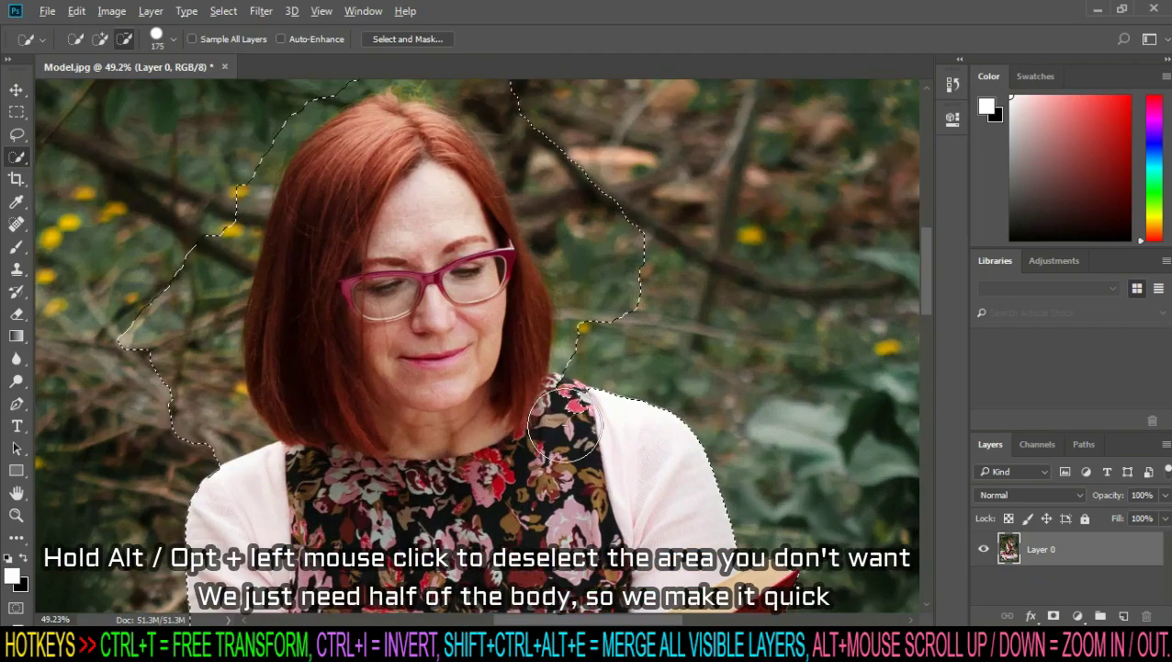
{"action": "left_click_drag", "start_coordinate": [607, 368], "coordinate": [614, 210]}
{"action": "scroll", "coordinate": [117, 387], "scroll_direction": "up", "scroll_amount": 2}
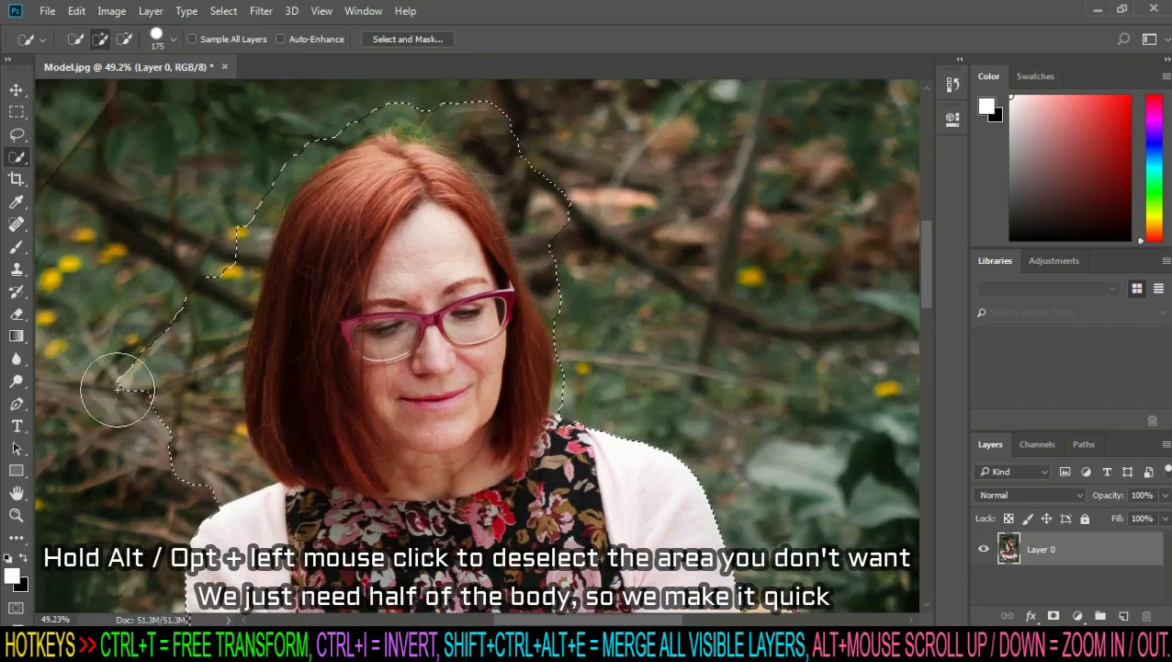
{"action": "left_click_drag", "start_coordinate": [118, 387], "coordinate": [248, 202]}
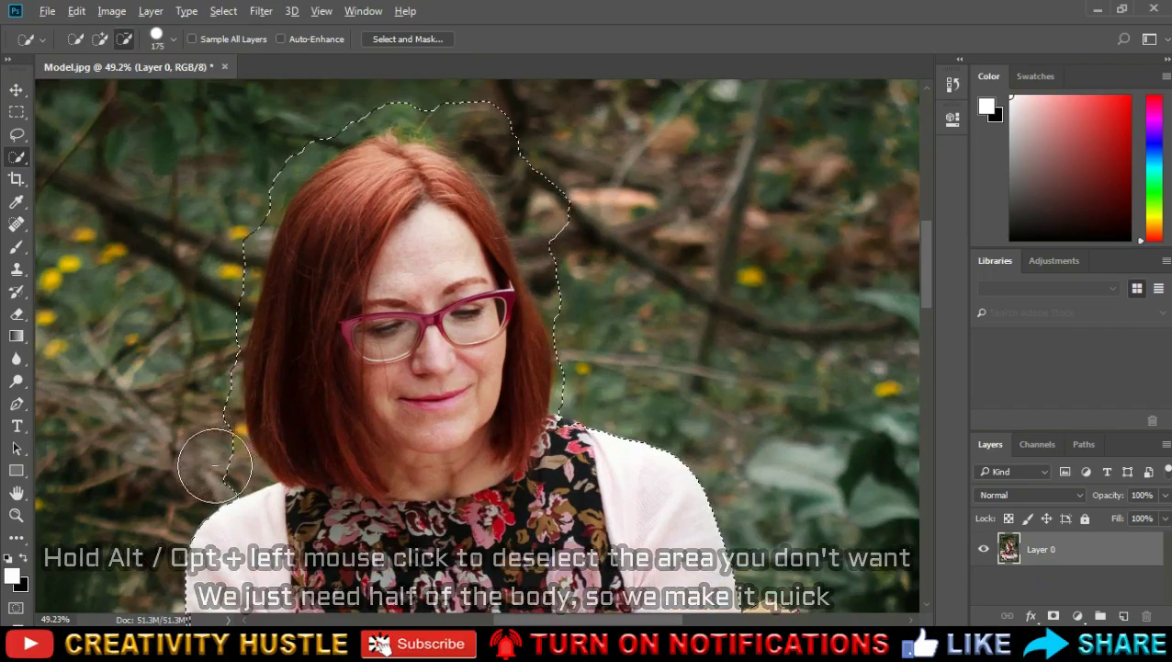
{"action": "scroll", "coordinate": [210, 457], "scroll_direction": "down", "scroll_amount": 1}
{"action": "scroll", "coordinate": [210, 458], "scroll_direction": "down", "scroll_amount": 2}
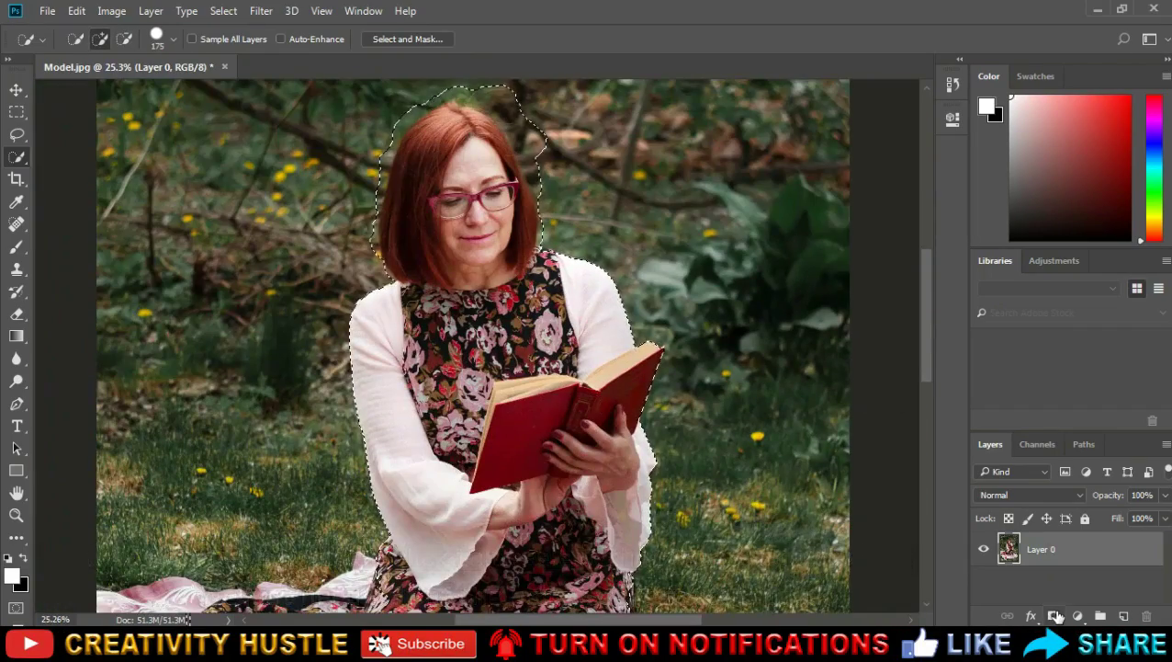
{"action": "left_click", "coordinate": [1055, 615]}
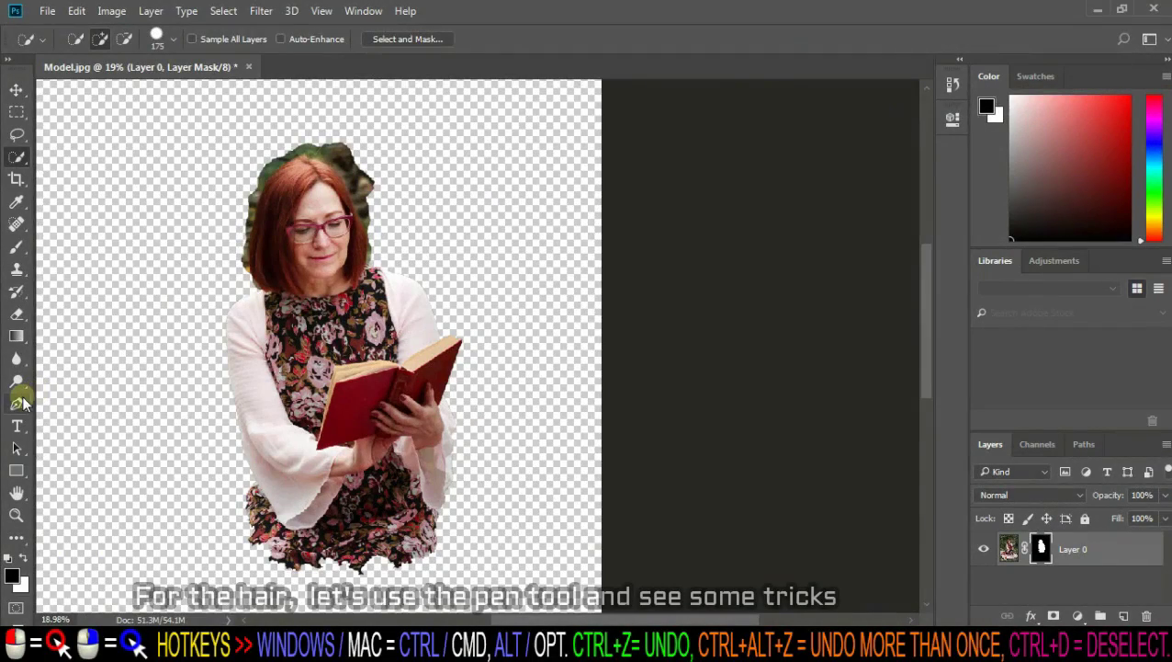
Step: Switch to the standard Pen Tool, zoom in and undo the misplaced point
{"action": "left_click", "coordinate": [18, 402]}
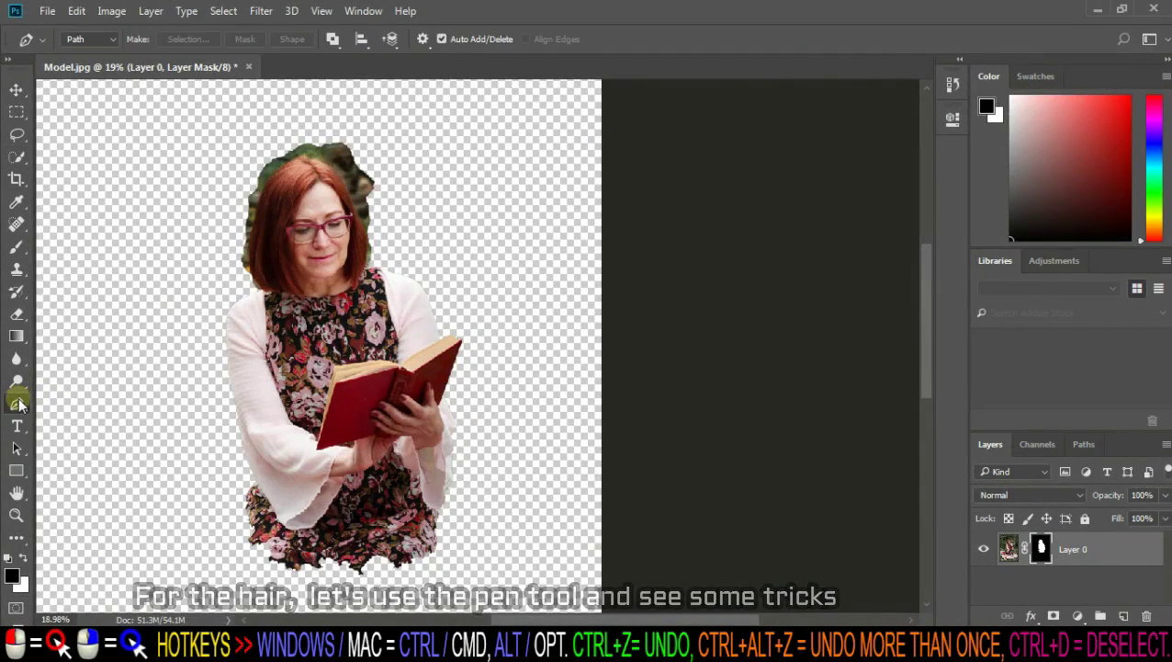
{"action": "right_click", "coordinate": [18, 402]}
{"action": "left_click", "coordinate": [88, 399]}
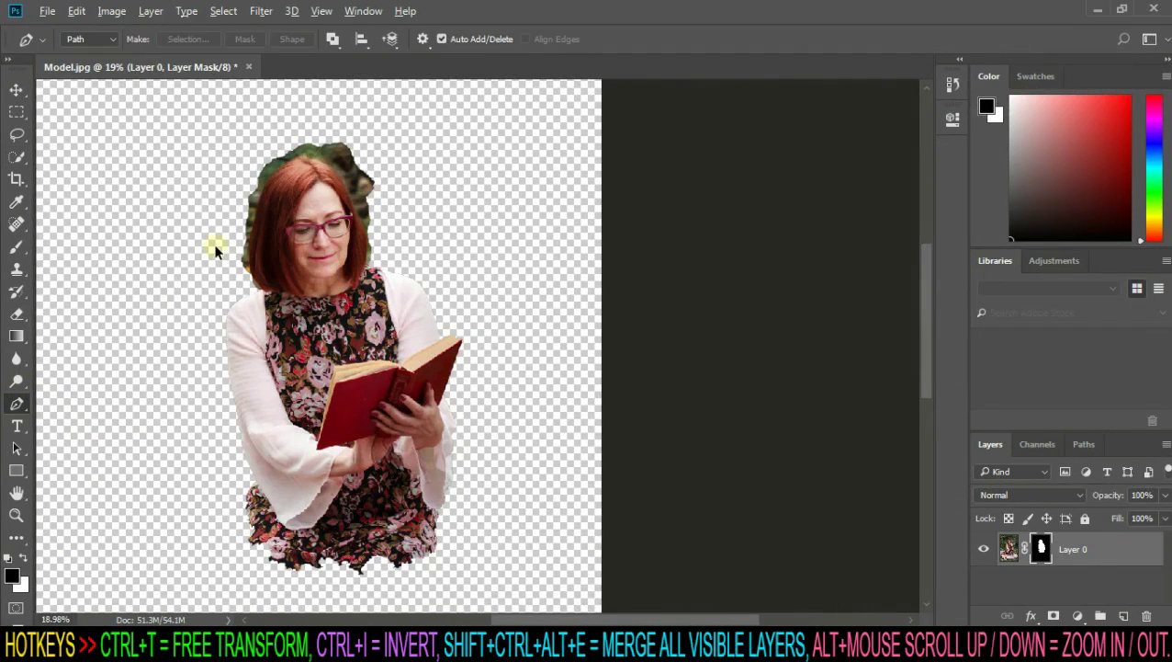
{"action": "scroll", "coordinate": [249, 281], "scroll_direction": "up", "scroll_amount": 1}
{"action": "scroll", "coordinate": [276, 290], "scroll_direction": "up", "scroll_amount": 4}
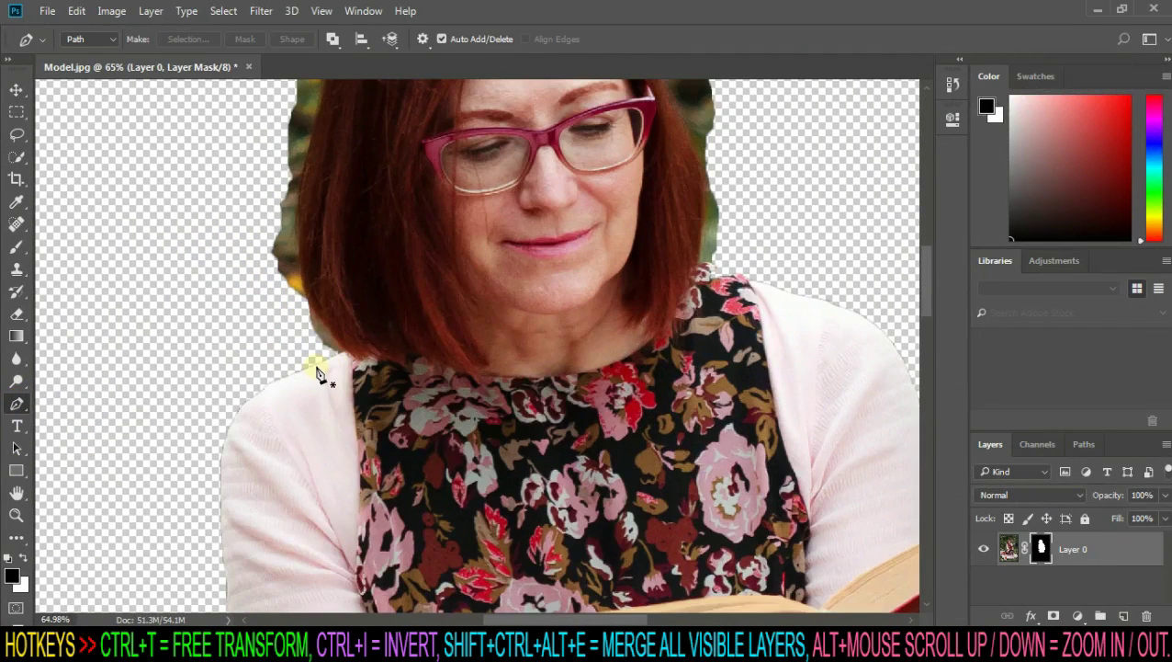
{"action": "scroll", "coordinate": [323, 366], "scroll_direction": "up", "scroll_amount": 1}
{"action": "key", "text": "ctrl+z"}
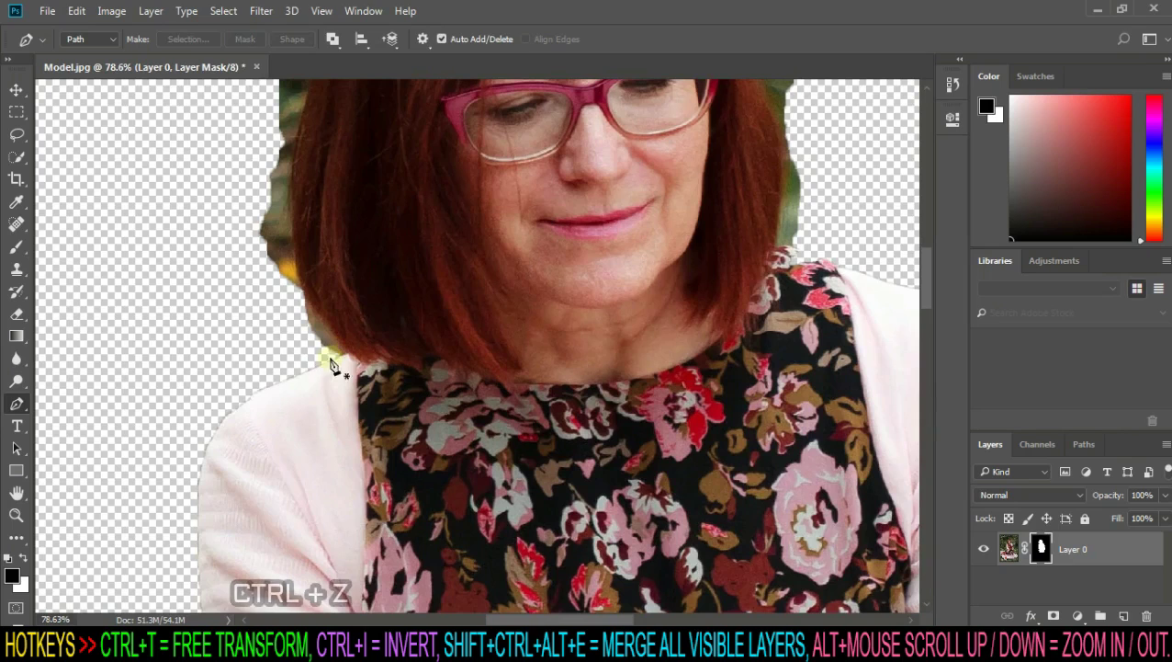
Step: Trace curved anchors from the hair-shoulder edge up the left side to the head top
{"action": "left_click", "coordinate": [314, 368]}
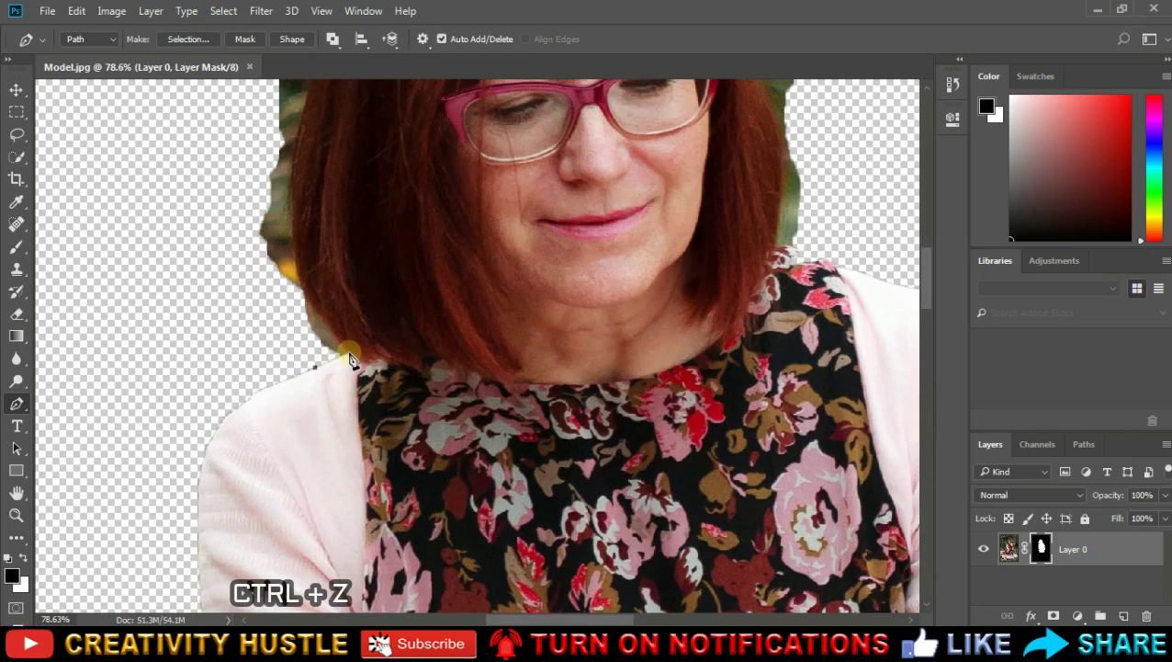
{"action": "left_click", "coordinate": [348, 354]}
{"action": "scroll", "coordinate": [321, 303], "scroll_direction": "up", "scroll_amount": 3}
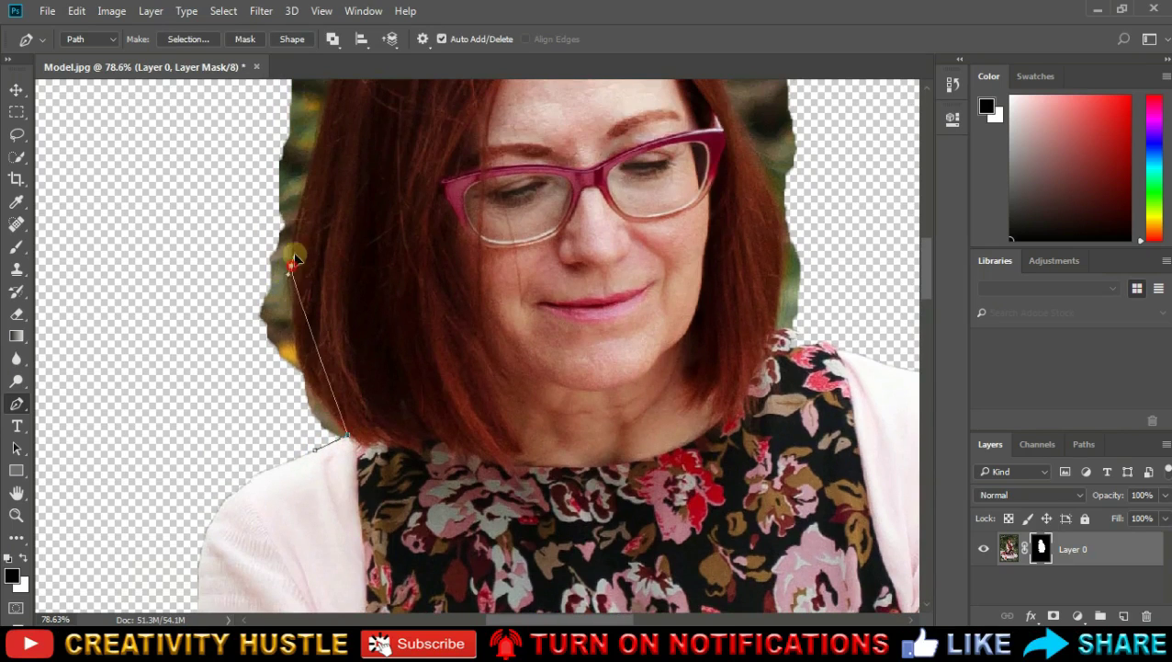
{"action": "left_click_drag", "start_coordinate": [293, 258], "coordinate": [300, 164]}
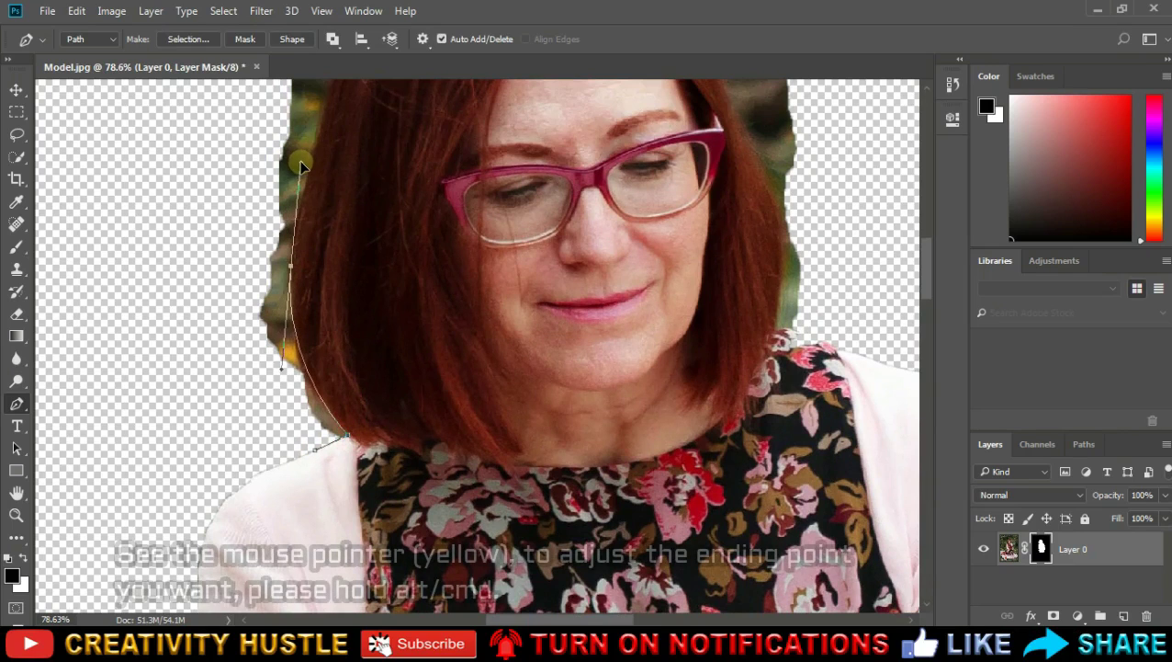
{"action": "left_click_drag", "start_coordinate": [301, 164], "coordinate": [361, 152]}
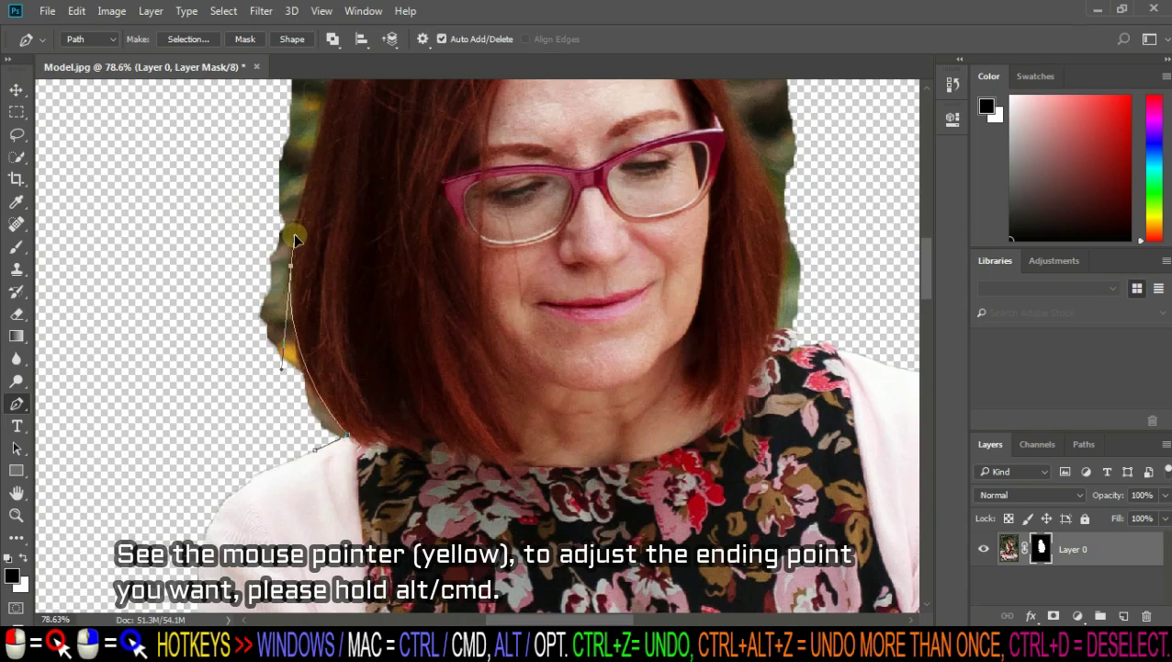
{"action": "scroll", "coordinate": [294, 239], "scroll_direction": "up", "scroll_amount": 5}
Step: Continue the curved path down along the right edge of the hair
{"action": "left_click_drag", "start_coordinate": [533, 154], "coordinate": [577, 210]}
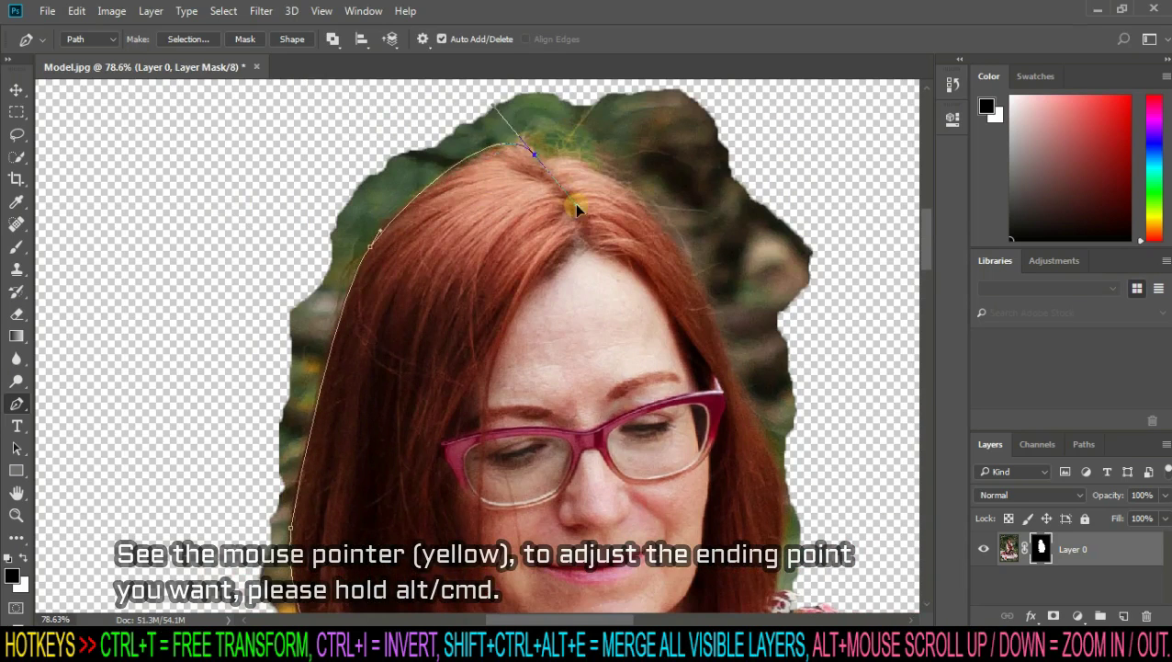
{"action": "scroll", "coordinate": [577, 210], "scroll_direction": "down", "scroll_amount": 1}
{"action": "left_click_drag", "start_coordinate": [722, 308], "coordinate": [772, 441]}
{"action": "scroll", "coordinate": [767, 450], "scroll_direction": "down", "scroll_amount": 1}
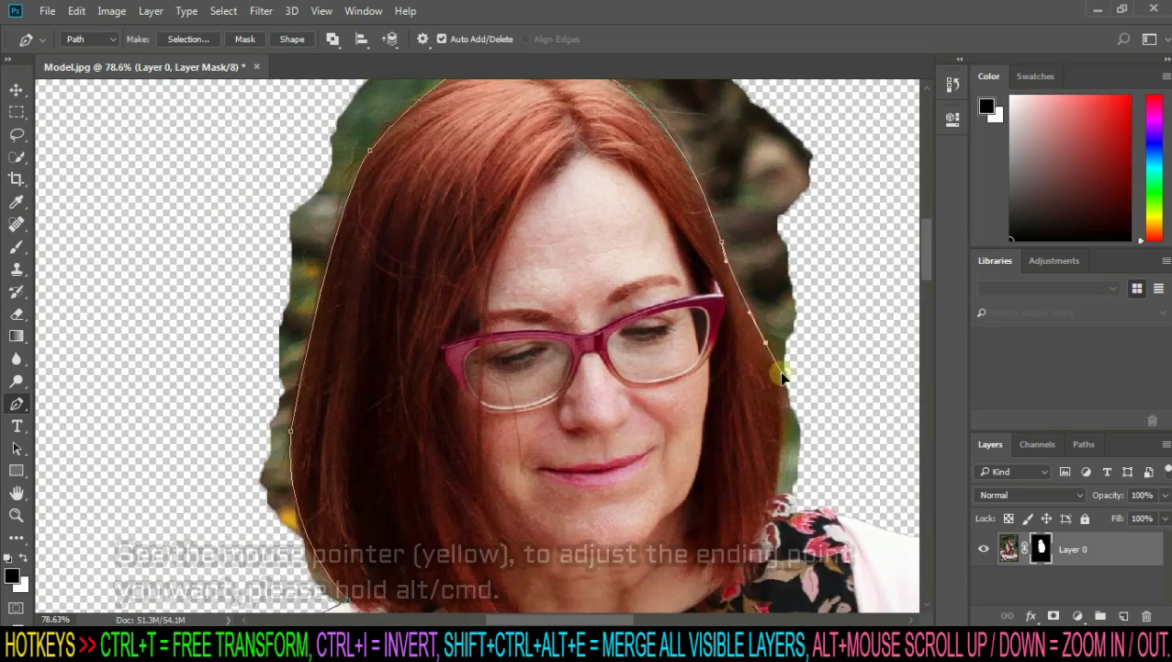
{"action": "left_click_drag", "start_coordinate": [774, 486], "coordinate": [754, 565]}
{"action": "scroll", "coordinate": [864, 340], "scroll_direction": "down", "scroll_amount": 1}
{"action": "scroll", "coordinate": [410, 556], "scroll_direction": "up", "scroll_amount": 1}
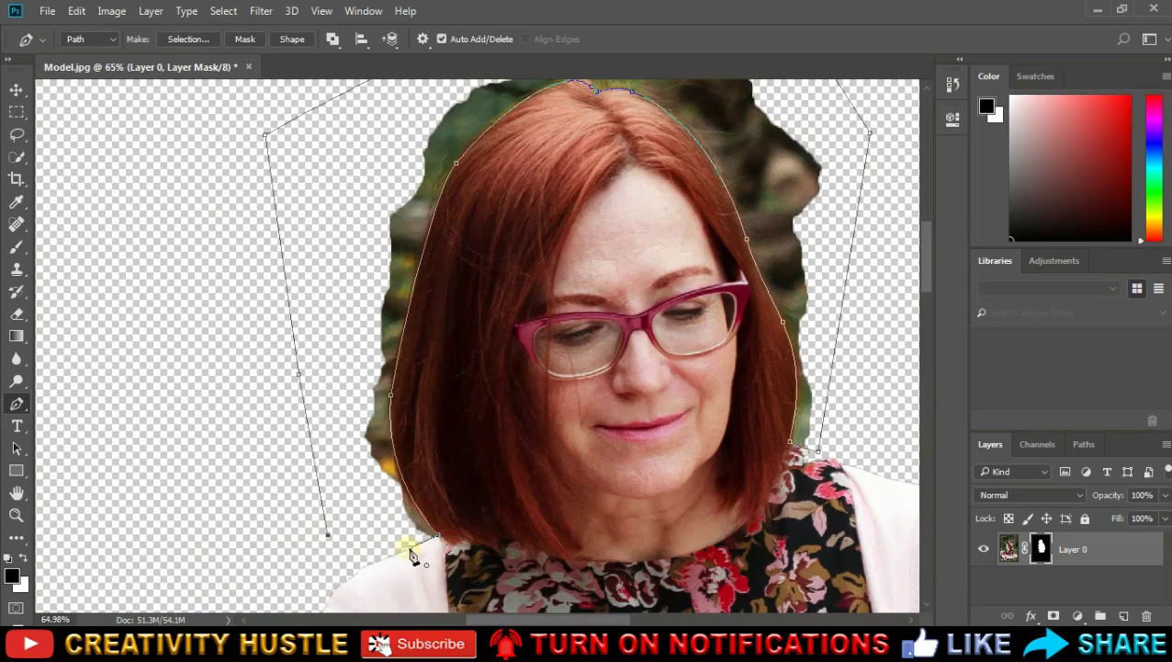
Step: Turn the hair path into a selection with 0 feather
{"action": "right_click", "coordinate": [371, 303]}
{"action": "left_click", "coordinate": [428, 309]}
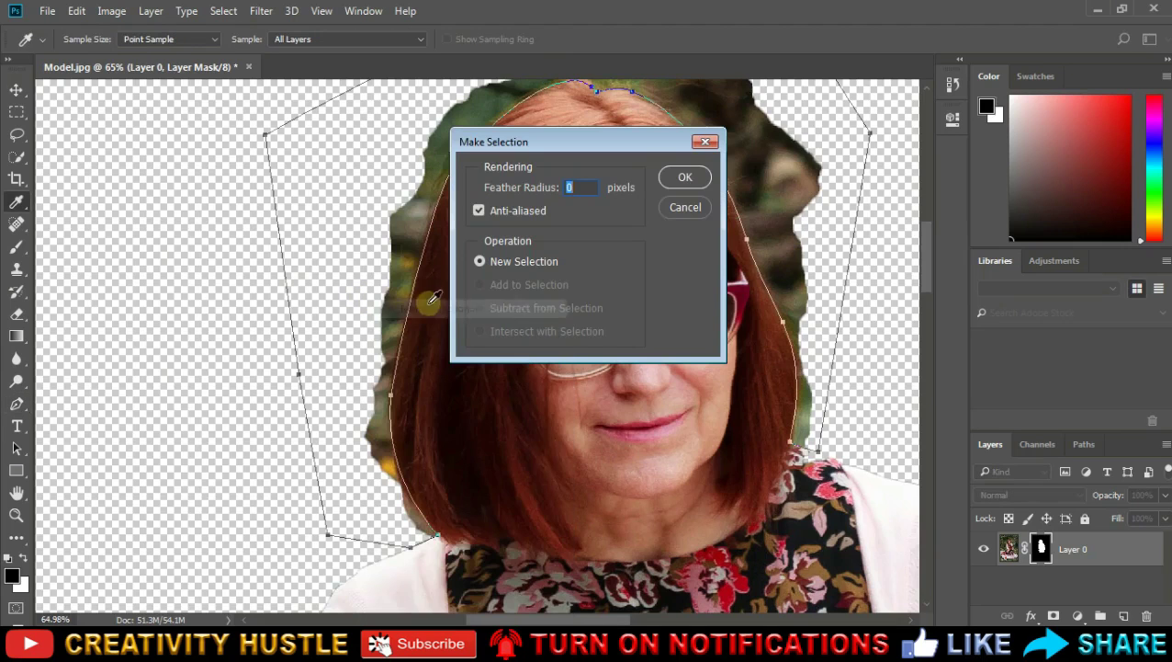
{"action": "left_click", "coordinate": [706, 174]}
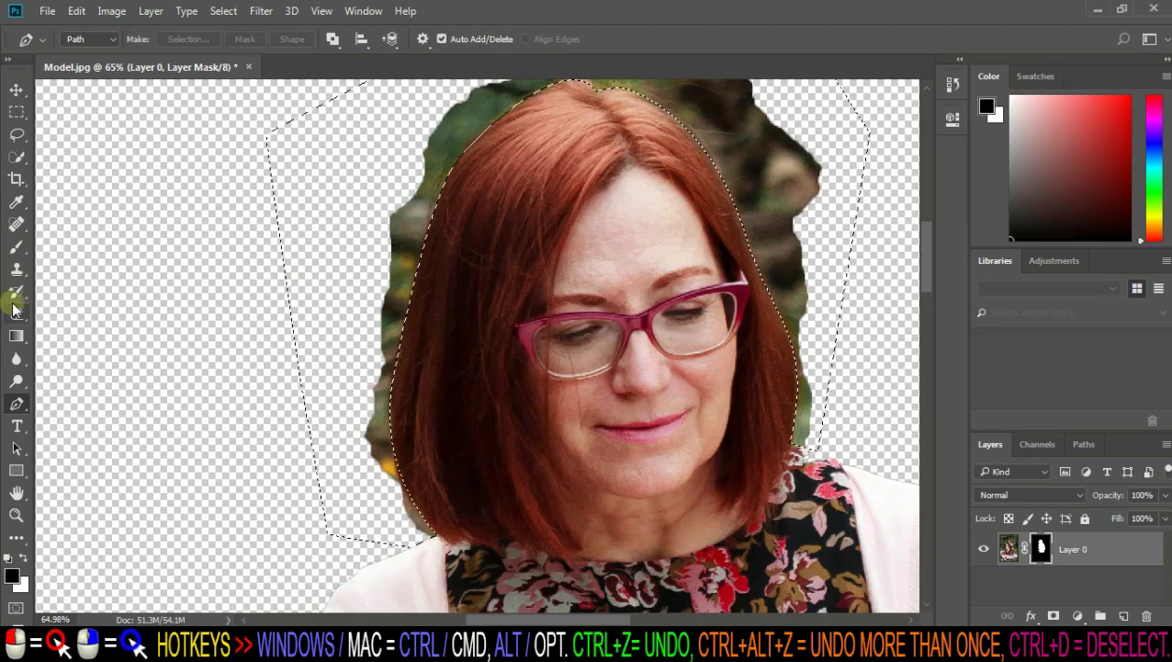
Step: Brush black on the mask to hide leftover background around the hair, then deselect
{"action": "right_click", "coordinate": [18, 248]}
{"action": "left_click", "coordinate": [74, 244]}
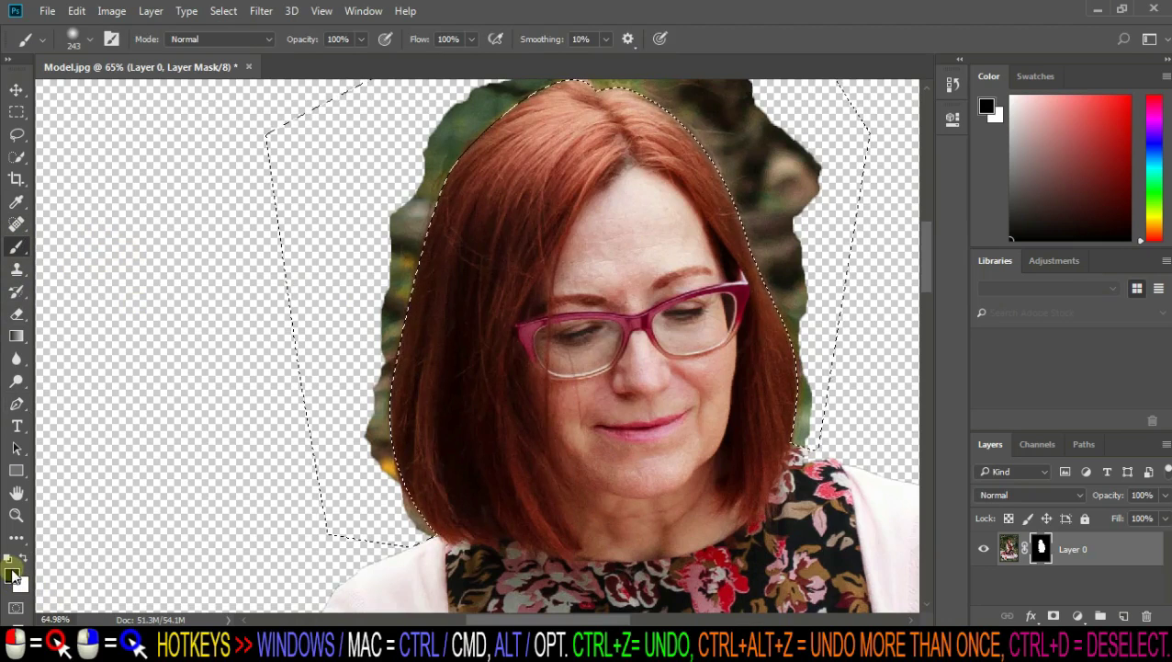
{"action": "left_click_drag", "start_coordinate": [406, 510], "coordinate": [447, 118]}
{"action": "scroll", "coordinate": [446, 117], "scroll_direction": "up", "scroll_amount": 2}
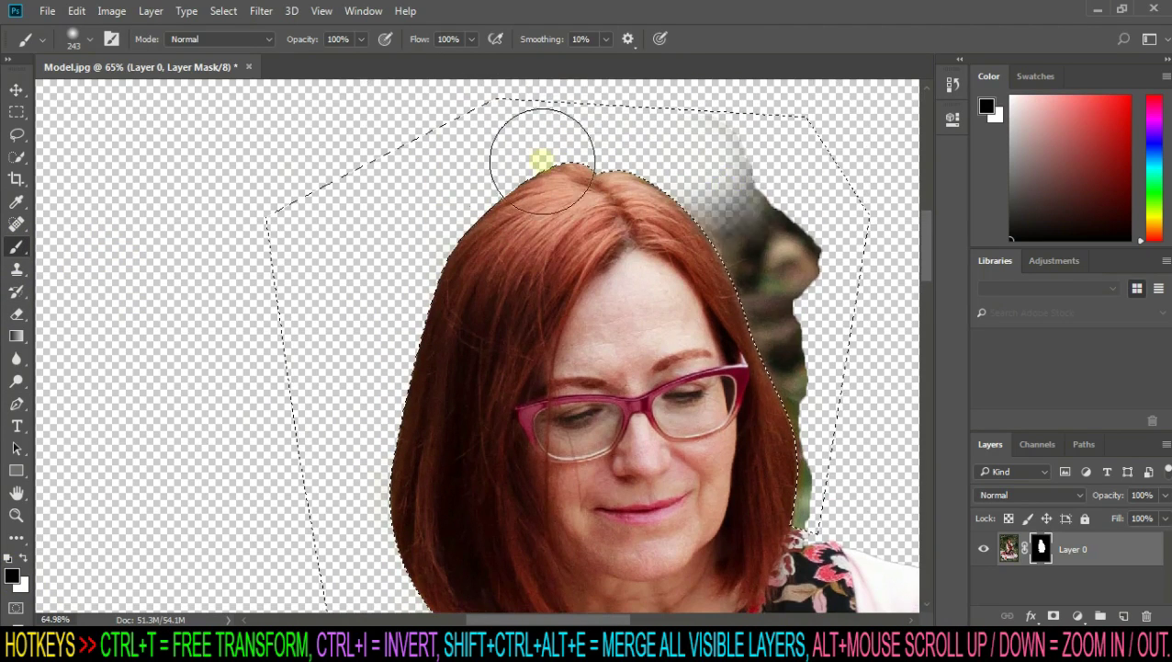
{"action": "left_click_drag", "start_coordinate": [536, 152], "coordinate": [798, 379]}
{"action": "scroll", "coordinate": [414, 533], "scroll_direction": "down", "scroll_amount": 3}
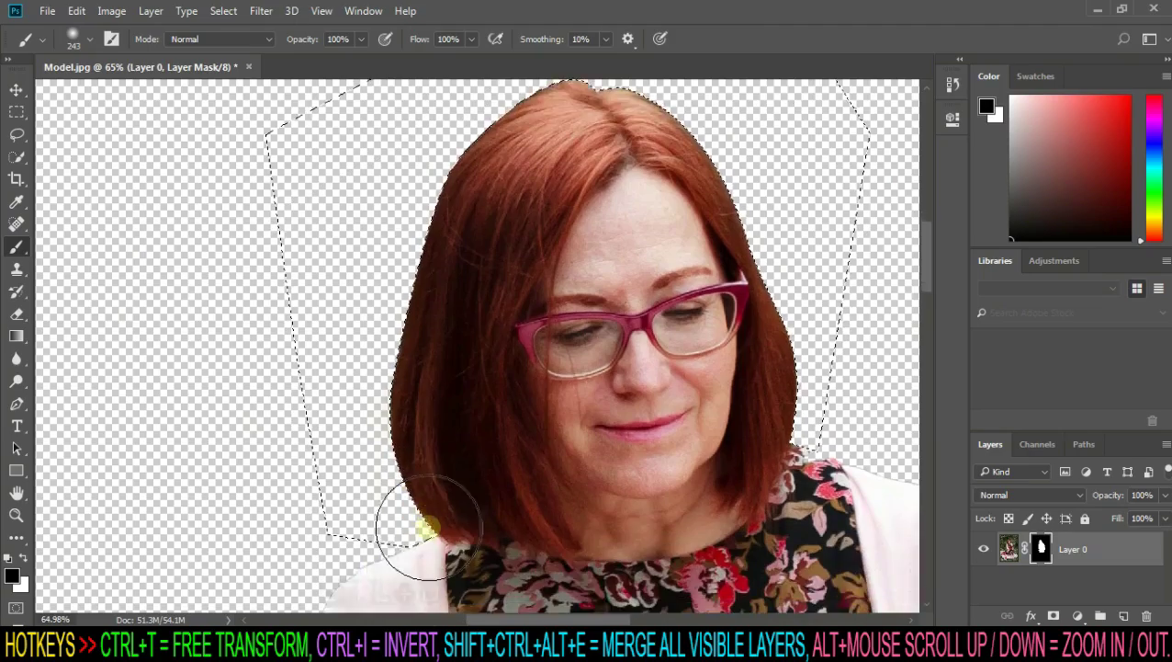
{"action": "key", "text": "ctrl+d"}
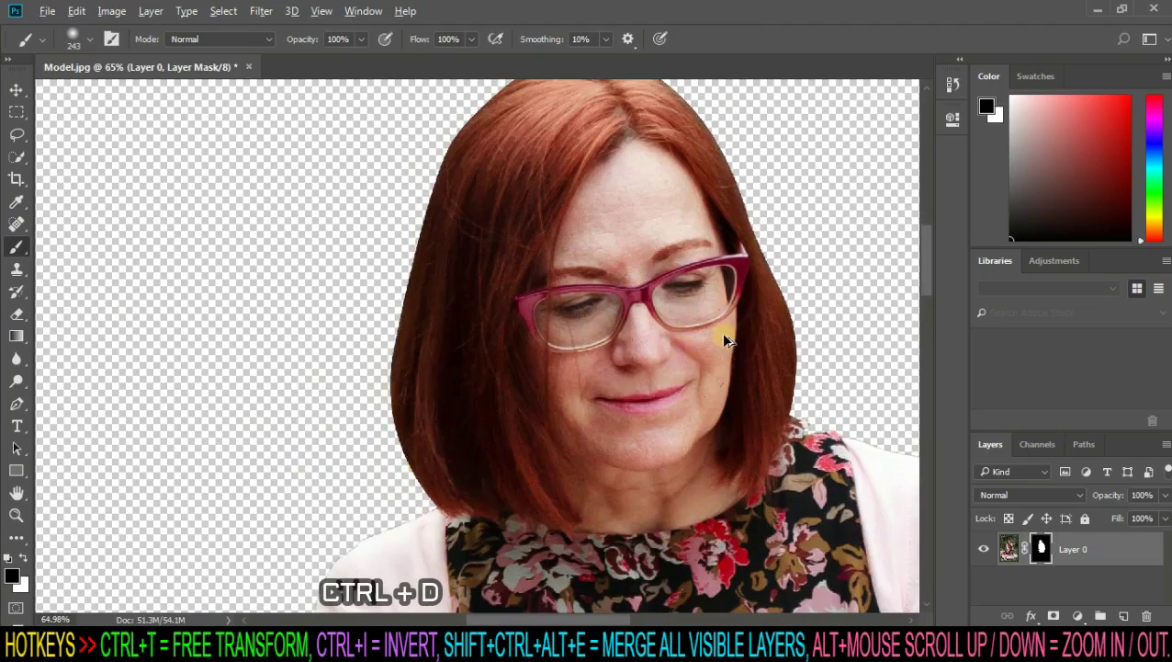
{"action": "scroll", "coordinate": [735, 322], "scroll_direction": "down", "scroll_amount": 3}
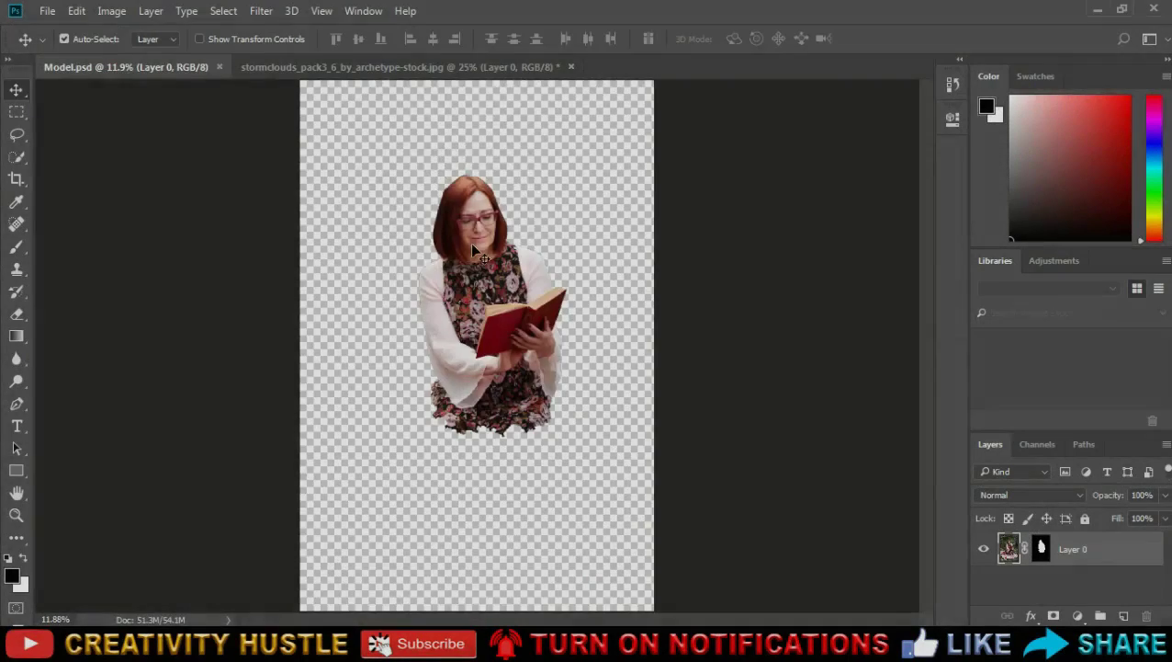
Step: Place the cut-out woman onto the storm-clouds image and ready a Camera Raw filter on the sky layer
{"action": "mouse_move", "coordinate": [473, 250]}
{"action": "left_mouse_down"}
{"action": "mouse_move", "coordinate": [500, 441]}
{"action": "mouse_move", "coordinate": [449, 530]}
{"action": "mouse_move", "coordinate": [440, 521]}
{"action": "left_mouse_up"}
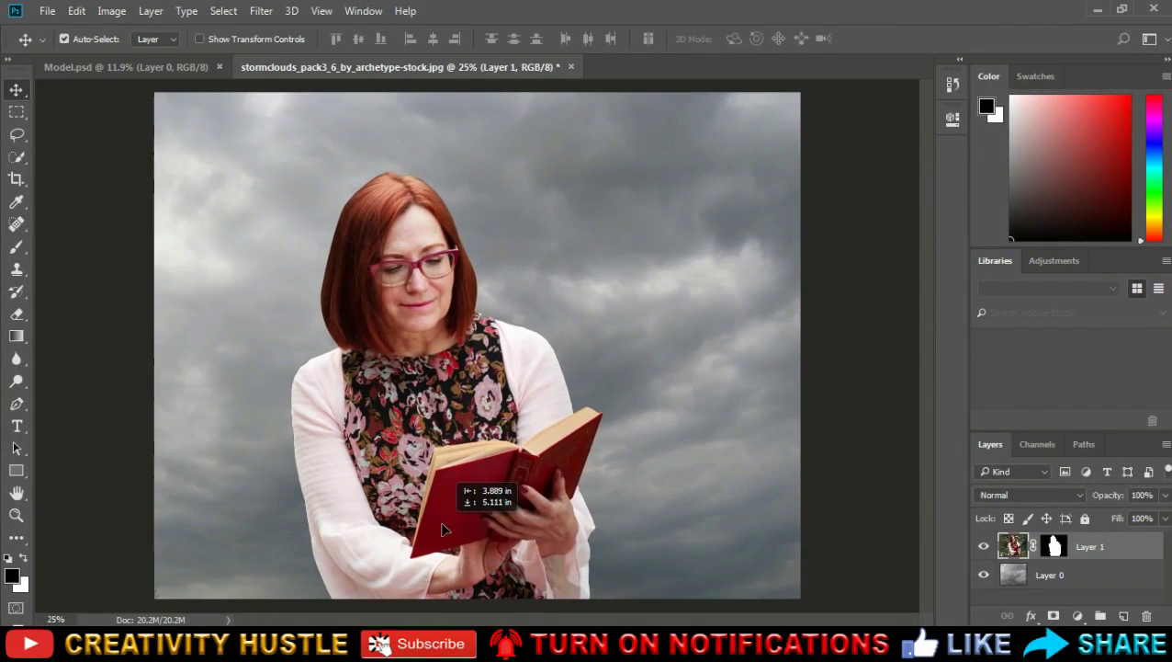
{"action": "left_click", "coordinate": [1112, 586]}
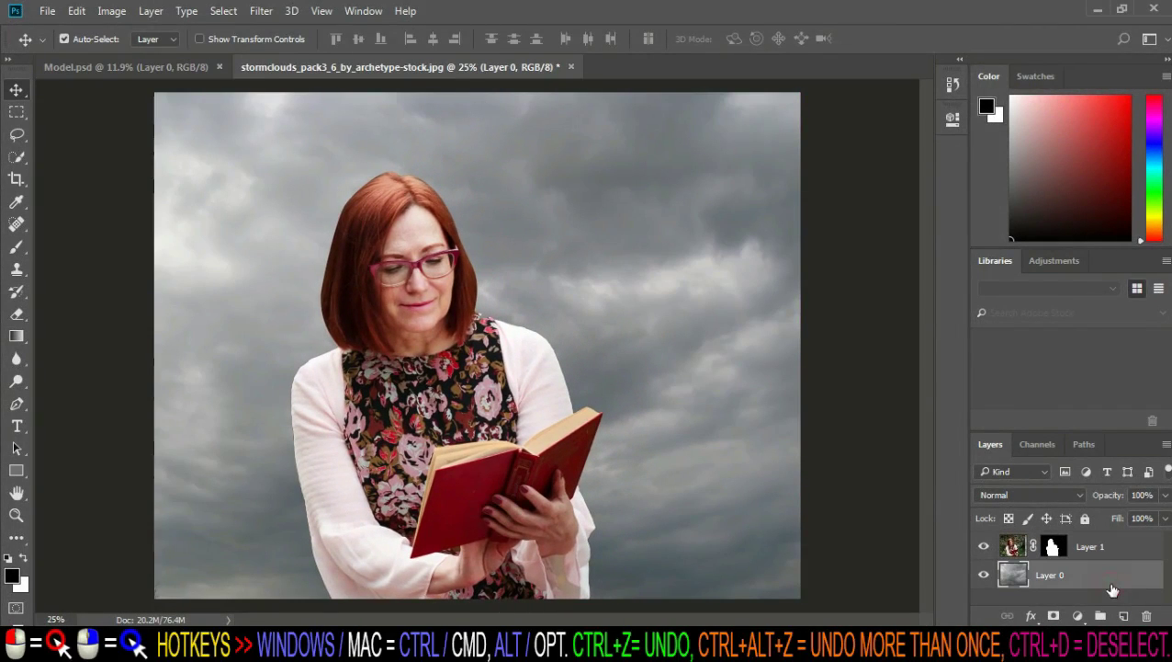
{"action": "left_click", "coordinate": [262, 11]}
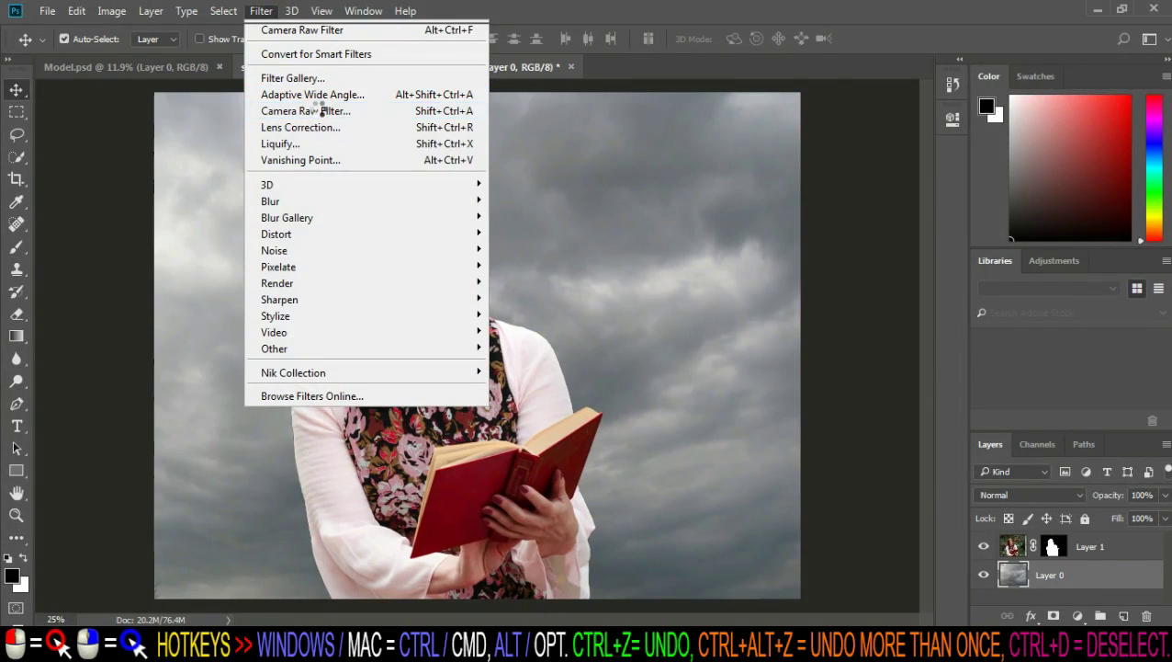
{"action": "left_click", "coordinate": [322, 110]}
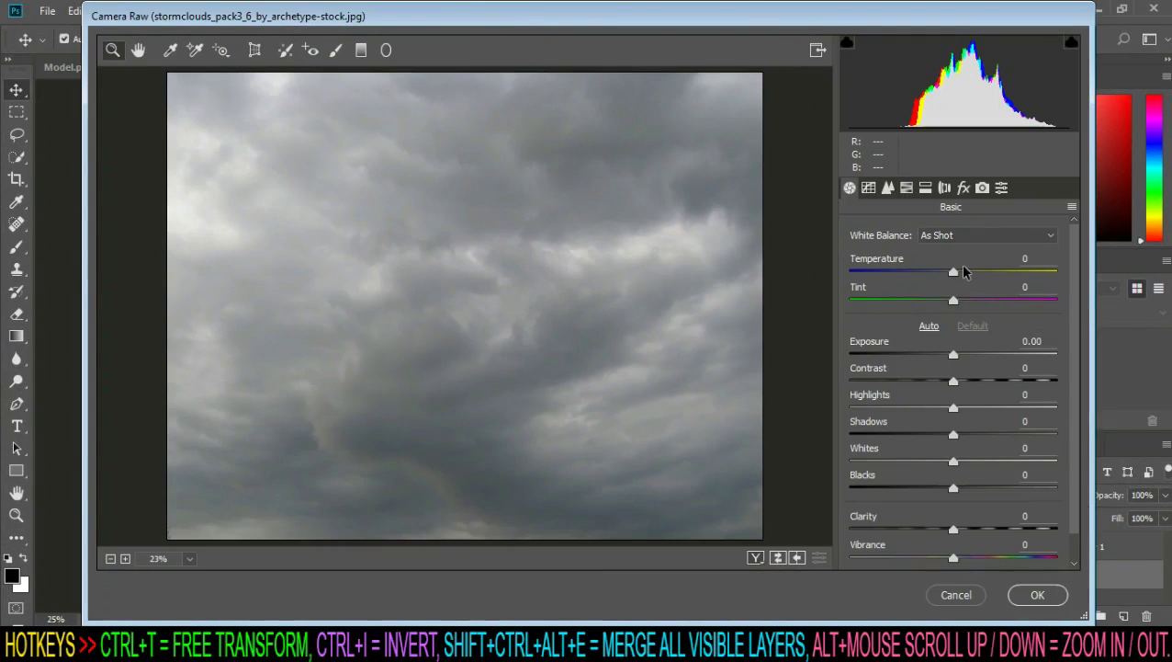
Step: Give the sky temperature -12, exposure -0.60, contrast +29 and vibrance +12
{"action": "left_click_drag", "start_coordinate": [952, 274], "coordinate": [941, 274]}
{"action": "mouse_move", "coordinate": [953, 356]}
{"action": "left_mouse_down"}
{"action": "mouse_move", "coordinate": [941, 357]}
{"action": "mouse_move", "coordinate": [983, 350]}
{"action": "left_mouse_up"}
{"action": "scroll", "coordinate": [941, 356], "scroll_direction": "down", "scroll_amount": 1}
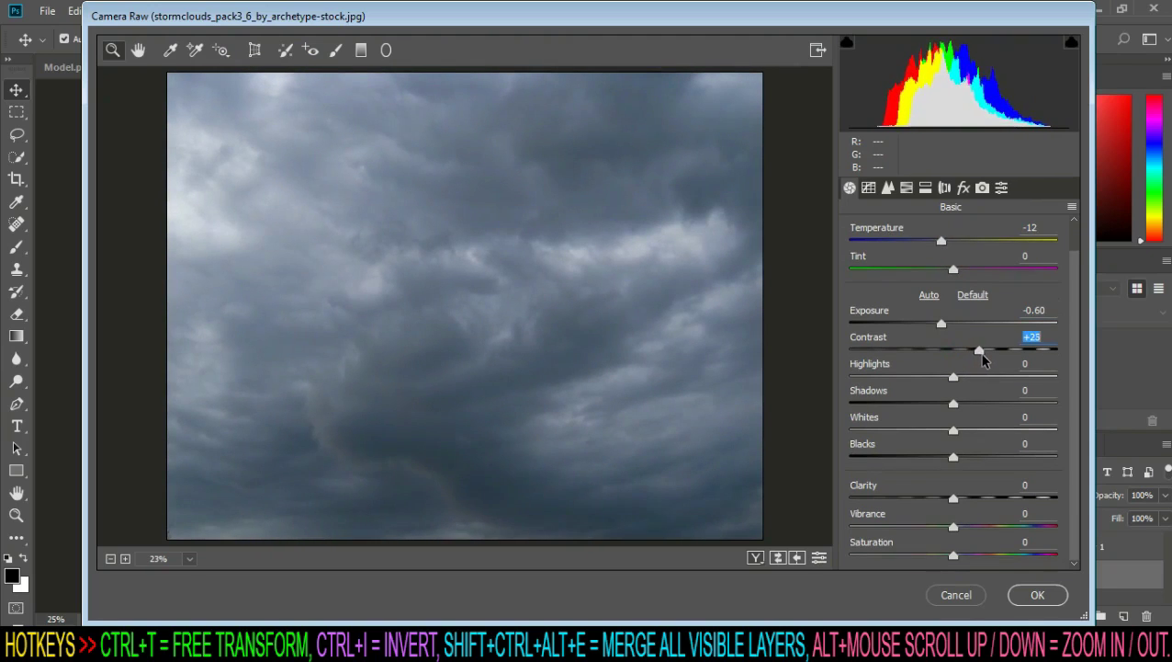
{"action": "left_click_drag", "start_coordinate": [954, 526], "coordinate": [964, 526]}
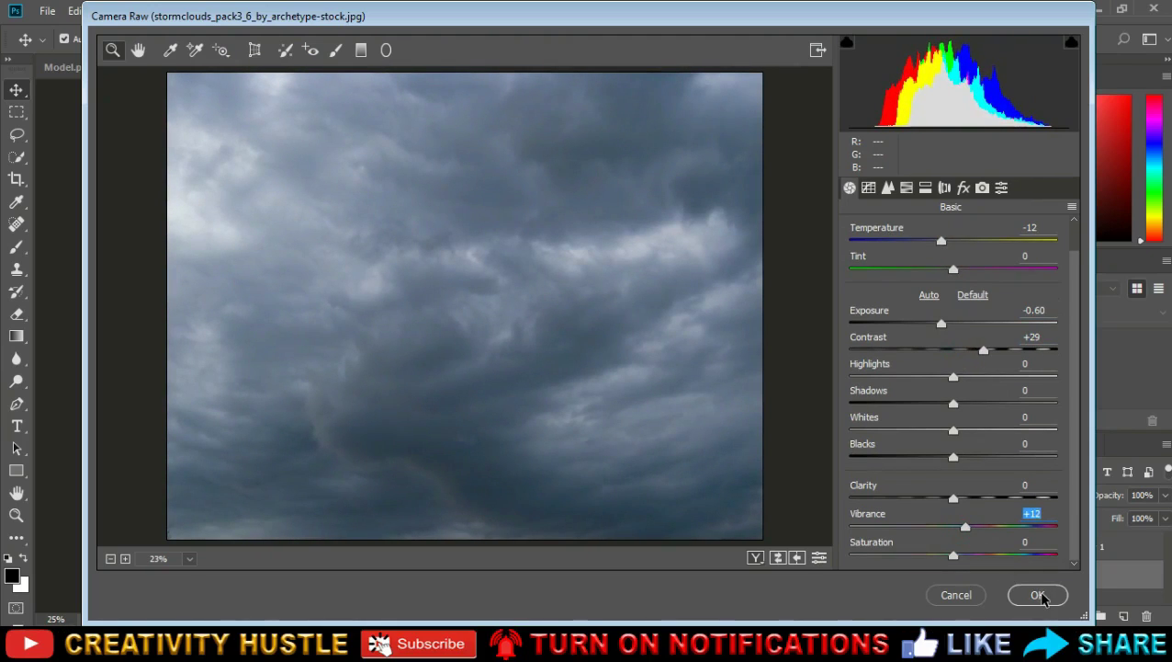
{"action": "left_click", "coordinate": [1040, 595]}
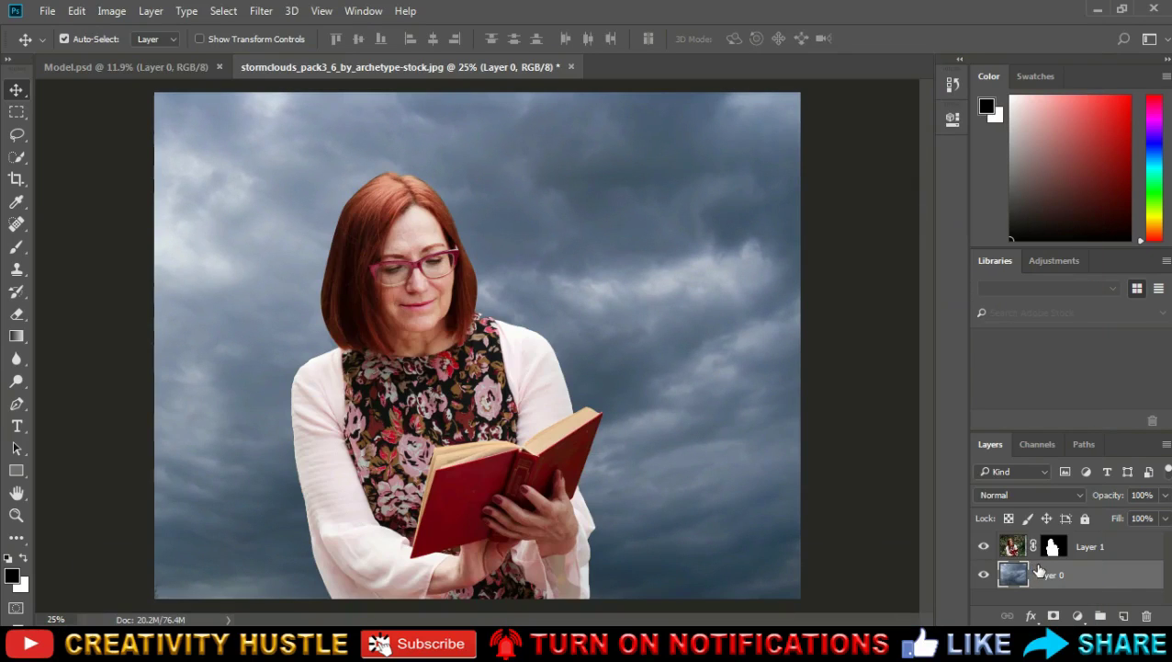
Step: Apply Camera Raw to the woman's layer: temperature -8, exposure -0.35, contrast +8
{"action": "left_click", "coordinate": [1136, 551]}
{"action": "left_click", "coordinate": [261, 11]}
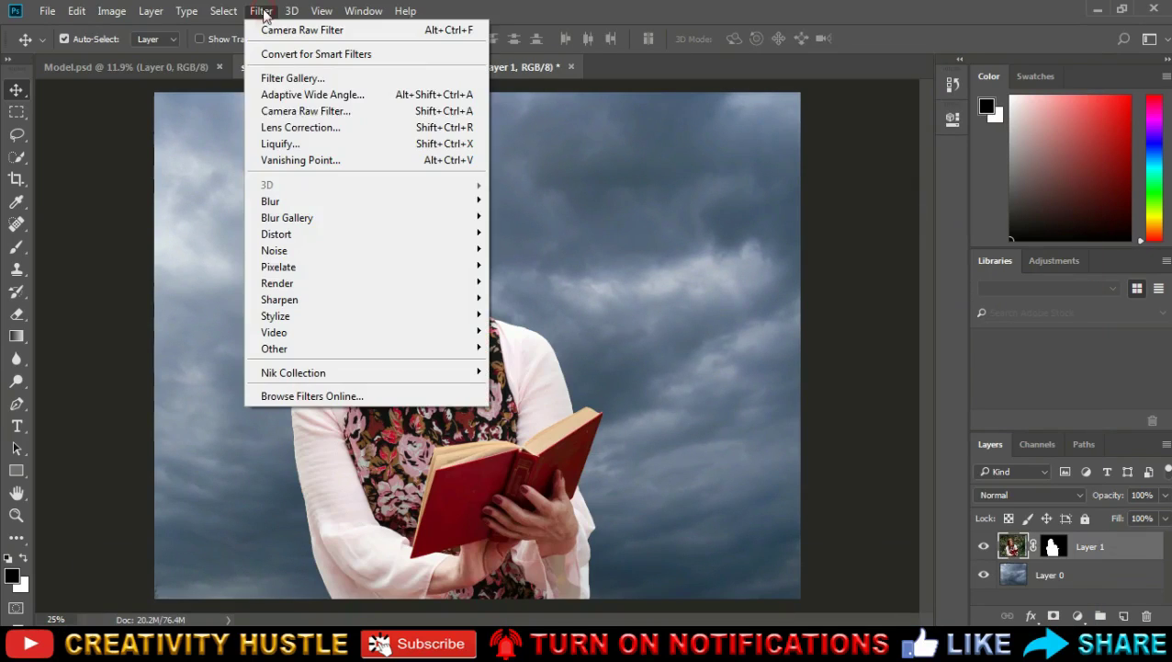
{"action": "left_click", "coordinate": [306, 110]}
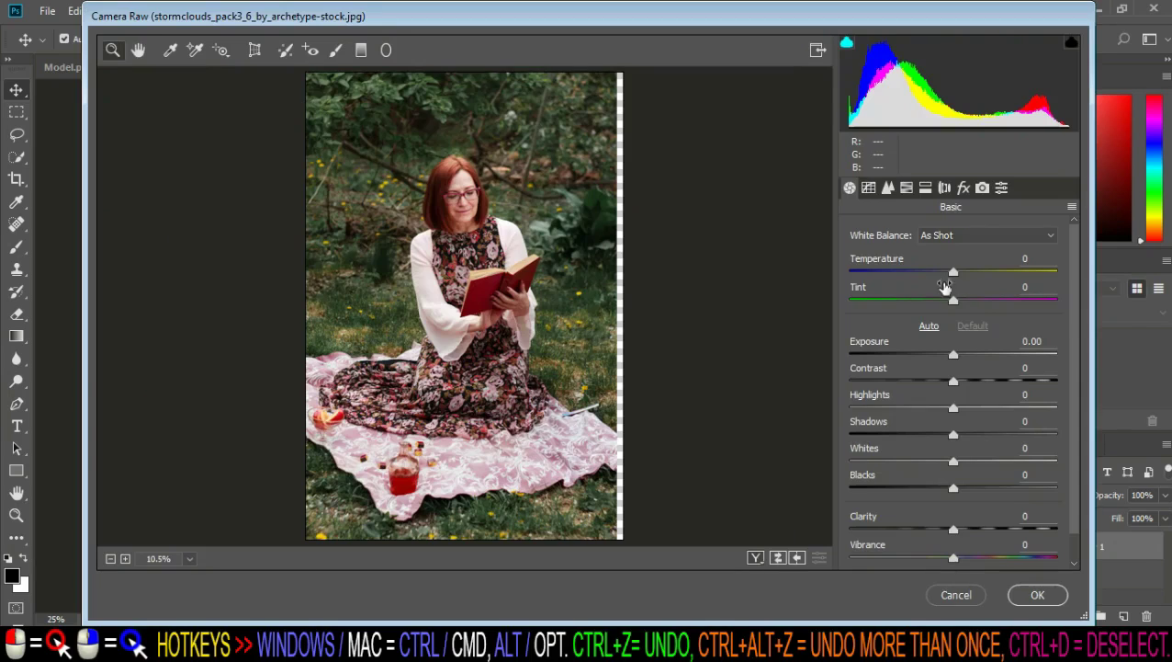
{"action": "left_click_drag", "start_coordinate": [955, 276], "coordinate": [949, 276]}
{"action": "left_click_drag", "start_coordinate": [952, 353], "coordinate": [962, 381]}
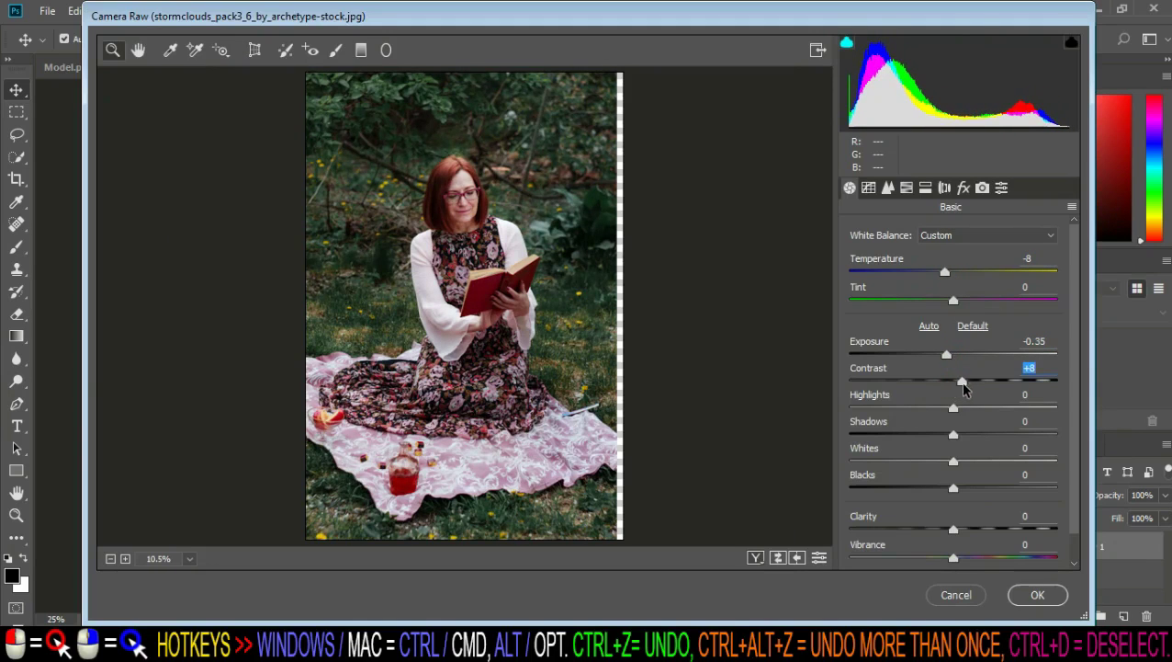
{"action": "left_click", "coordinate": [1022, 597]}
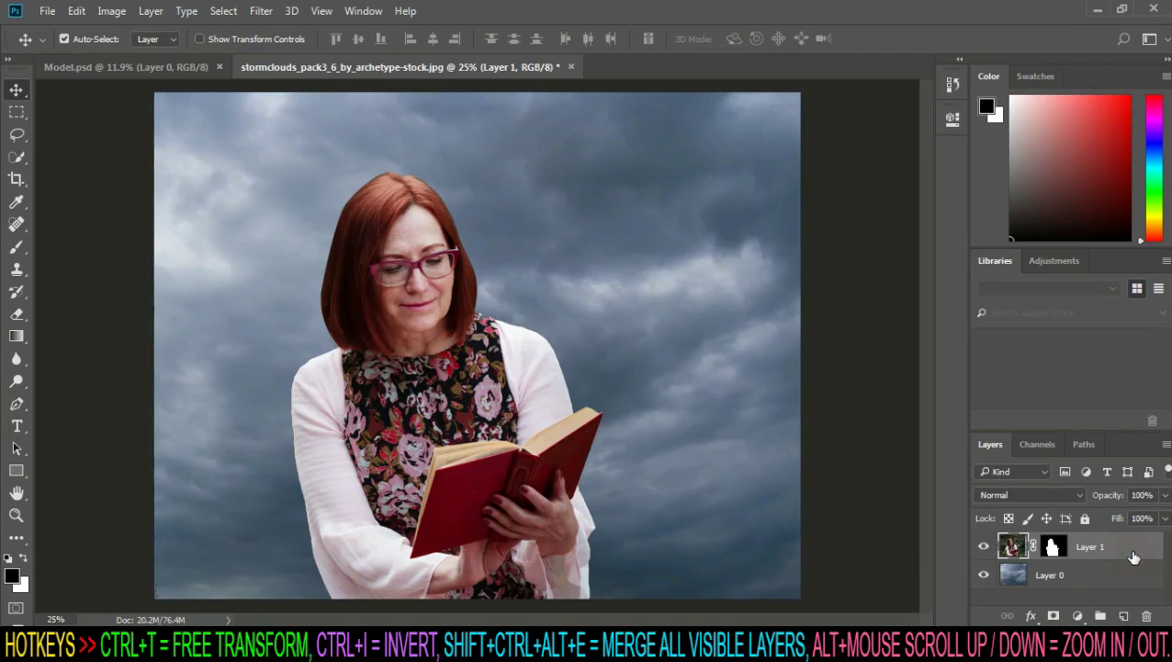
Step: Clip a Hue/Saturation layer to the woman with hue +5, saturation +16, lightness -2
{"action": "left_click", "coordinate": [1078, 615]}
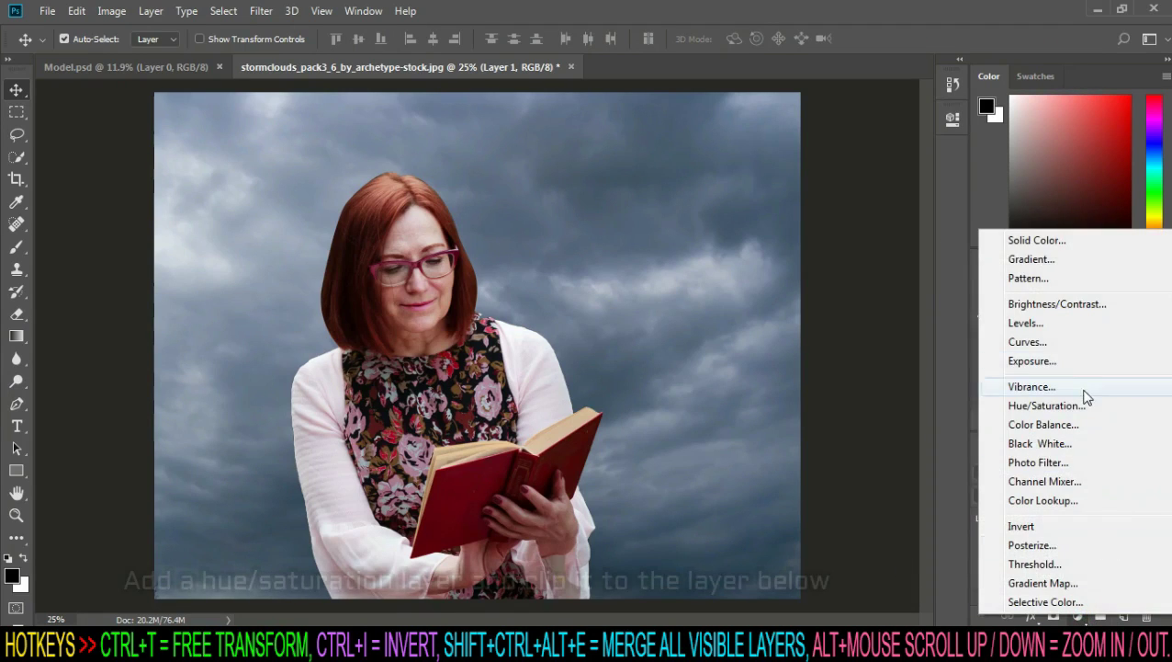
{"action": "left_click", "coordinate": [1083, 405]}
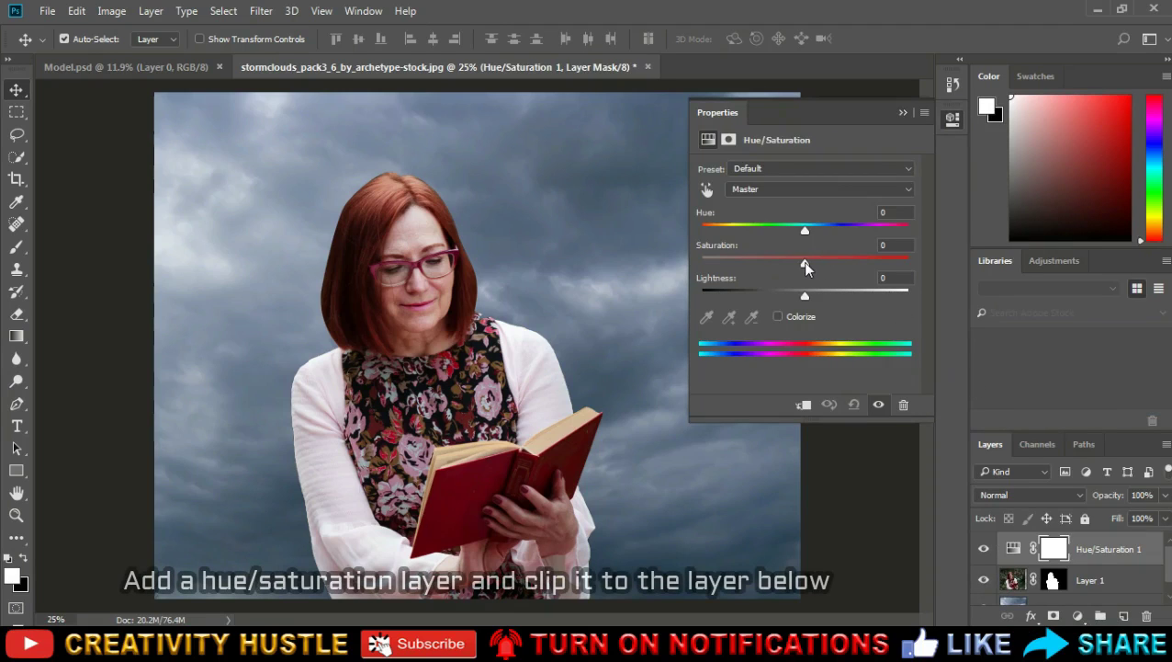
{"action": "left_click_drag", "start_coordinate": [805, 263], "coordinate": [818, 266]}
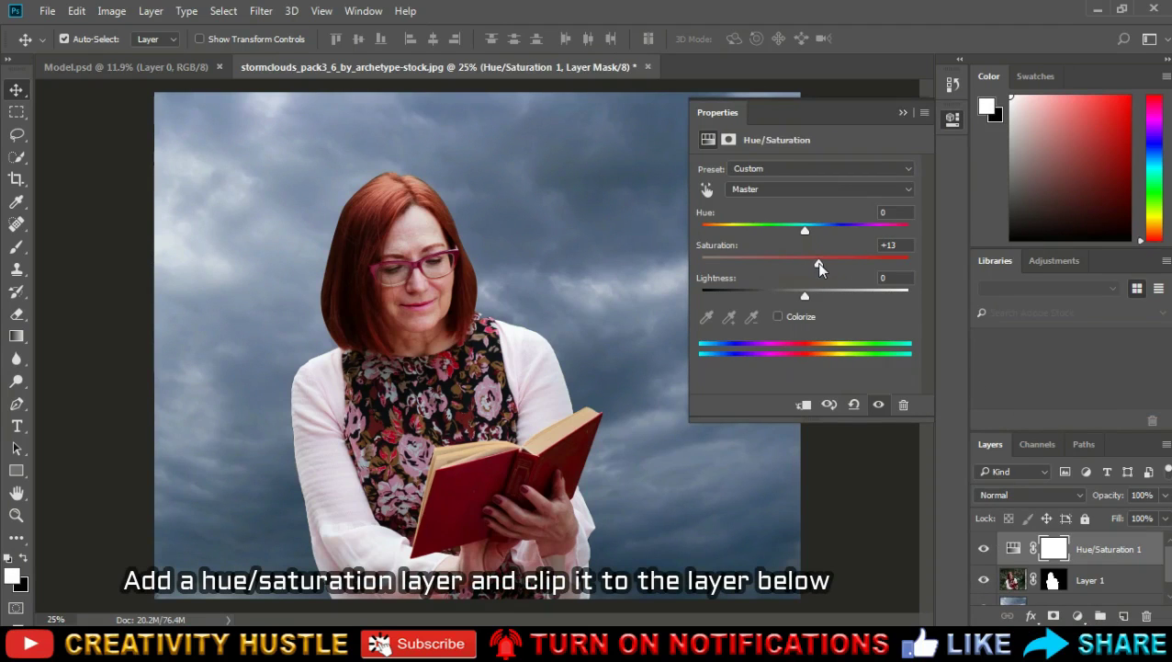
{"action": "left_click_drag", "start_coordinate": [810, 236], "coordinate": [812, 236]}
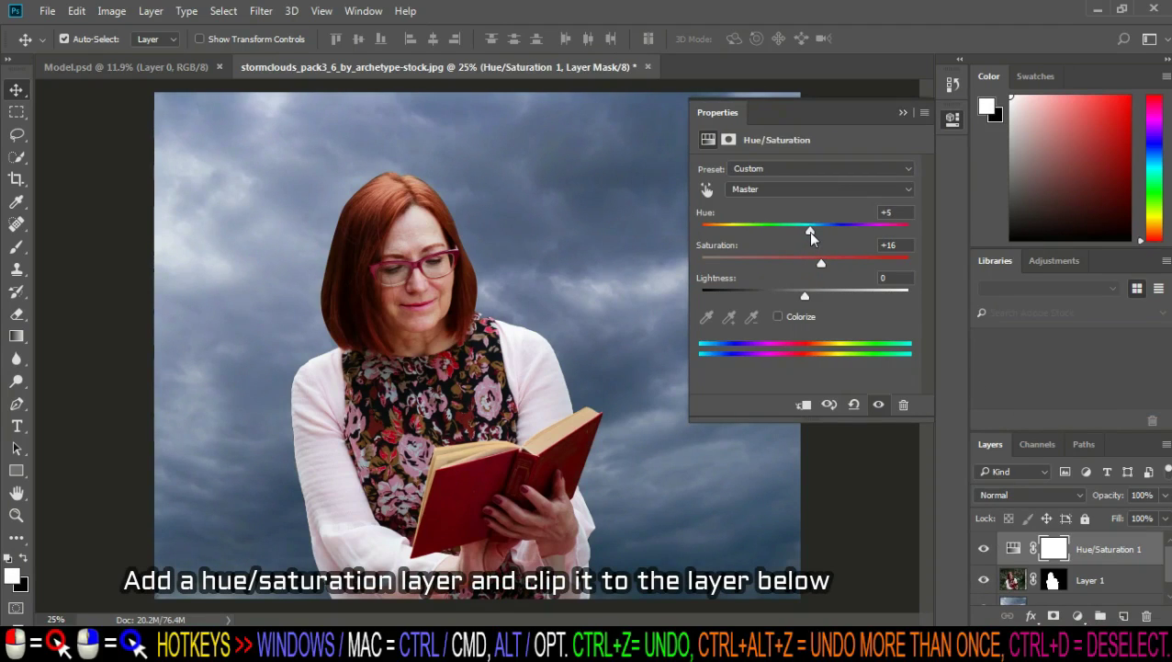
{"action": "left_click_drag", "start_coordinate": [802, 297], "coordinate": [805, 297]}
{"action": "left_click", "coordinate": [803, 406]}
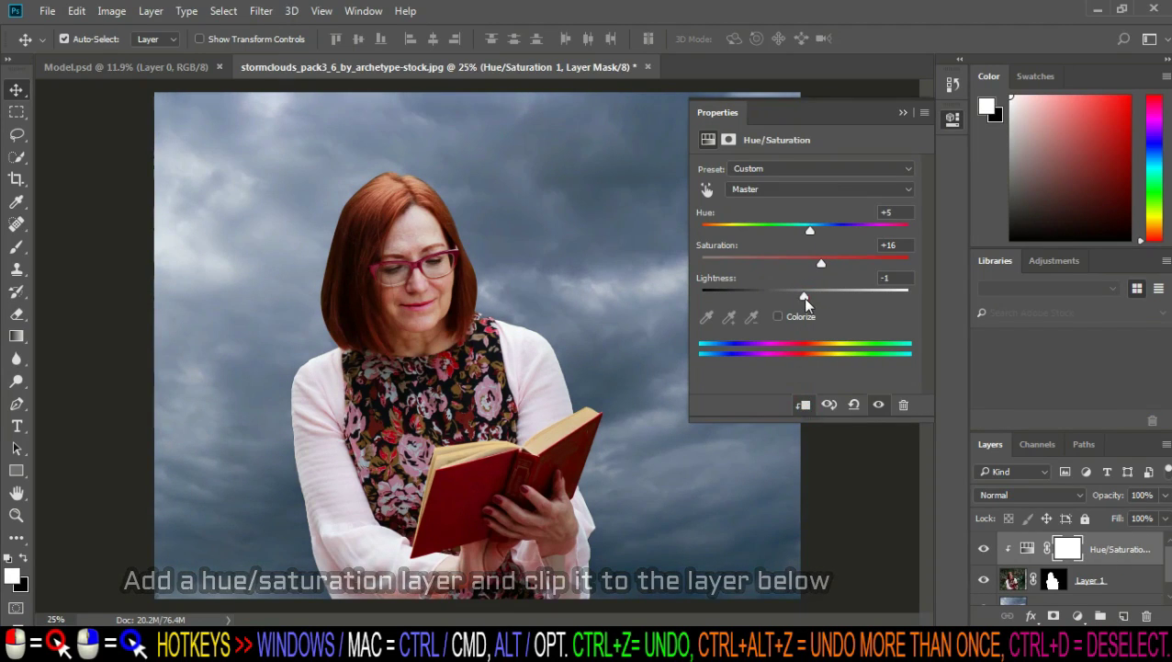
{"action": "left_click", "coordinate": [905, 114]}
{"action": "left_click", "coordinate": [1080, 617]}
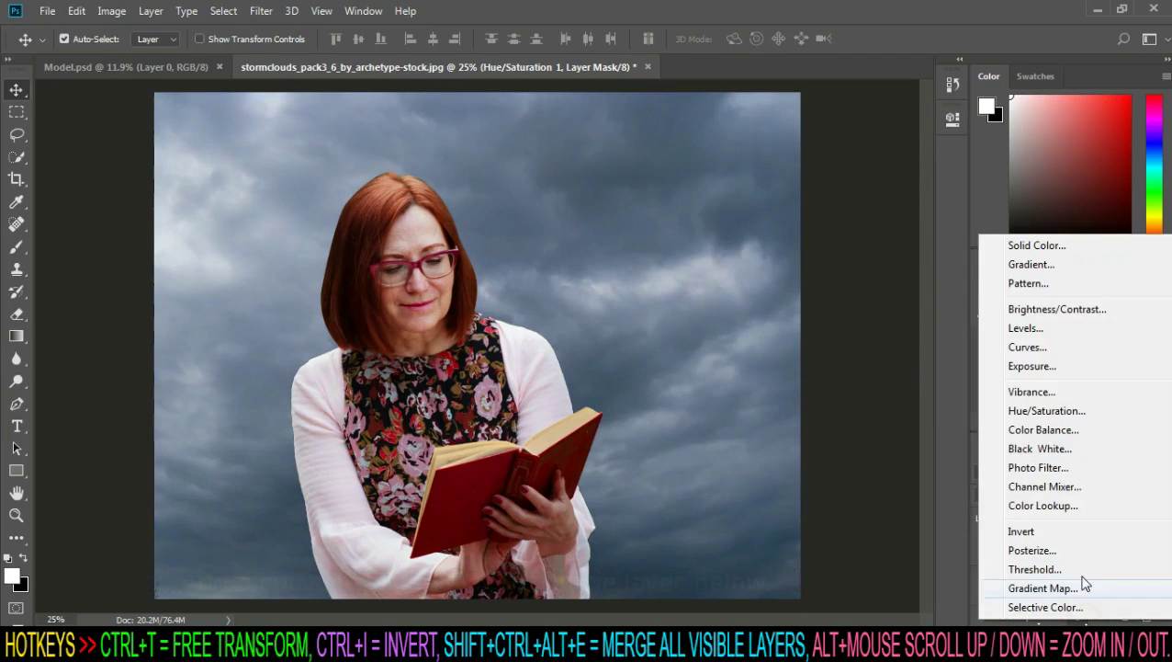
Step: Clip a Curves layer to the woman, pulling the midpoint and highlights down to darken her
{"action": "left_click", "coordinate": [1066, 347]}
{"action": "left_click_drag", "start_coordinate": [803, 311], "coordinate": [850, 311]}
{"action": "key", "text": "ctrl+alt+g"}
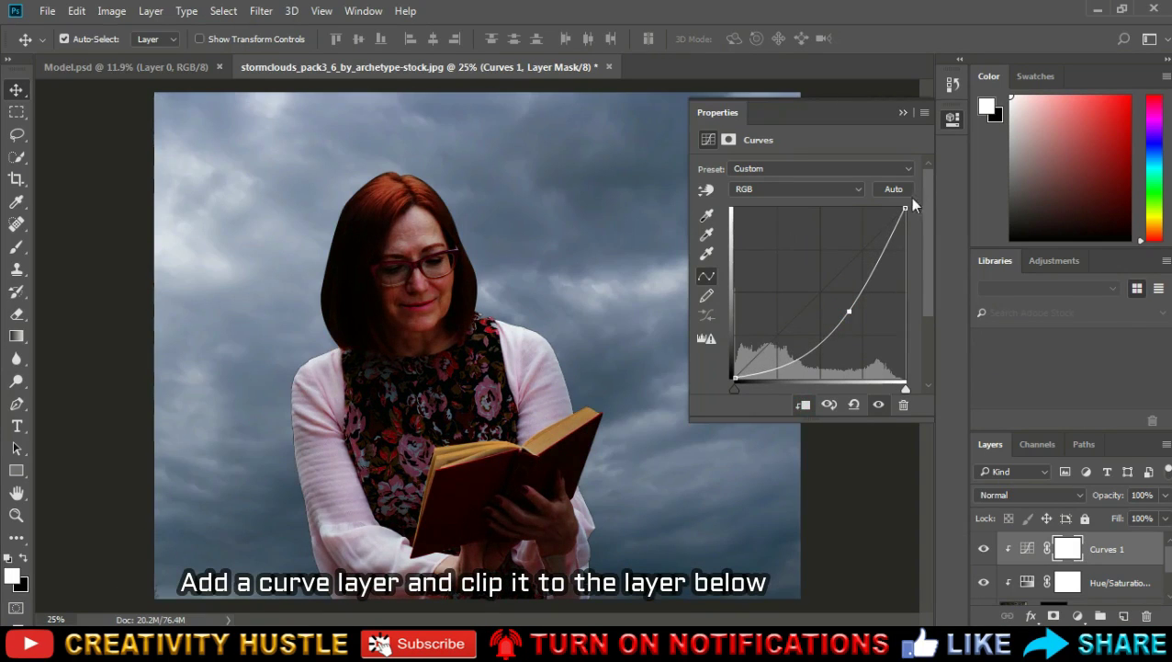
{"action": "left_click_drag", "start_coordinate": [906, 209], "coordinate": [906, 253]}
{"action": "left_click_drag", "start_coordinate": [849, 311], "coordinate": [857, 318]}
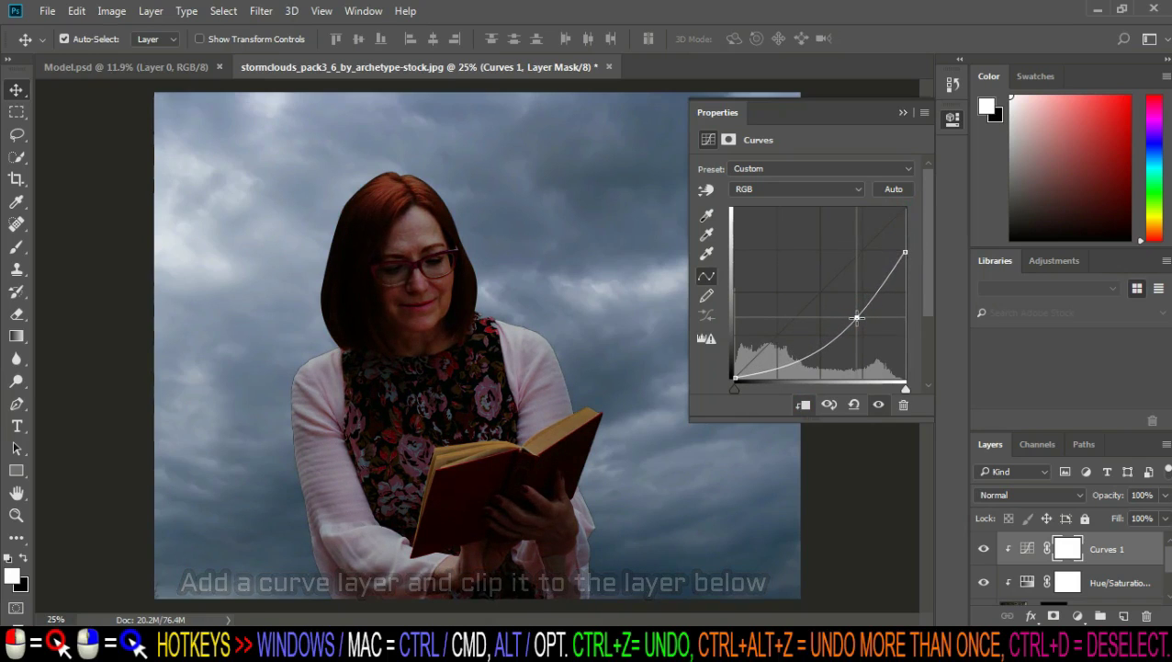
{"action": "left_click", "coordinate": [905, 253]}
{"action": "left_click", "coordinate": [913, 112]}
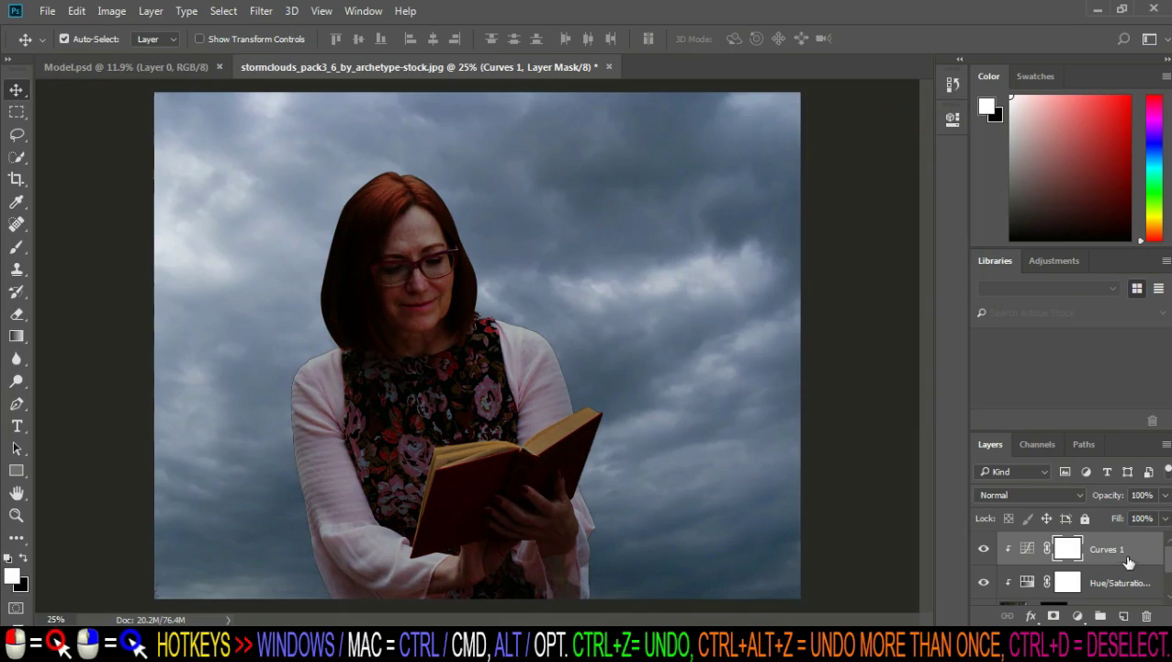
Step: Invert the Curves mask and set a white brush to 85% opacity, 67% flow
{"action": "key", "text": "ctrl+i"}
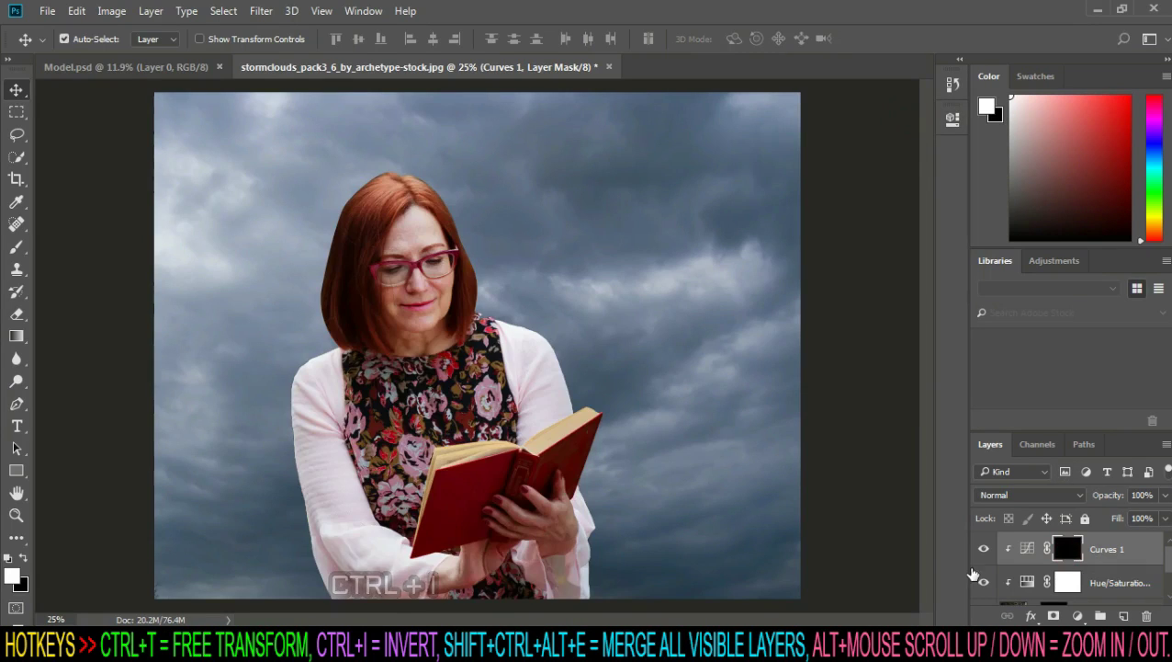
{"action": "left_click", "coordinate": [17, 248]}
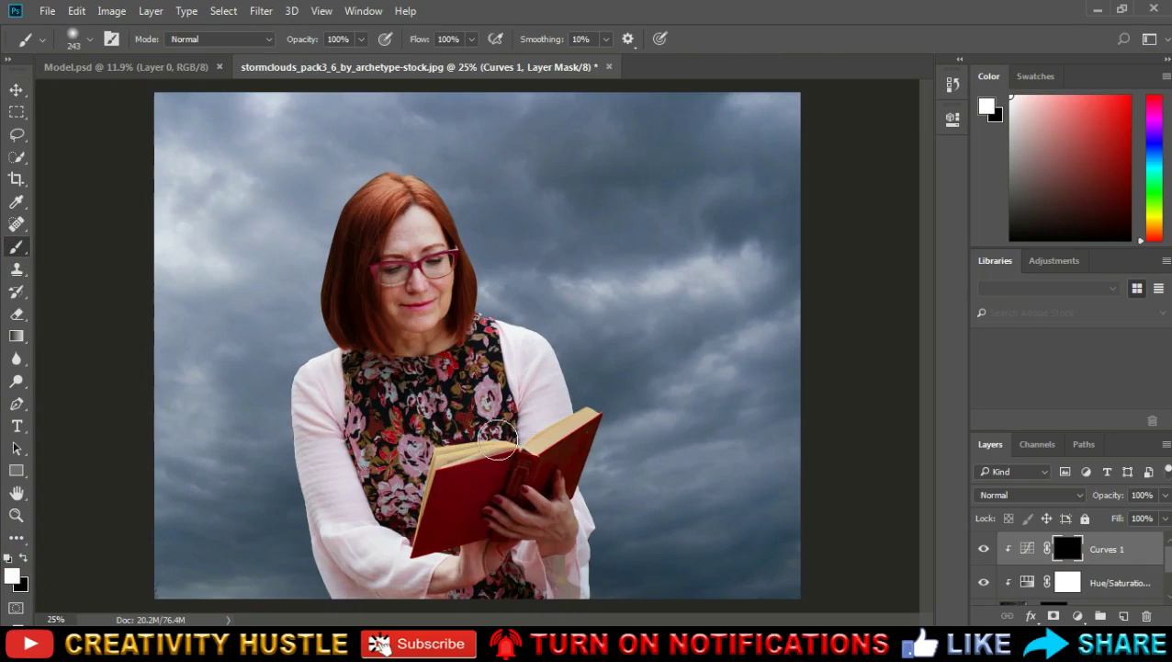
{"action": "left_click", "coordinate": [1070, 550]}
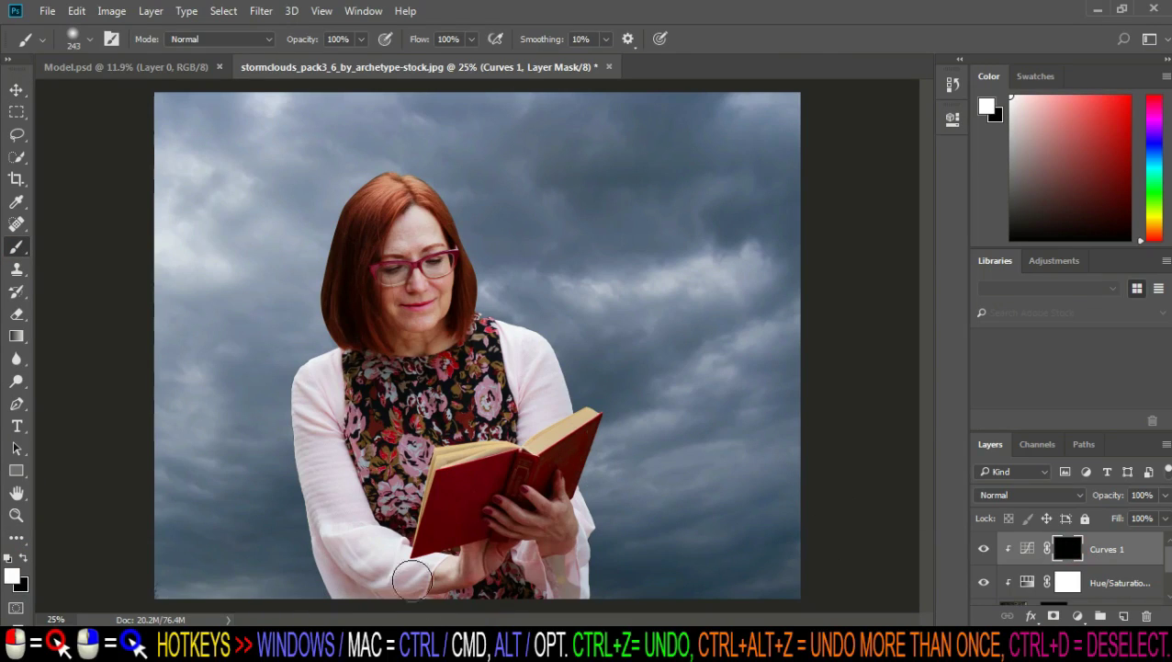
{"action": "left_click", "coordinate": [362, 39]}
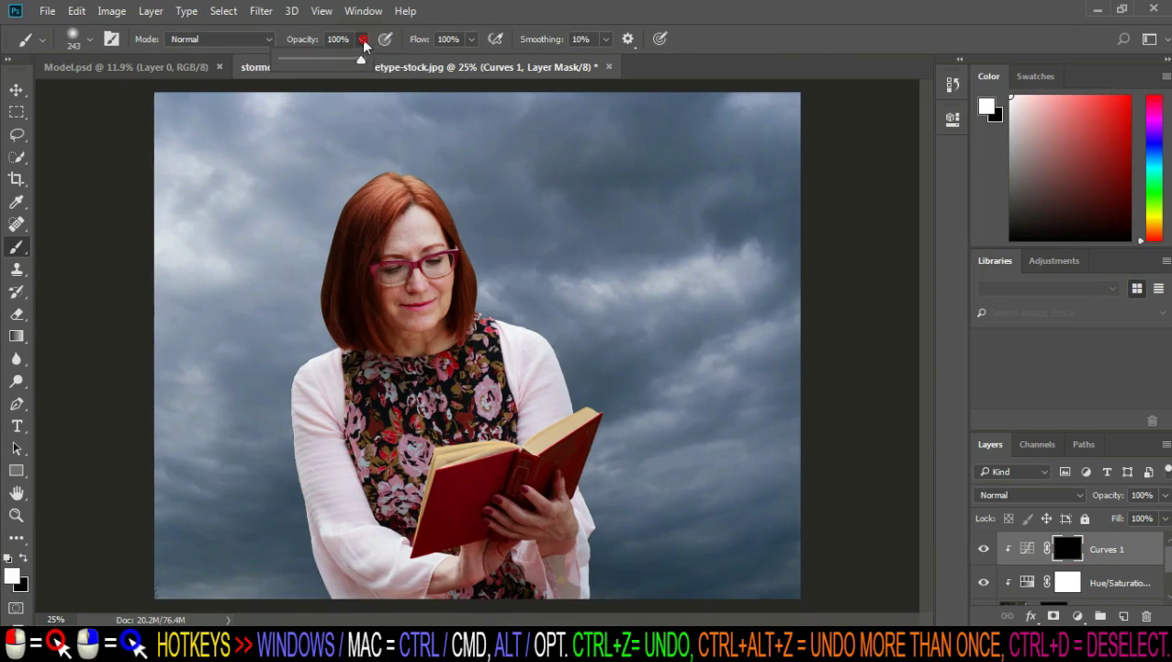
{"action": "left_click", "coordinate": [471, 40]}
{"action": "left_click_drag", "start_coordinate": [469, 58], "coordinate": [445, 58]}
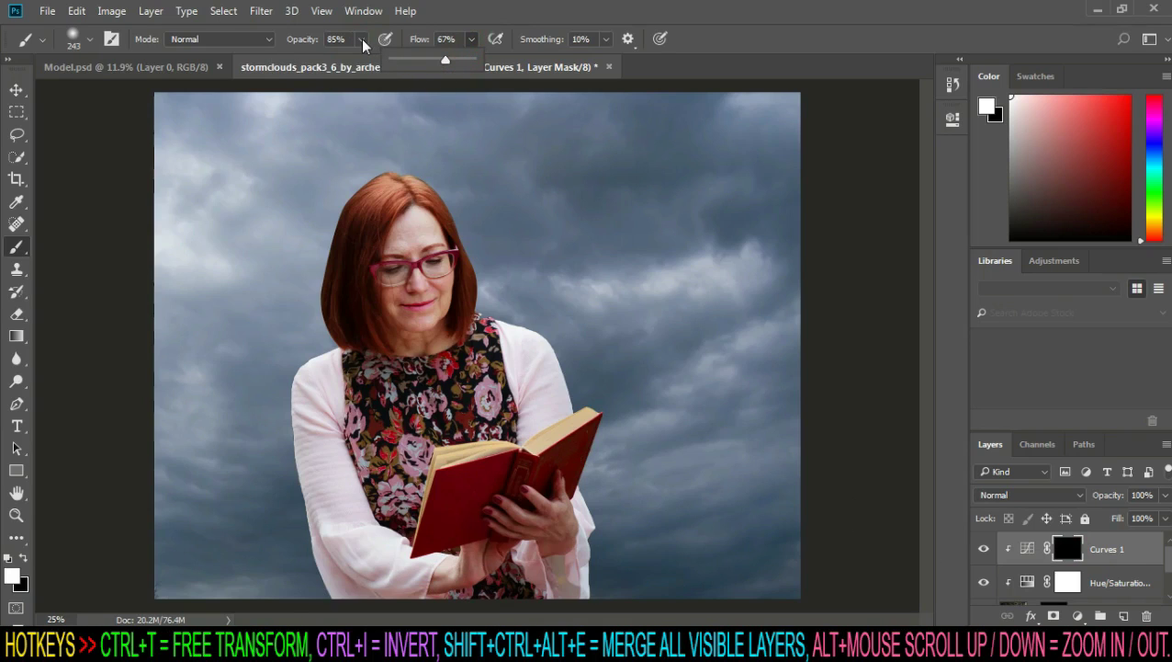
{"action": "left_click", "coordinate": [441, 590]}
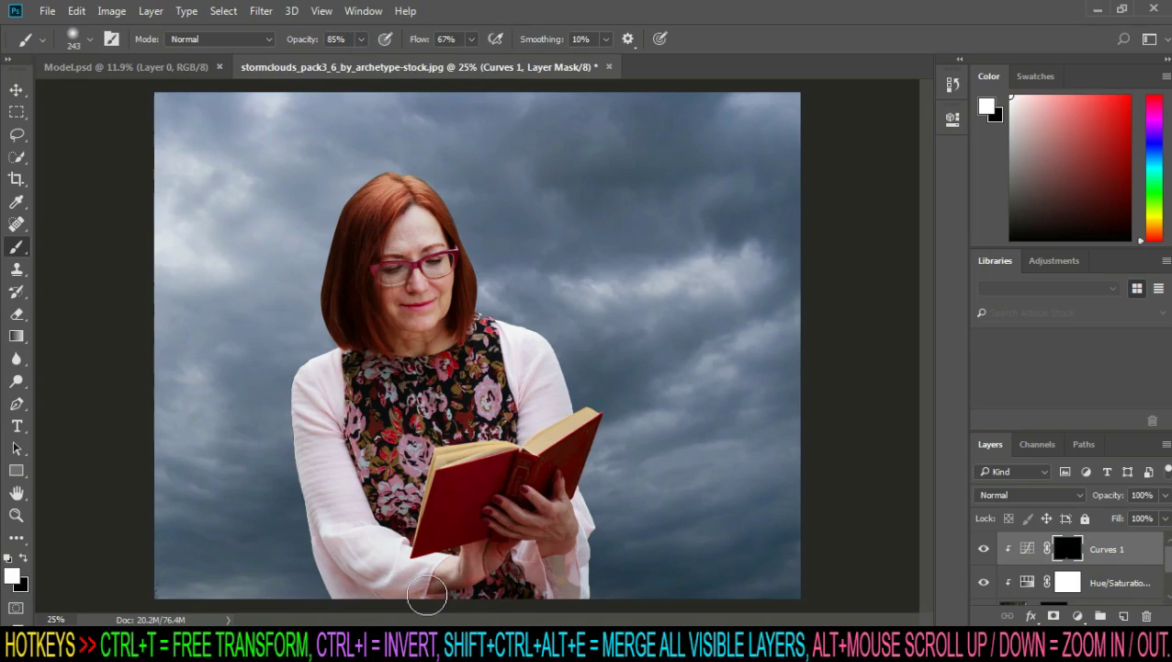
Step: Paint the darkening onto the lower sleeves, hands and book bottom, finishing at 38% flow
{"action": "mouse_move", "coordinate": [427, 595]}
{"action": "left_mouse_down"}
{"action": "mouse_move", "coordinate": [353, 602]}
{"action": "mouse_move", "coordinate": [278, 541]}
{"action": "mouse_move", "coordinate": [575, 588]}
{"action": "mouse_move", "coordinate": [602, 557]}
{"action": "mouse_move", "coordinate": [450, 575]}
{"action": "mouse_move", "coordinate": [395, 562]}
{"action": "mouse_move", "coordinate": [442, 562]}
{"action": "left_mouse_up"}
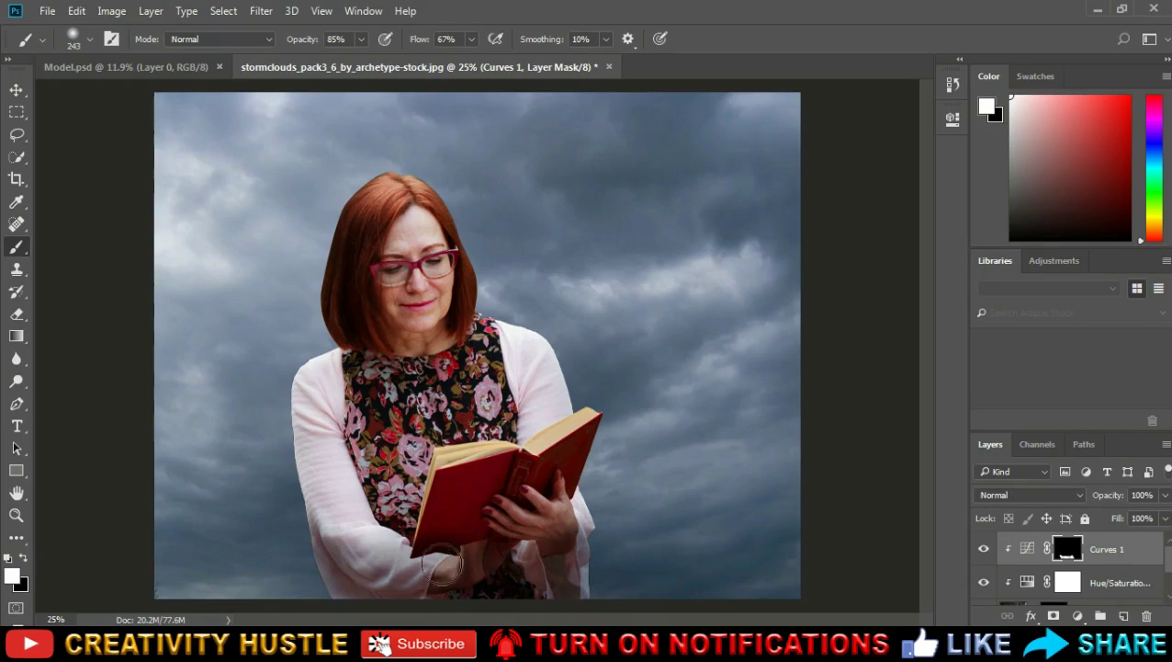
{"action": "mouse_move", "coordinate": [484, 525]}
{"action": "left_mouse_down"}
{"action": "mouse_move", "coordinate": [552, 500]}
{"action": "mouse_move", "coordinate": [531, 556]}
{"action": "left_mouse_up"}
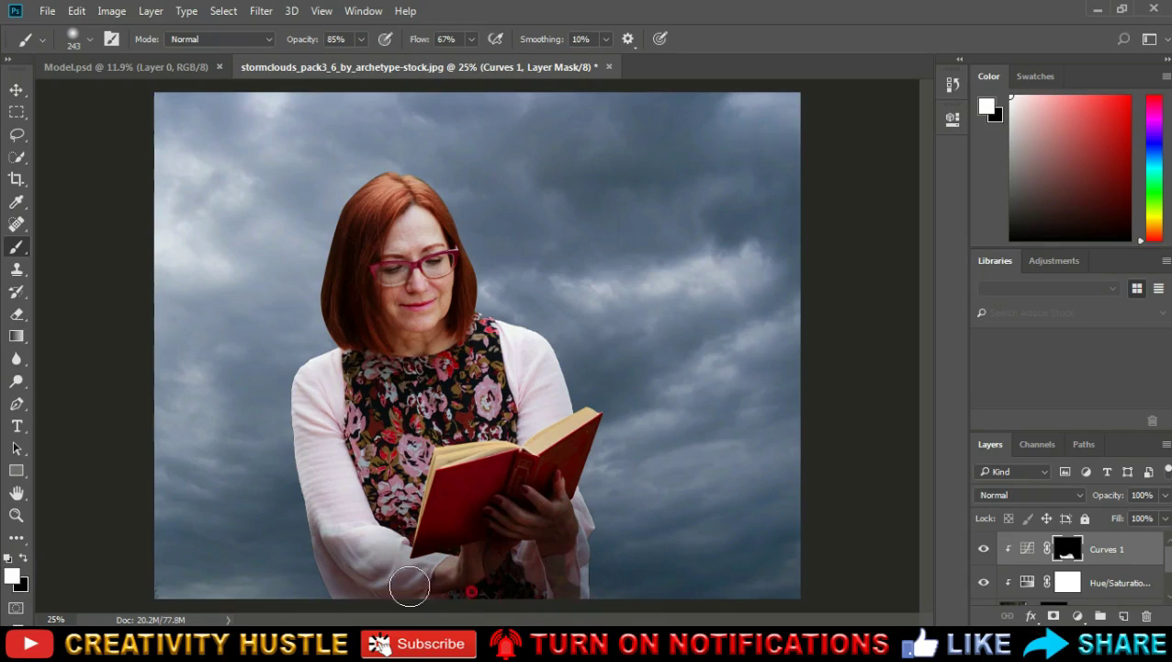
{"action": "left_click_drag", "start_coordinate": [410, 585], "coordinate": [334, 542]}
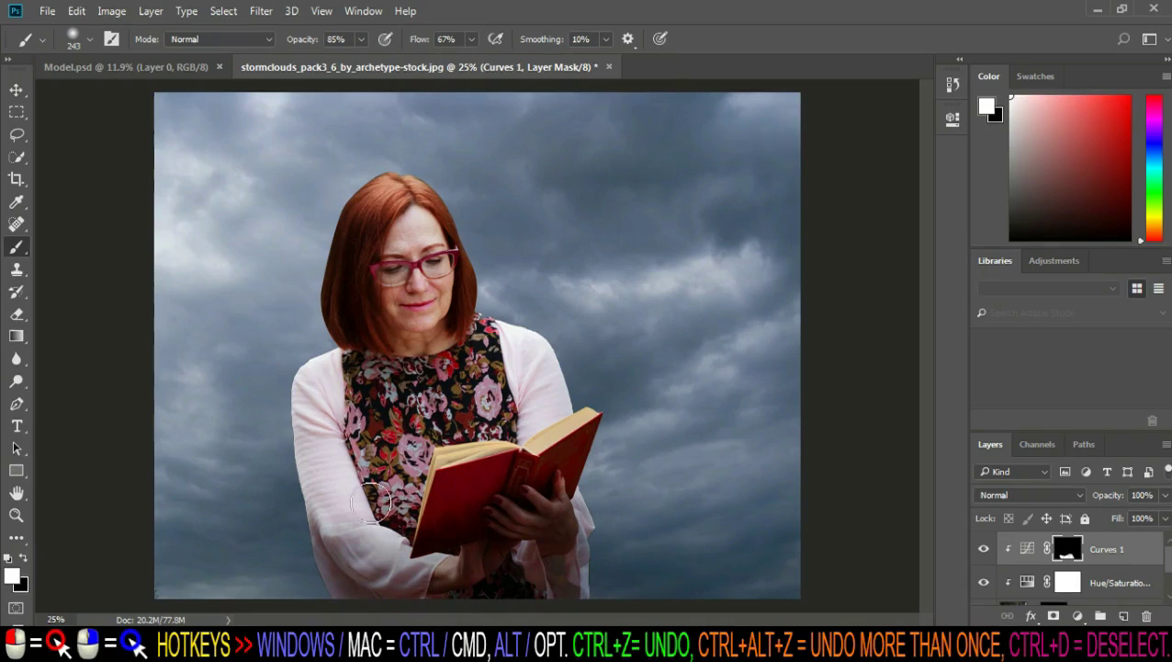
{"action": "left_click", "coordinate": [471, 38]}
{"action": "mouse_move", "coordinate": [543, 503]}
{"action": "left_mouse_down"}
{"action": "mouse_move", "coordinate": [537, 491]}
{"action": "mouse_move", "coordinate": [626, 421]}
{"action": "left_mouse_up"}
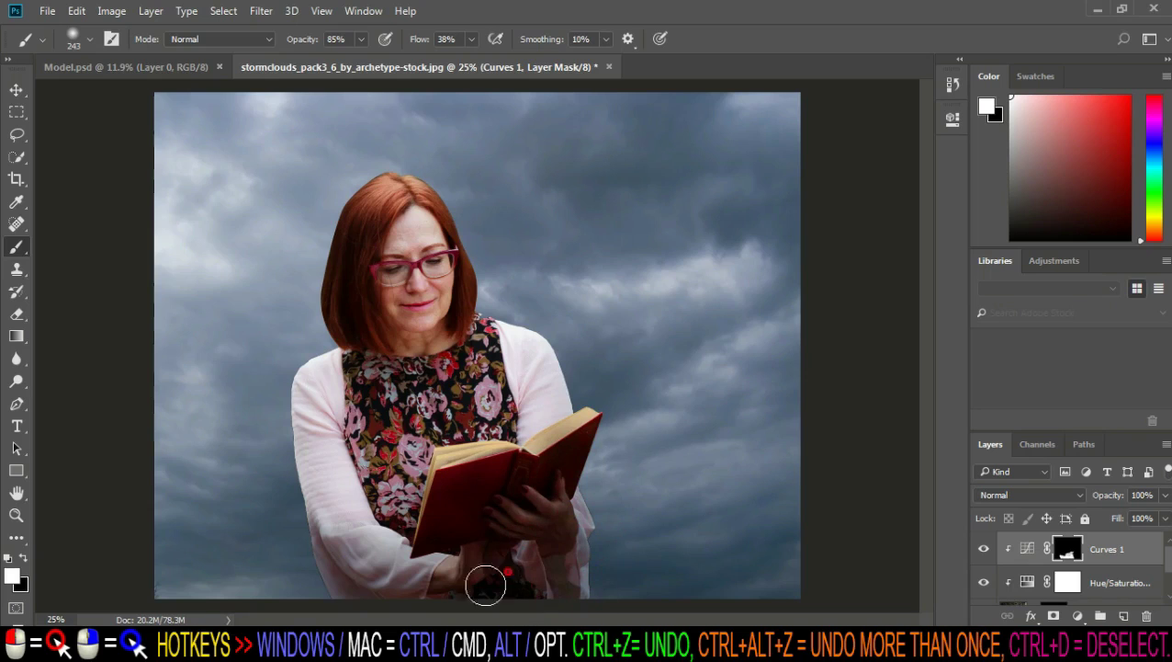
{"action": "scroll", "coordinate": [594, 549], "scroll_direction": "down", "scroll_amount": 1}
{"action": "scroll", "coordinate": [303, 546], "scroll_direction": "up", "scroll_amount": 1}
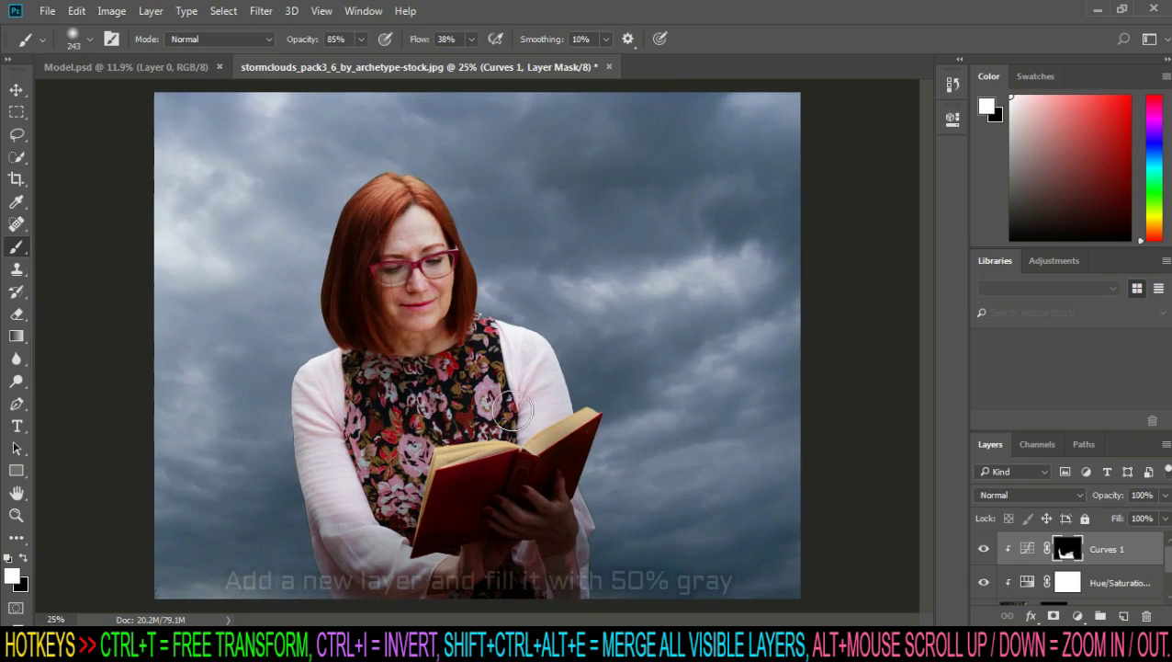
Step: Add a new Layer 2 clipped to Curves 1
{"action": "left_click", "coordinate": [1124, 616]}
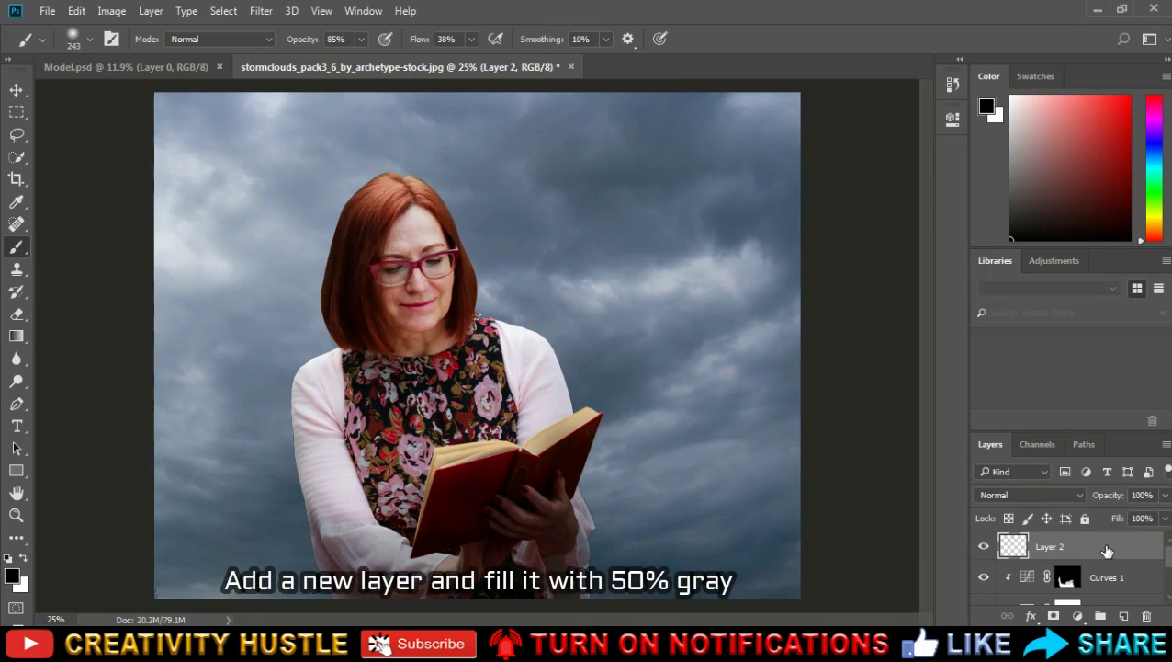
{"action": "right_click", "coordinate": [1070, 551]}
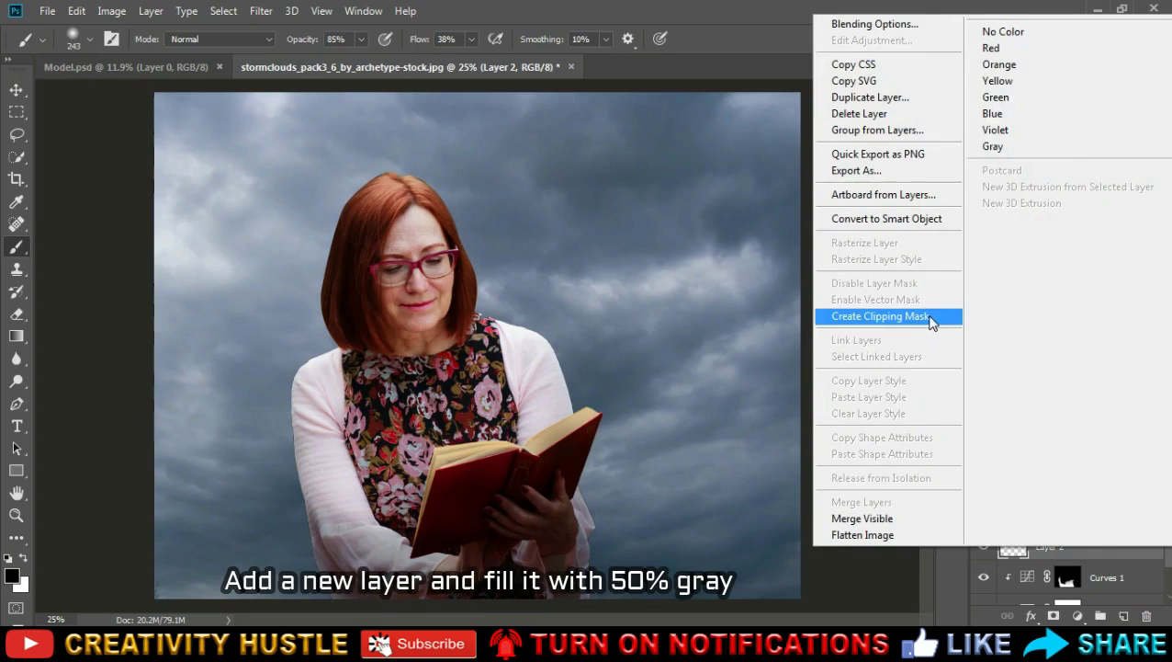
{"action": "left_click", "coordinate": [931, 317]}
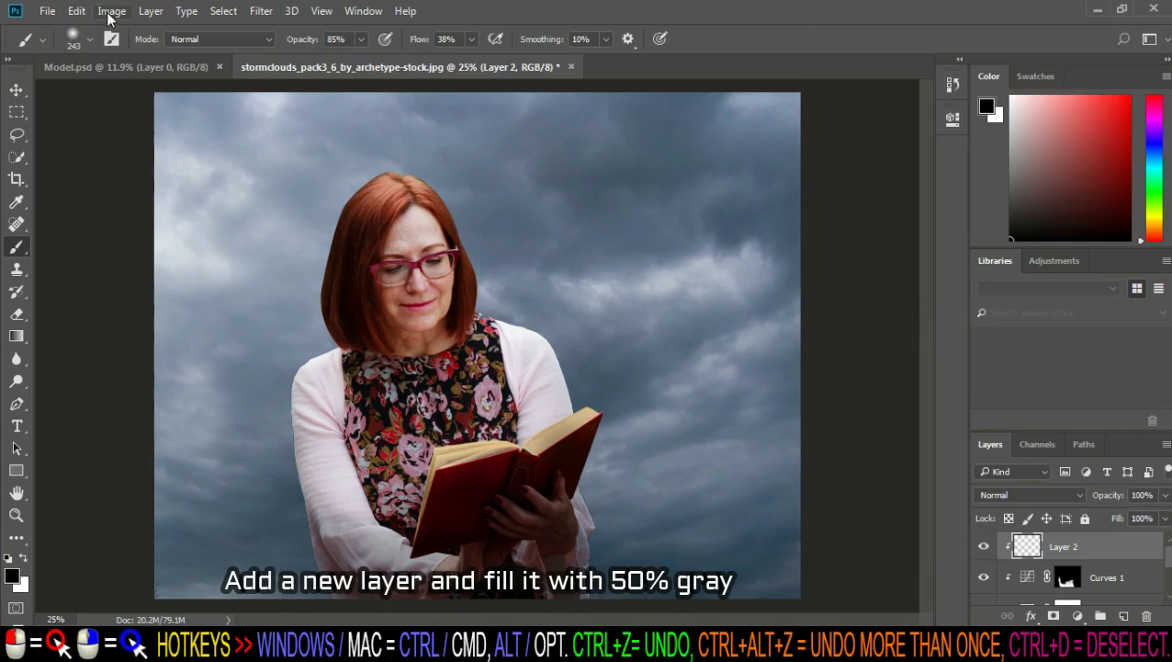
Step: Fill Layer 2 with 50% Gray
{"action": "left_click", "coordinate": [76, 10]}
{"action": "left_click", "coordinate": [201, 268]}
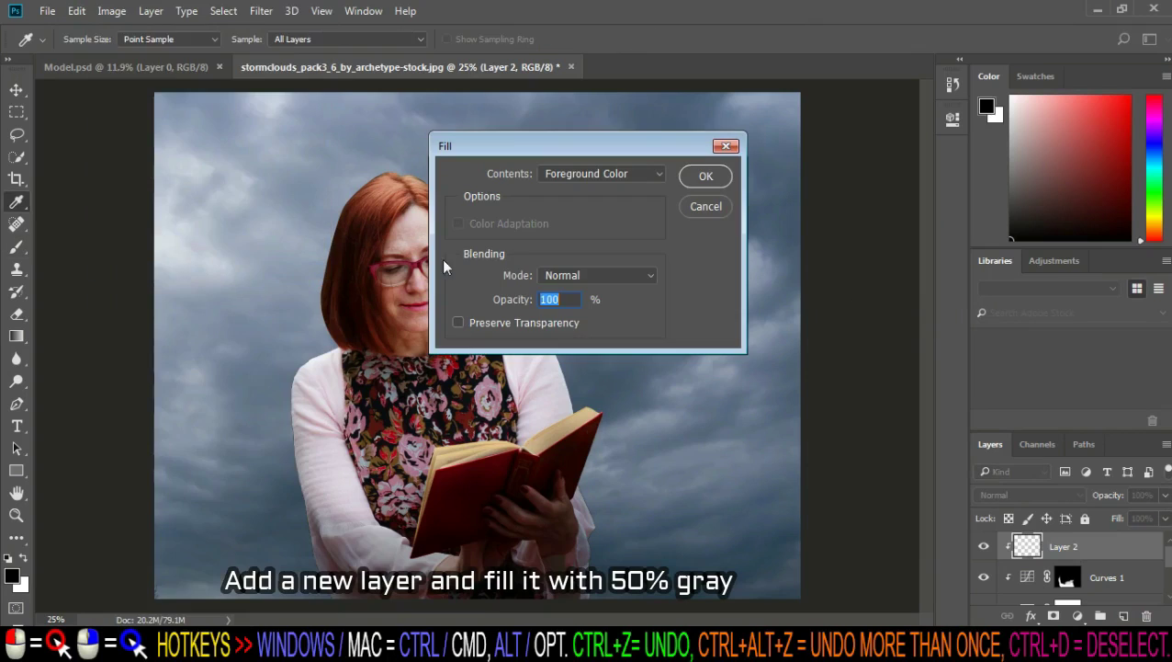
{"action": "left_click", "coordinate": [589, 174]}
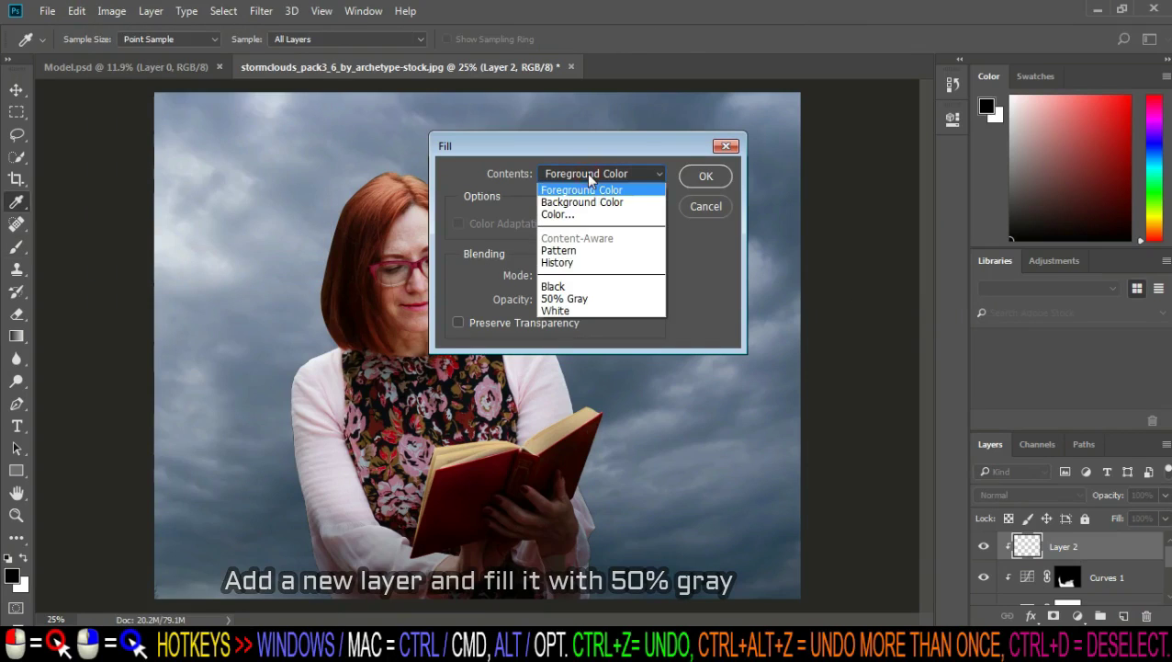
{"action": "left_click", "coordinate": [595, 299]}
{"action": "left_click", "coordinate": [690, 177]}
{"action": "key", "text": "b"}
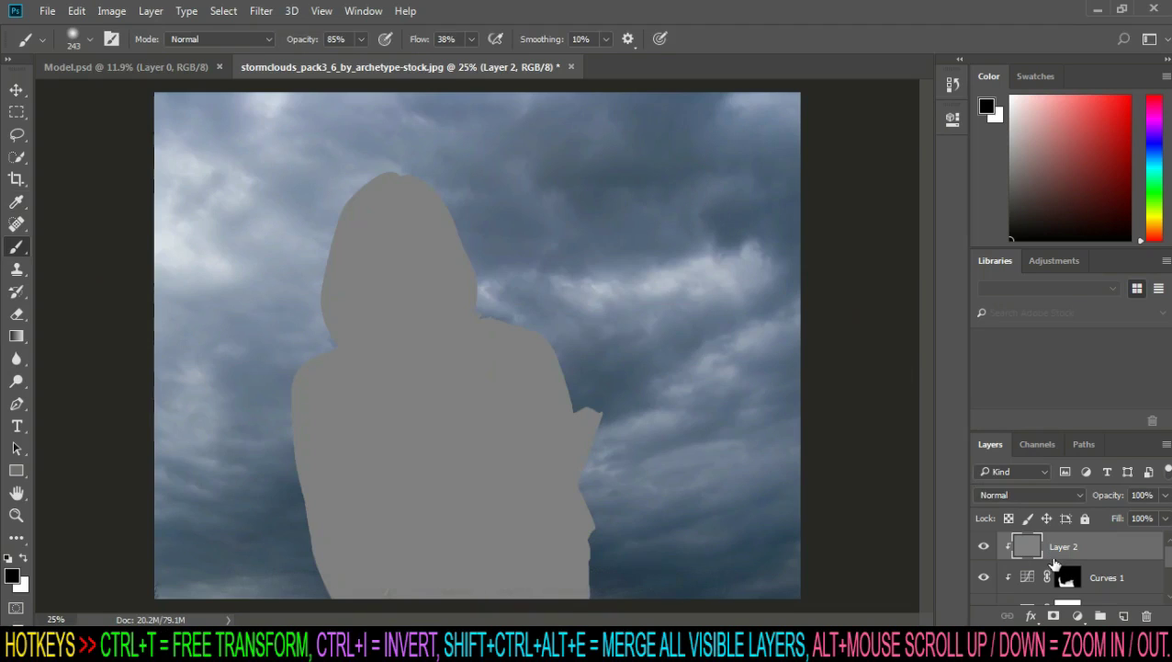
Step: Set Layer 2 to Overlay and burn the woman's lower body with a 400 Burn brush
{"action": "left_click", "coordinate": [17, 380]}
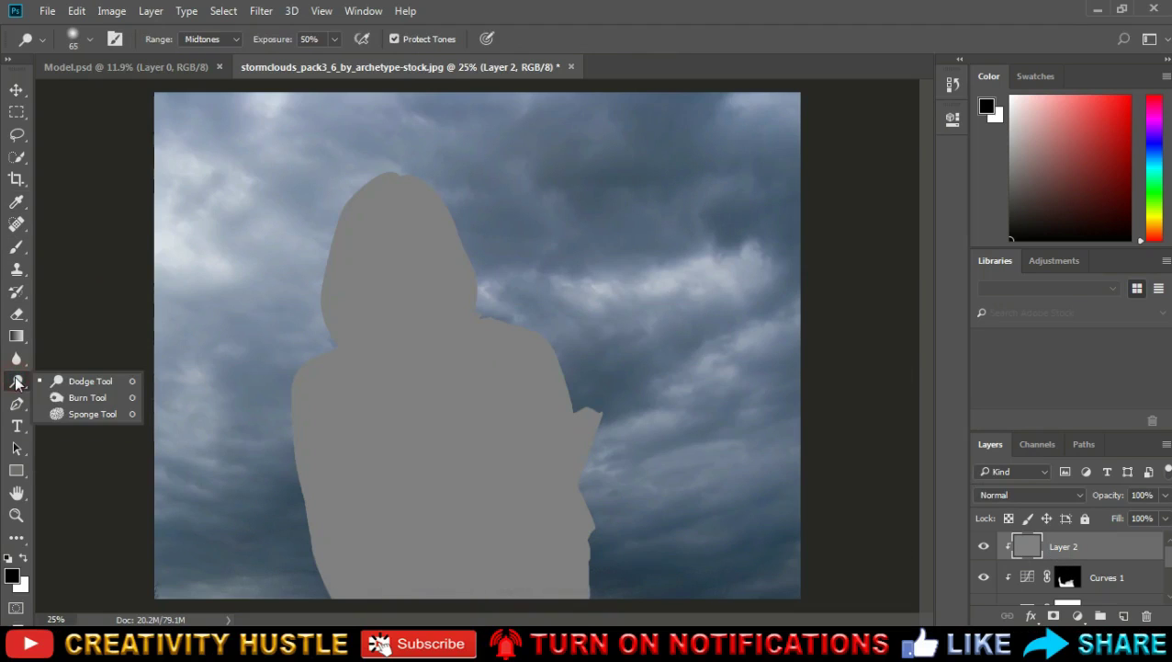
{"action": "left_click", "coordinate": [66, 398]}
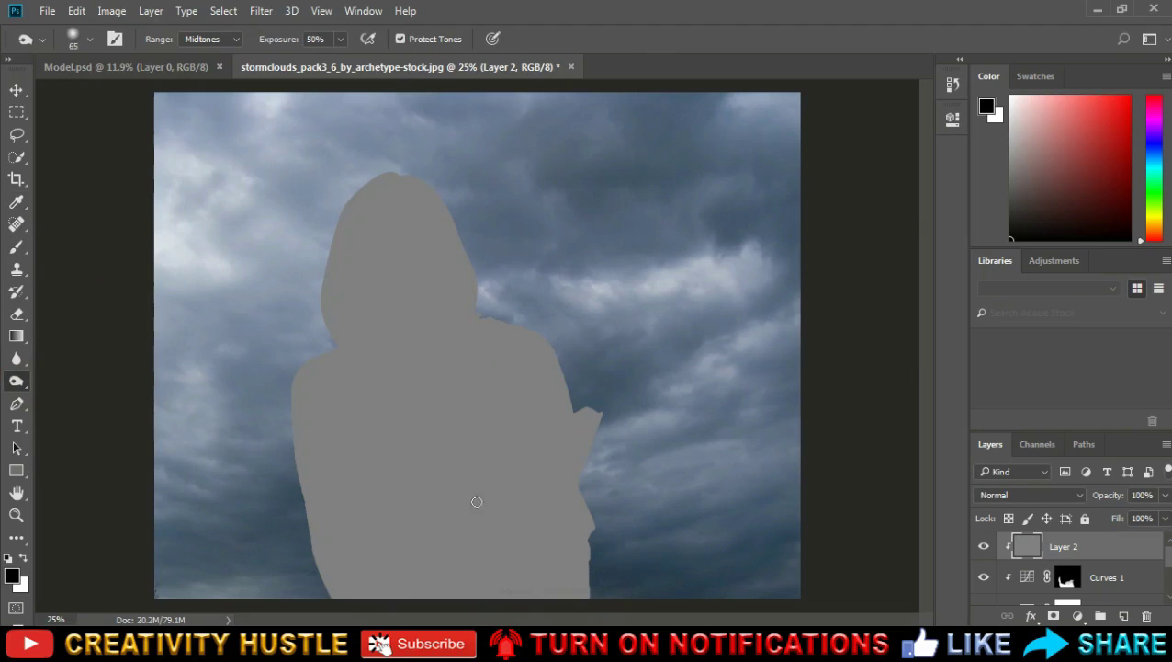
{"action": "left_click", "coordinate": [1035, 494]}
{"action": "left_click", "coordinate": [1029, 317]}
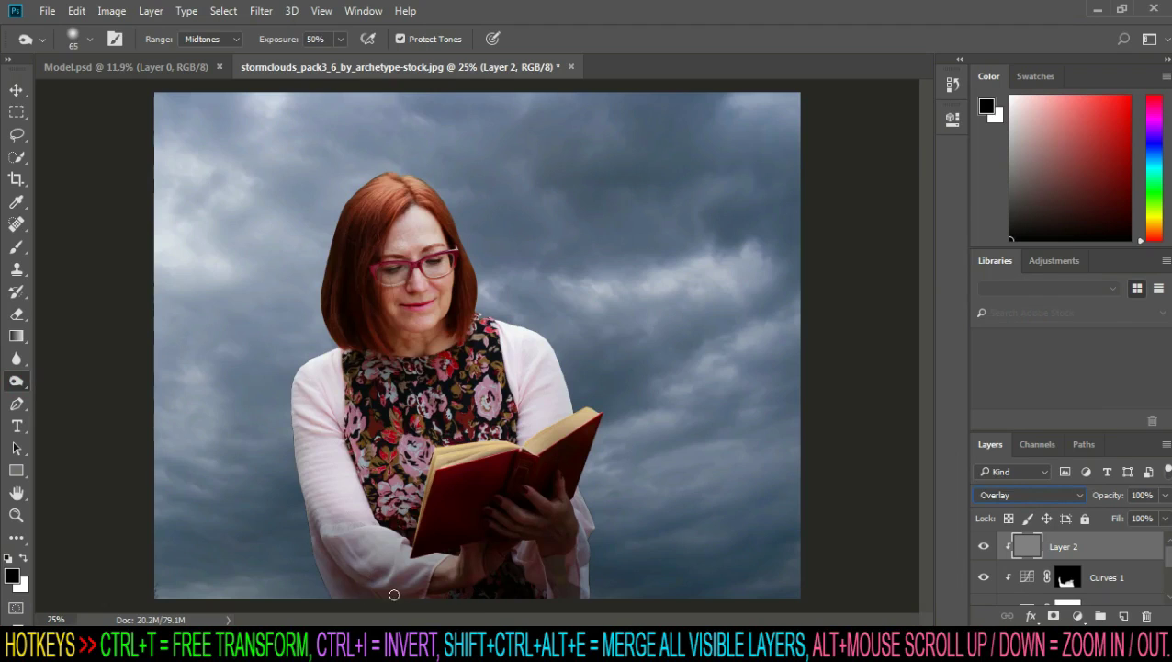
{"action": "key", "text": "bracketright"}
{"action": "key", "text": "bracketright"}
{"action": "key", "text": "bracketright"}
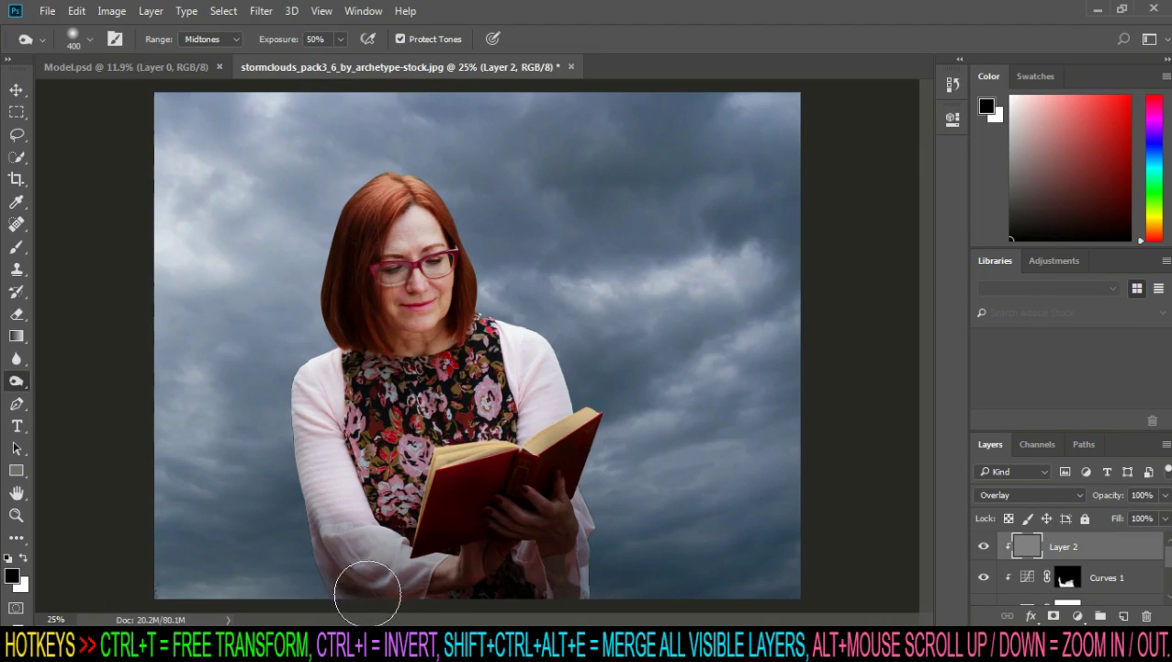
{"action": "mouse_move", "coordinate": [366, 579]}
{"action": "left_mouse_down"}
{"action": "mouse_move", "coordinate": [555, 578]}
{"action": "mouse_move", "coordinate": [600, 539]}
{"action": "mouse_move", "coordinate": [597, 596]}
{"action": "mouse_move", "coordinate": [510, 552]}
{"action": "mouse_move", "coordinate": [518, 539]}
{"action": "mouse_move", "coordinate": [436, 585]}
{"action": "mouse_move", "coordinate": [322, 557]}
{"action": "mouse_move", "coordinate": [476, 571]}
{"action": "mouse_move", "coordinate": [594, 606]}
{"action": "mouse_move", "coordinate": [605, 508]}
{"action": "mouse_move", "coordinate": [629, 439]}
{"action": "mouse_move", "coordinate": [557, 526]}
{"action": "mouse_move", "coordinate": [536, 596]}
{"action": "mouse_move", "coordinate": [288, 567]}
{"action": "mouse_move", "coordinate": [237, 505]}
{"action": "left_mouse_up"}
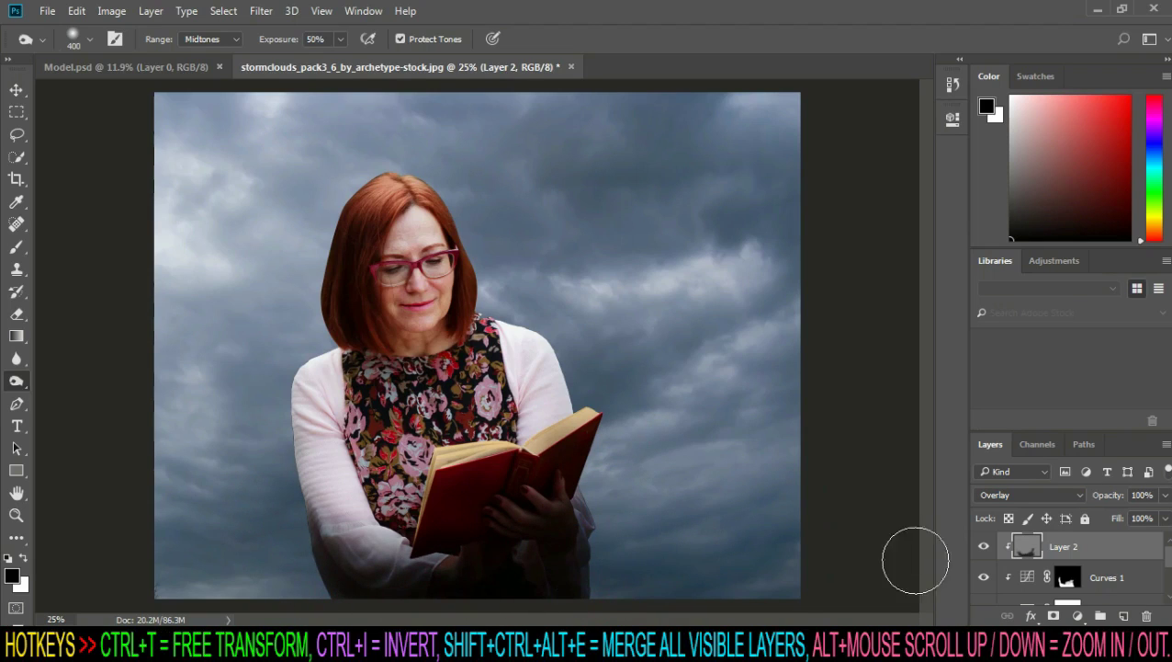
Step: Set Layer 2 to 92% opacity, then burn chin, cheek, hair and neck at 27% exposure
{"action": "left_click", "coordinate": [1164, 496]}
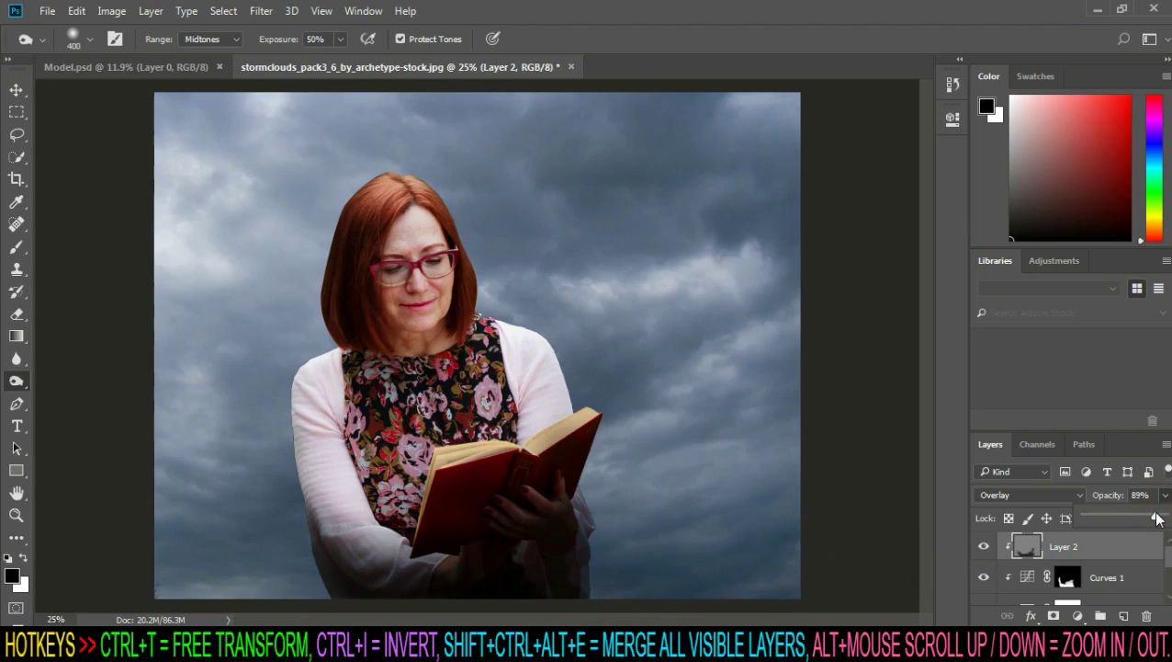
{"action": "key", "text": "Return"}
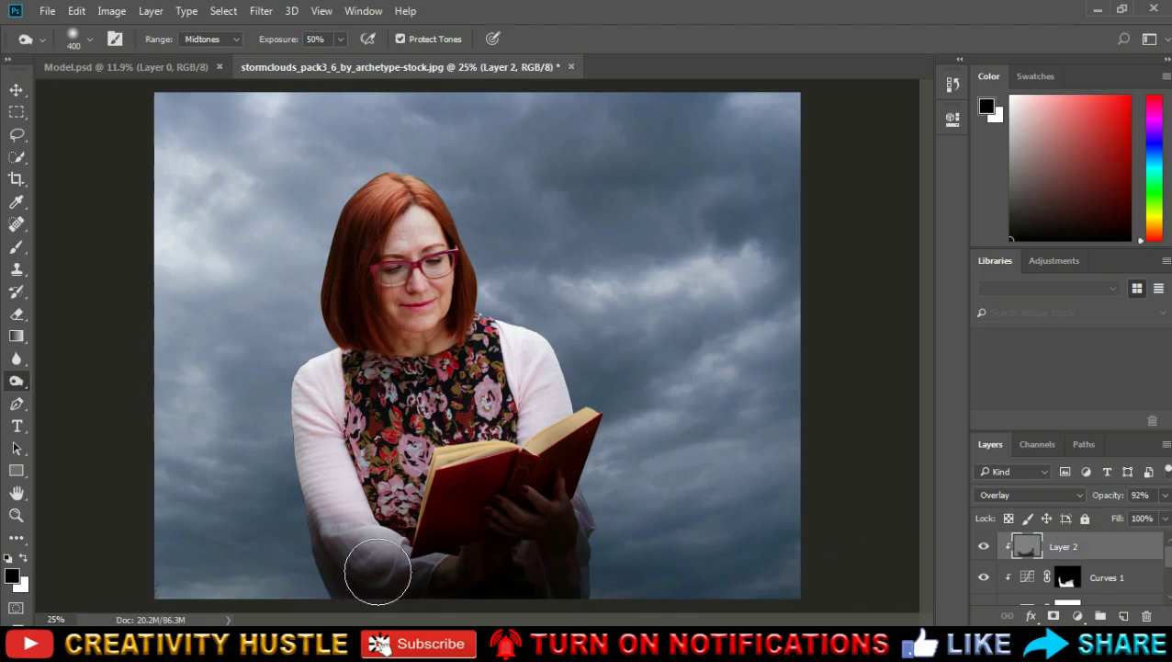
{"action": "scroll", "coordinate": [407, 356], "scroll_direction": "up", "scroll_amount": 2}
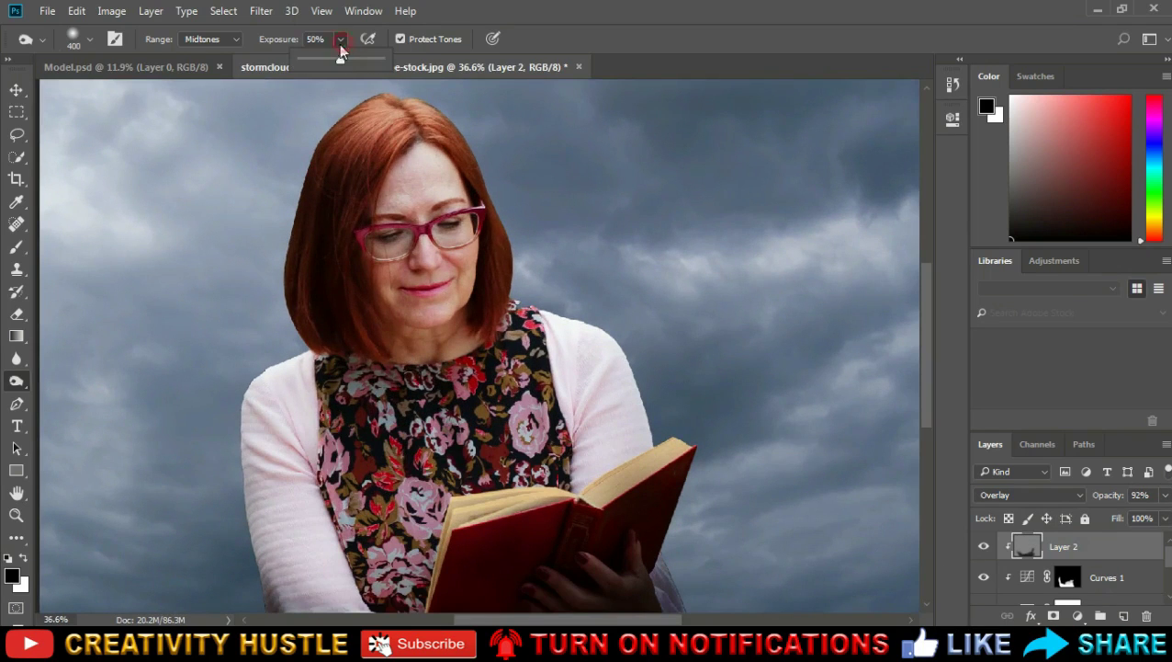
{"action": "left_click_drag", "start_coordinate": [323, 59], "coordinate": [320, 59]}
{"action": "key", "text": "Return"}
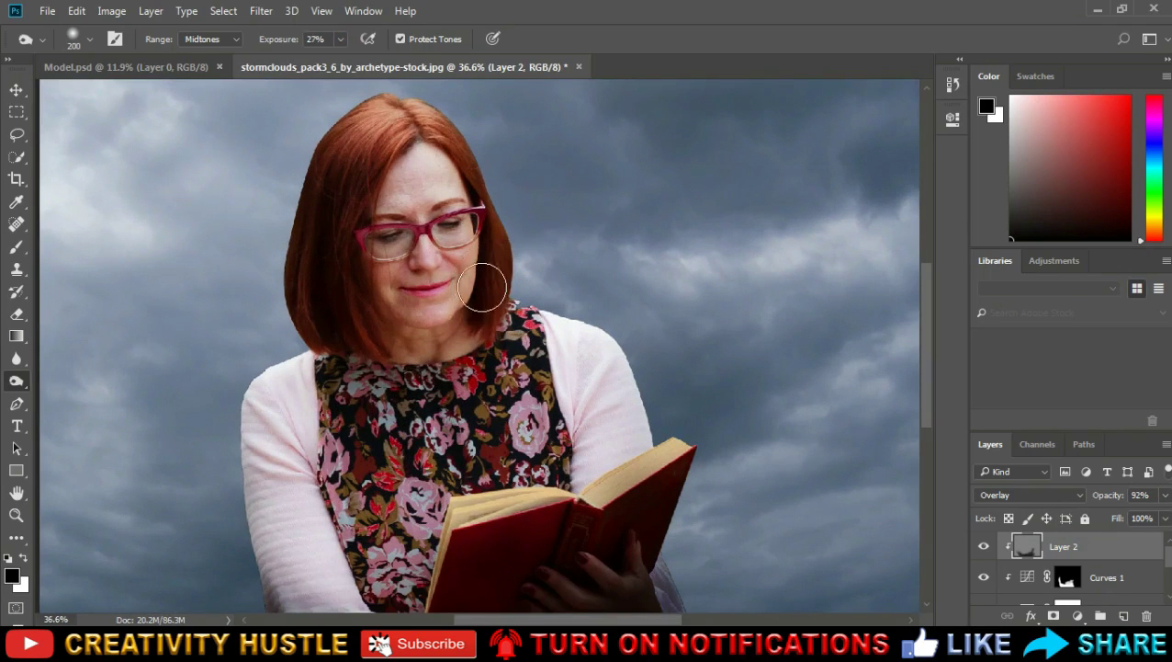
{"action": "left_click_drag", "start_coordinate": [471, 308], "coordinate": [459, 346]}
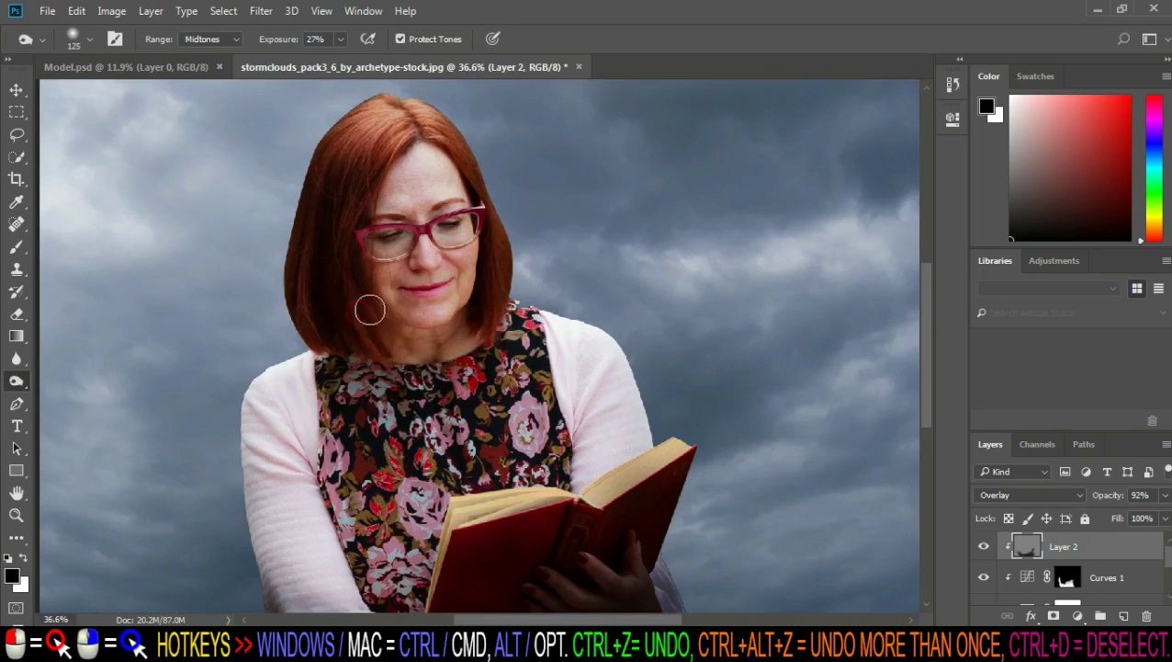
{"action": "left_click_drag", "start_coordinate": [384, 181], "coordinate": [417, 142]}
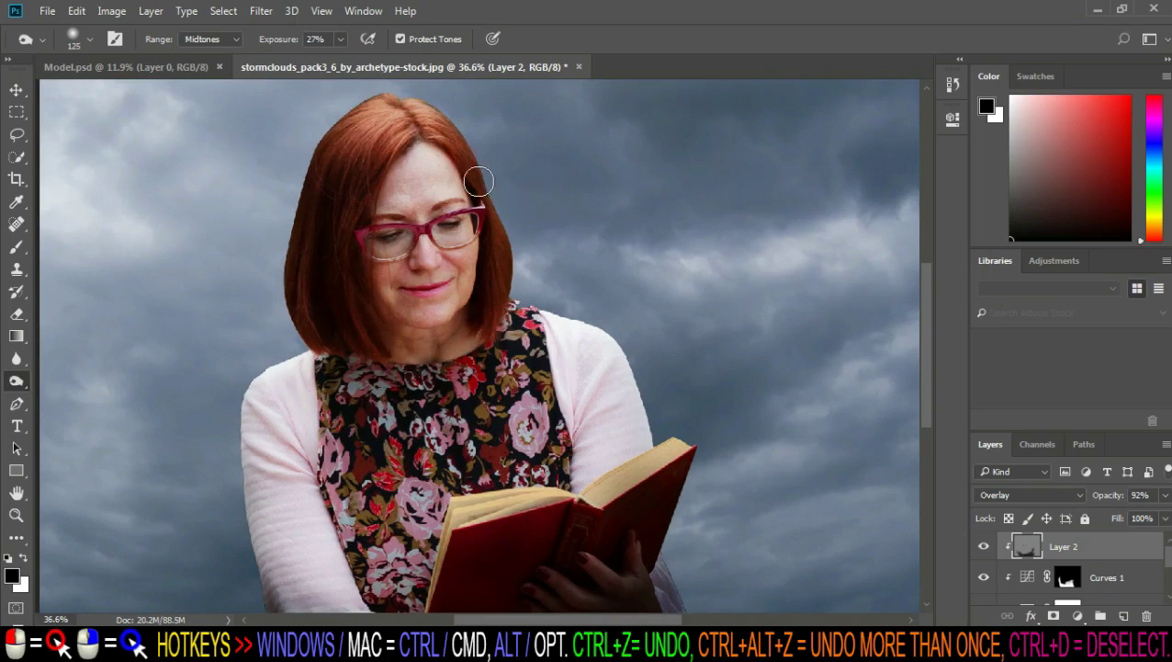
{"action": "mouse_move", "coordinate": [487, 261]}
{"action": "left_mouse_down"}
{"action": "mouse_move", "coordinate": [432, 331]}
{"action": "mouse_move", "coordinate": [374, 348]}
{"action": "mouse_move", "coordinate": [423, 362]}
{"action": "mouse_move", "coordinate": [384, 364]}
{"action": "mouse_move", "coordinate": [466, 337]}
{"action": "mouse_move", "coordinate": [460, 366]}
{"action": "left_mouse_up"}
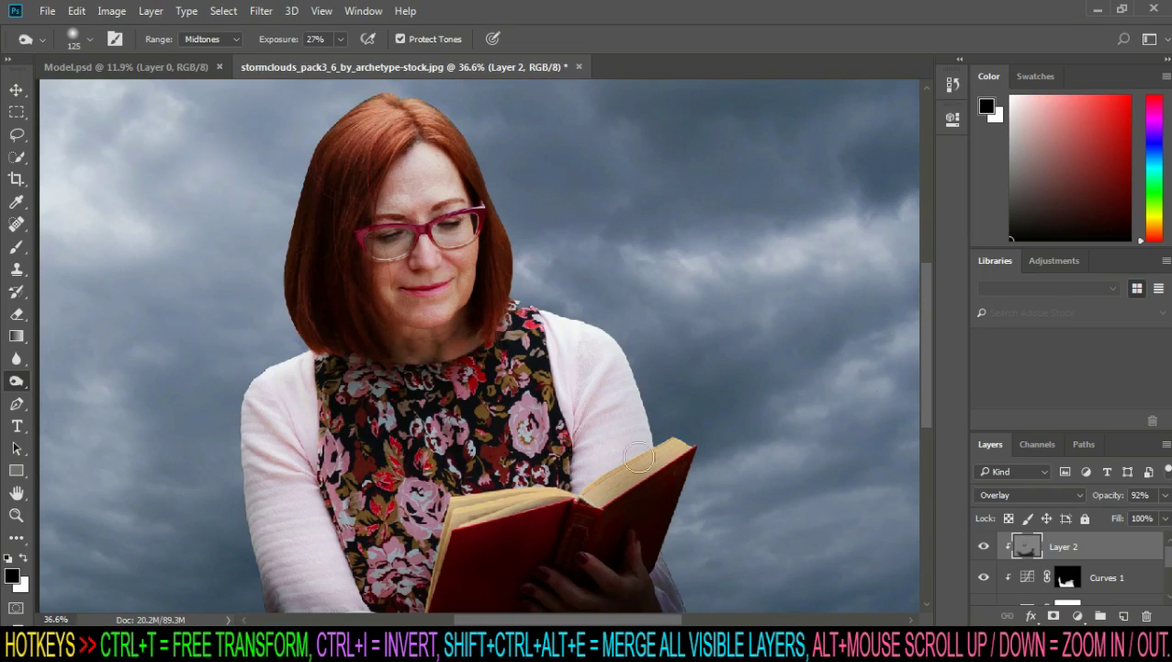
{"action": "right_click", "coordinate": [23, 388]}
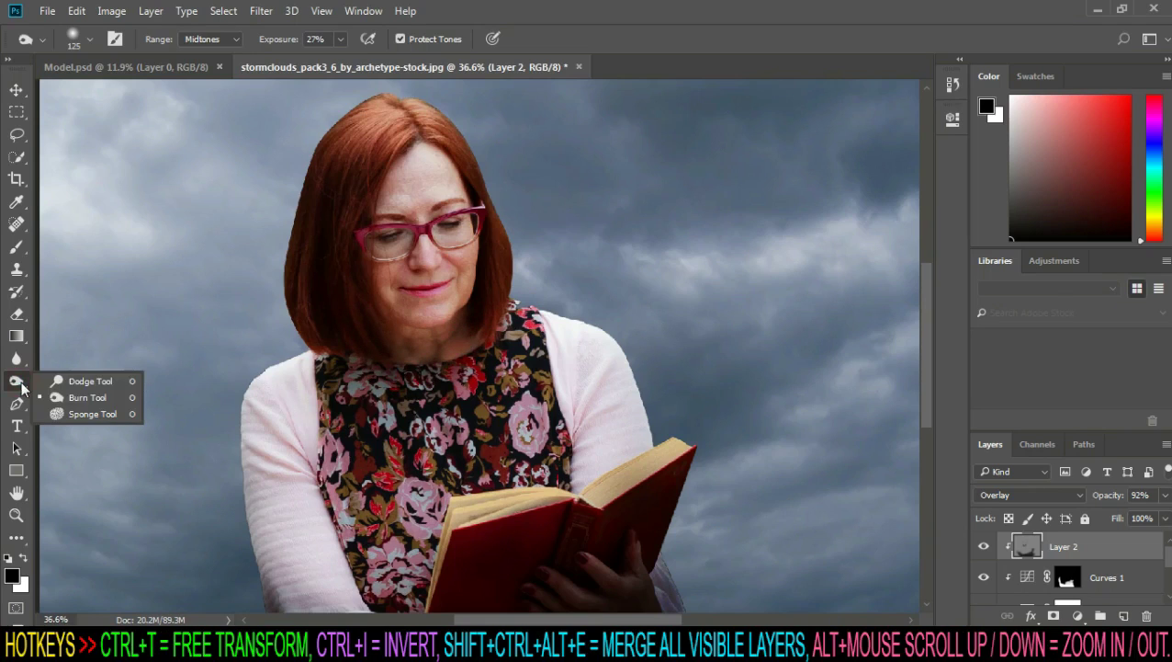
Step: Switch to the Dodge tool at brush size 50 and redo the lip touch-up
{"action": "left_click", "coordinate": [76, 378]}
{"action": "scroll", "coordinate": [484, 269], "scroll_direction": "up", "scroll_amount": 2}
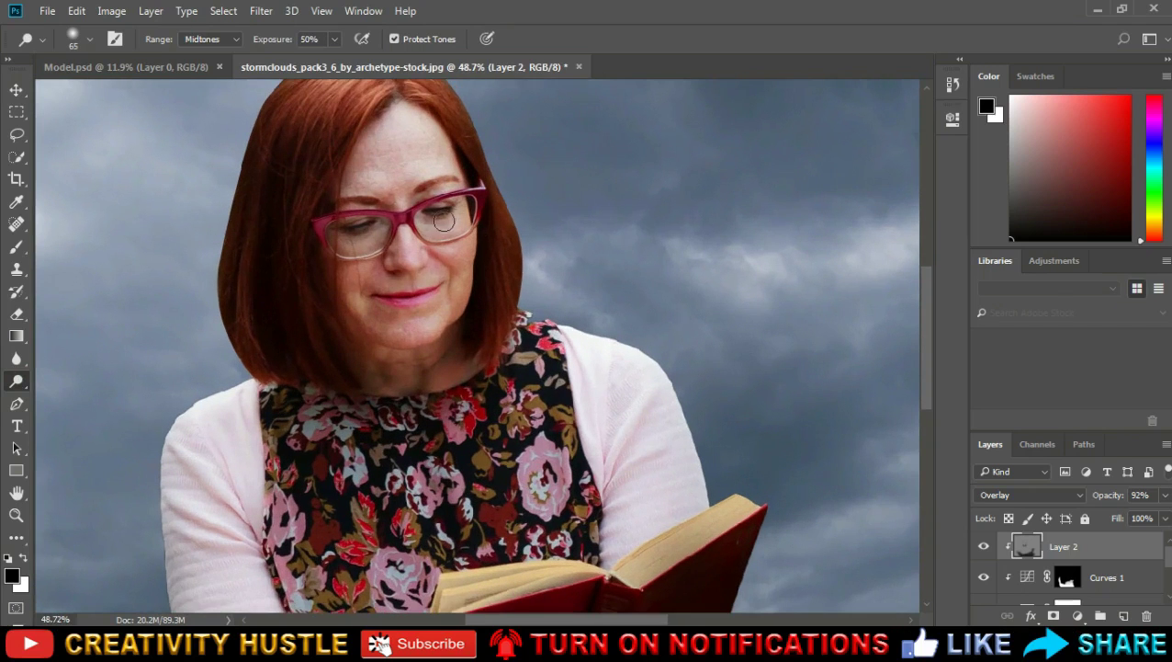
{"action": "scroll", "coordinate": [422, 244], "scroll_direction": "up", "scroll_amount": 2}
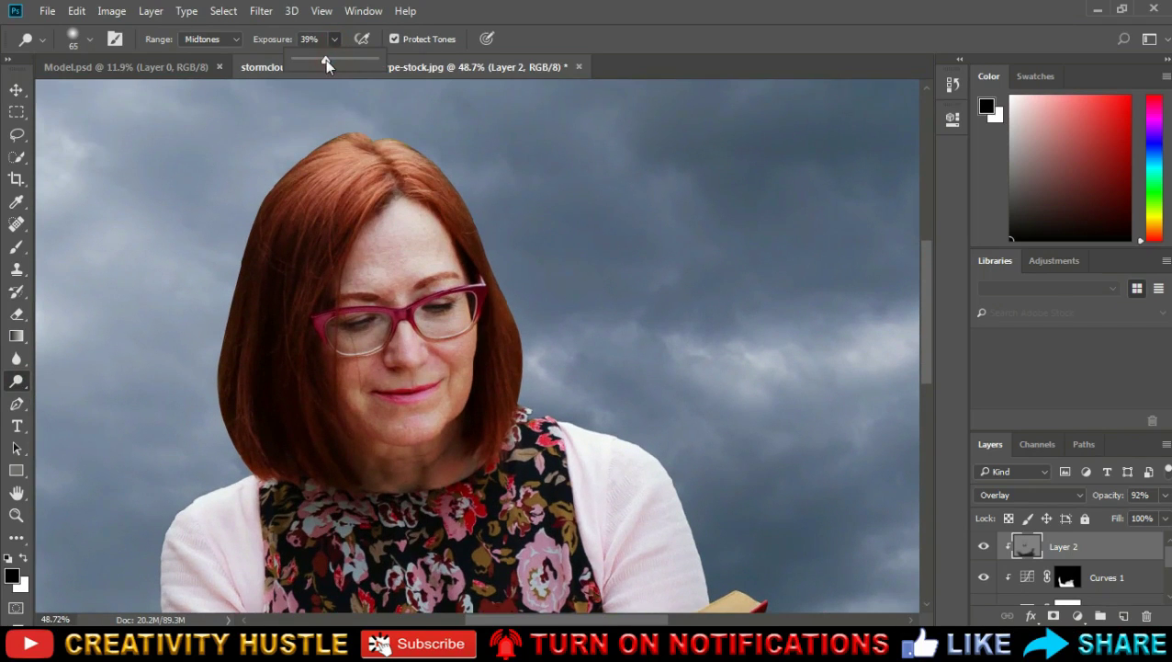
{"action": "key", "text": "bracketleft"}
{"action": "key", "text": "bracketleft"}
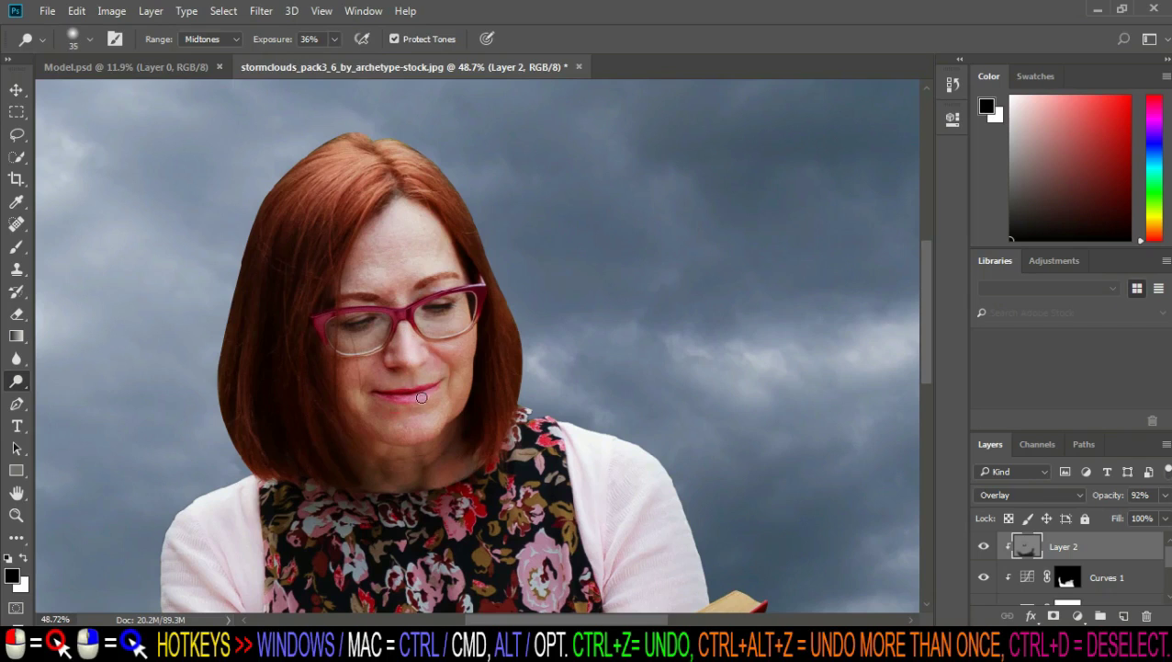
{"action": "key", "text": "ctrl+alt+z"}
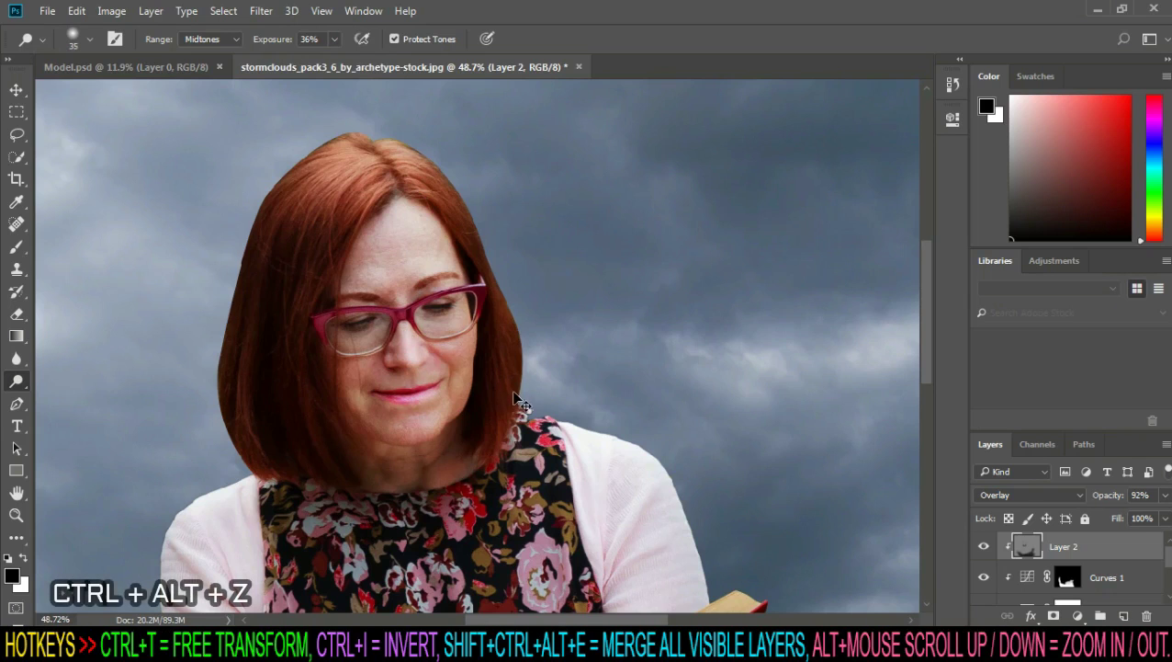
{"action": "left_click_drag", "start_coordinate": [433, 394], "coordinate": [414, 399]}
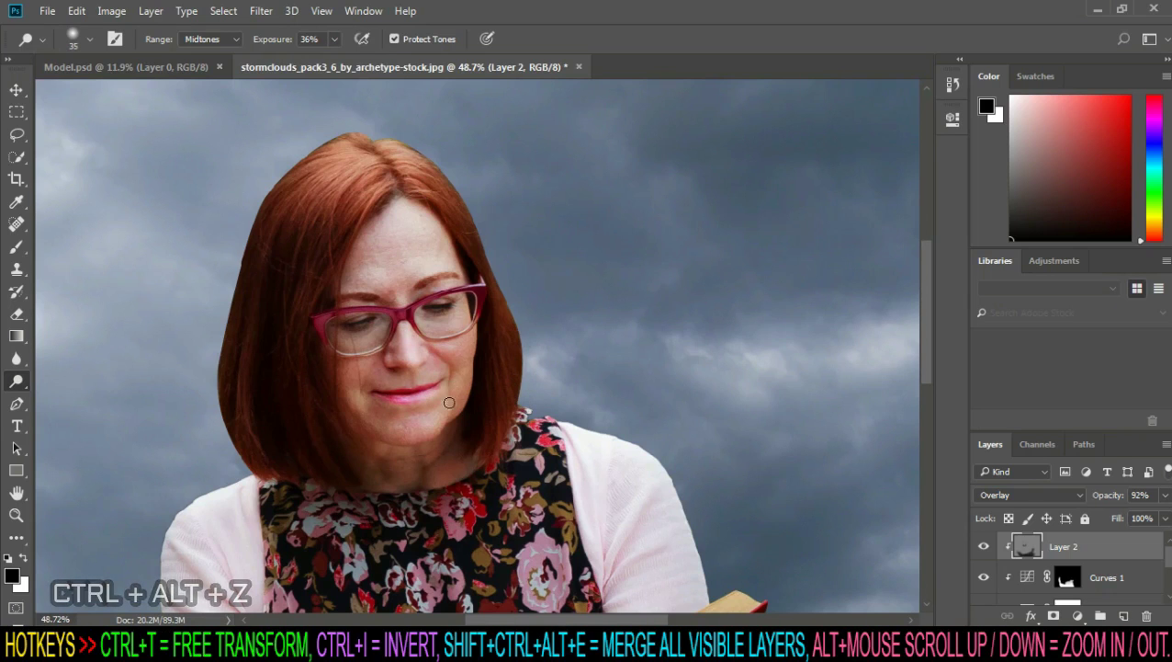
Step: Enlarge the brush to 175 and brighten the book's top page edge
{"action": "scroll", "coordinate": [392, 401], "scroll_direction": "down", "scroll_amount": 3}
{"action": "scroll", "coordinate": [413, 397], "scroll_direction": "up", "scroll_amount": 1}
{"action": "scroll", "coordinate": [422, 393], "scroll_direction": "up", "scroll_amount": 1}
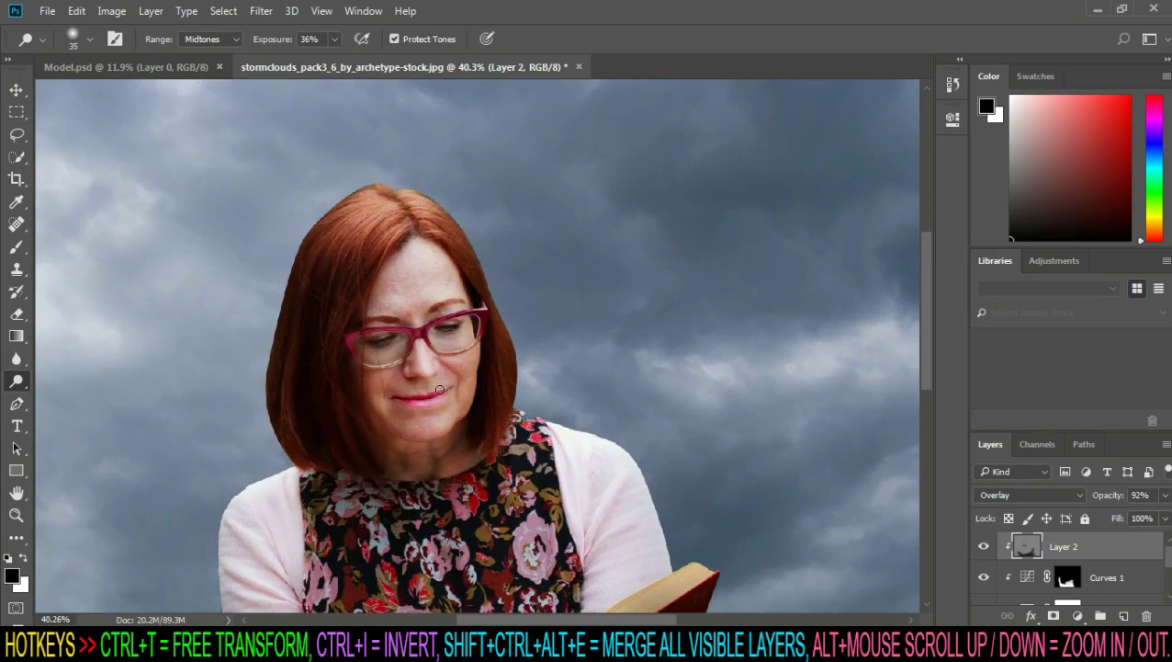
{"action": "scroll", "coordinate": [402, 392], "scroll_direction": "down", "scroll_amount": 2}
{"action": "scroll", "coordinate": [404, 404], "scroll_direction": "up", "scroll_amount": 3}
{"action": "scroll", "coordinate": [408, 431], "scroll_direction": "down", "scroll_amount": 3}
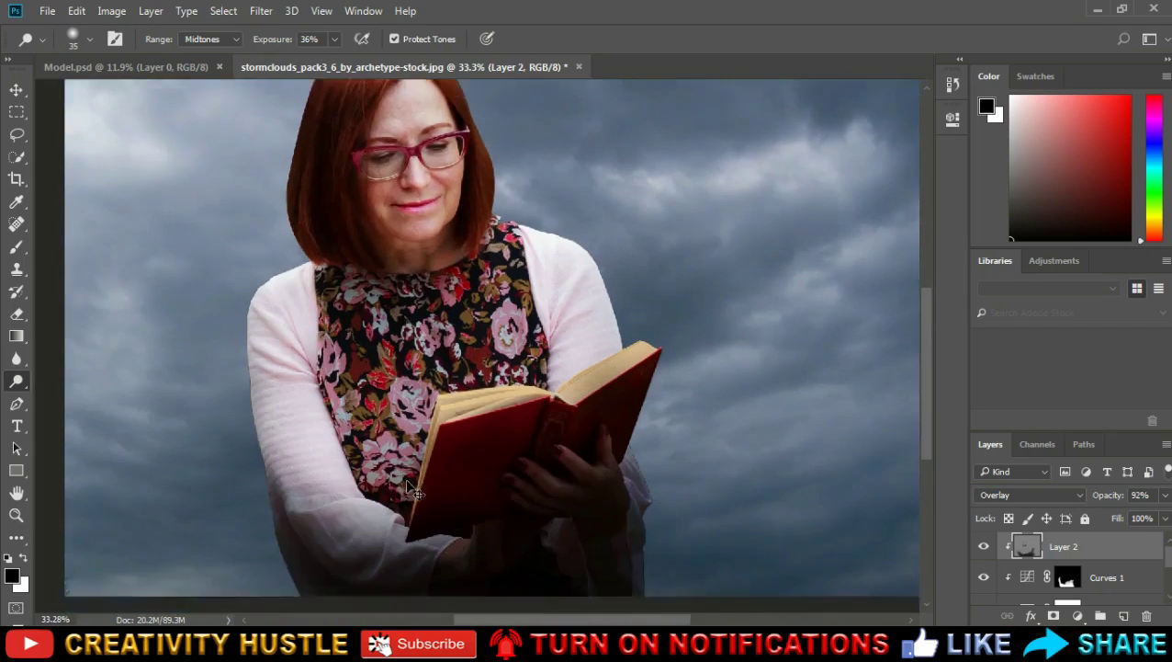
{"action": "scroll", "coordinate": [414, 452], "scroll_direction": "up", "scroll_amount": 1}
{"action": "key", "text": "bracketright"}
{"action": "key", "text": "bracketright"}
{"action": "key", "text": "bracketright"}
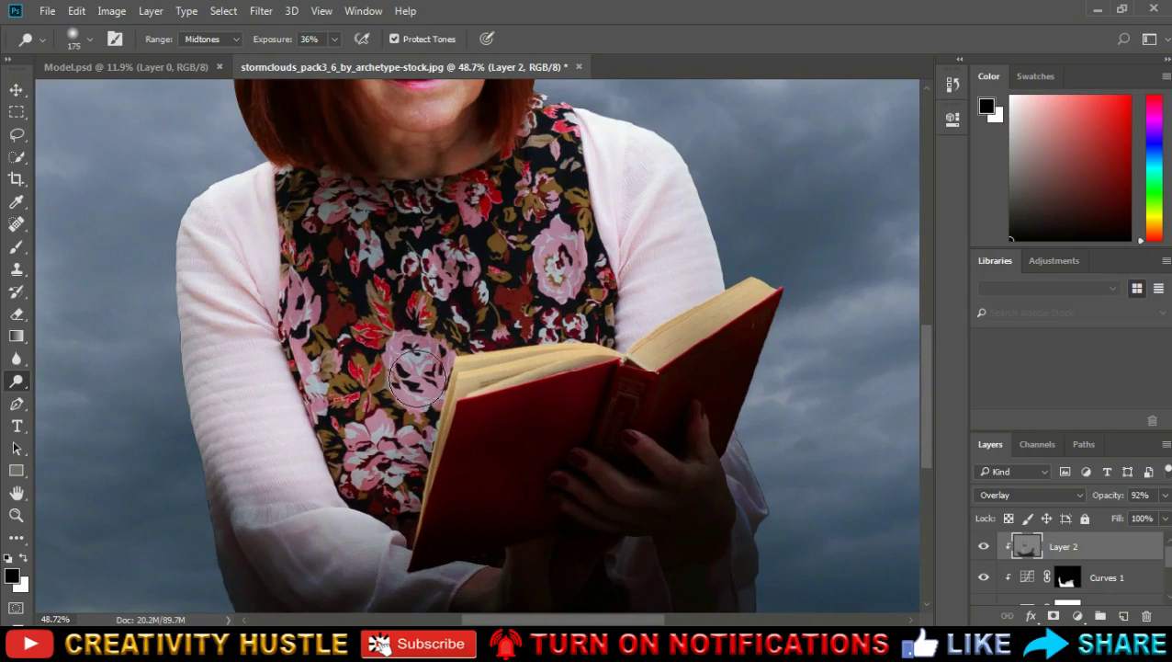
{"action": "mouse_move", "coordinate": [487, 361]}
{"action": "left_mouse_down"}
{"action": "mouse_move", "coordinate": [671, 324]}
{"action": "mouse_move", "coordinate": [494, 202]}
{"action": "mouse_move", "coordinate": [466, 270]}
{"action": "left_mouse_up"}
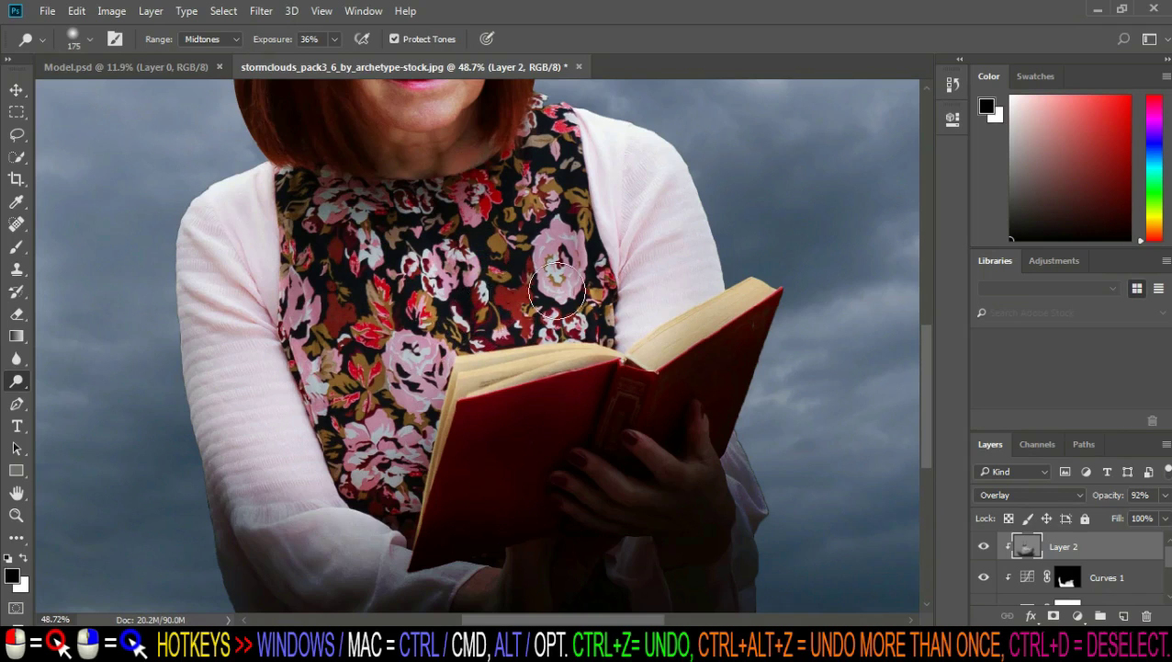
Step: Brighten a patch of the upper bodice, comparing with Layer 2 hidden and shown
{"action": "key", "text": "ctrl+minus"}
{"action": "left_click", "coordinate": [985, 547]}
{"action": "left_click", "coordinate": [985, 546]}
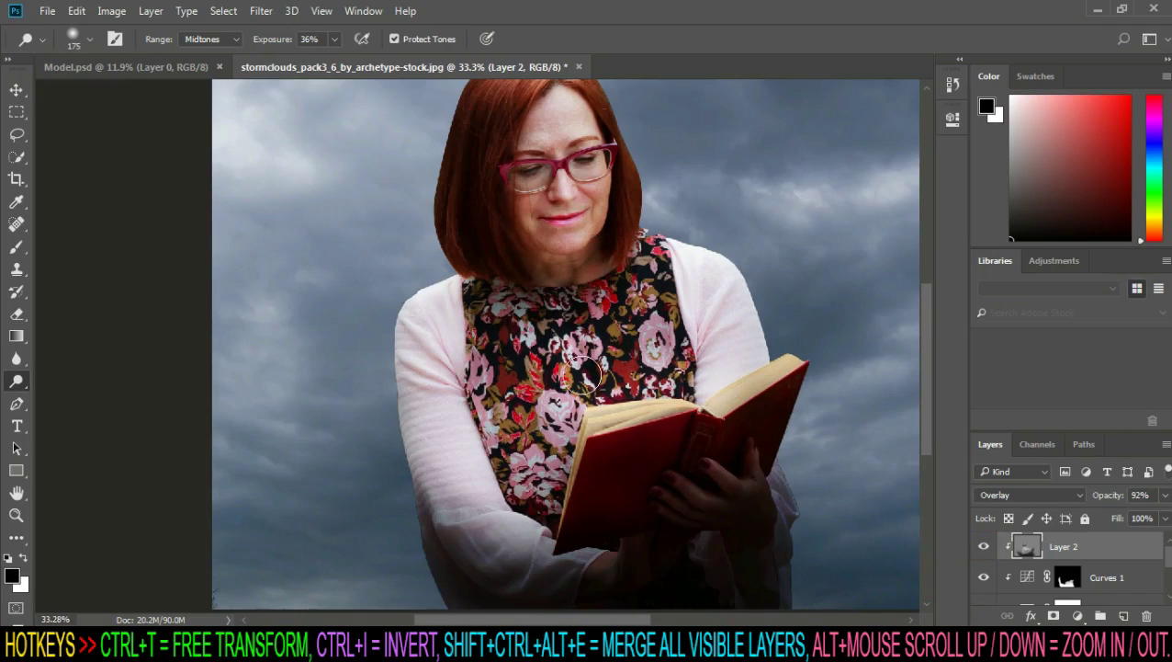
{"action": "mouse_move", "coordinate": [562, 418]}
{"action": "left_mouse_down"}
{"action": "mouse_move", "coordinate": [512, 375]}
{"action": "mouse_move", "coordinate": [740, 369]}
{"action": "mouse_move", "coordinate": [713, 332]}
{"action": "mouse_move", "coordinate": [589, 338]}
{"action": "left_mouse_up"}
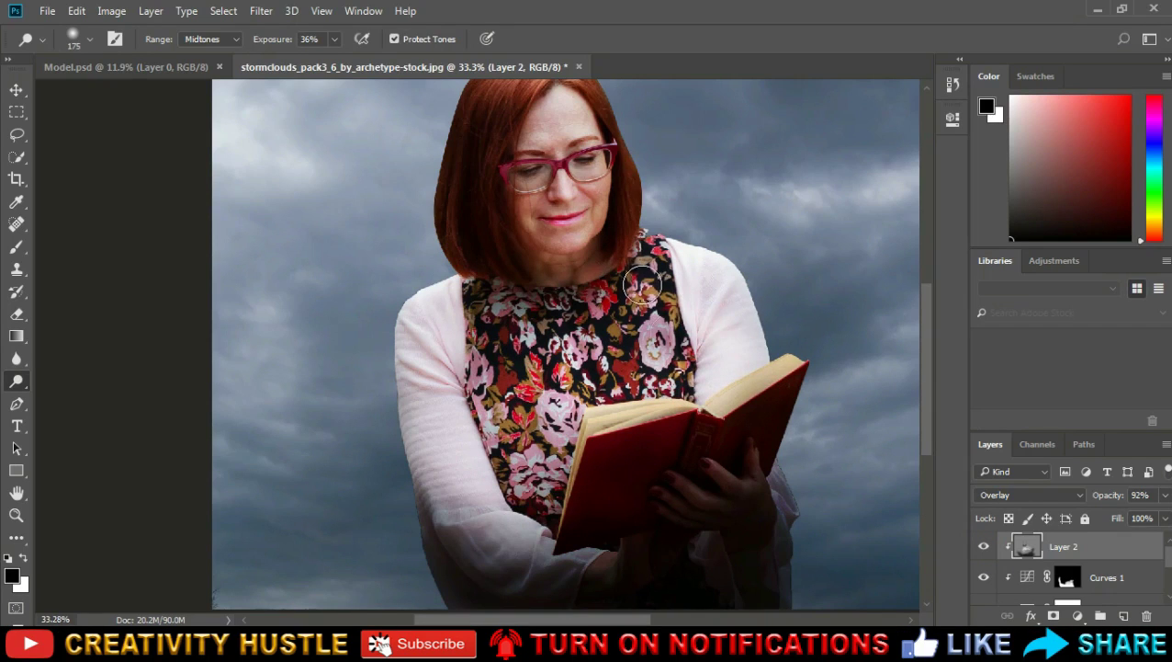
{"action": "left_click", "coordinate": [981, 546]}
{"action": "left_click", "coordinate": [982, 547]}
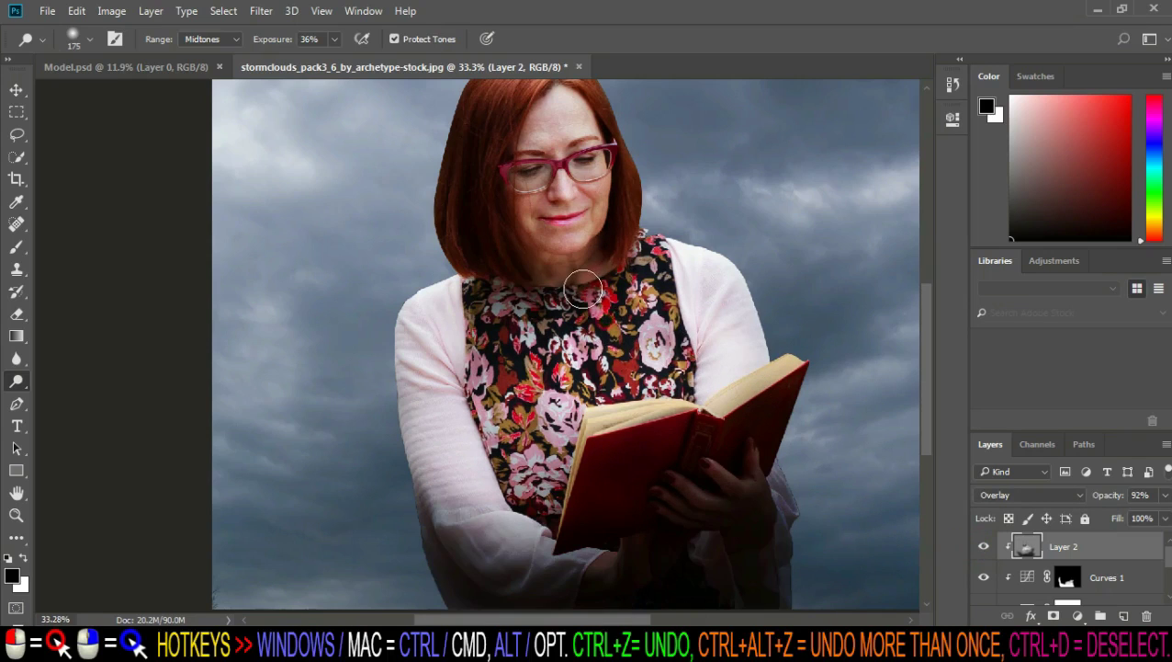
Step: Brighten the hair edge and neck, then toggle Layer 2 repeatedly to compare
{"action": "scroll", "coordinate": [588, 395], "scroll_direction": "down", "scroll_amount": 3}
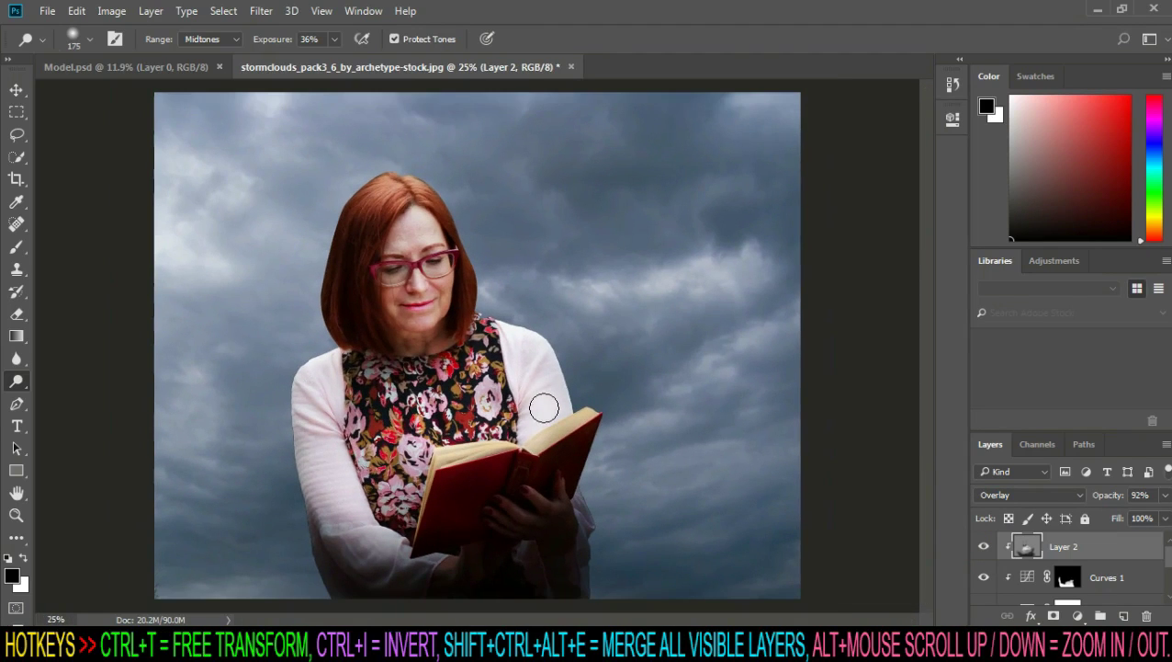
{"action": "scroll", "coordinate": [371, 292], "scroll_direction": "up", "scroll_amount": 3}
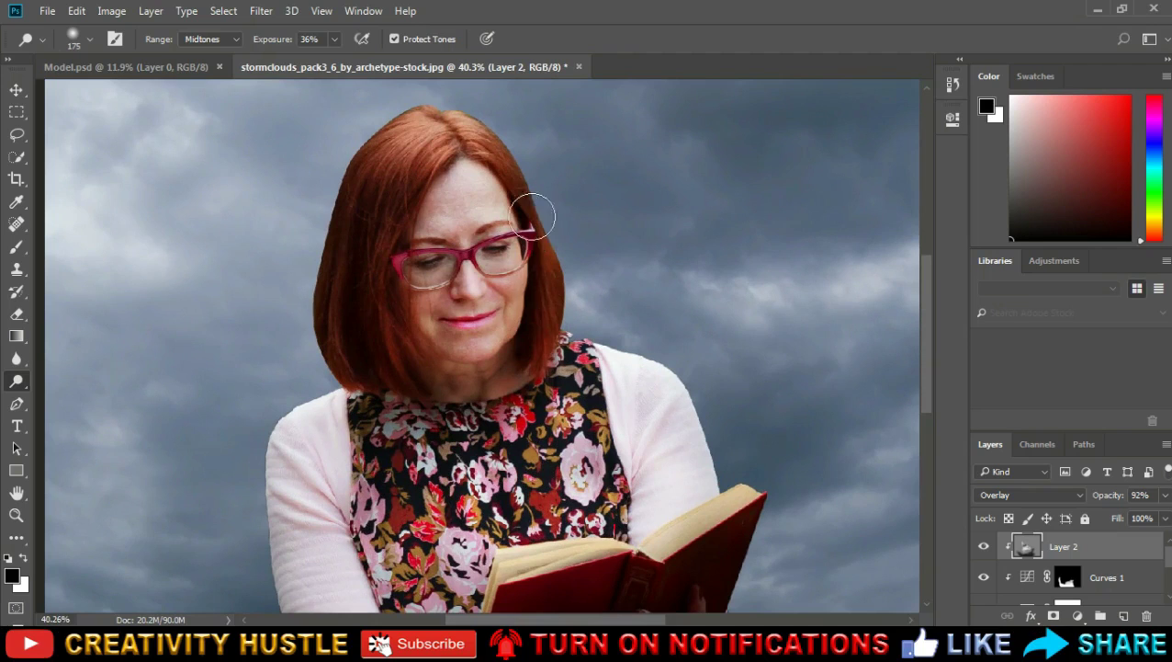
{"action": "left_click_drag", "start_coordinate": [538, 317], "coordinate": [531, 382]}
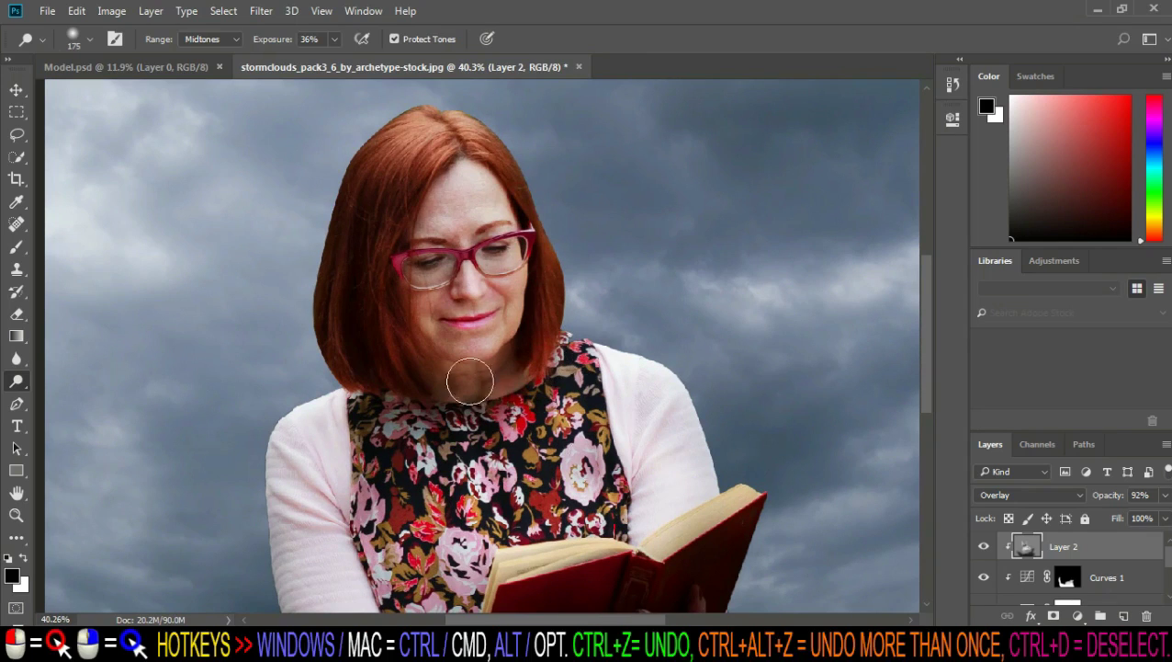
{"action": "left_click", "coordinate": [984, 548]}
{"action": "left_click", "coordinate": [984, 547]}
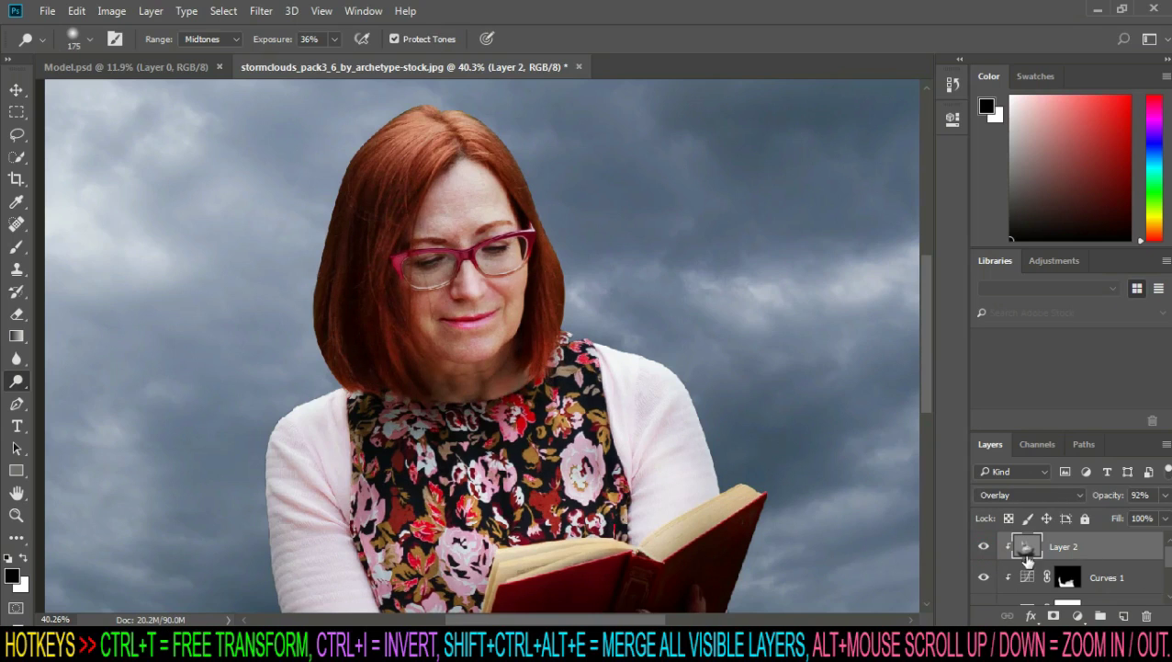
{"action": "left_click", "coordinate": [984, 548]}
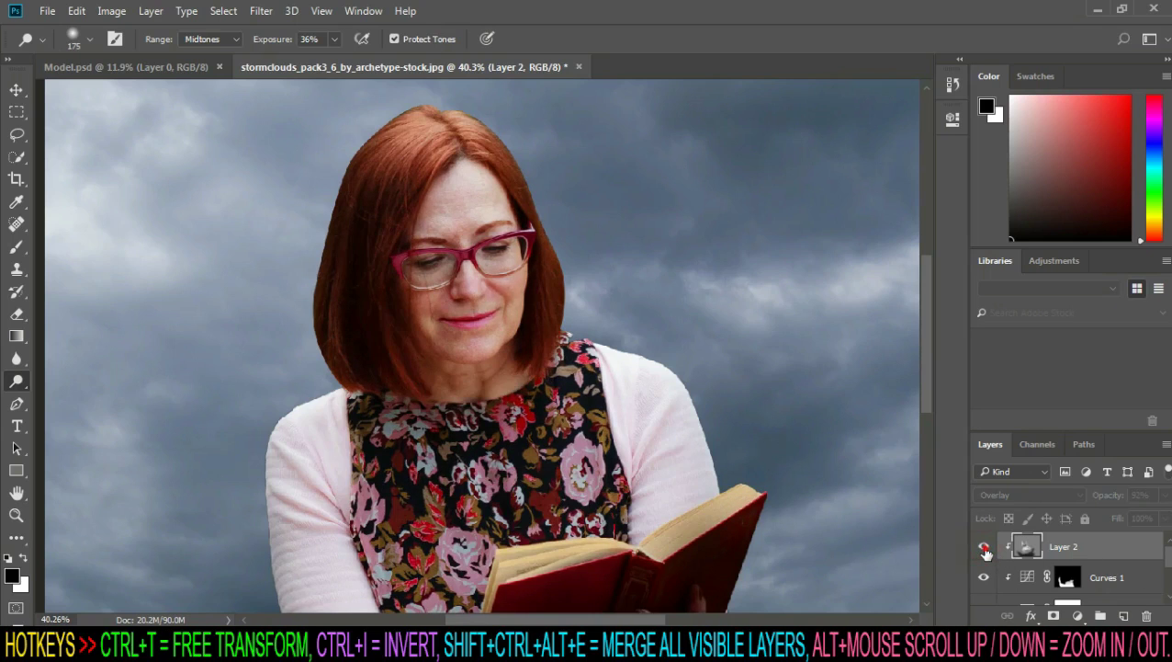
{"action": "left_click", "coordinate": [984, 548]}
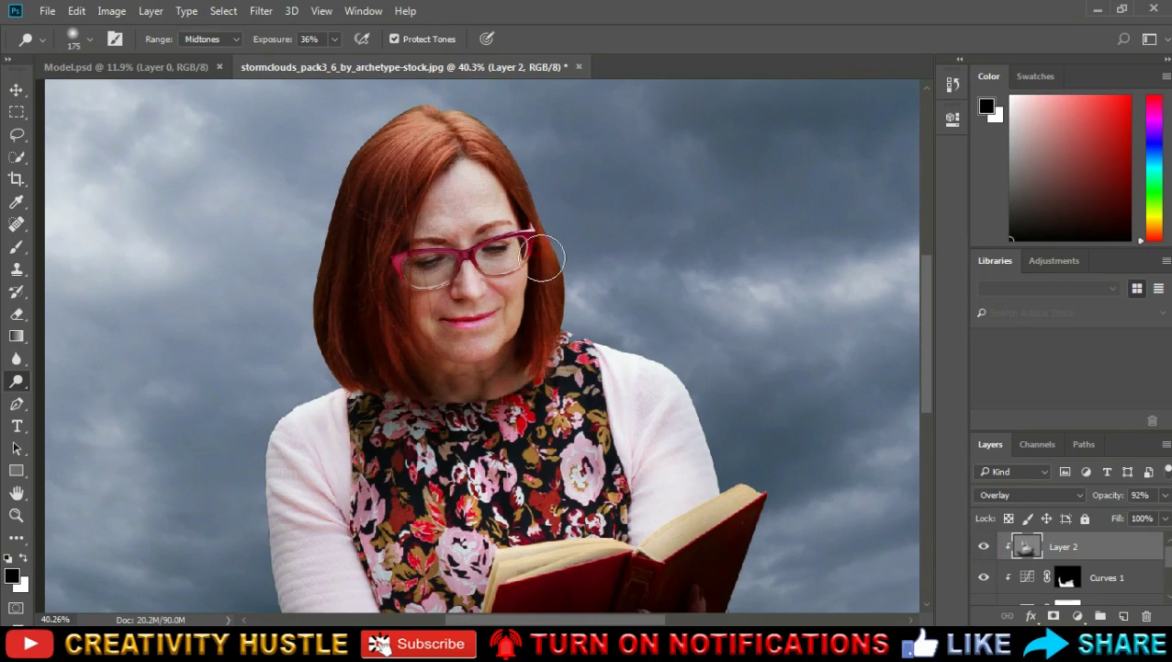
{"action": "key", "text": "ctrl+minus"}
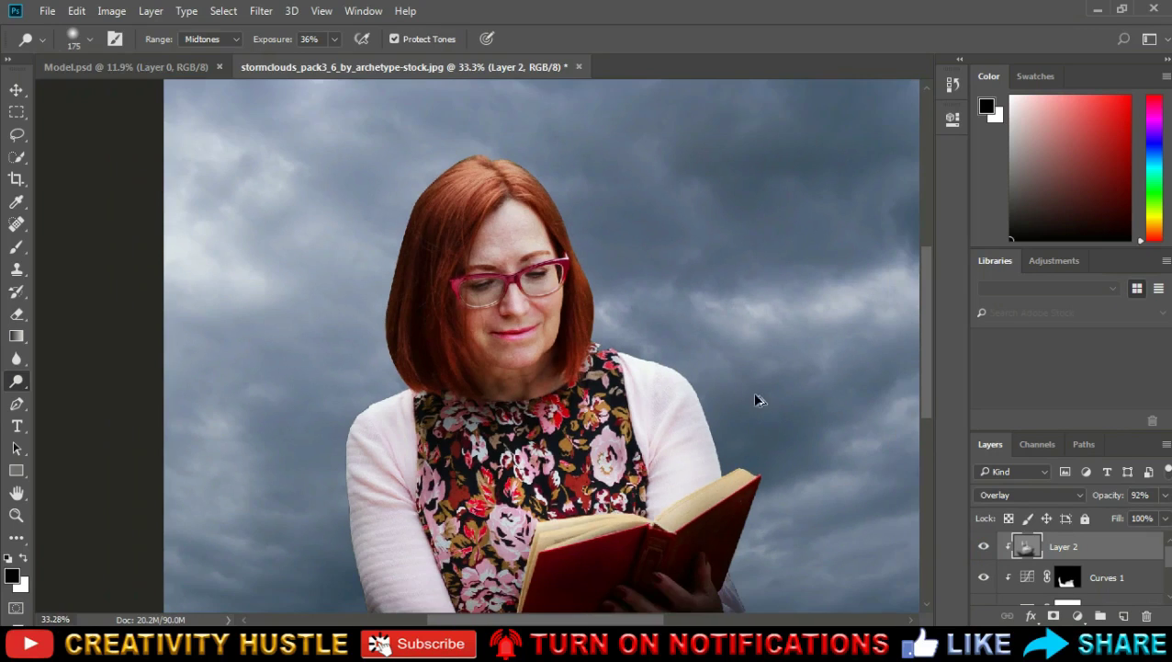
{"action": "left_click", "coordinate": [984, 548]}
{"action": "left_click", "coordinate": [984, 548]}
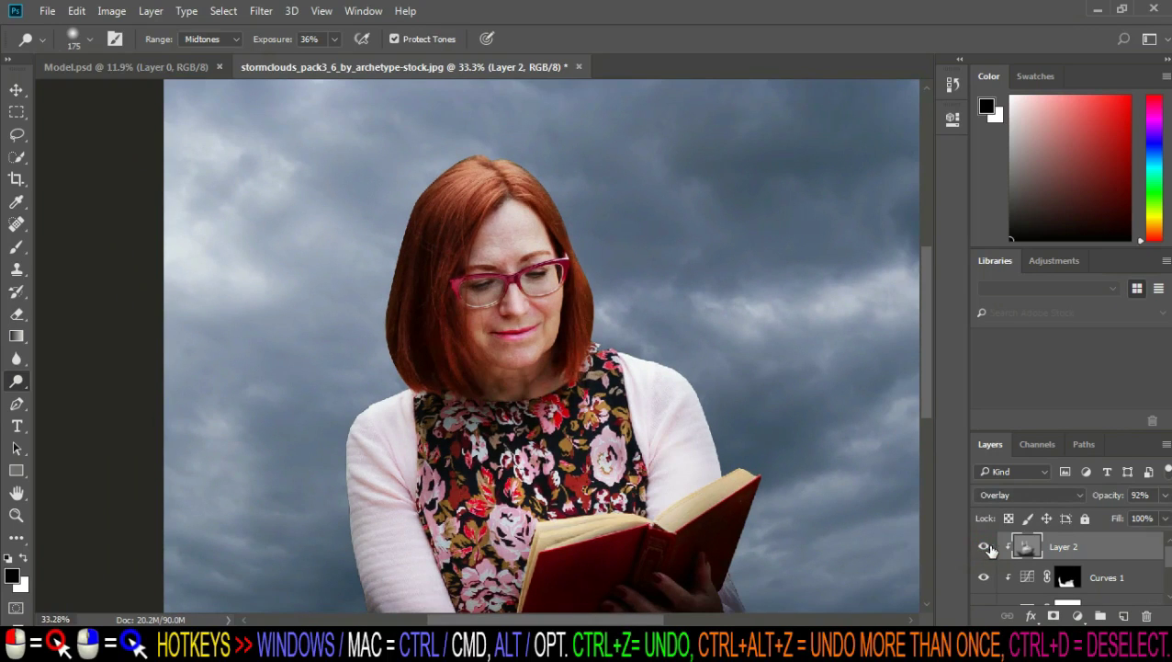
{"action": "scroll", "coordinate": [706, 432], "scroll_direction": "down", "scroll_amount": 2}
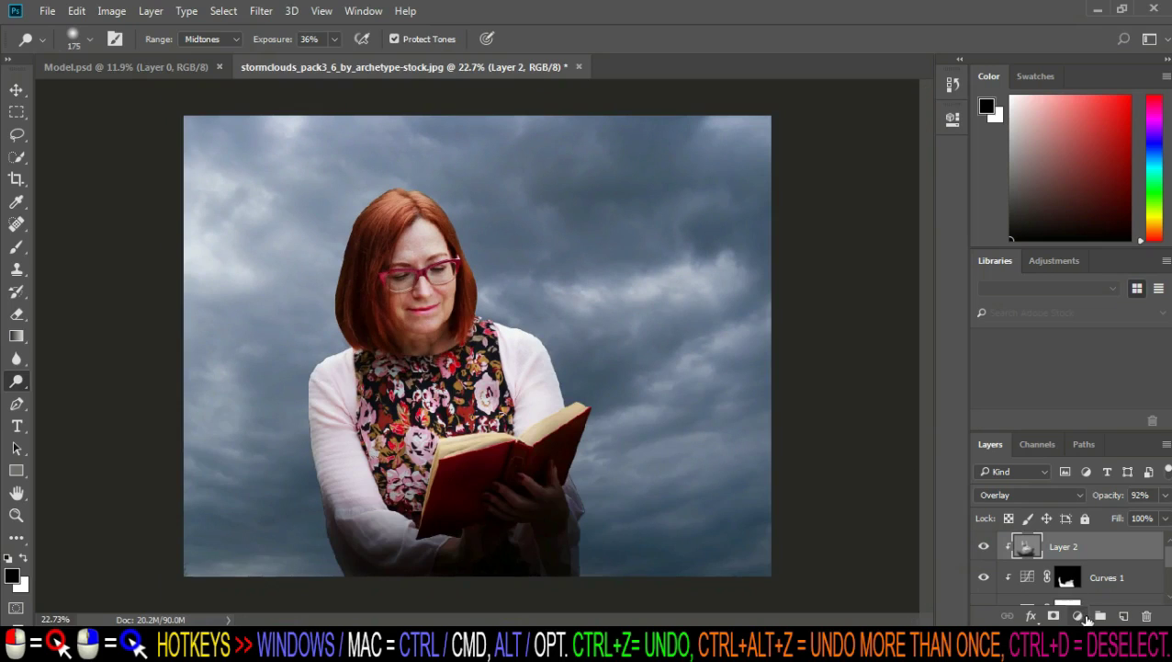
Step: Add a new Layer 3 clipped to Layer 2
{"action": "left_click", "coordinate": [1123, 616]}
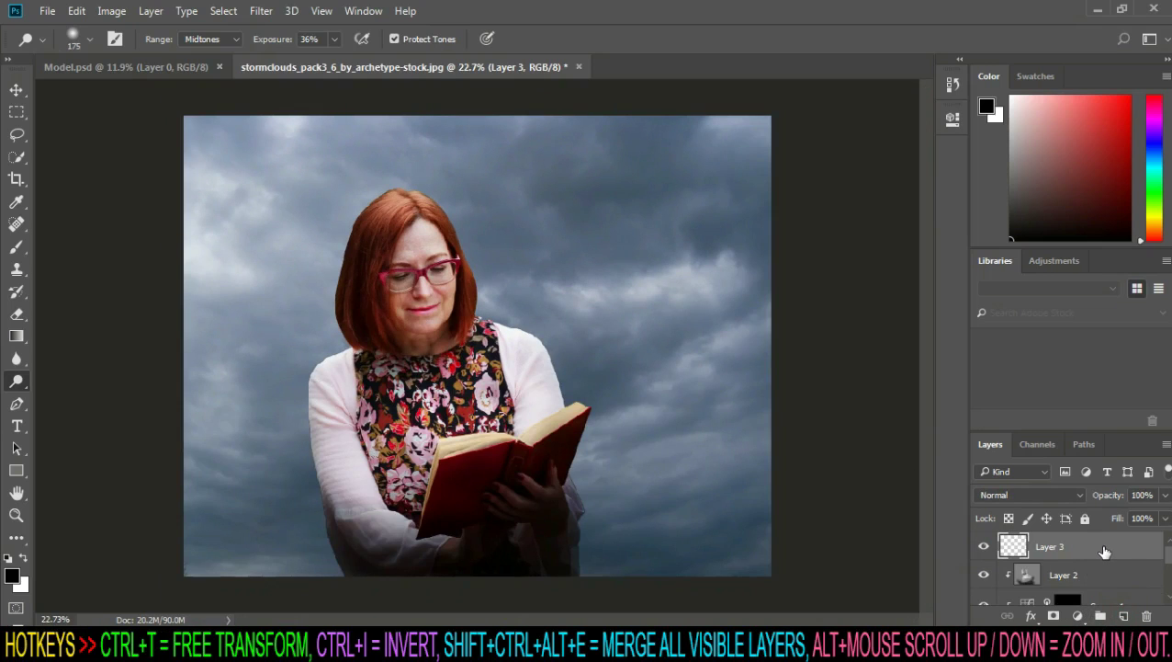
{"action": "right_click", "coordinate": [1103, 547]}
{"action": "left_click", "coordinate": [903, 315]}
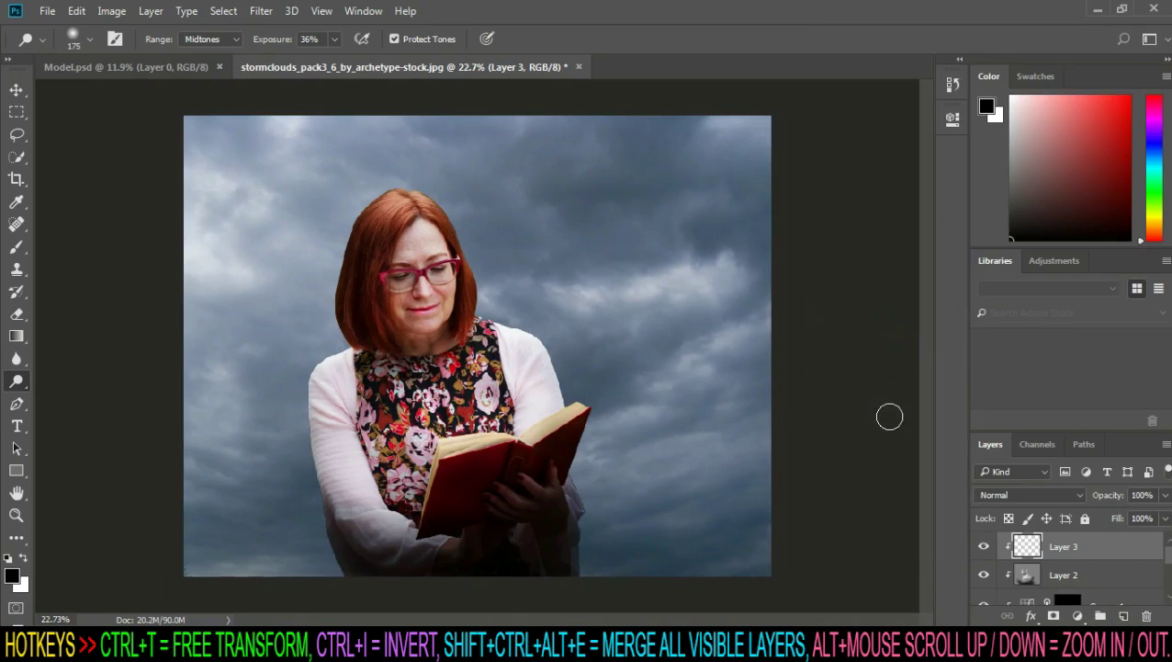
{"action": "scroll", "coordinate": [699, 410], "scroll_direction": "up", "scroll_amount": 1}
{"action": "scroll", "coordinate": [654, 401], "scroll_direction": "up", "scroll_amount": 2}
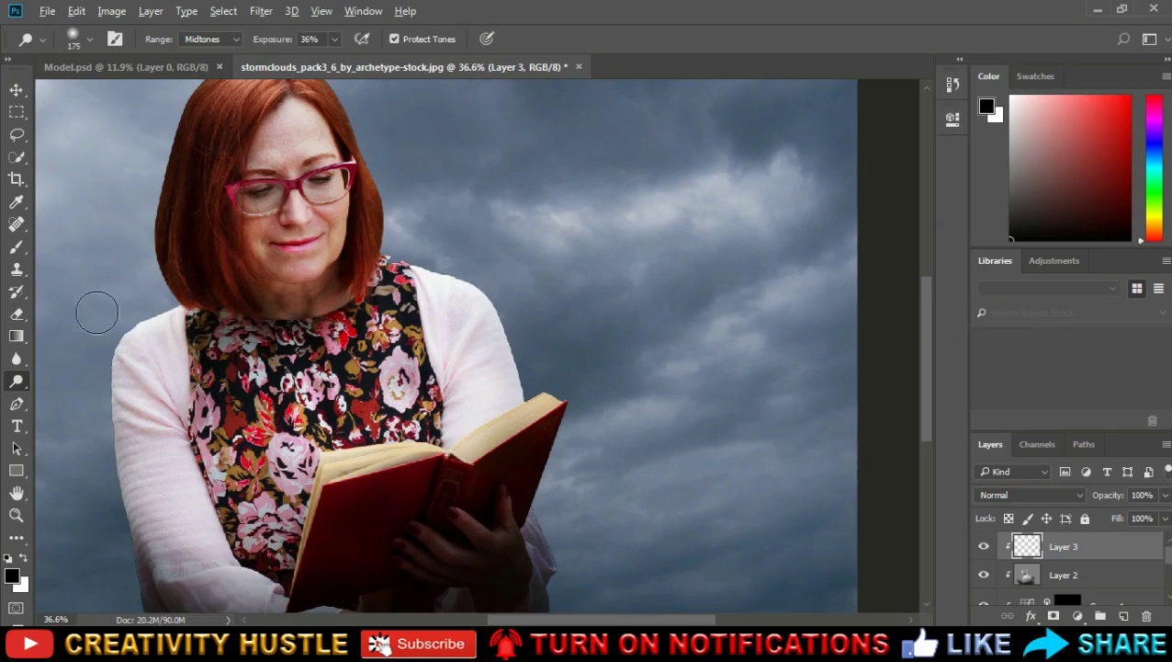
Step: Sample the blue-grey sky and brush it along the woman's right edge, arm and hair
{"action": "left_click", "coordinate": [15, 246]}
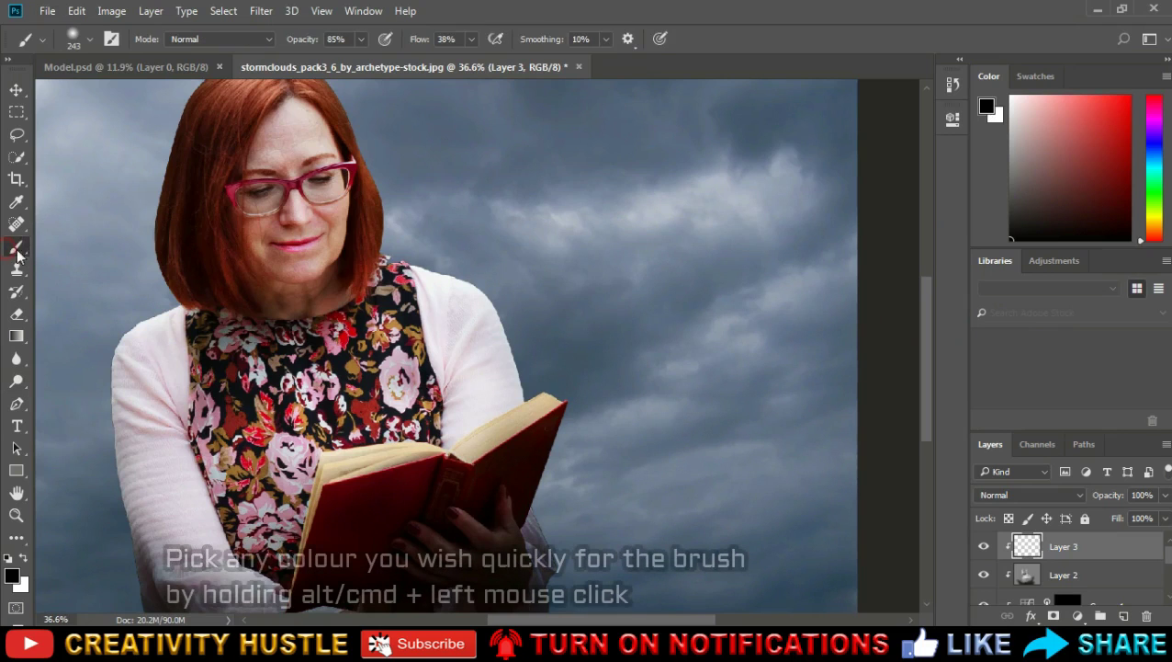
{"action": "left_click", "coordinate": [615, 348], "text": "alt"}
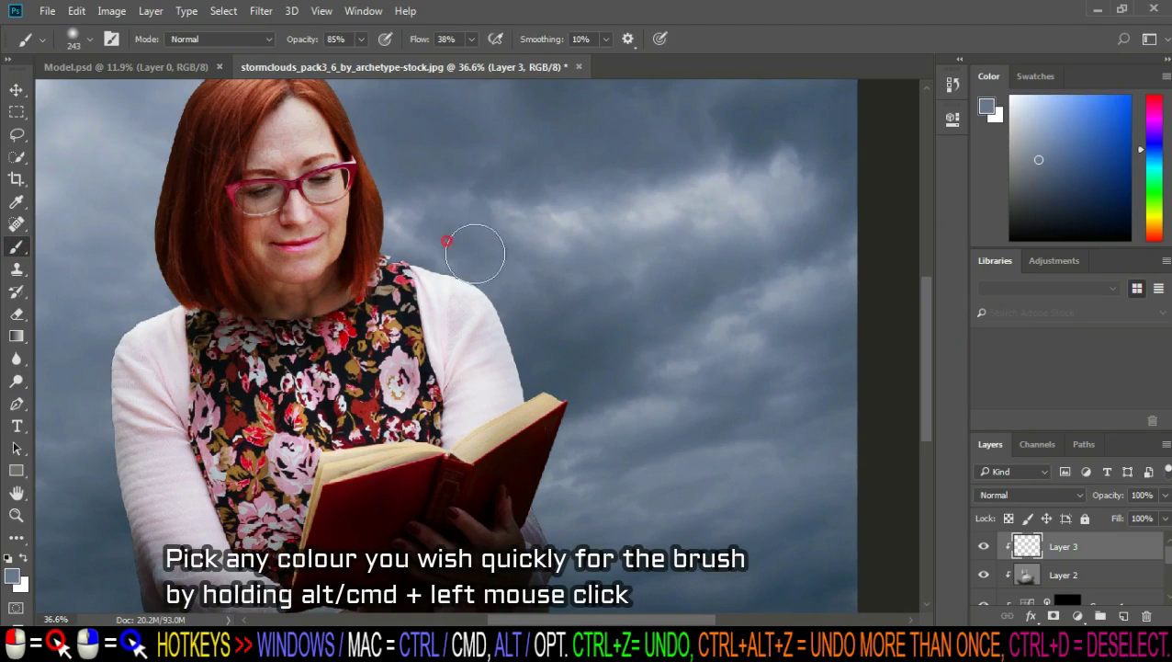
{"action": "left_click_drag", "start_coordinate": [475, 253], "coordinate": [580, 579]}
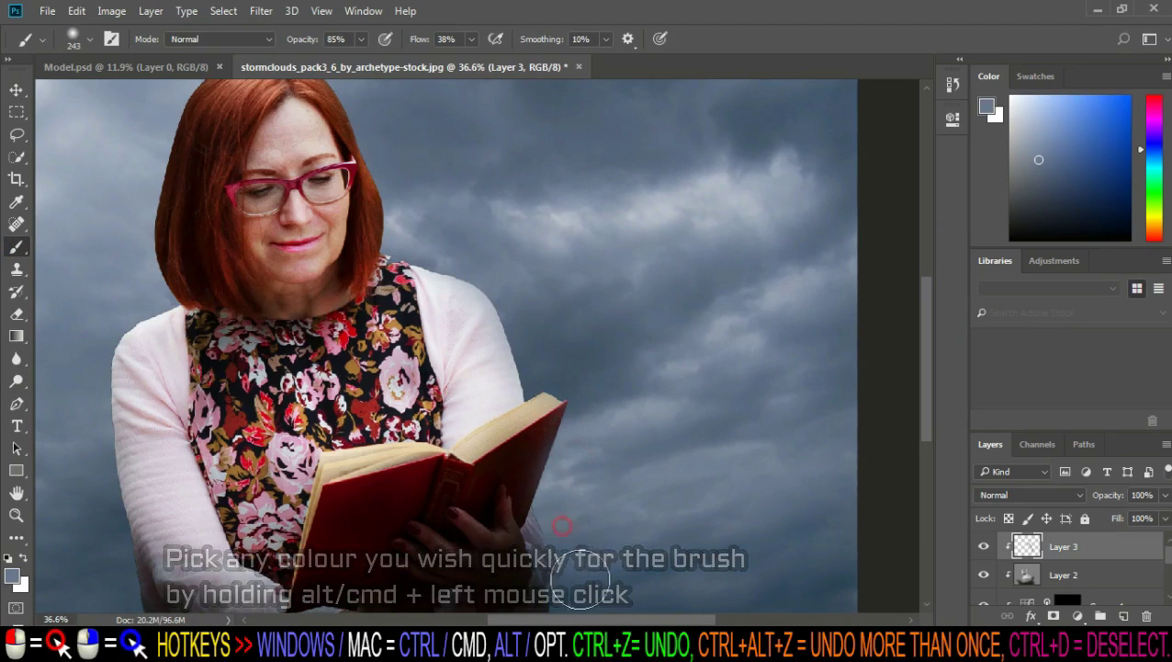
{"action": "scroll", "coordinate": [581, 577], "scroll_direction": "down", "scroll_amount": 3}
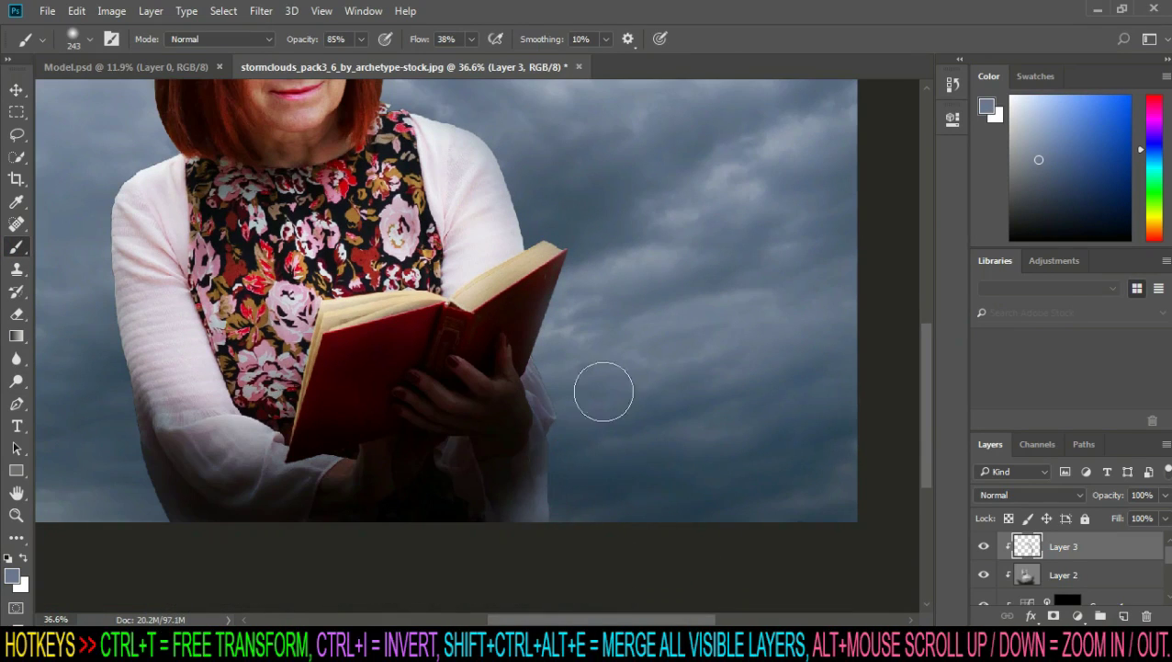
{"action": "left_click_drag", "start_coordinate": [86, 389], "coordinate": [148, 150]}
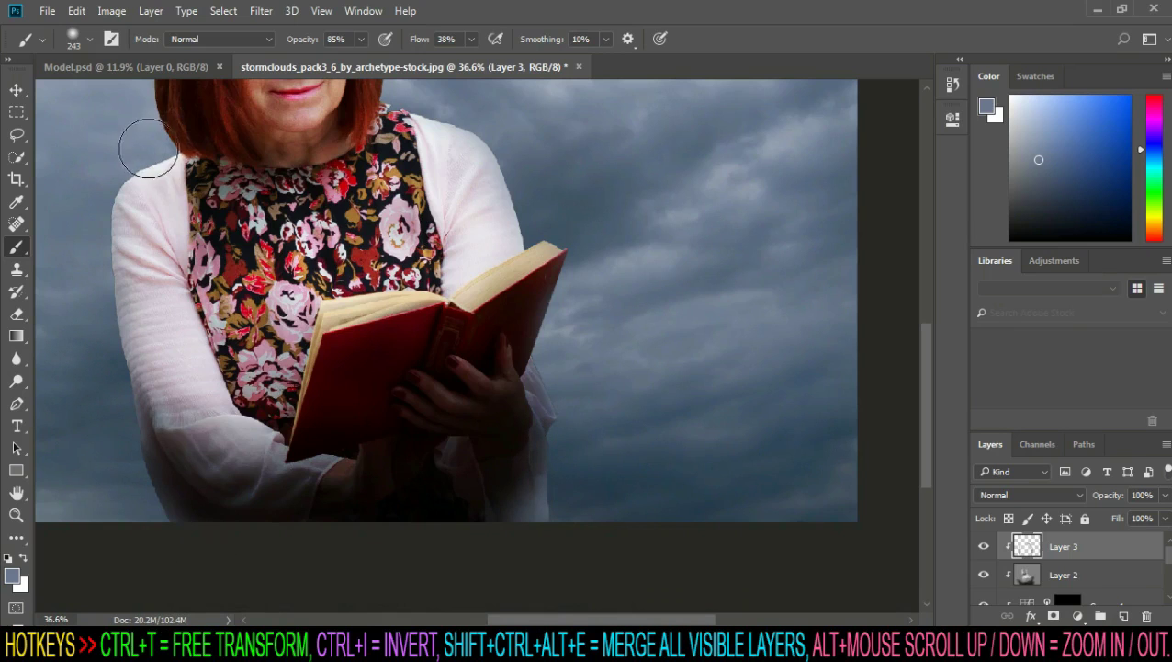
{"action": "scroll", "coordinate": [144, 189], "scroll_direction": "up", "scroll_amount": 3}
{"action": "scroll", "coordinate": [100, 206], "scroll_direction": "down", "scroll_amount": 2}
{"action": "scroll", "coordinate": [314, 228], "scroll_direction": "up", "scroll_amount": 1}
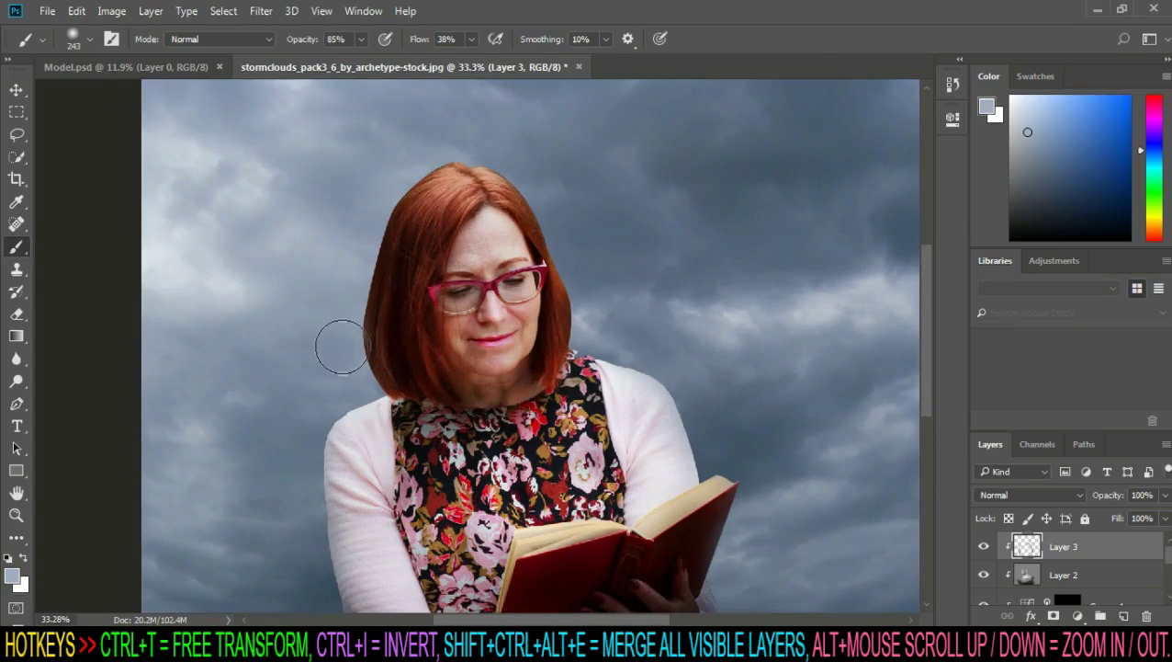
{"action": "mouse_move", "coordinate": [342, 347]}
{"action": "left_mouse_down"}
{"action": "mouse_move", "coordinate": [361, 231]}
{"action": "mouse_move", "coordinate": [408, 148]}
{"action": "mouse_move", "coordinate": [340, 285]}
{"action": "mouse_move", "coordinate": [474, 119]}
{"action": "mouse_move", "coordinate": [374, 160]}
{"action": "left_mouse_up"}
{"action": "left_click_drag", "start_coordinate": [466, 131], "coordinate": [592, 173]}
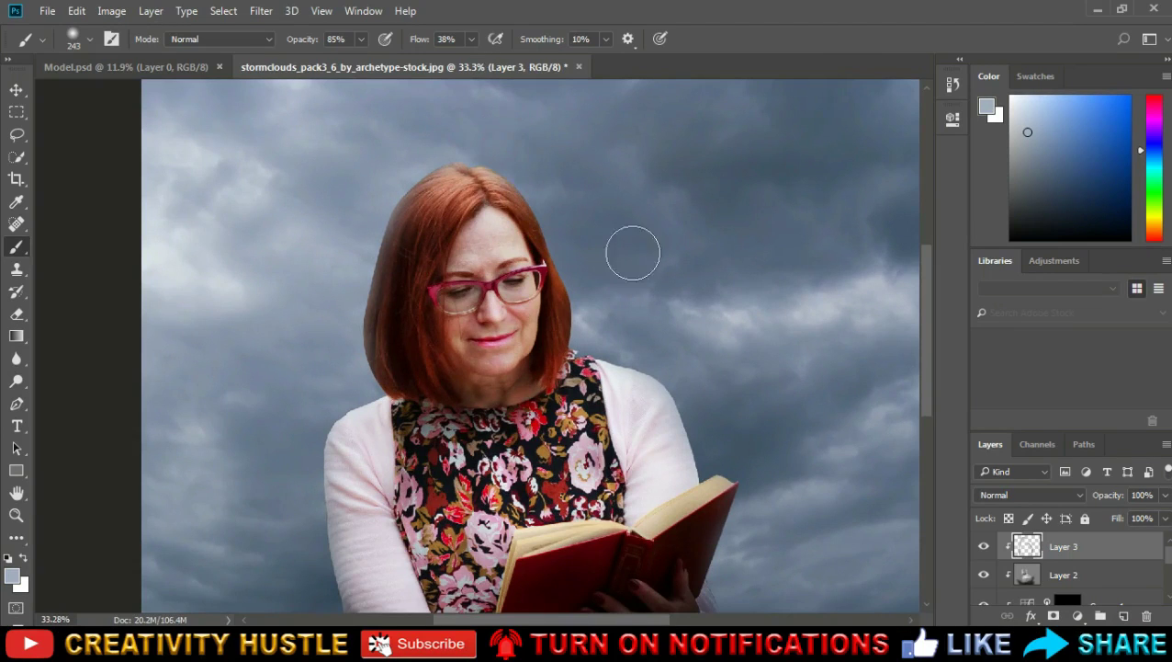
Step: Sample a darker blue-grey from the sky as the painting colour
{"action": "scroll", "coordinate": [632, 253], "scroll_direction": "up", "scroll_amount": 2}
{"action": "left_click", "coordinate": [528, 243], "text": "alt"}
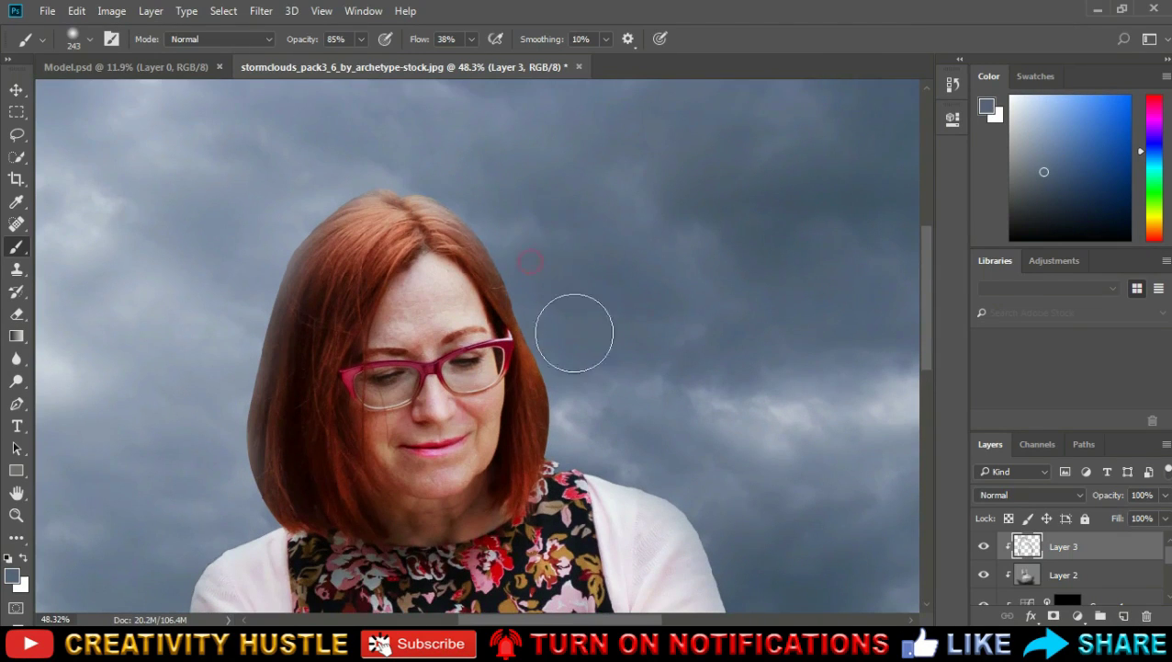
{"action": "scroll", "coordinate": [705, 443], "scroll_direction": "up", "scroll_amount": 1}
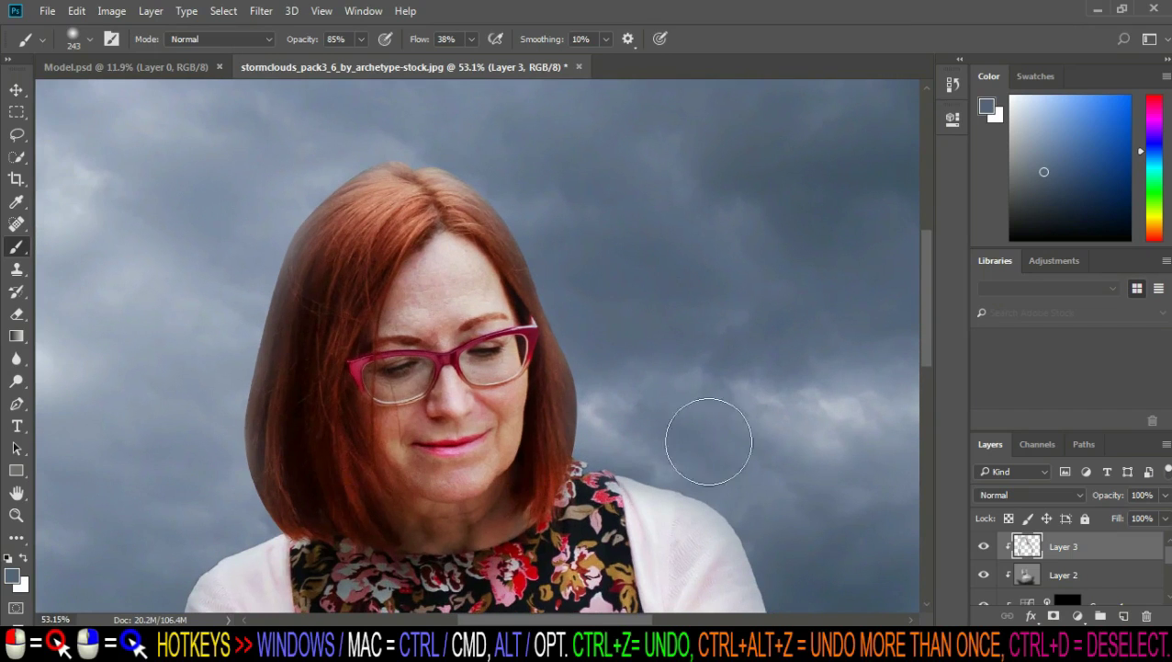
{"action": "scroll", "coordinate": [772, 418], "scroll_direction": "down", "scroll_amount": 1}
{"action": "scroll", "coordinate": [821, 306], "scroll_direction": "down", "scroll_amount": 1}
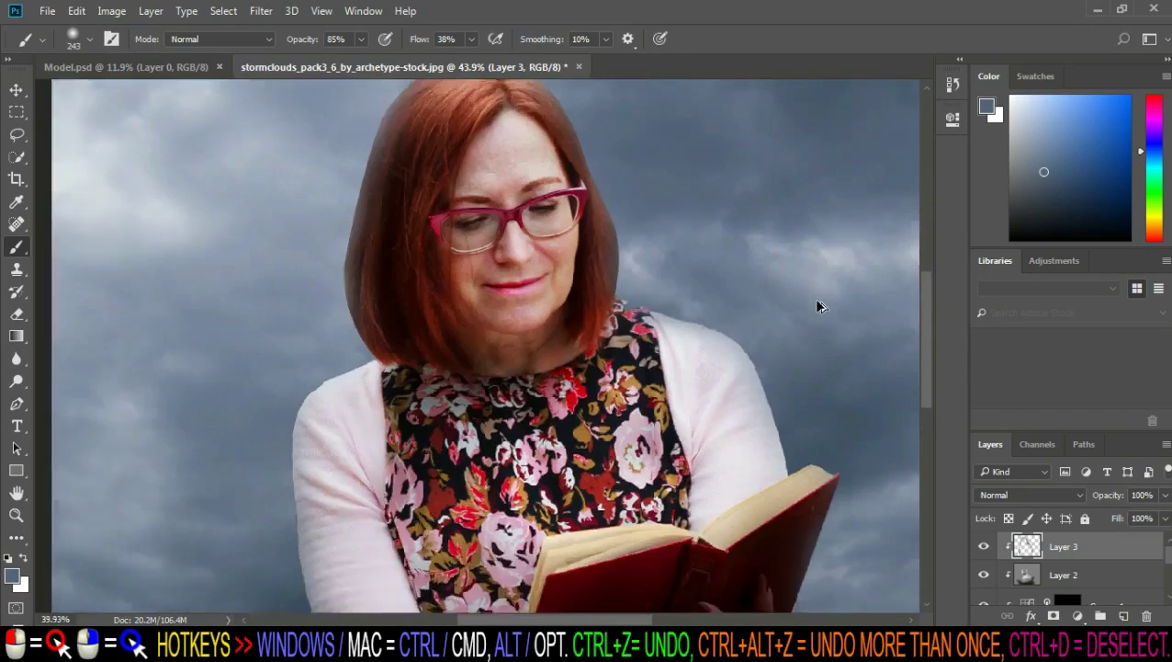
{"action": "scroll", "coordinate": [821, 306], "scroll_direction": "down", "scroll_amount": 1}
{"action": "scroll", "coordinate": [1066, 566], "scroll_direction": "down", "scroll_amount": 1}
{"action": "scroll", "coordinate": [1065, 565], "scroll_direction": "down", "scroll_amount": 1}
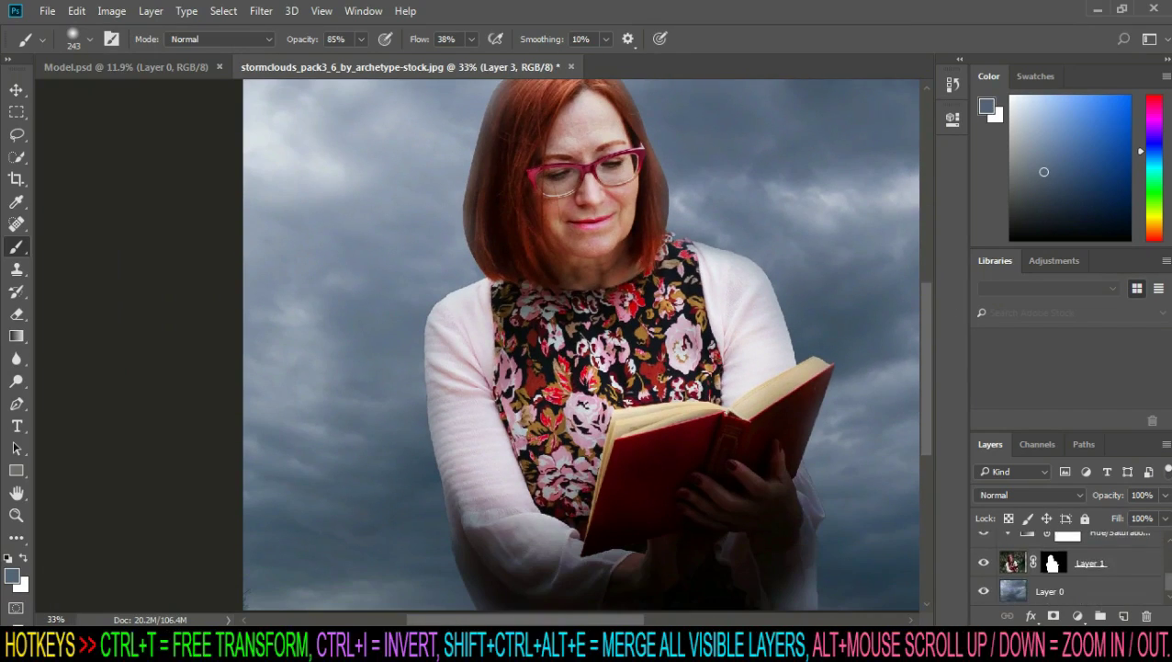
Step: Target Layer 1's mask, keep white as the painting colour, and adjust brush flow
{"action": "left_click", "coordinate": [1055, 564]}
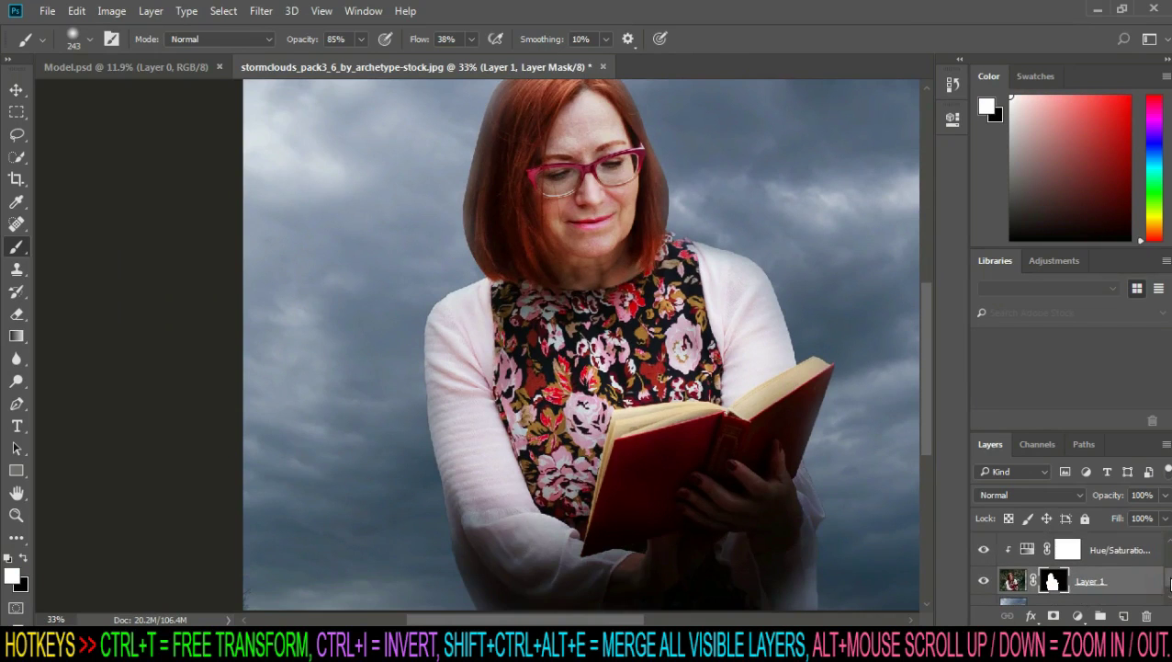
{"action": "scroll", "coordinate": [654, 220], "scroll_direction": "up", "scroll_amount": 1}
{"action": "scroll", "coordinate": [654, 219], "scroll_direction": "up", "scroll_amount": 1}
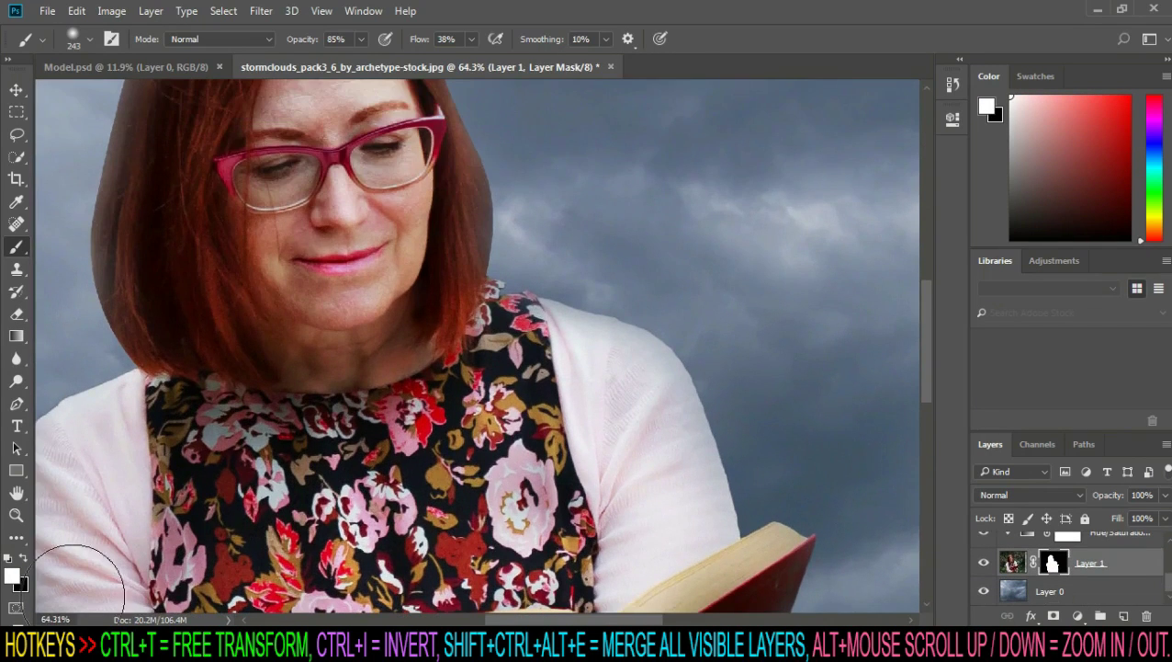
{"action": "left_click", "coordinate": [14, 576]}
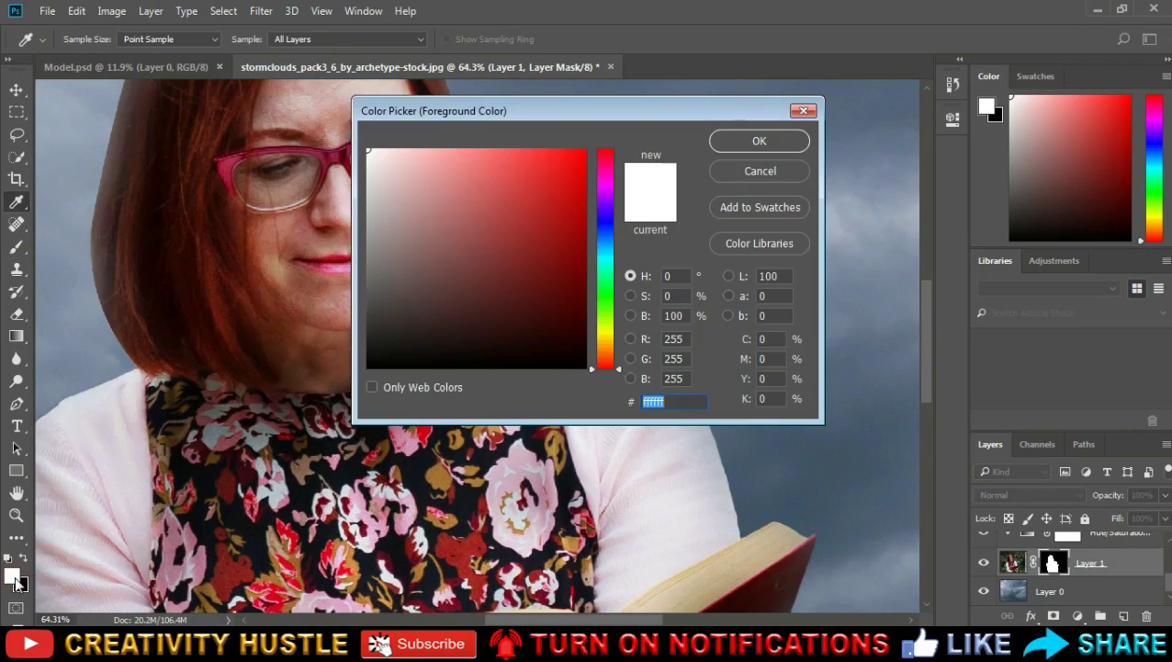
{"action": "left_click", "coordinate": [759, 142]}
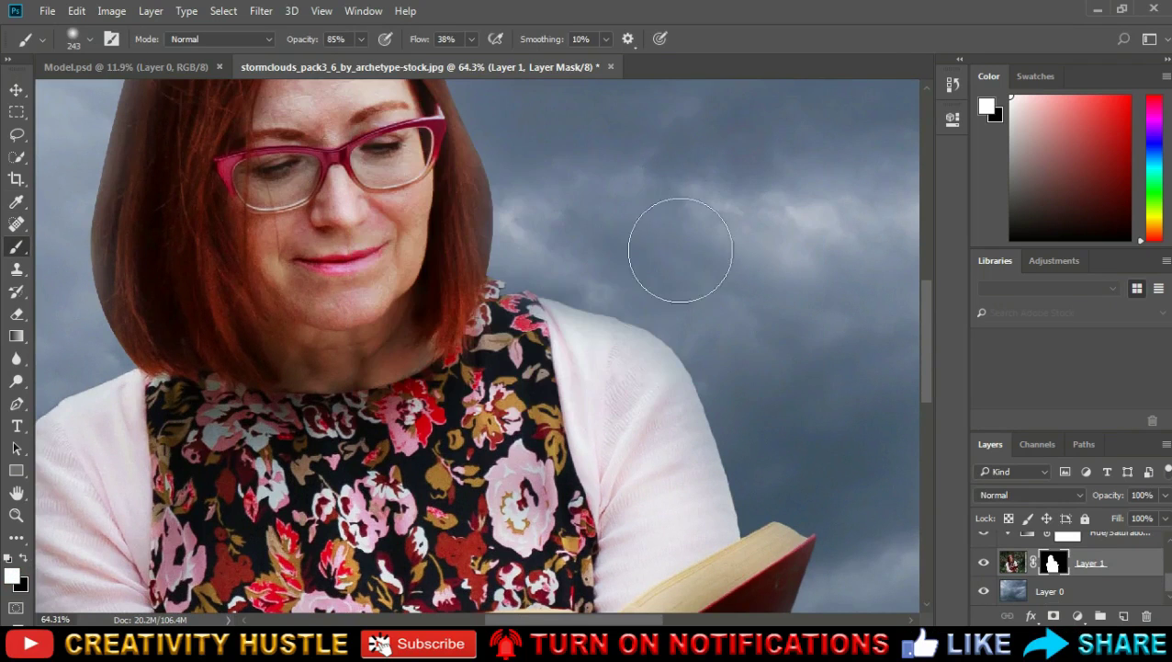
{"action": "scroll", "coordinate": [551, 395], "scroll_direction": "up", "scroll_amount": 1}
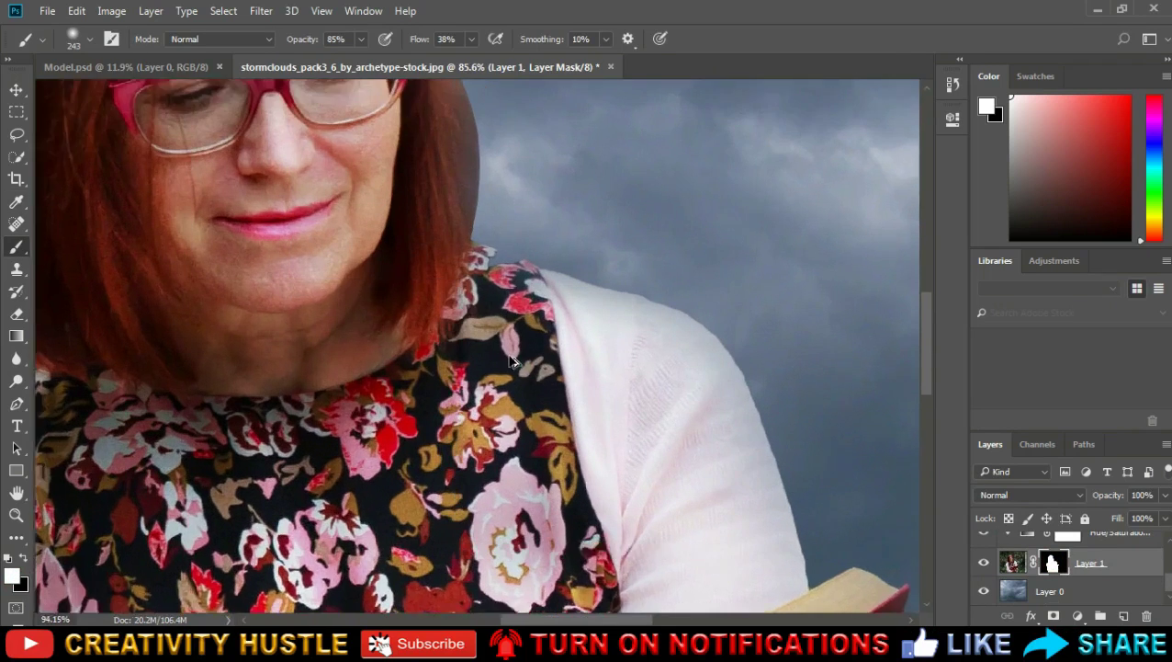
{"action": "scroll", "coordinate": [551, 395], "scroll_direction": "up", "scroll_amount": 1}
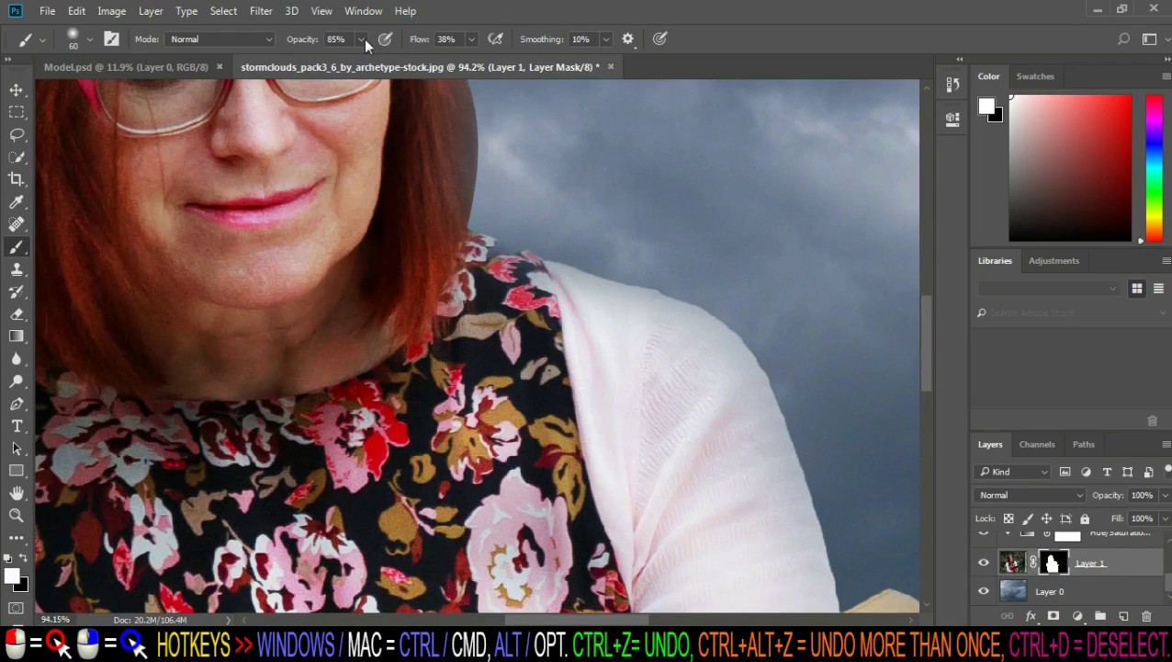
{"action": "left_click", "coordinate": [470, 38]}
{"action": "left_click", "coordinate": [528, 265]}
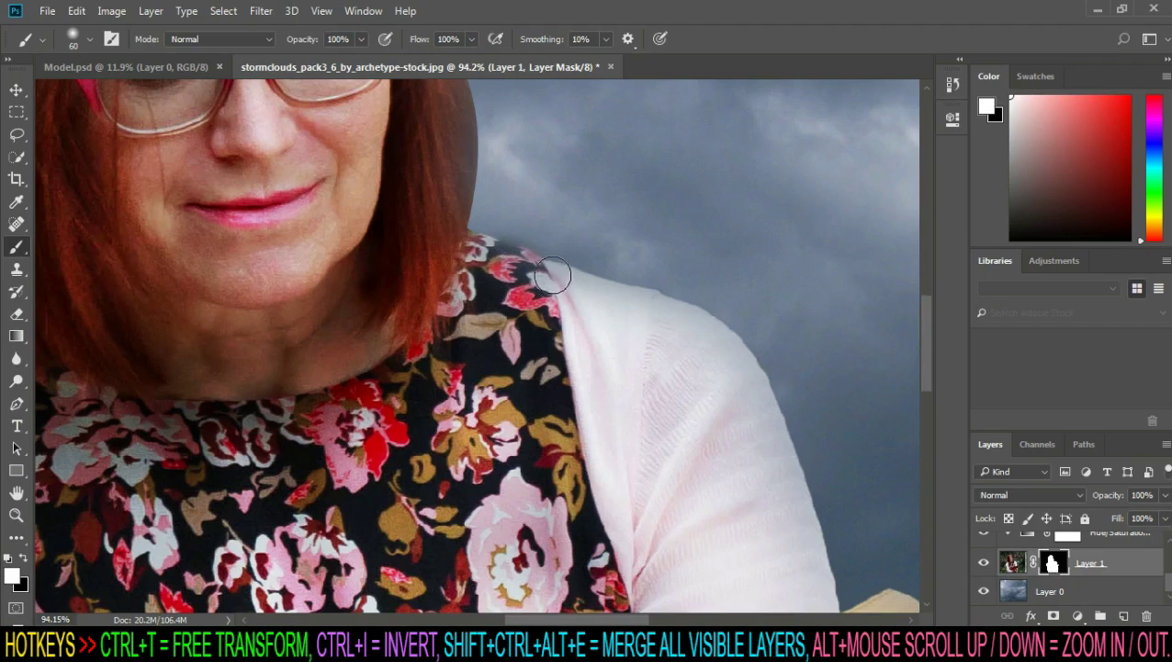
Step: Shrink the brush for fine edges and set black as the mask painting colour
{"action": "scroll", "coordinate": [552, 275], "scroll_direction": "up", "scroll_amount": 1}
{"action": "key", "text": "x"}
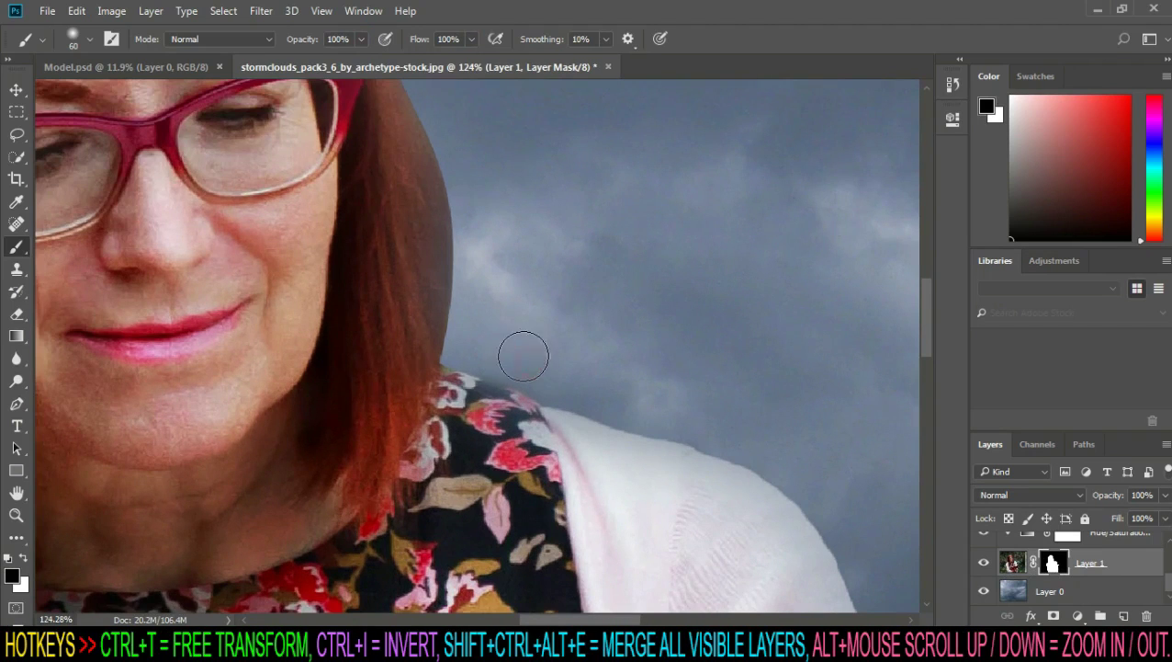
{"action": "key", "text": "x"}
{"action": "key", "text": "bracketleft"}
{"action": "key", "text": "bracketleft"}
{"action": "key", "text": "bracketleft"}
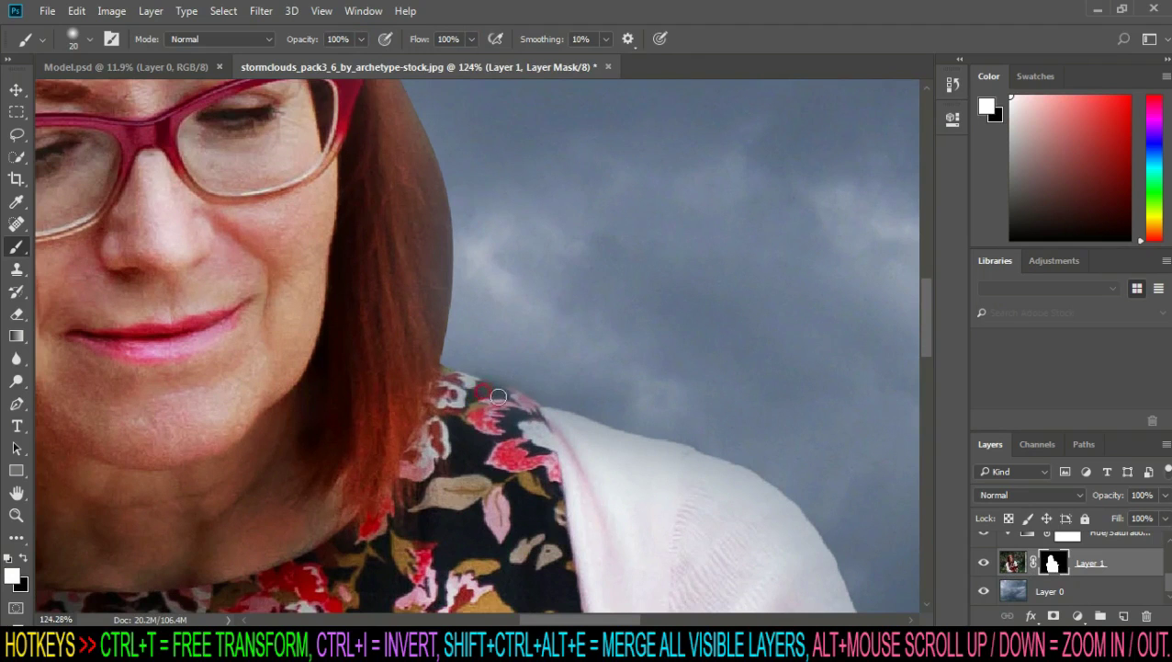
{"action": "key", "text": "bracketleft"}
{"action": "key", "text": "x"}
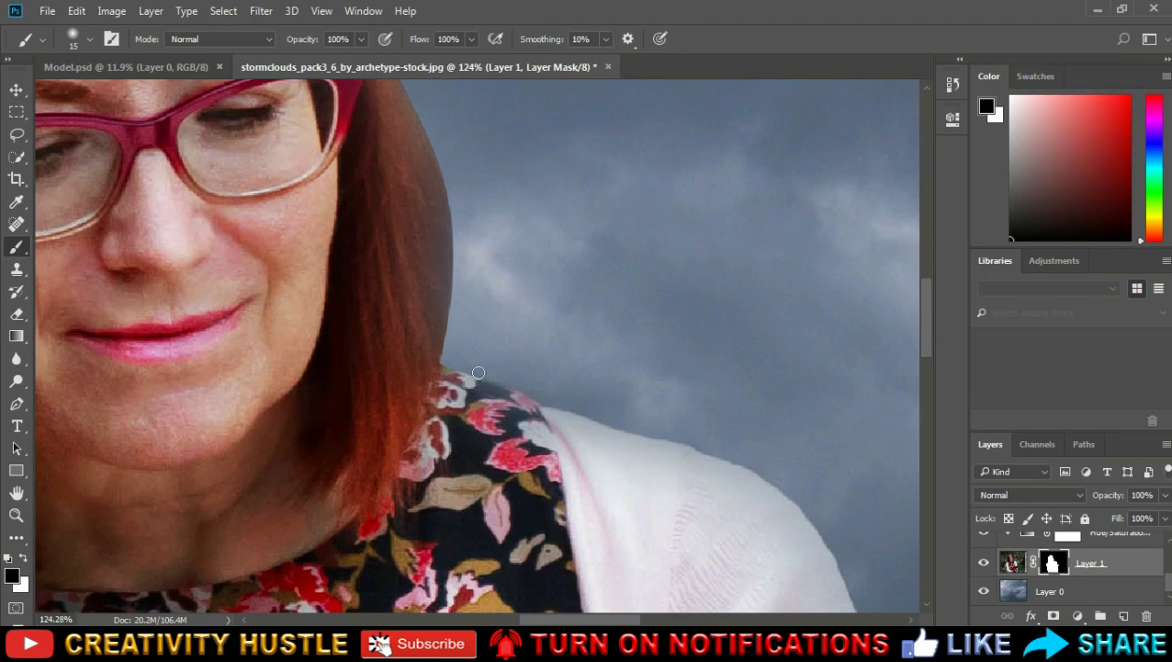
{"action": "scroll", "coordinate": [537, 373], "scroll_direction": "down", "scroll_amount": 5}
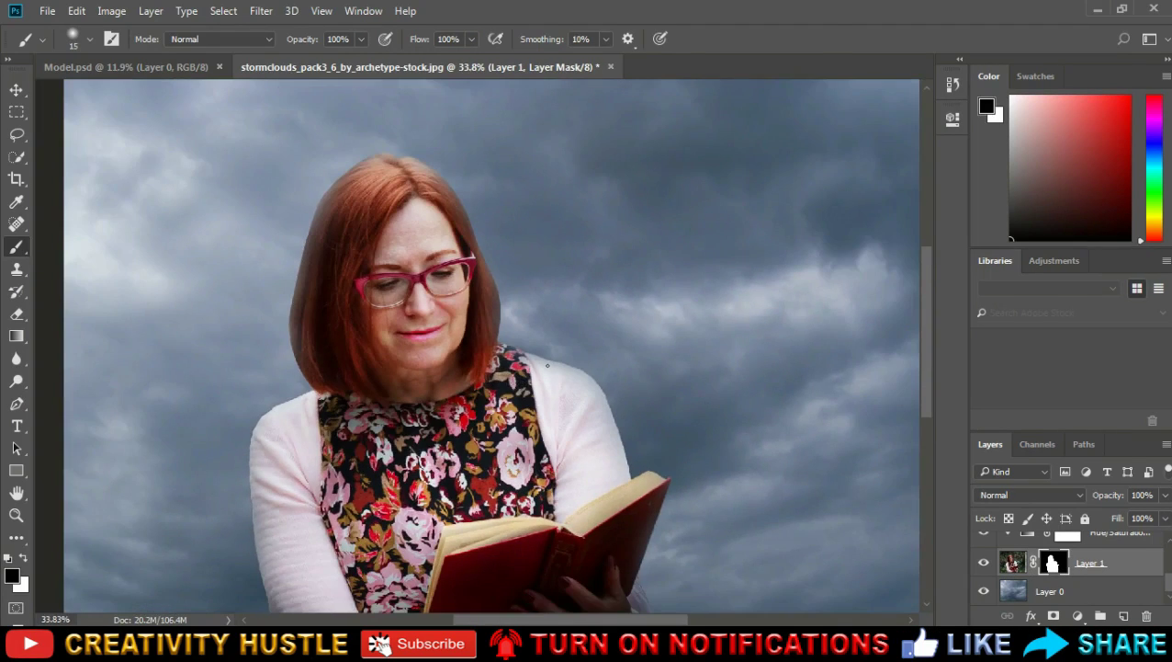
{"action": "scroll", "coordinate": [548, 365], "scroll_direction": "down", "scroll_amount": 2}
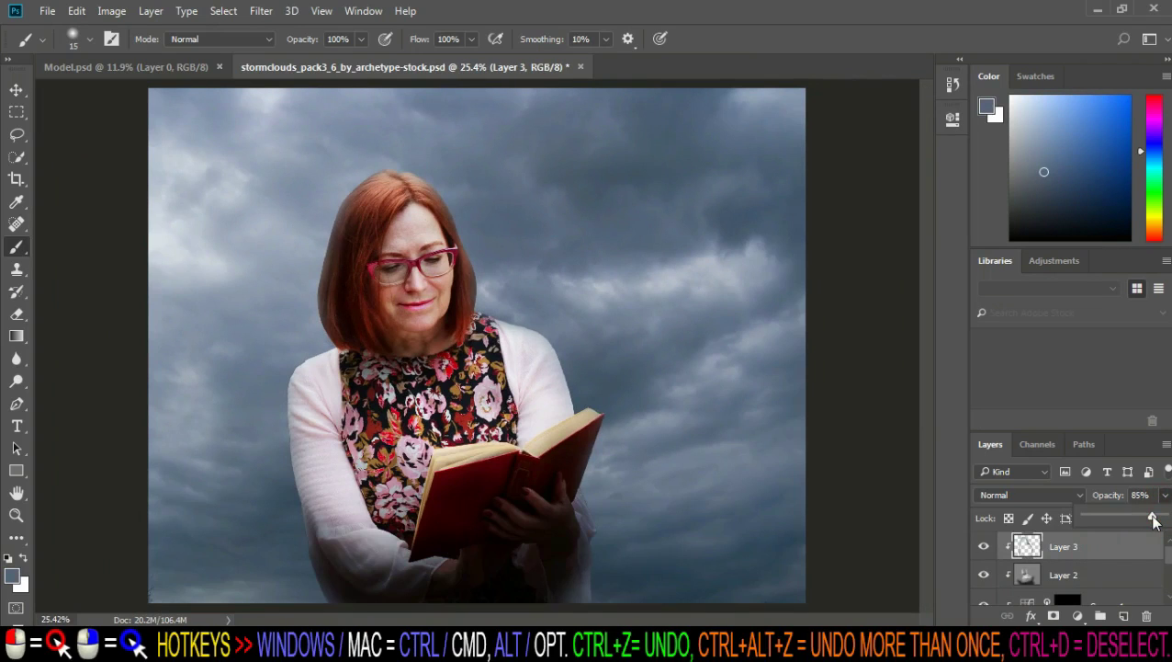
Step: Set the brush to 46% opacity and size 400
{"action": "left_click", "coordinate": [984, 547]}
{"action": "left_click", "coordinate": [984, 547]}
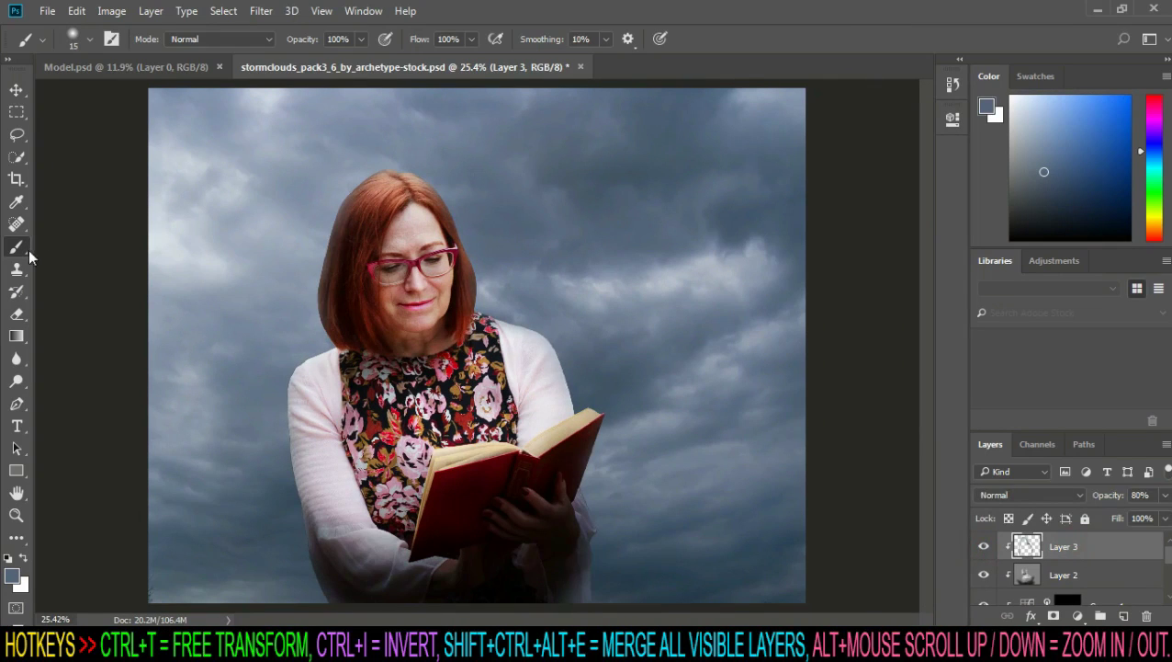
{"action": "scroll", "coordinate": [317, 222], "scroll_direction": "up", "scroll_amount": 1}
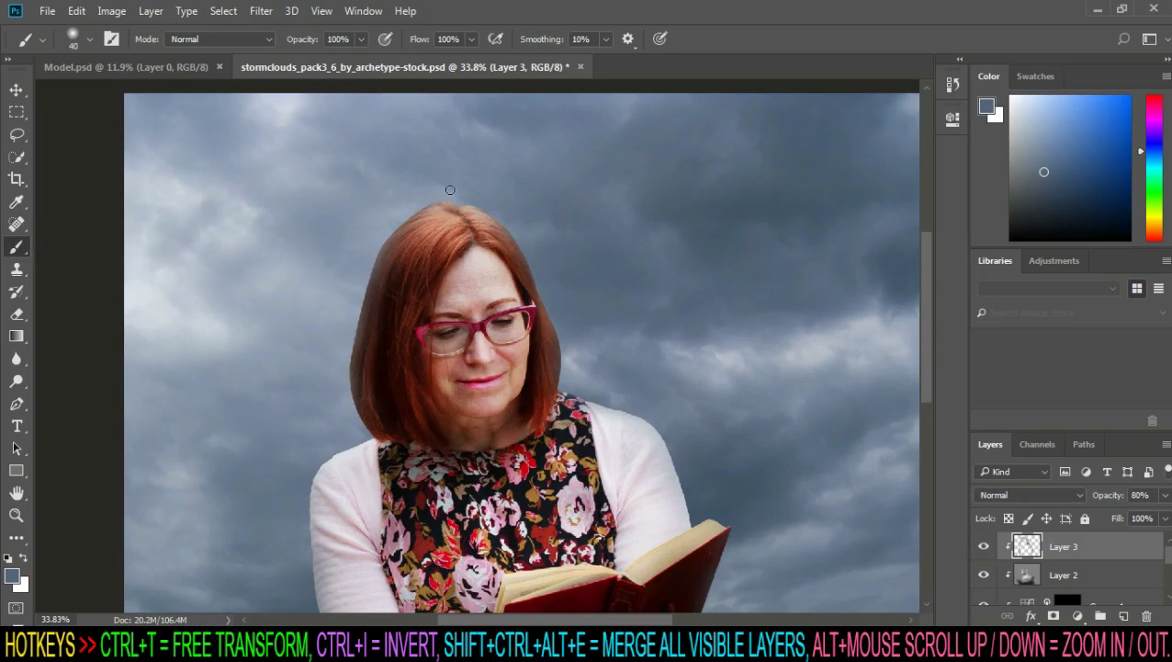
{"action": "key", "text": "bracketright"}
{"action": "key", "text": "bracketright"}
{"action": "key", "text": "bracketright"}
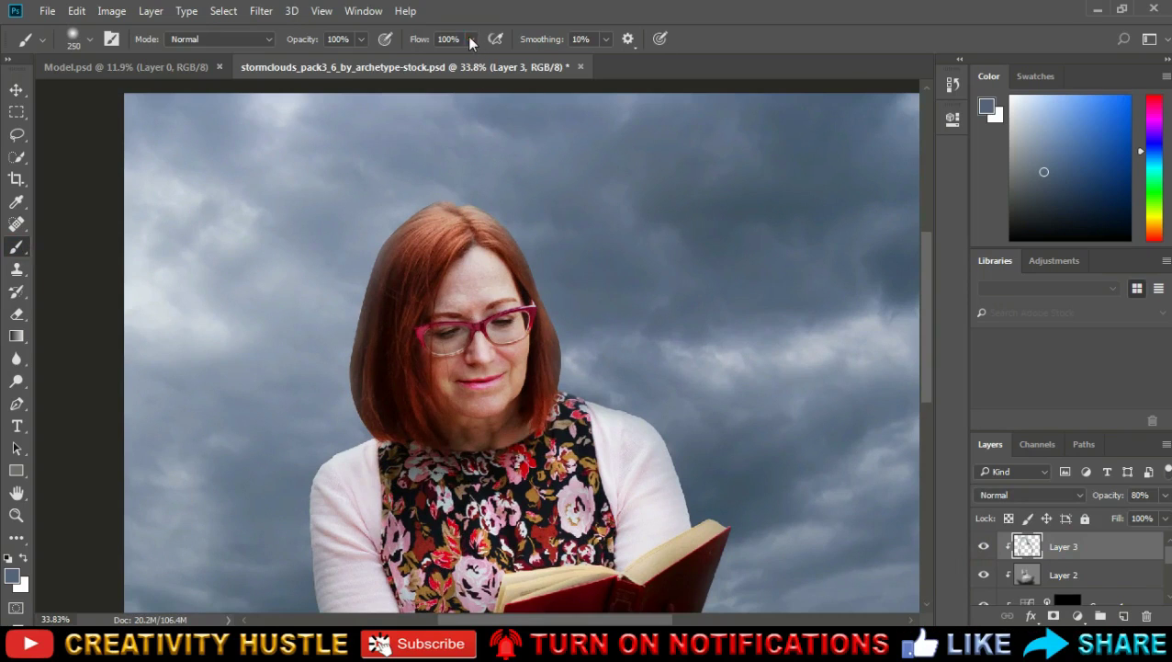
{"action": "left_click", "coordinate": [361, 40]}
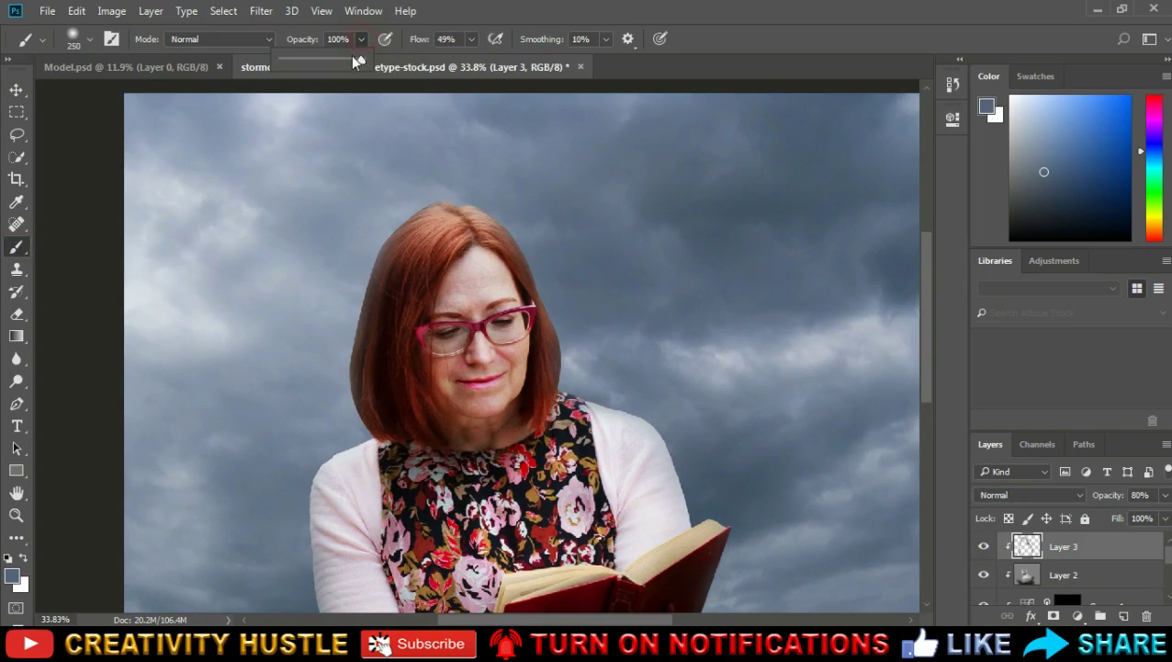
{"action": "left_click_drag", "start_coordinate": [324, 64], "coordinate": [316, 63]}
{"action": "key", "text": "bracketright"}
{"action": "key", "text": "bracketright"}
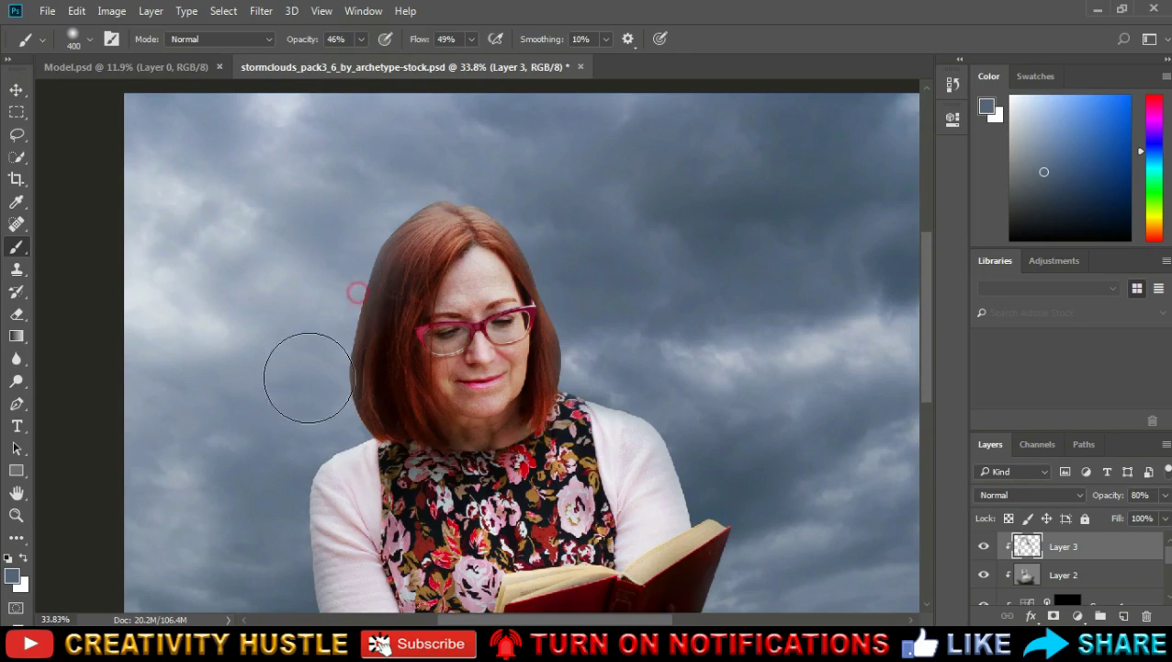
{"action": "scroll", "coordinate": [405, 377], "scroll_direction": "down", "scroll_amount": 1}
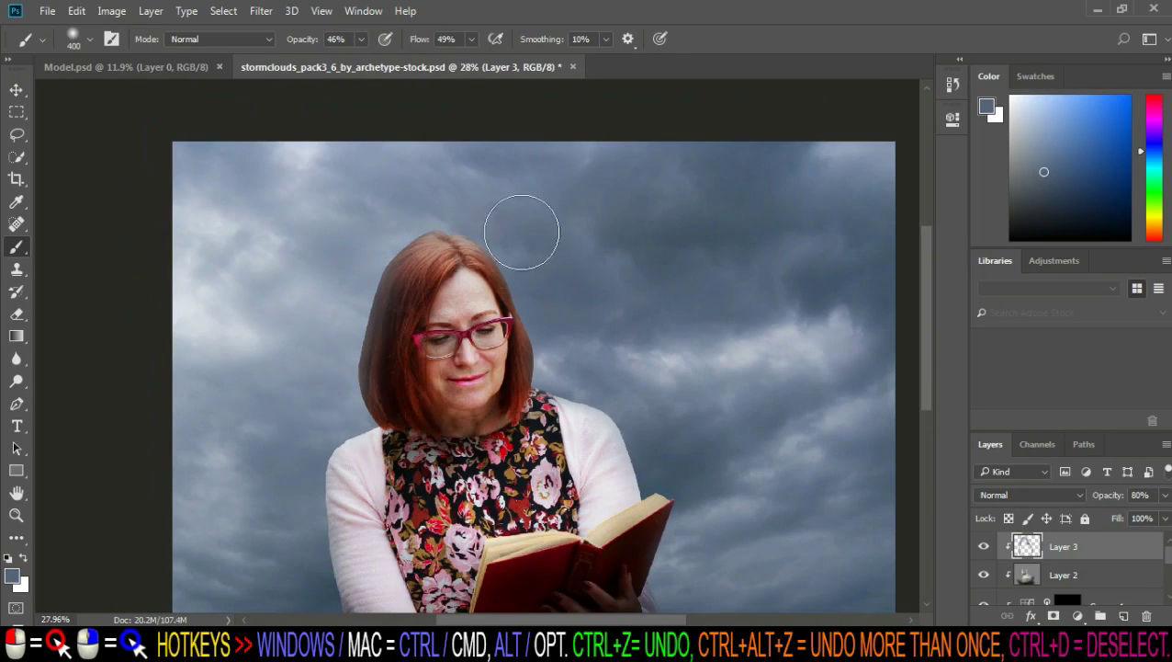
Step: Check the blue-grey tint over the woman by briefly hiding Layer 3
{"action": "left_click", "coordinate": [984, 548]}
{"action": "scroll", "coordinate": [798, 479], "scroll_direction": "down", "scroll_amount": 2}
{"action": "scroll", "coordinate": [786, 487], "scroll_direction": "down", "scroll_amount": 3}
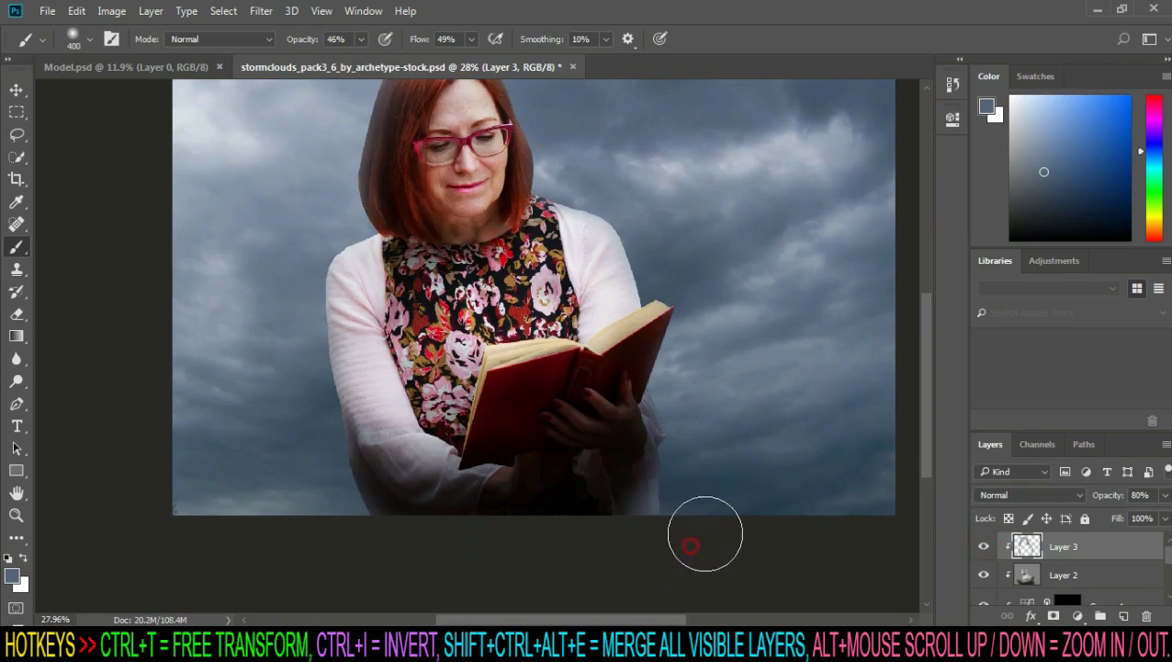
{"action": "scroll", "coordinate": [737, 404], "scroll_direction": "up", "scroll_amount": 2}
{"action": "scroll", "coordinate": [607, 297], "scroll_direction": "up", "scroll_amount": 1}
{"action": "scroll", "coordinate": [606, 296], "scroll_direction": "down", "scroll_amount": 1}
{"action": "scroll", "coordinate": [576, 308], "scroll_direction": "up", "scroll_amount": 1}
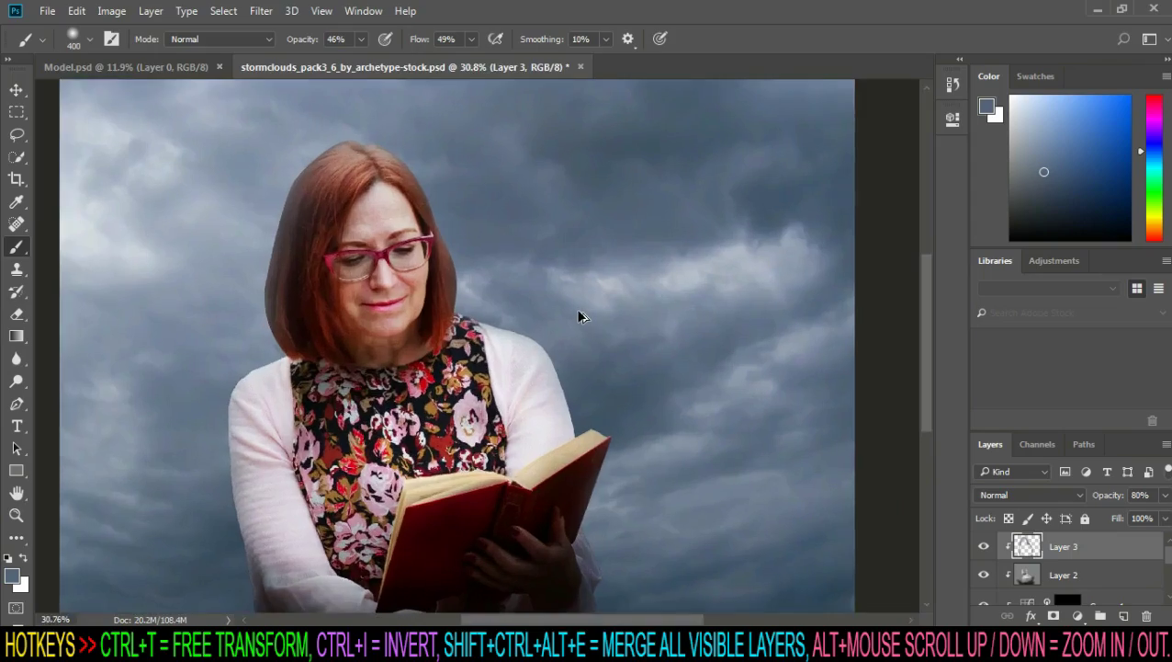
{"action": "scroll", "coordinate": [575, 308], "scroll_direction": "down", "scroll_amount": 1}
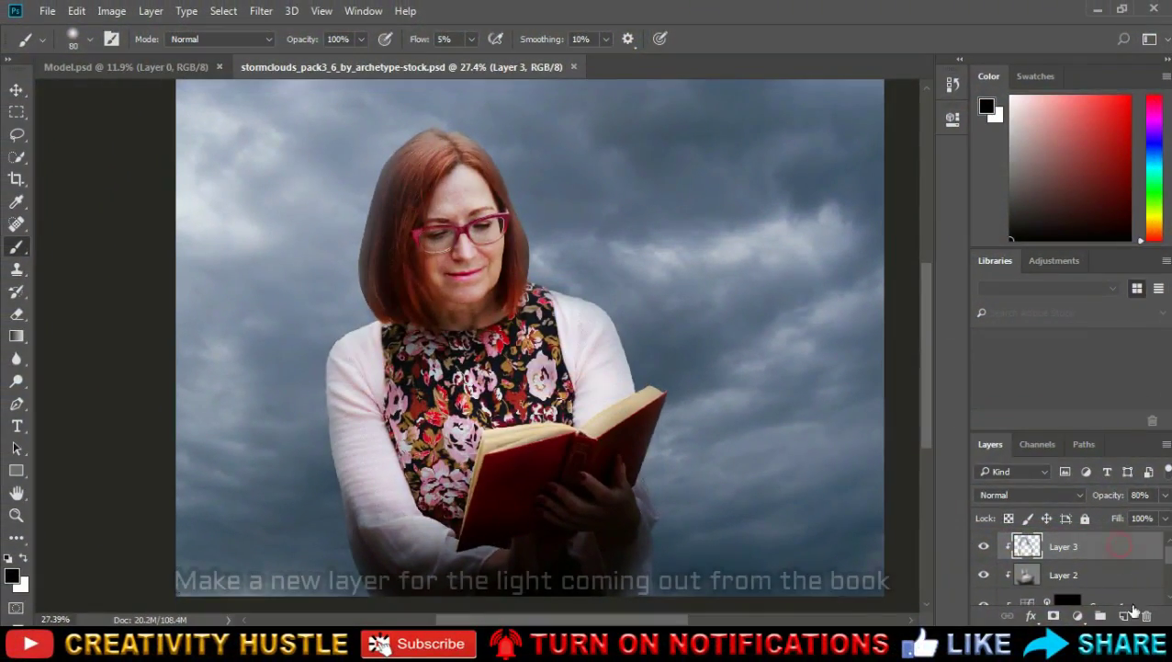
Step: Add a new empty Layer 4 for the book's light
{"action": "left_click", "coordinate": [1125, 616]}
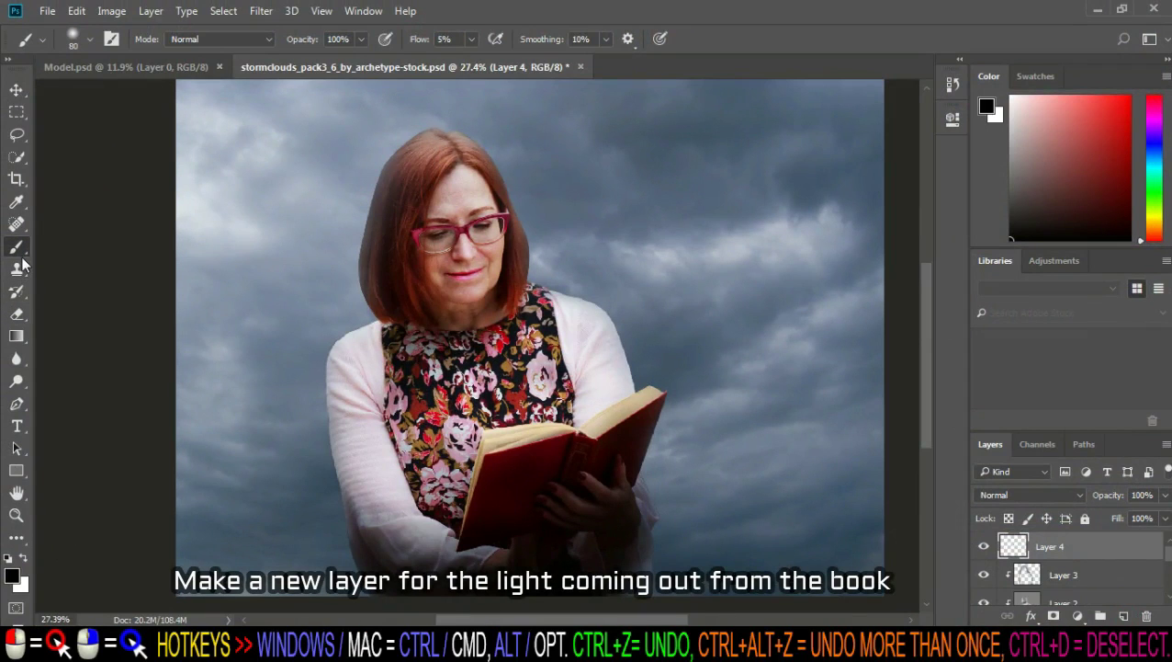
{"action": "left_click", "coordinate": [18, 407]}
{"action": "scroll", "coordinate": [459, 515], "scroll_direction": "up", "scroll_amount": 3}
{"action": "scroll", "coordinate": [477, 464], "scroll_direction": "up", "scroll_amount": 3}
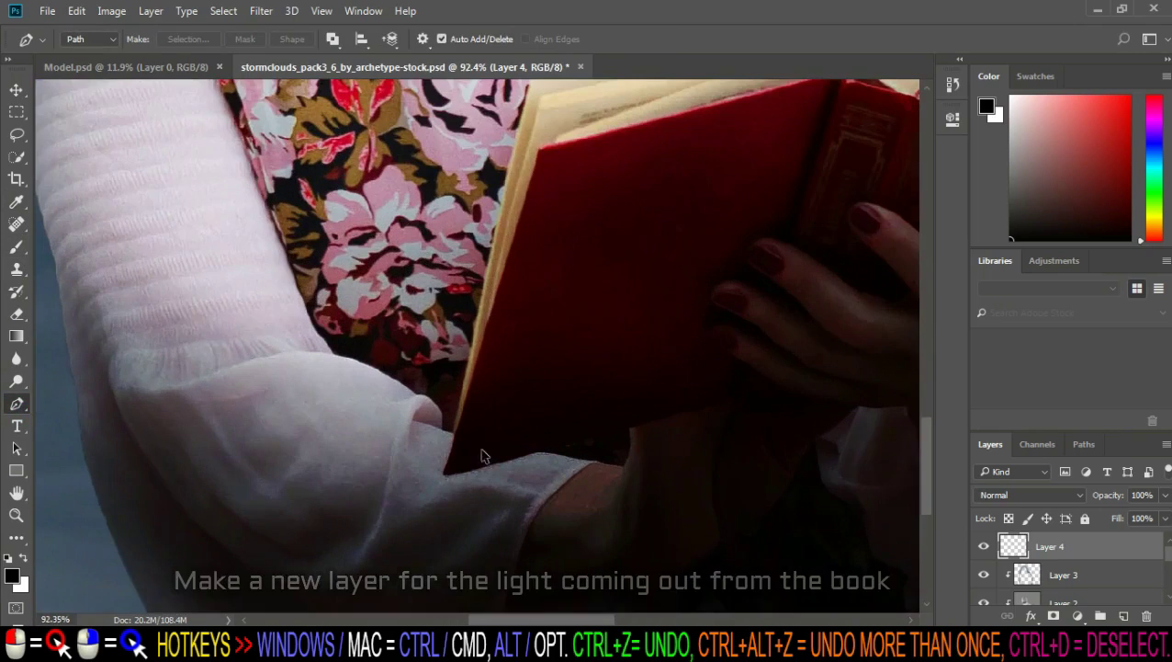
Step: Start a Pen path at the book's lower corner, tracing up its edge and page tops
{"action": "left_click", "coordinate": [441, 487]}
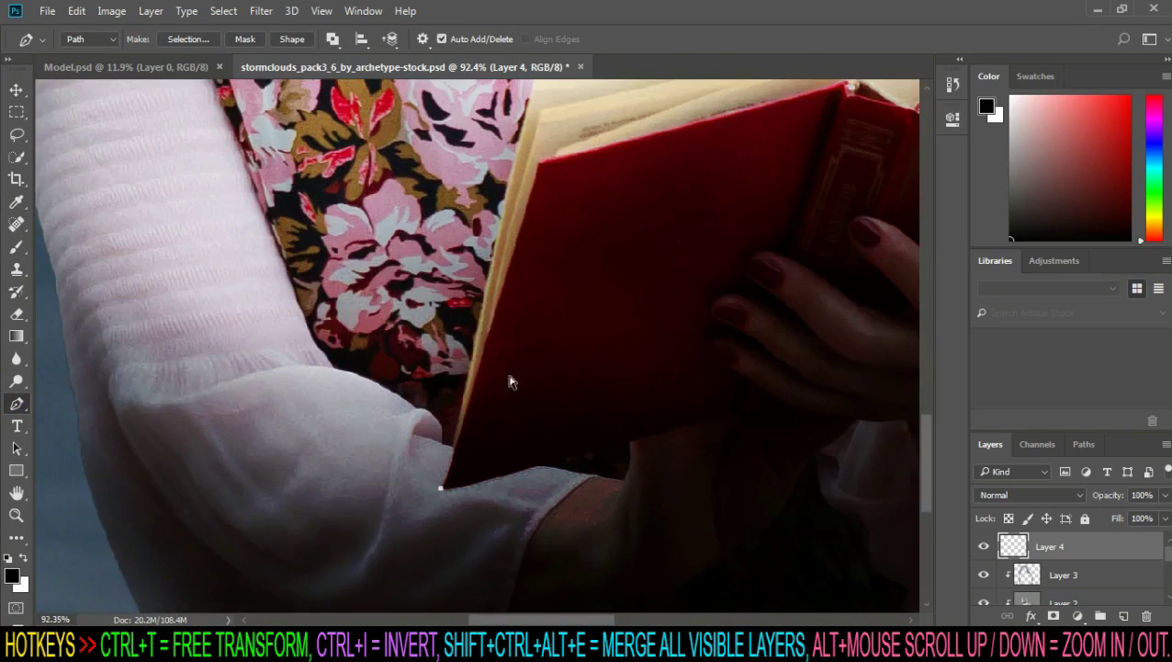
{"action": "left_click", "coordinate": [461, 415]}
{"action": "left_click", "coordinate": [472, 356]}
{"action": "scroll", "coordinate": [680, 222], "scroll_direction": "up", "scroll_amount": 5}
{"action": "left_click", "coordinate": [680, 222]}
{"action": "scroll", "coordinate": [746, 214], "scroll_direction": "up", "scroll_amount": 2}
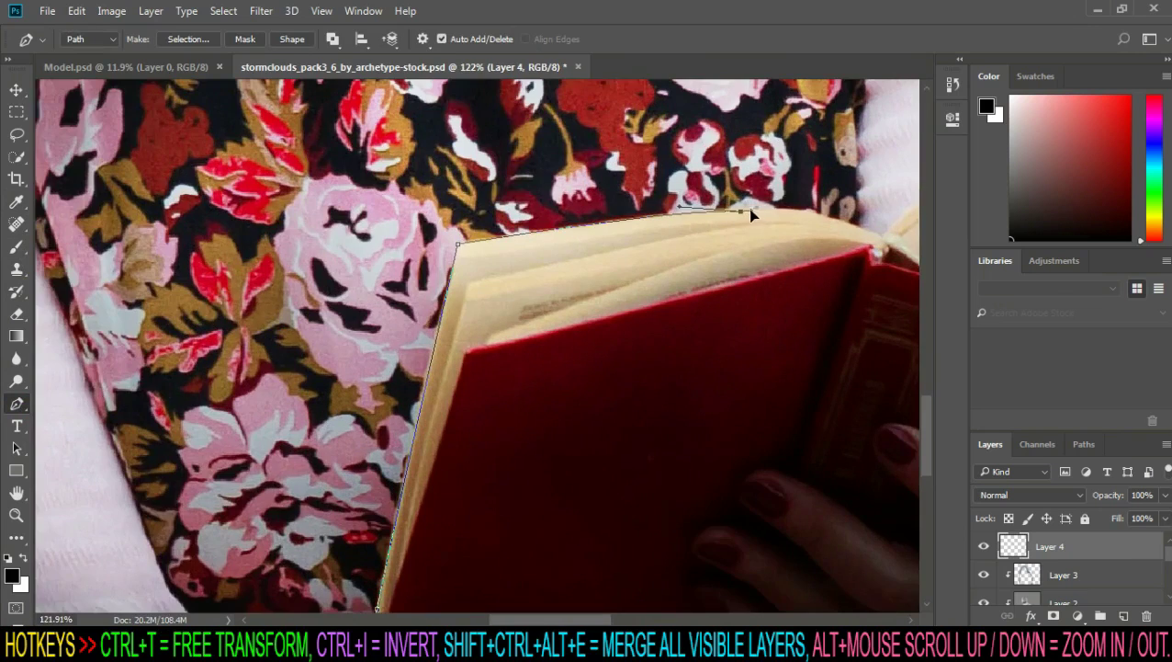
{"action": "left_click", "coordinate": [815, 259]}
{"action": "scroll", "coordinate": [836, 280], "scroll_direction": "up", "scroll_amount": 2}
{"action": "scroll", "coordinate": [827, 276], "scroll_direction": "right", "scroll_amount": 6}
Step: Curve the path over her head and down her left side, closing it at the book
{"action": "left_click", "coordinate": [312, 329]}
{"action": "scroll", "coordinate": [367, 303], "scroll_direction": "up", "scroll_amount": 1}
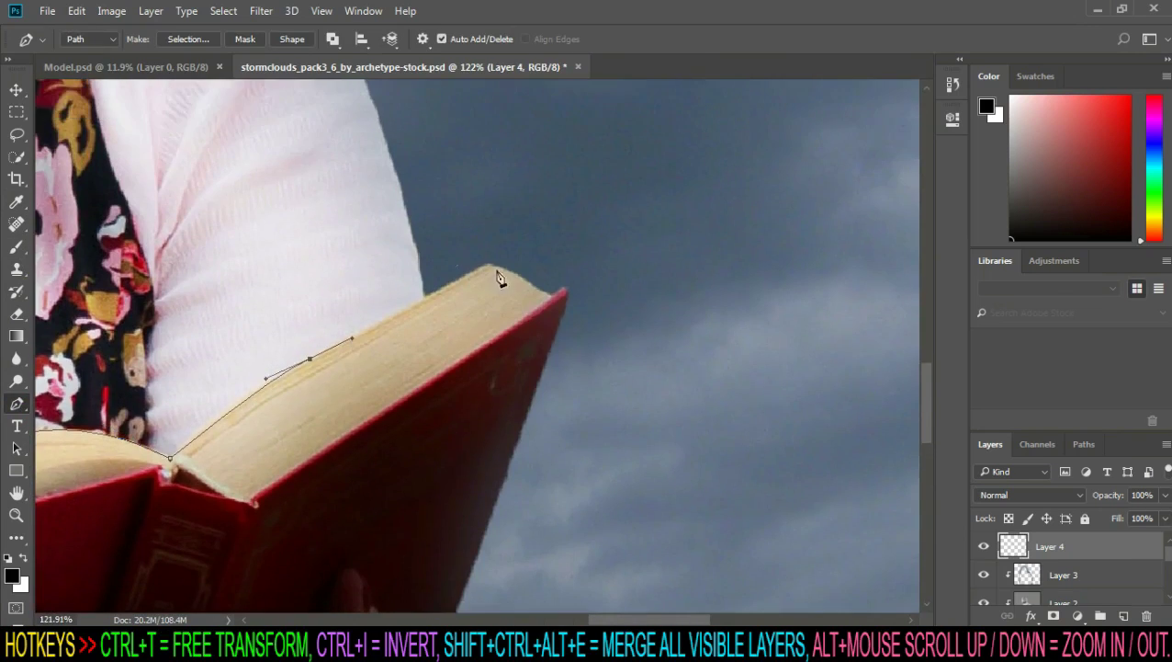
{"action": "left_click", "coordinate": [496, 257]}
{"action": "scroll", "coordinate": [496, 264], "scroll_direction": "up", "scroll_amount": 1}
{"action": "scroll", "coordinate": [496, 263], "scroll_direction": "down", "scroll_amount": 5}
{"action": "left_click_drag", "start_coordinate": [340, 158], "coordinate": [244, 115]}
{"action": "scroll", "coordinate": [138, 184], "scroll_direction": "down", "scroll_amount": 1}
{"action": "left_click", "coordinate": [40, 225]}
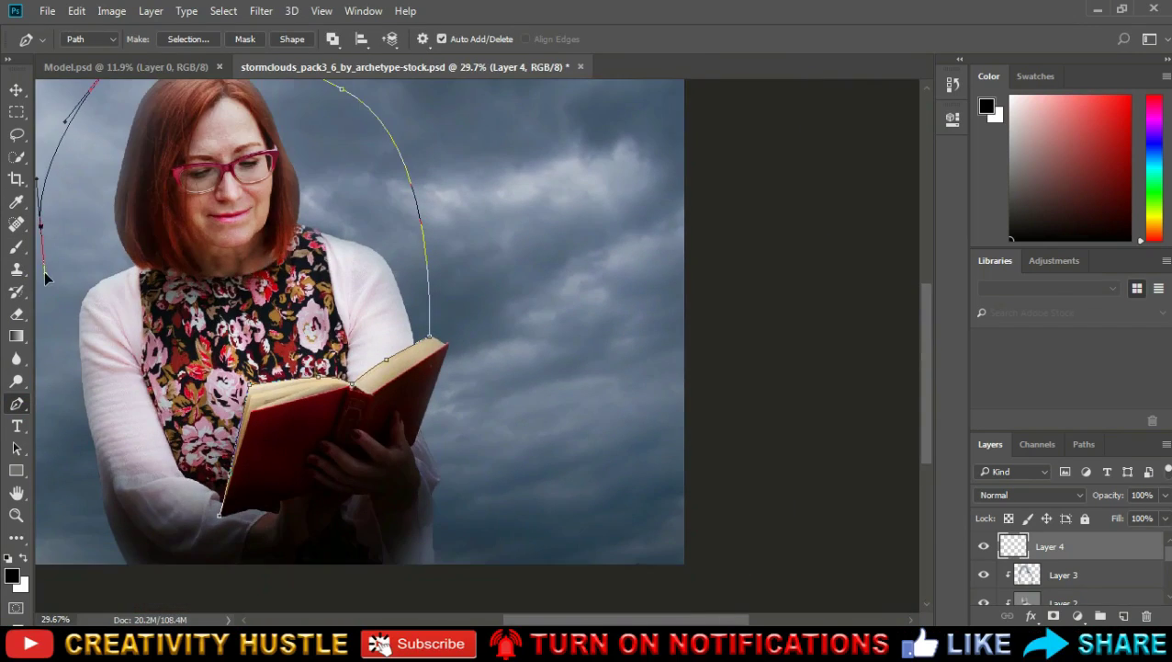
{"action": "scroll", "coordinate": [450, 563], "scroll_direction": "left", "scroll_amount": 4}
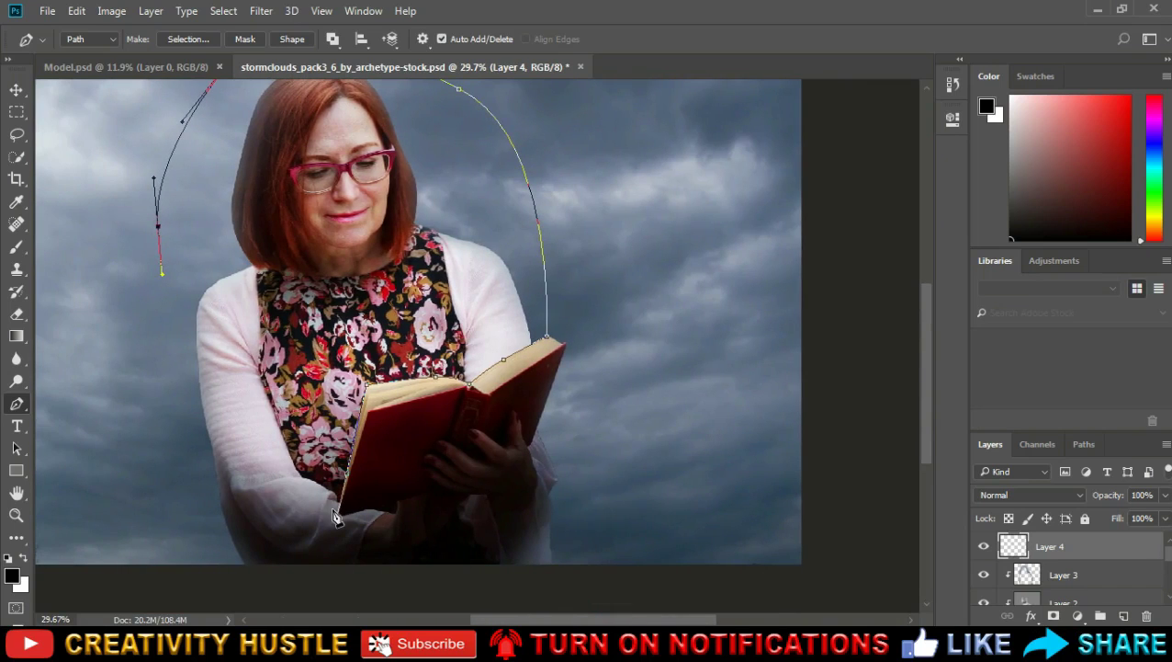
{"action": "left_click_drag", "start_coordinate": [337, 517], "coordinate": [477, 566]}
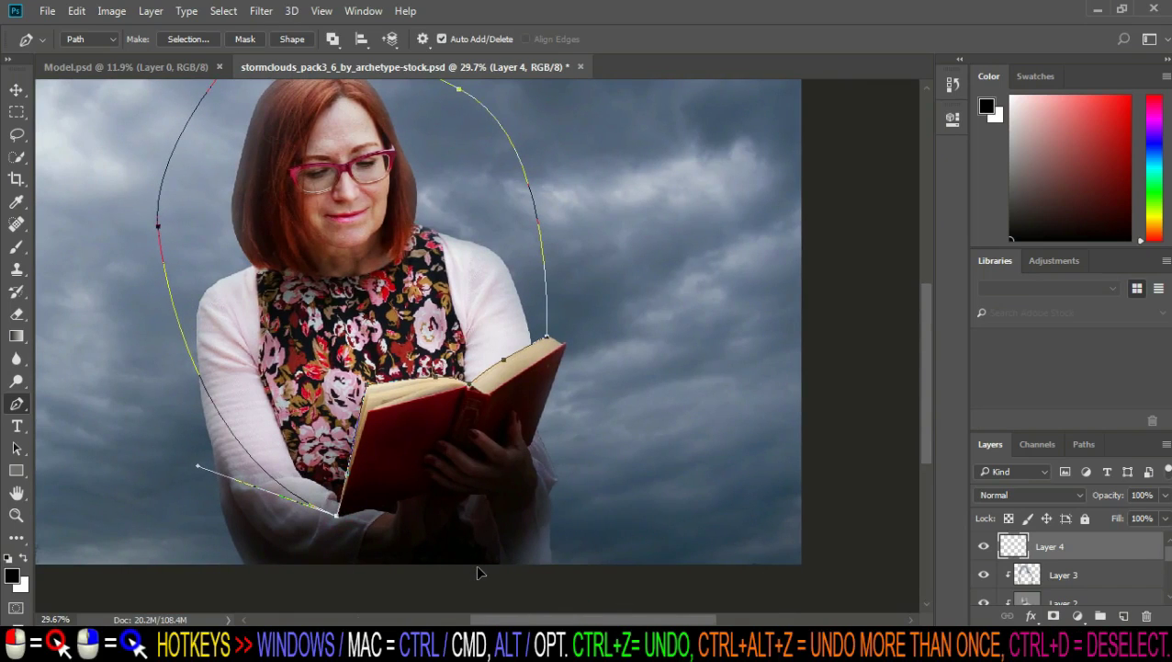
Step: Convert the closed path into a selection
{"action": "scroll", "coordinate": [477, 551], "scroll_direction": "up", "scroll_amount": 2}
{"action": "scroll", "coordinate": [441, 367], "scroll_direction": "up", "scroll_amount": 3}
{"action": "right_click", "coordinate": [411, 226]}
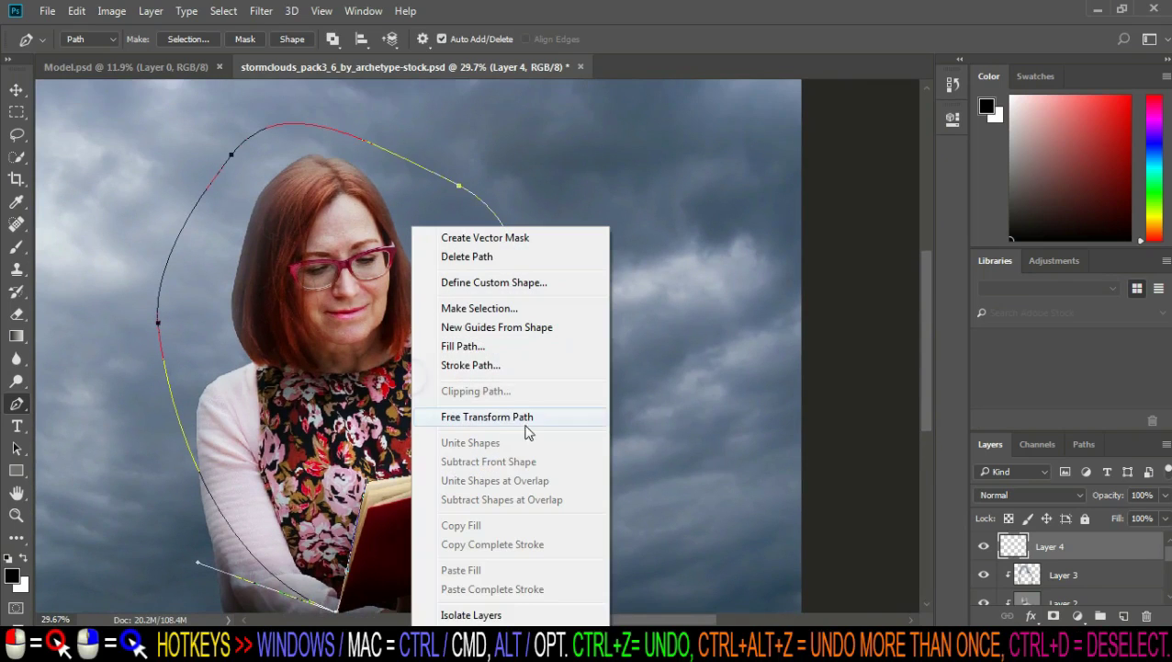
{"action": "left_click", "coordinate": [515, 308]}
{"action": "left_click", "coordinate": [682, 179]}
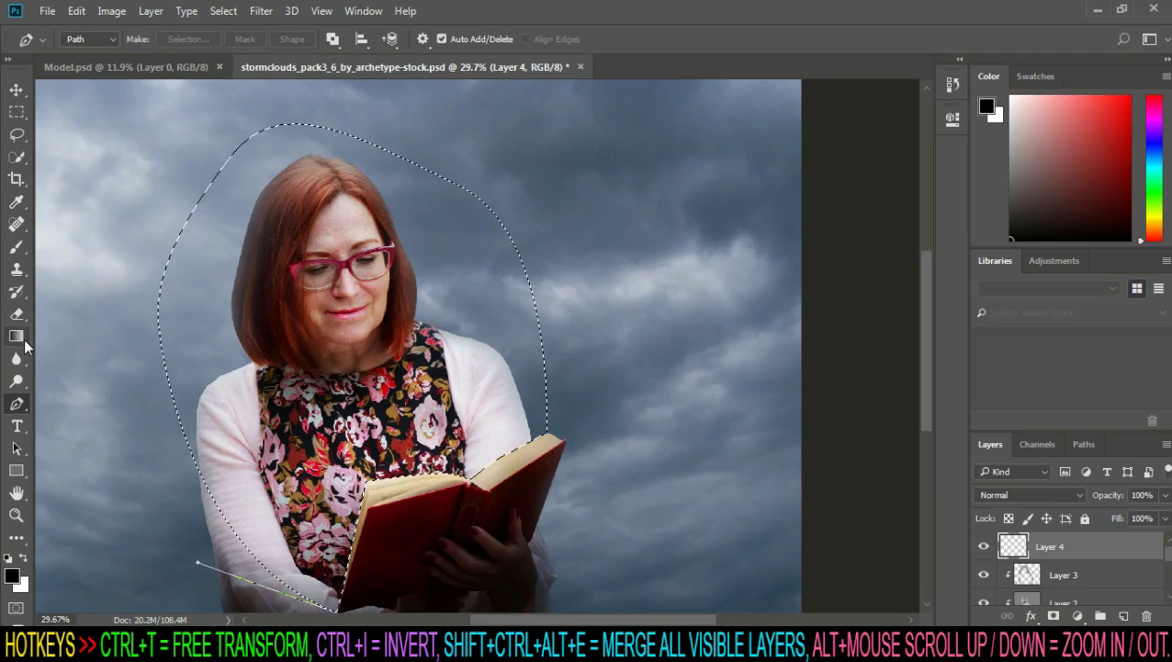
Step: Set up an orange-to-transparent gradient in the Gradient tool
{"action": "left_click_drag", "start_coordinate": [26, 344], "coordinate": [61, 342]}
{"action": "left_click", "coordinate": [91, 39]}
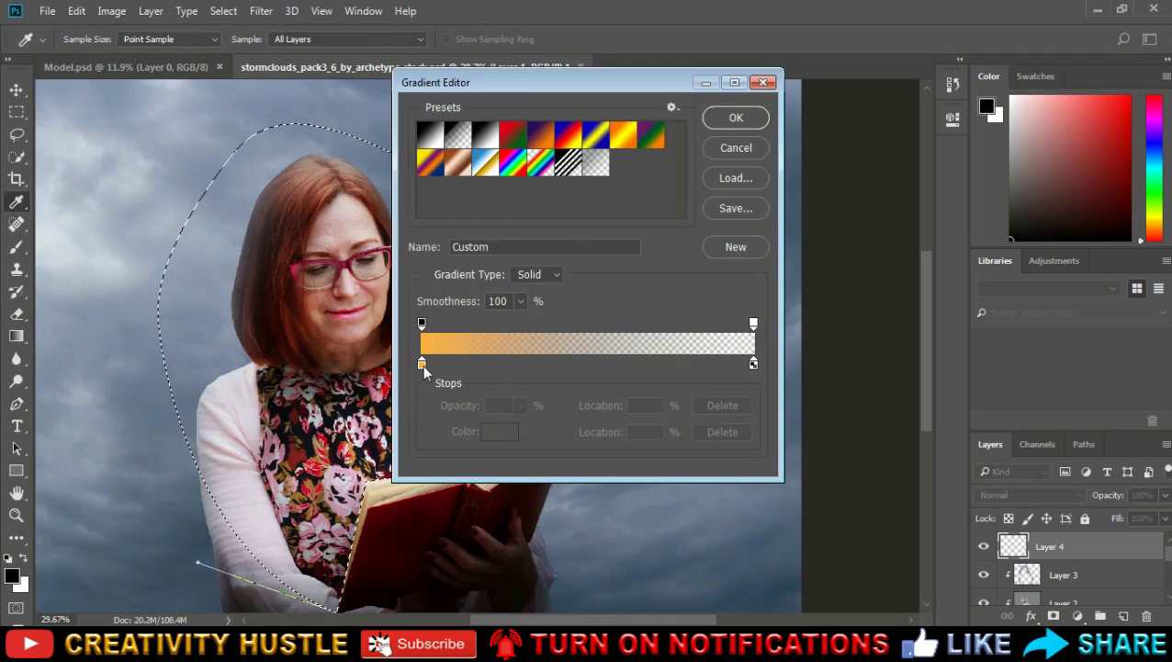
{"action": "left_click", "coordinate": [423, 363]}
{"action": "double_click", "coordinate": [422, 366]}
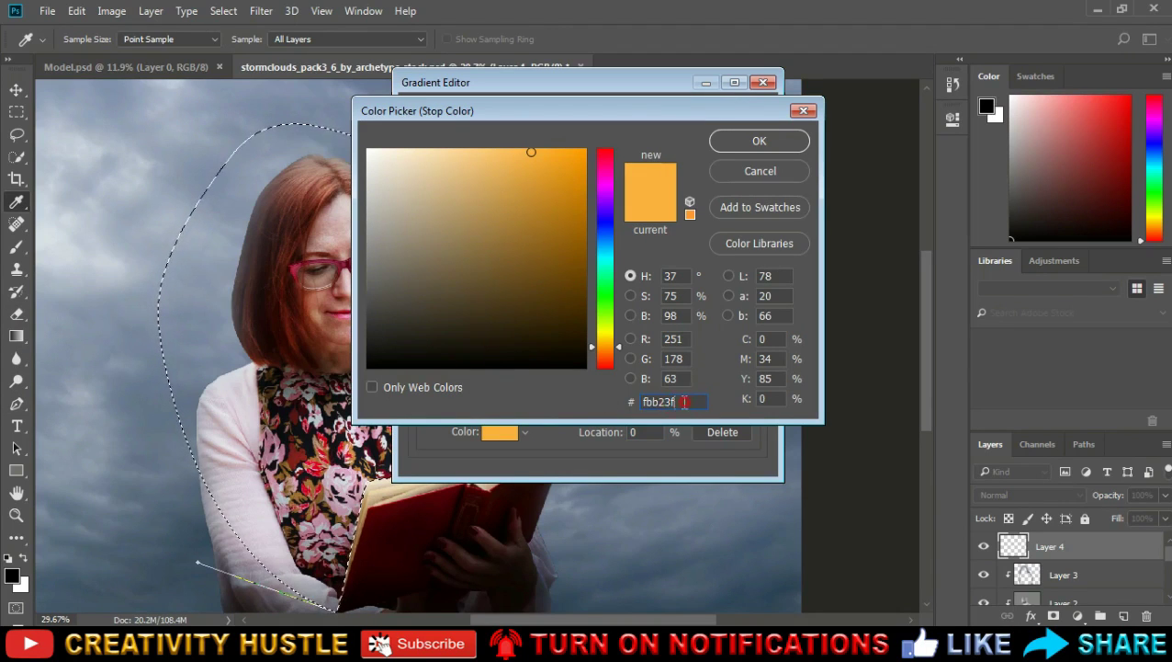
{"action": "left_click", "coordinate": [759, 141]}
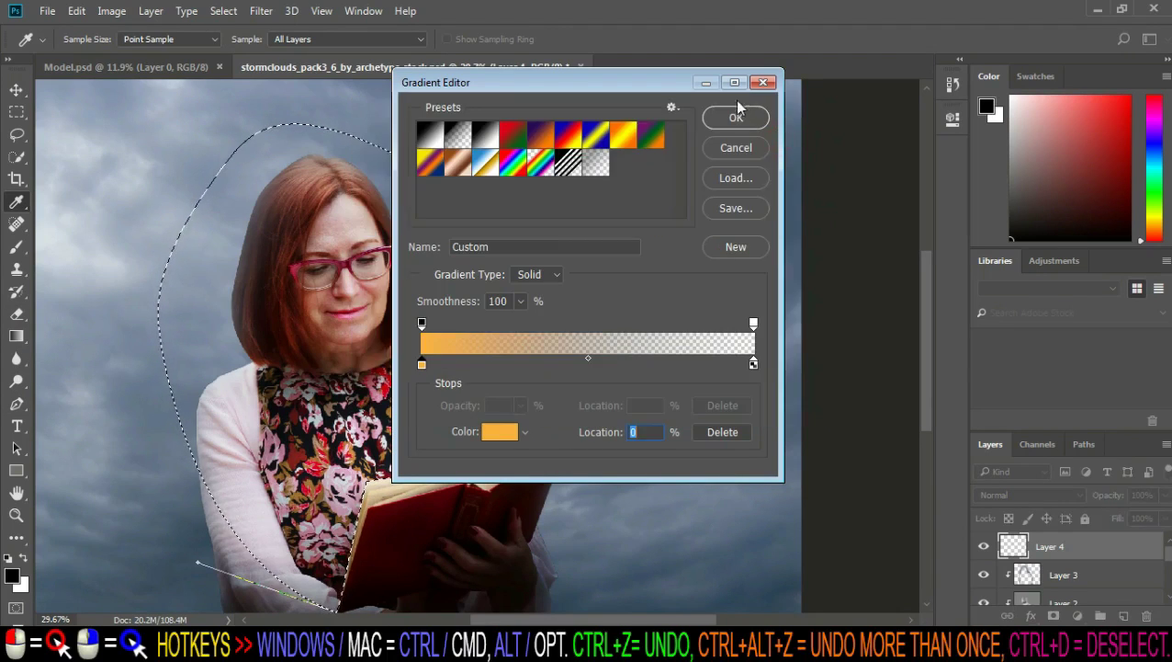
{"action": "left_click", "coordinate": [740, 117]}
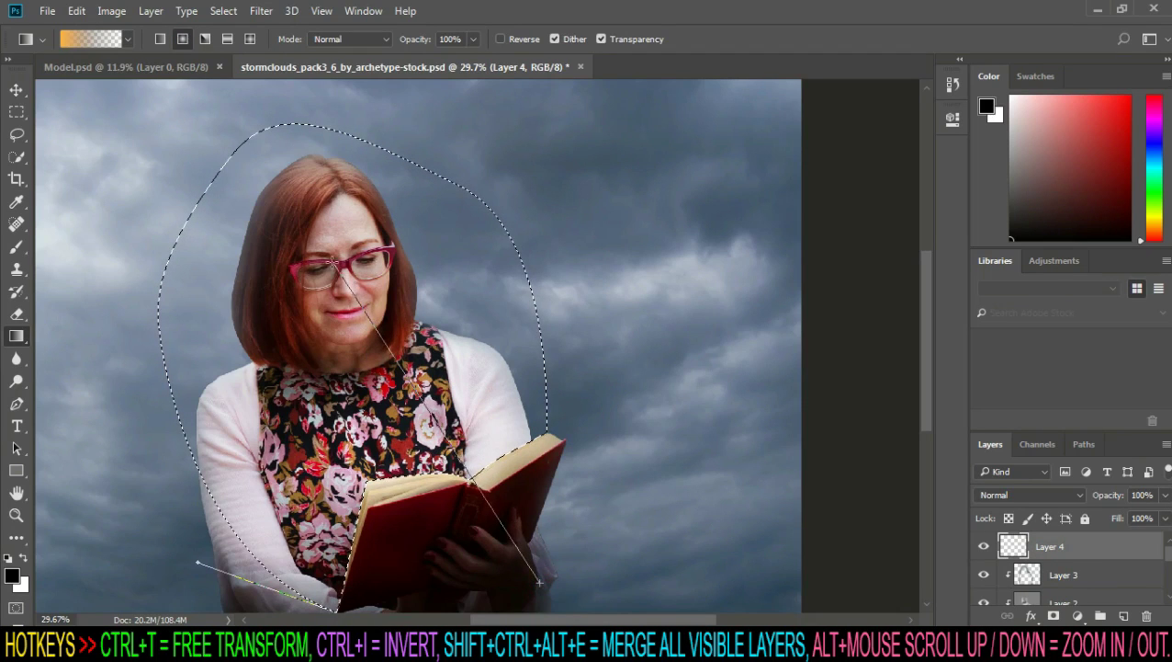
Step: Drag the orange glow up from the book, undo the extra pass, and deselect
{"action": "left_click_drag", "start_coordinate": [540, 581], "coordinate": [347, 303]}
{"action": "left_click_drag", "start_coordinate": [368, 596], "coordinate": [450, 184]}
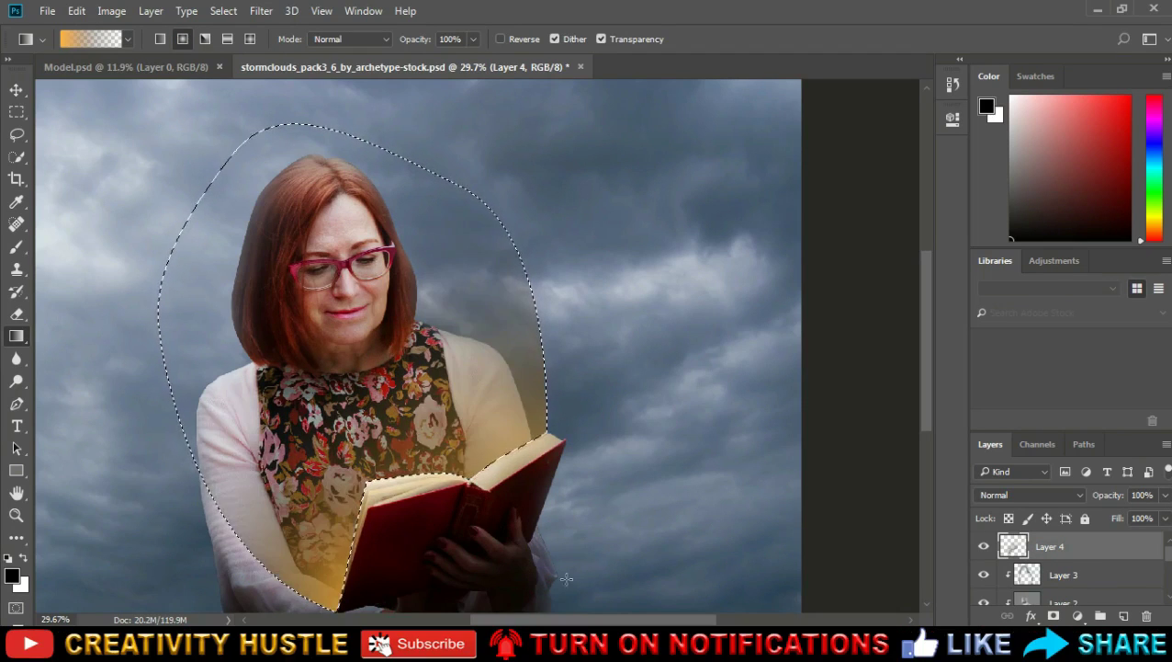
{"action": "left_click_drag", "start_coordinate": [289, 174], "coordinate": [522, 581]}
{"action": "scroll", "coordinate": [526, 462], "scroll_direction": "down", "scroll_amount": 2}
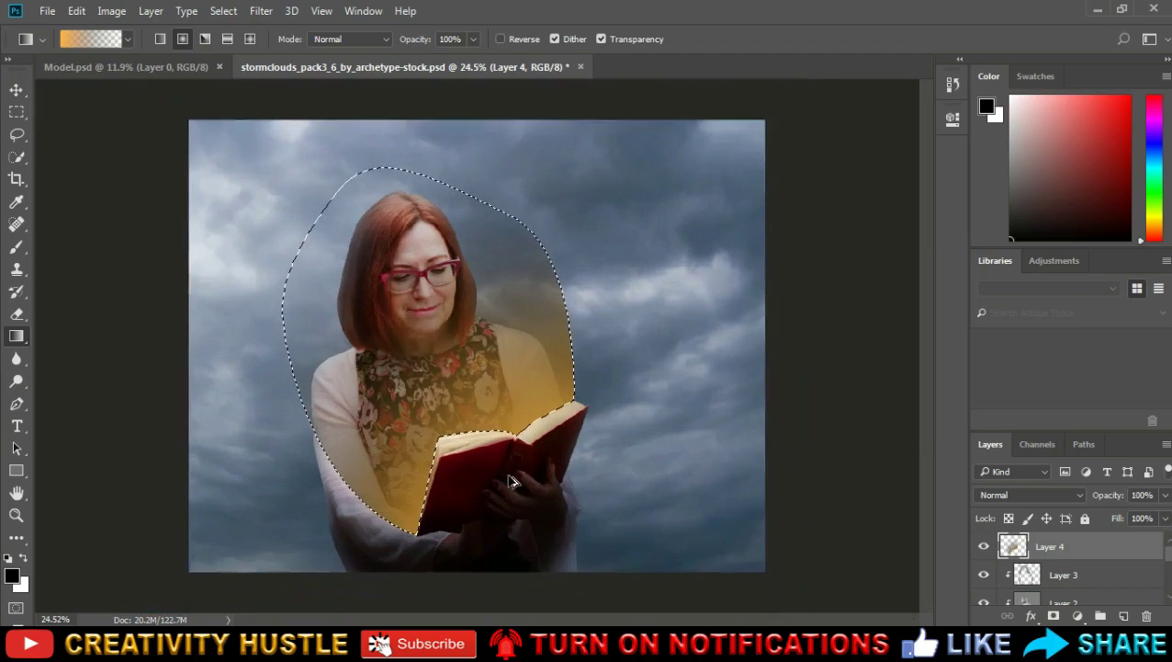
{"action": "scroll", "coordinate": [526, 462], "scroll_direction": "up", "scroll_amount": 1}
{"action": "scroll", "coordinate": [525, 462], "scroll_direction": "down", "scroll_amount": 3}
{"action": "scroll", "coordinate": [525, 462], "scroll_direction": "up", "scroll_amount": 3}
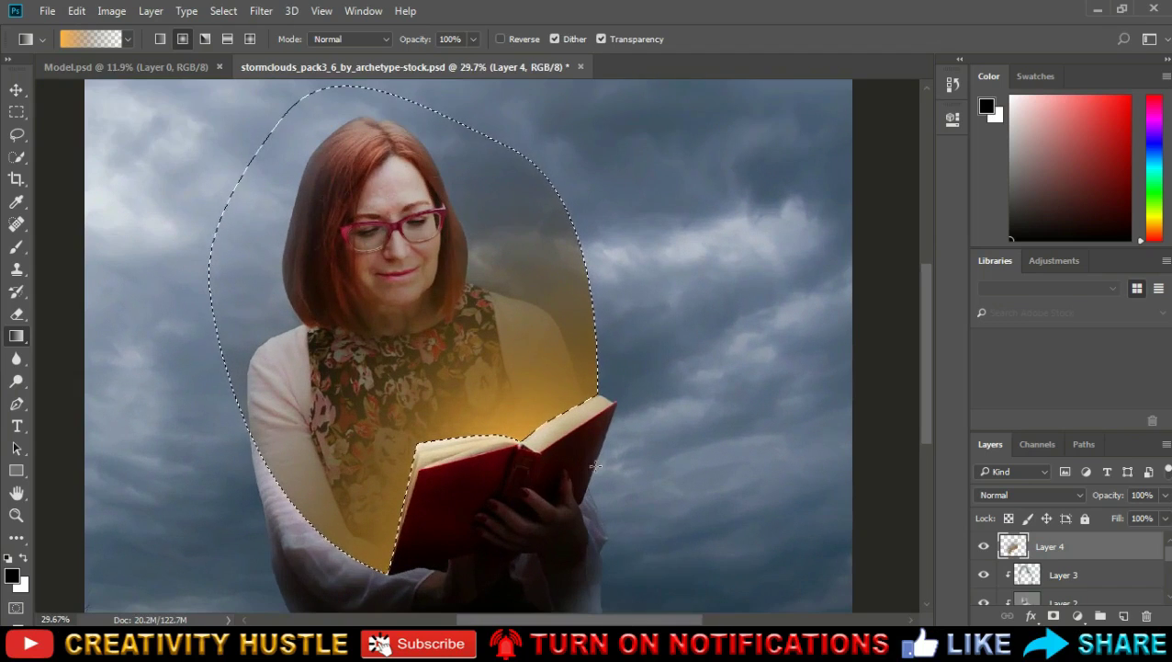
{"action": "key", "text": "ctrl+z"}
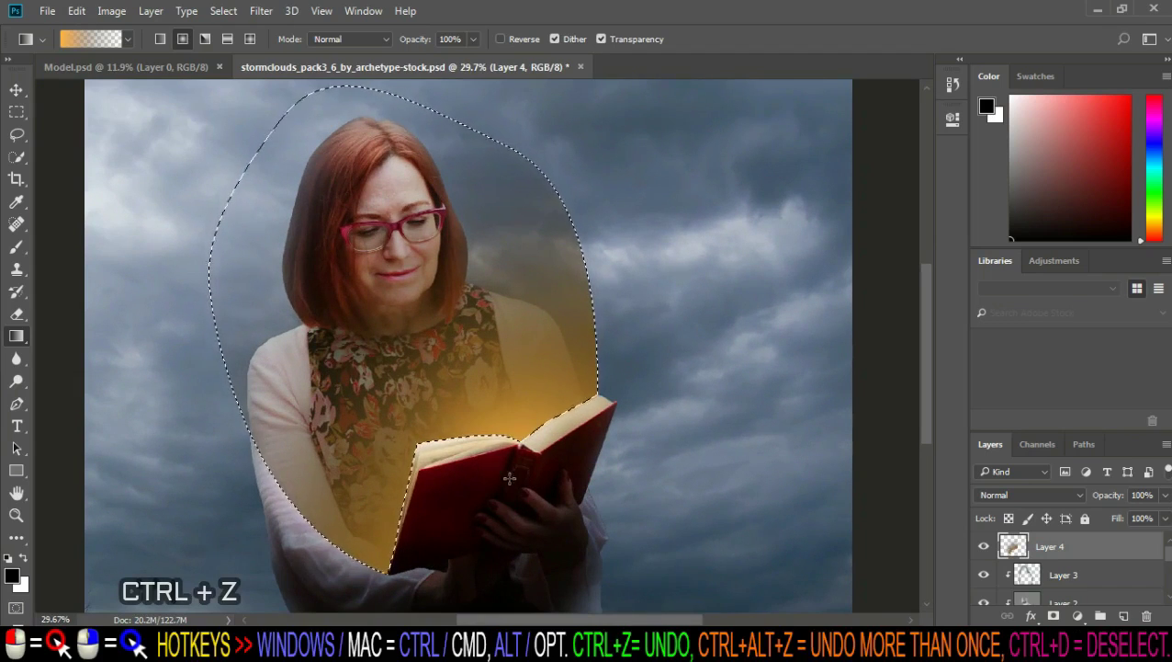
{"action": "scroll", "coordinate": [579, 508], "scroll_direction": "down", "scroll_amount": 2}
{"action": "key", "text": "ctrl+d"}
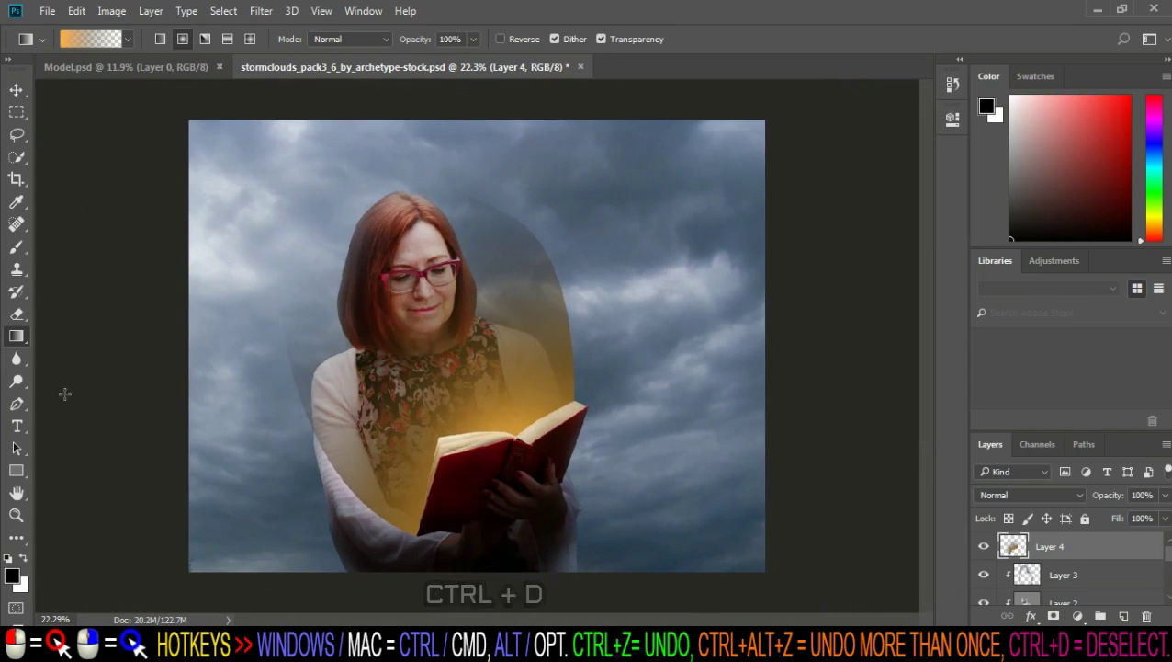
Step: Add a layer mask to Layer 4 and set up a soft brush enlarged to 300
{"action": "left_click", "coordinate": [16, 247]}
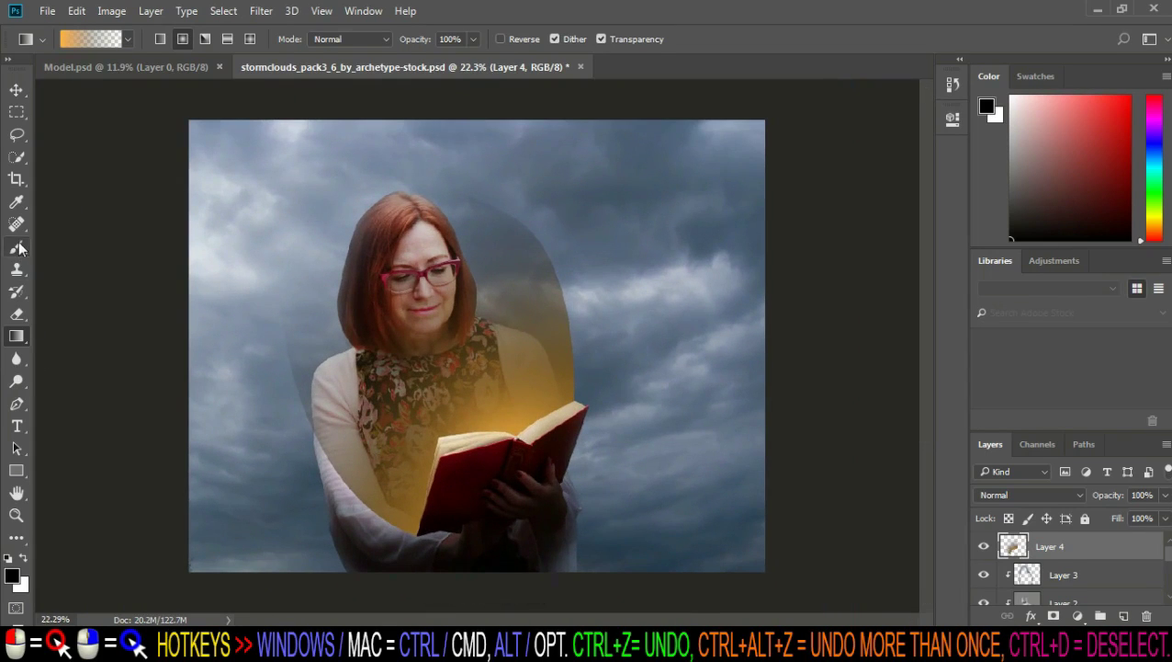
{"action": "left_click", "coordinate": [1054, 615]}
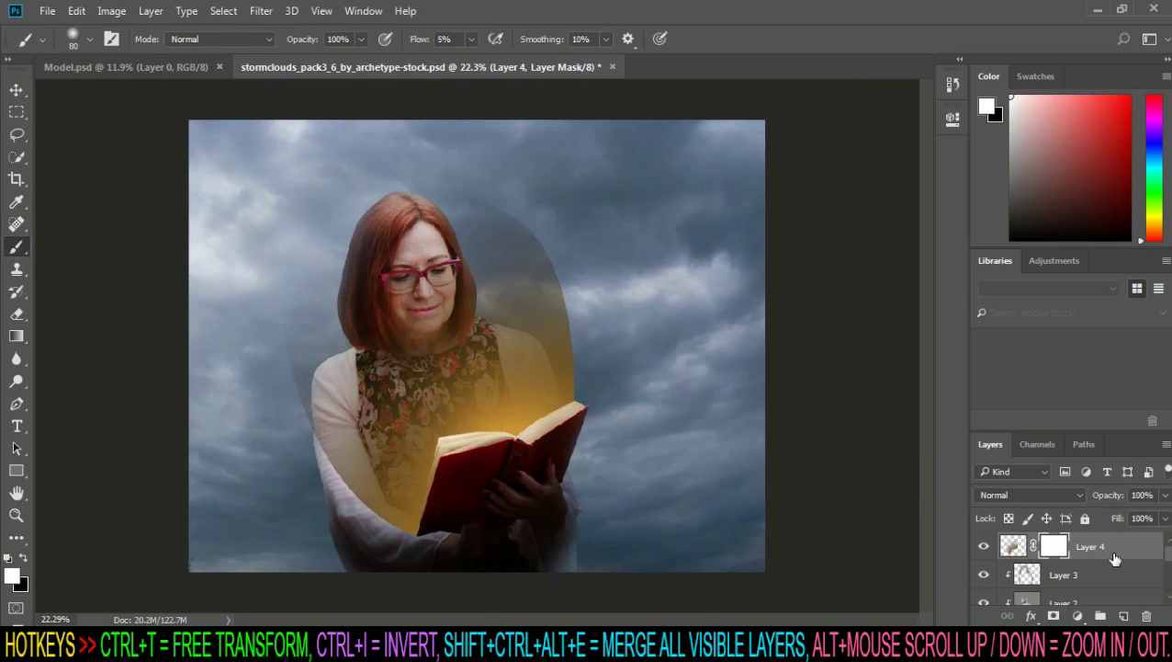
{"action": "left_click", "coordinate": [1013, 546]}
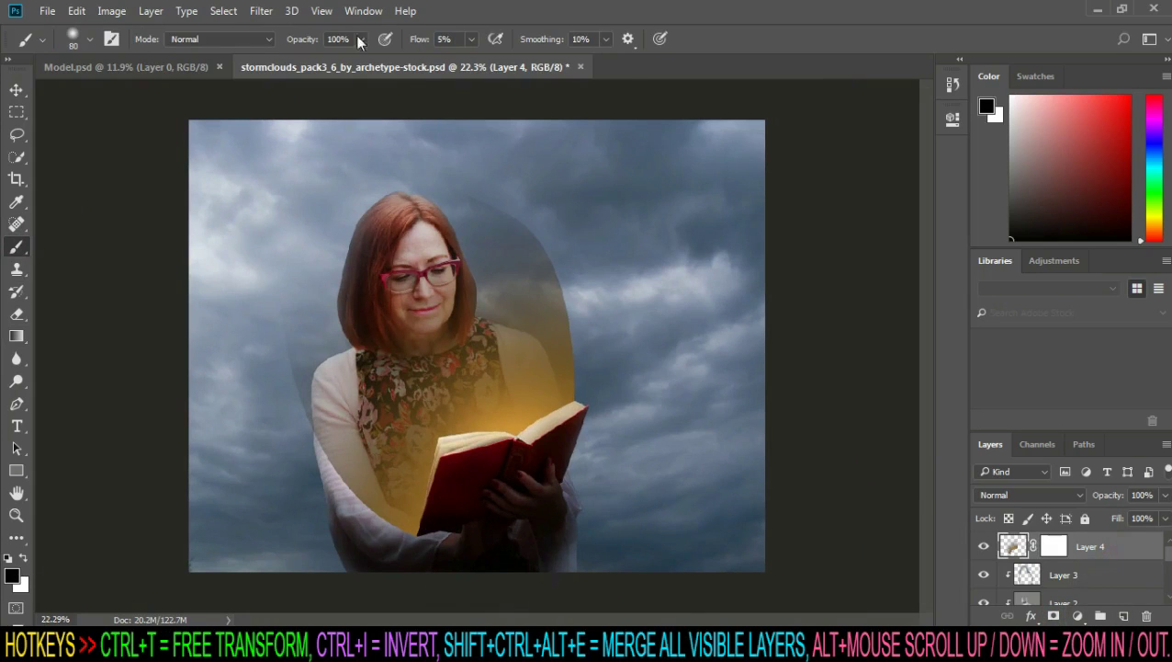
{"action": "left_click", "coordinate": [471, 39]}
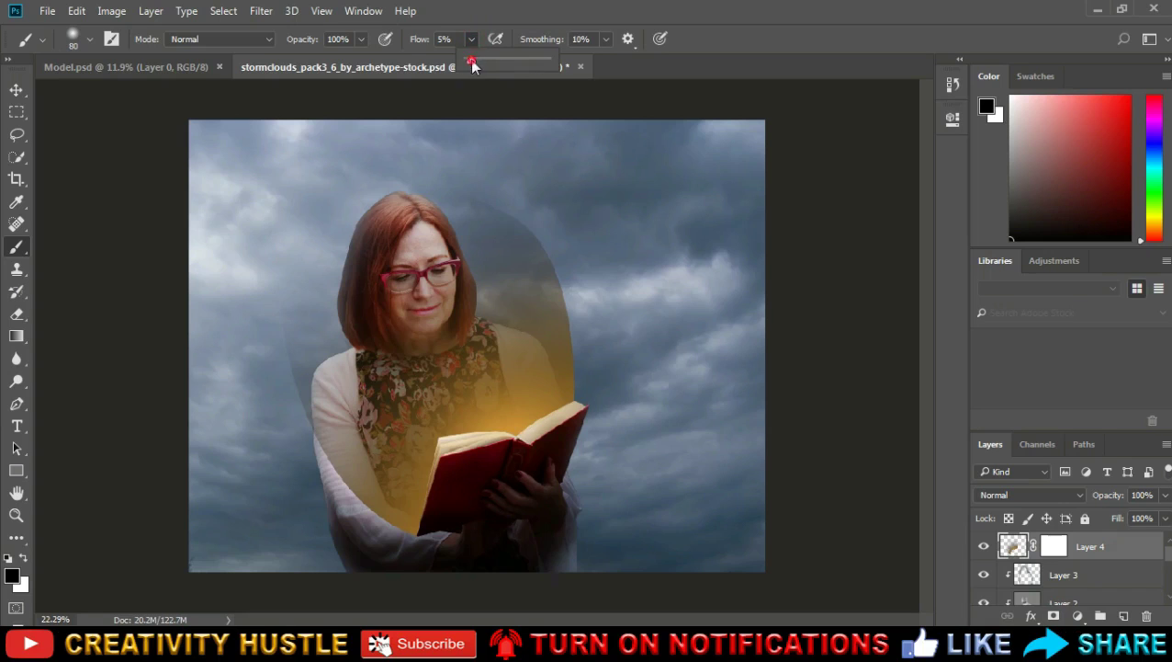
{"action": "scroll", "coordinate": [597, 281], "scroll_direction": "up", "scroll_amount": 1}
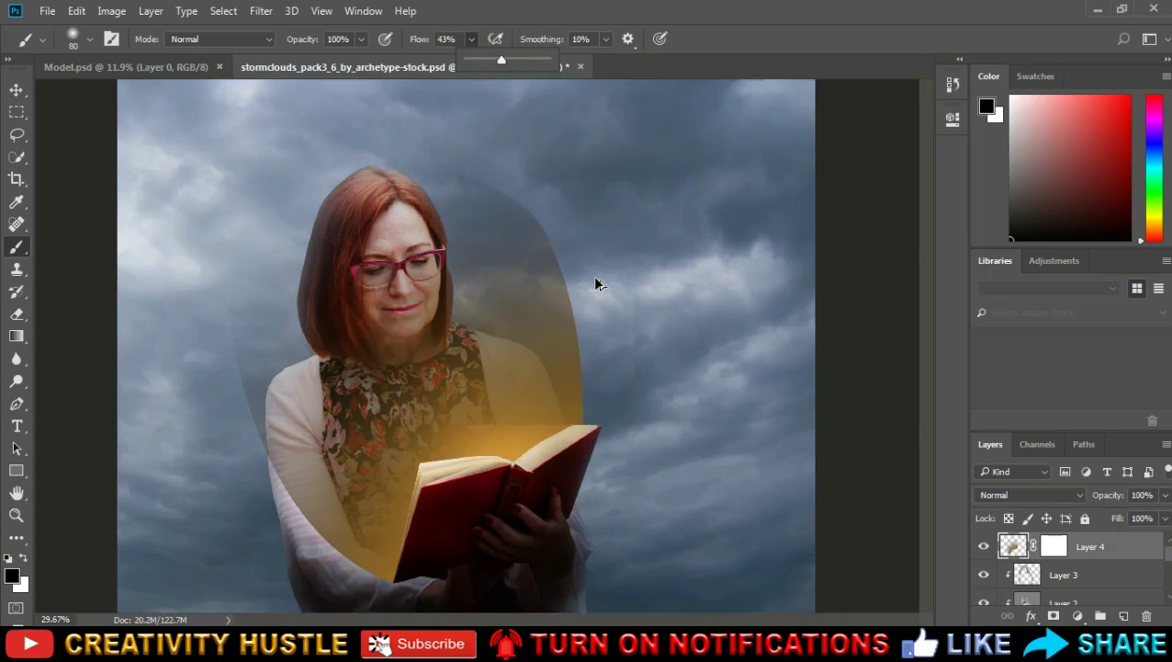
{"action": "scroll", "coordinate": [596, 271], "scroll_direction": "up", "scroll_amount": 1}
{"action": "key", "text": "bracketright"}
{"action": "key", "text": "bracketright"}
{"action": "key", "text": "bracketright"}
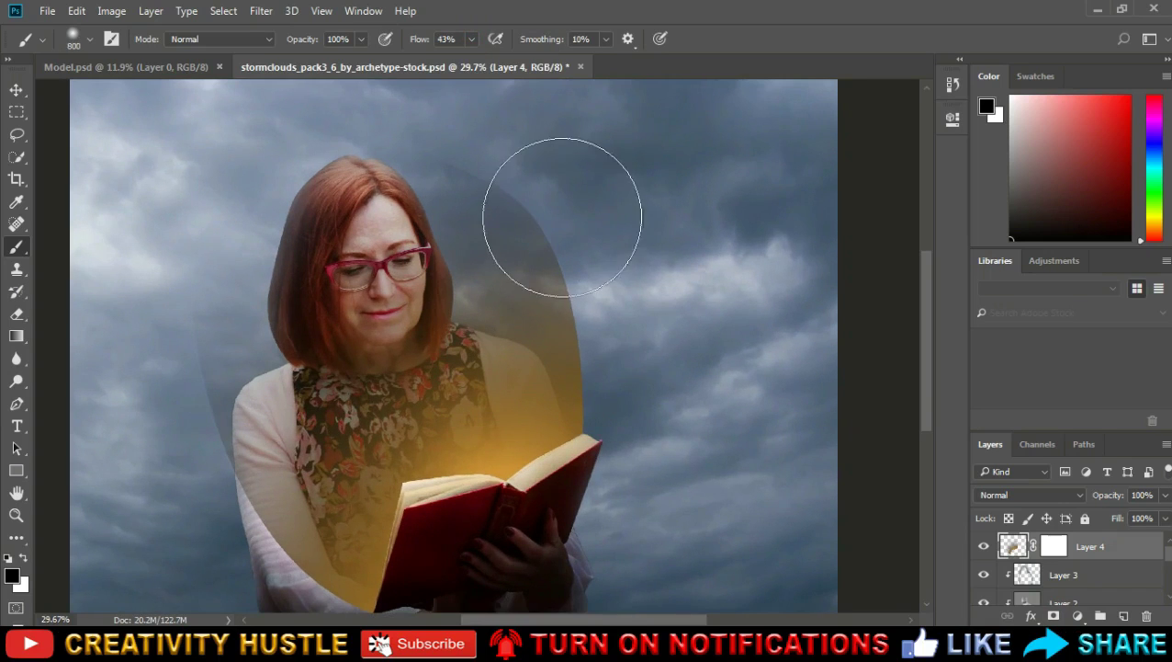
Step: Undo the stray stroke on Layer 4's pixels and paint out the sky halo in black on its mask
{"action": "key", "text": "ctrl+z"}
{"action": "mouse_move", "coordinate": [452, 146]}
{"action": "left_mouse_down"}
{"action": "mouse_move", "coordinate": [496, 165]}
{"action": "mouse_move", "coordinate": [537, 157]}
{"action": "left_mouse_up"}
{"action": "key", "text": "ctrl+z"}
{"action": "left_click", "coordinate": [1056, 546]}
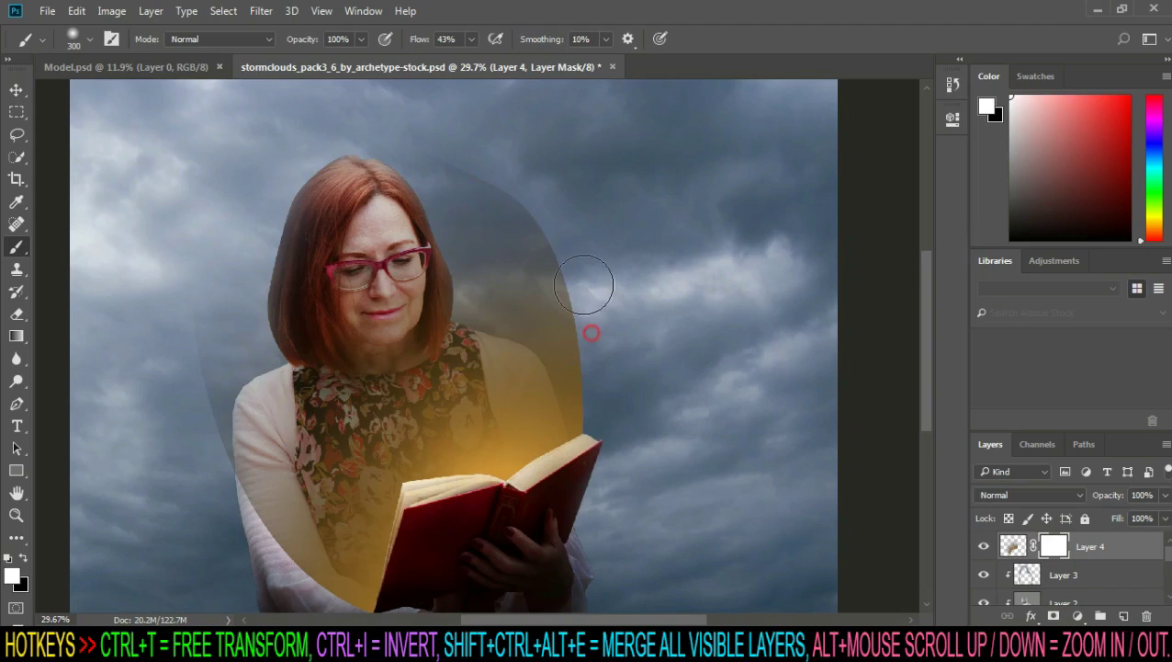
{"action": "key", "text": "x"}
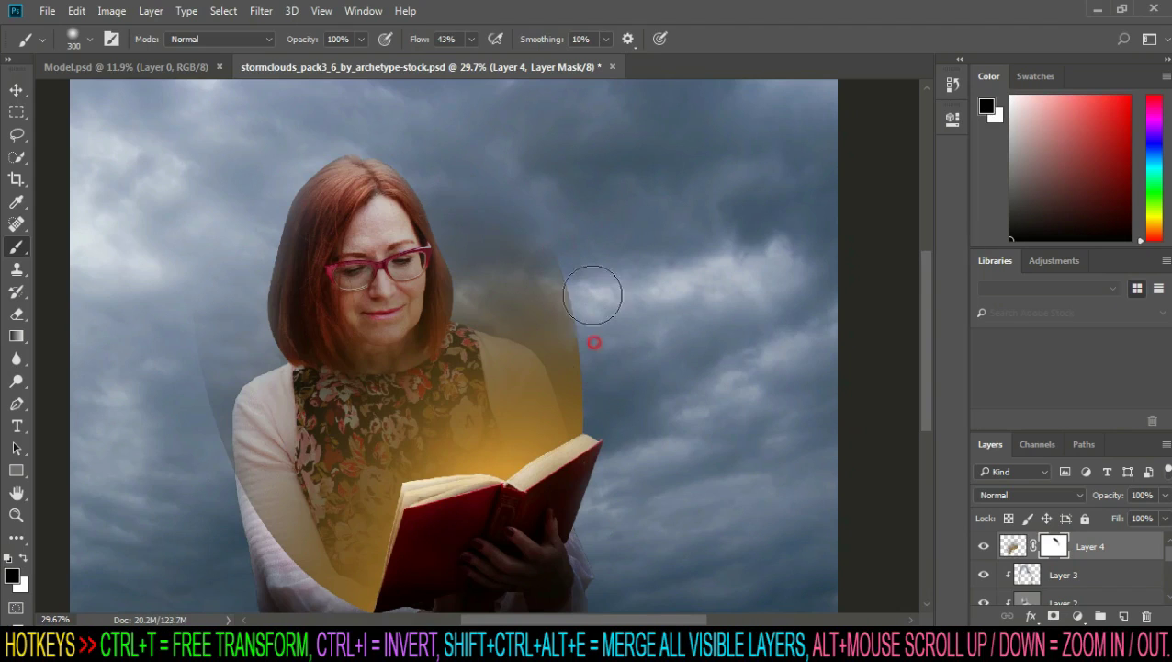
{"action": "left_click_drag", "start_coordinate": [597, 288], "coordinate": [201, 288]}
Step: Shrink the brush to 200, lower its flow, and reselect Layer 4's pixels
{"action": "key", "text": "bracketleft"}
{"action": "key", "text": "bracketleft"}
{"action": "left_click", "coordinate": [471, 38]}
{"action": "left_click_drag", "start_coordinate": [463, 64], "coordinate": [445, 62]}
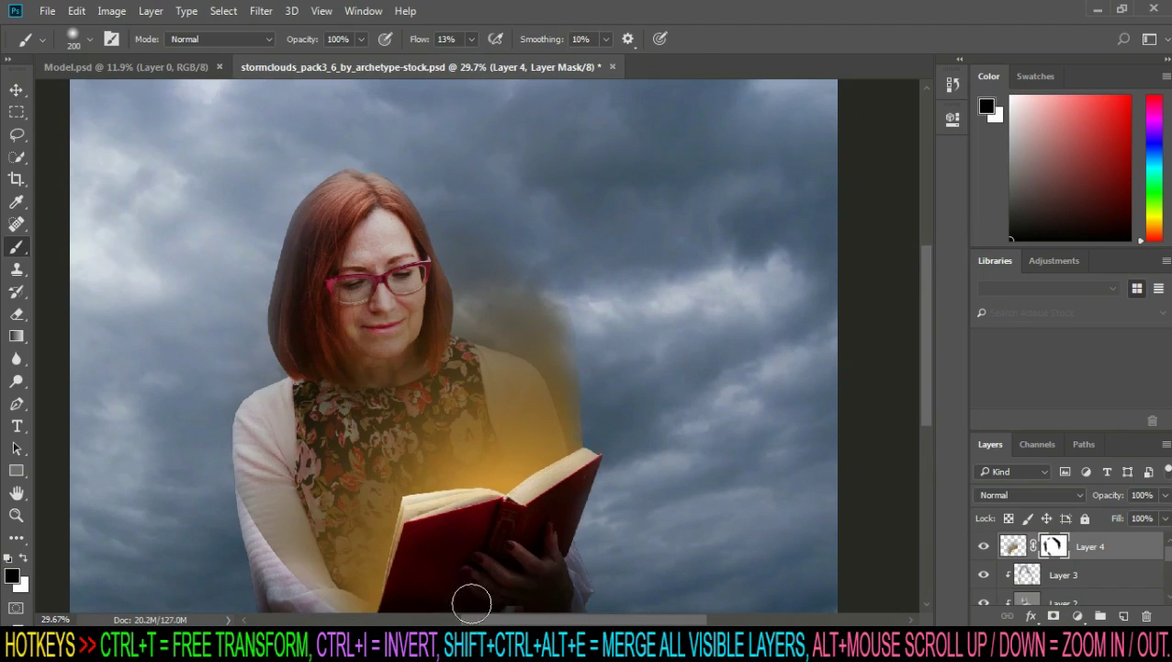
{"action": "scroll", "coordinate": [276, 459], "scroll_direction": "down", "scroll_amount": 2}
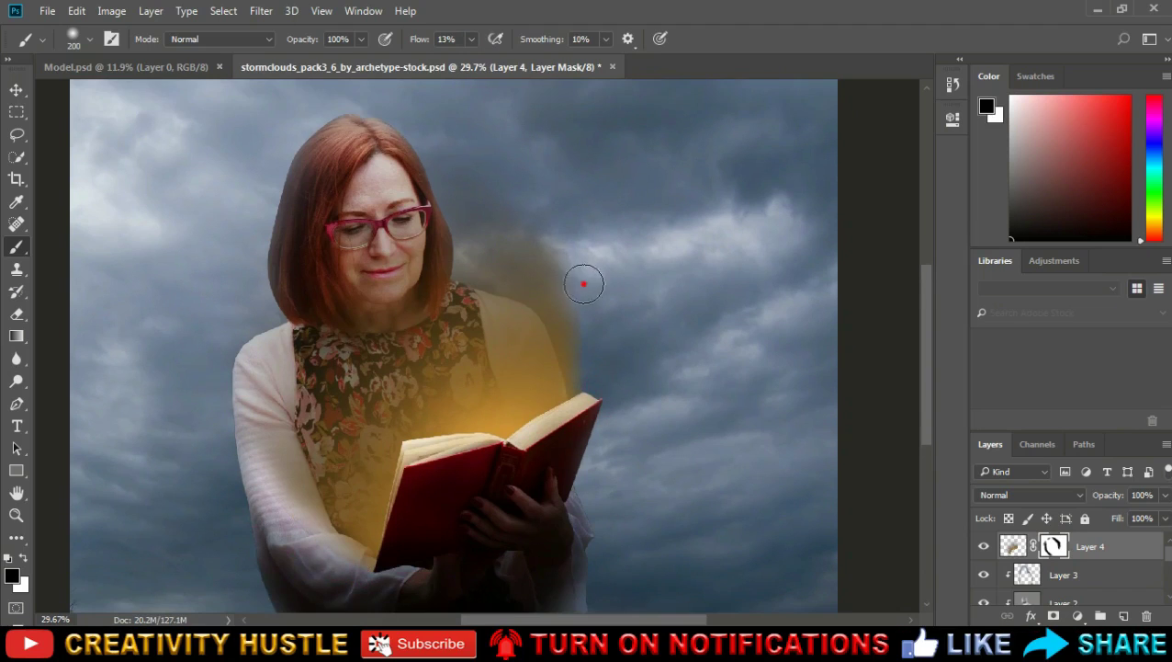
{"action": "scroll", "coordinate": [584, 284], "scroll_direction": "up", "scroll_amount": 3}
{"action": "scroll", "coordinate": [615, 398], "scroll_direction": "down", "scroll_amount": 2}
{"action": "scroll", "coordinate": [506, 188], "scroll_direction": "down", "scroll_amount": 3}
{"action": "scroll", "coordinate": [589, 324], "scroll_direction": "up", "scroll_amount": 2}
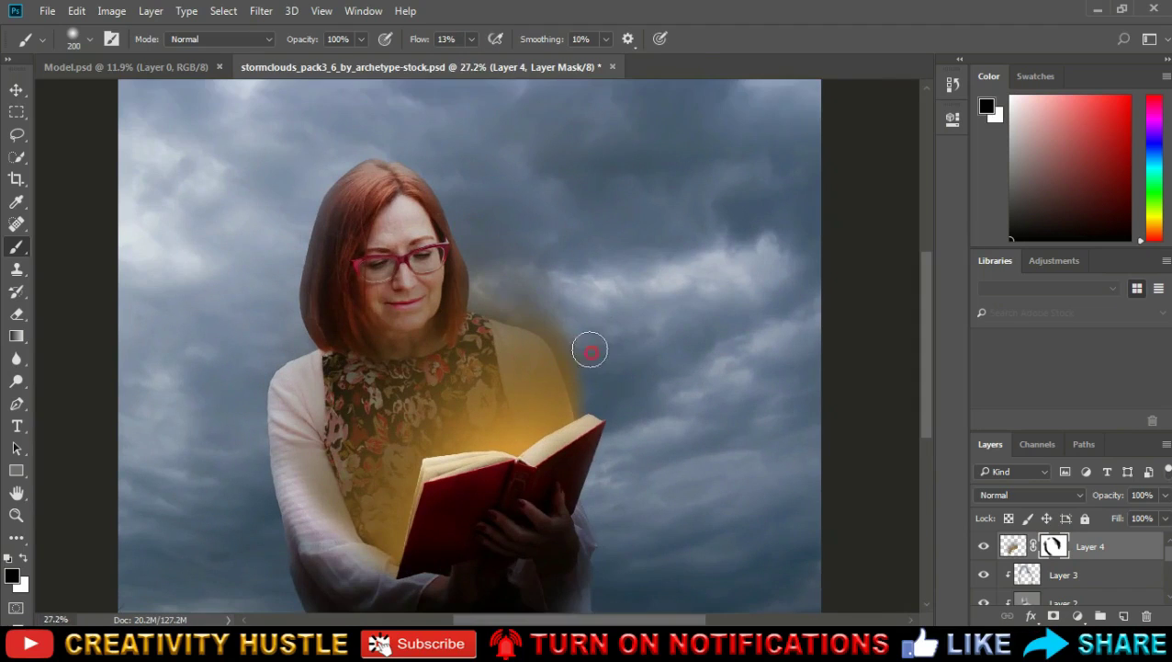
{"action": "scroll", "coordinate": [509, 278], "scroll_direction": "down", "scroll_amount": 1}
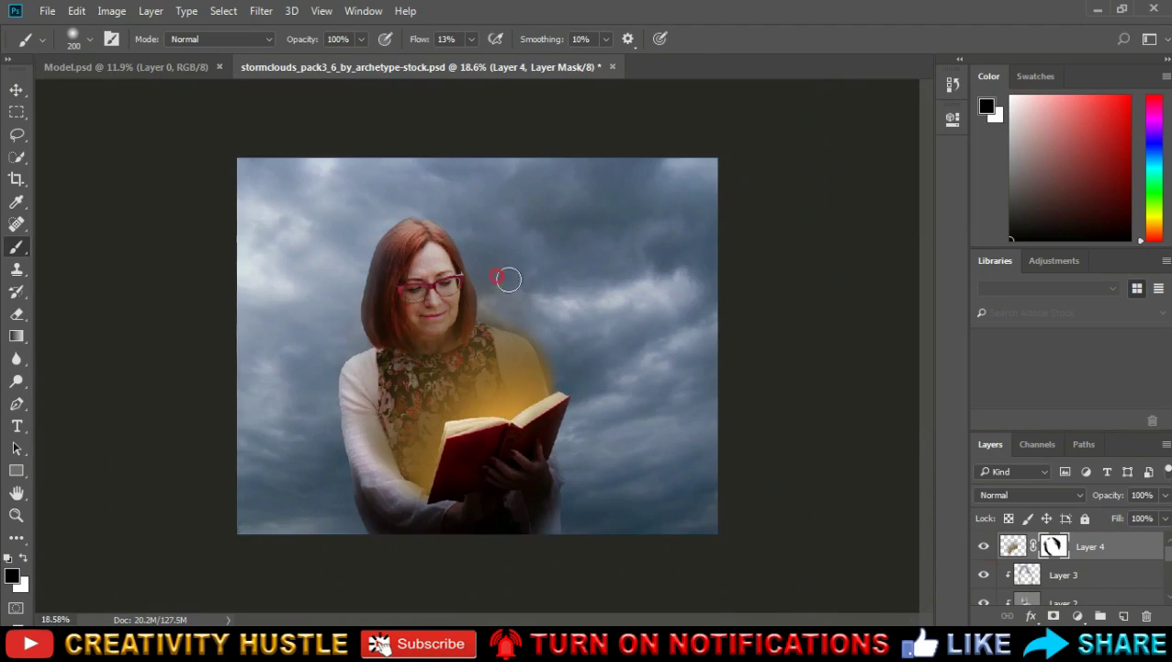
{"action": "left_click", "coordinate": [1012, 546]}
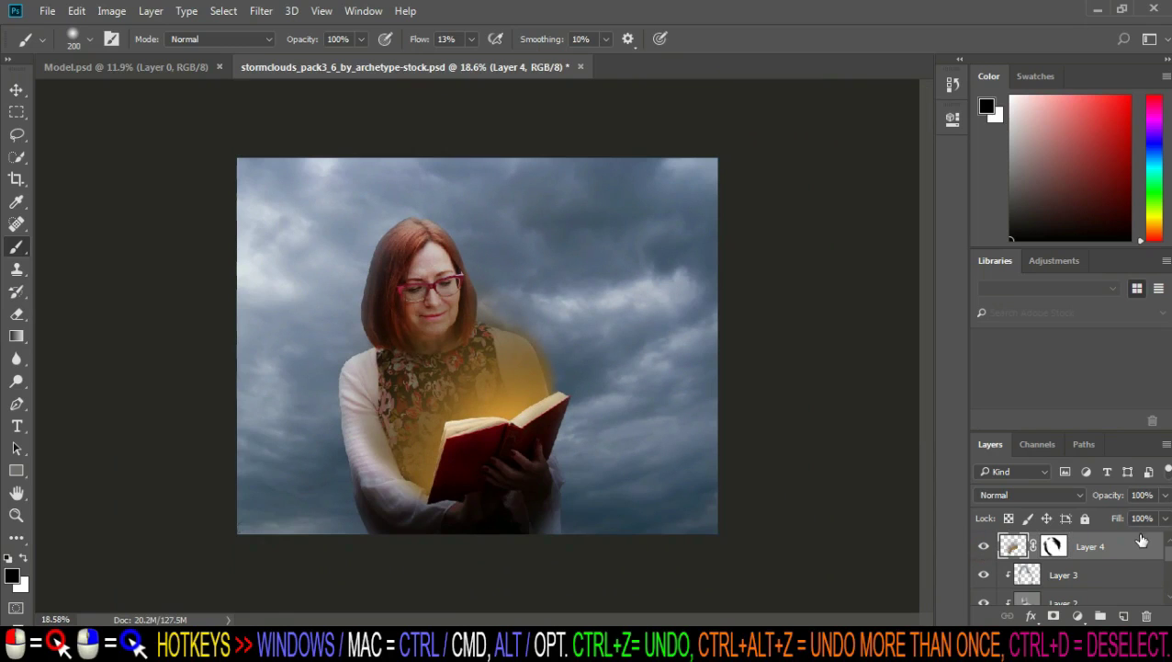
Step: Try Overlay on Layer 4, then duplicate it and set the copy to Hard Light
{"action": "left_click", "coordinate": [1082, 494]}
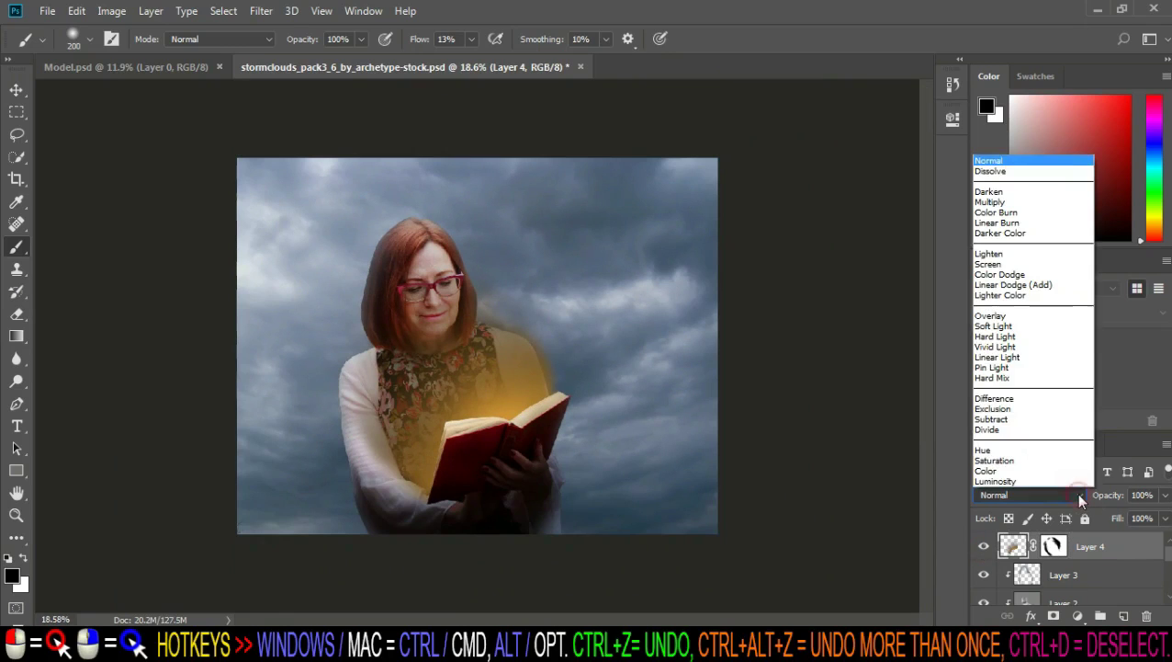
{"action": "left_click", "coordinate": [1028, 320]}
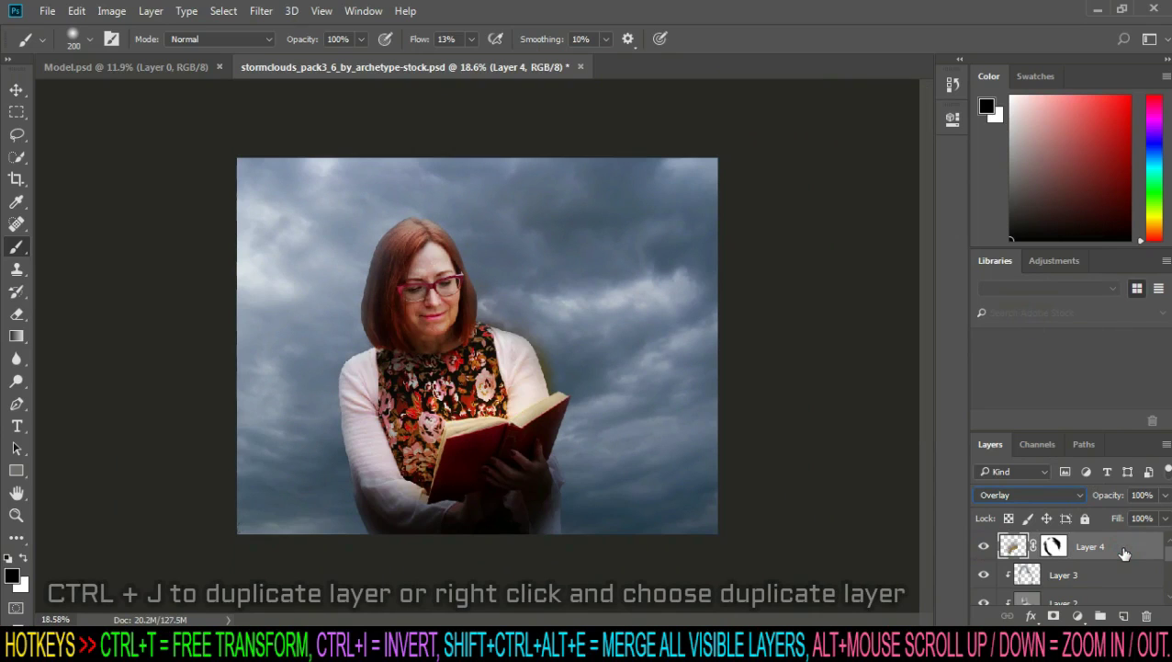
{"action": "key", "text": "ctrl+j"}
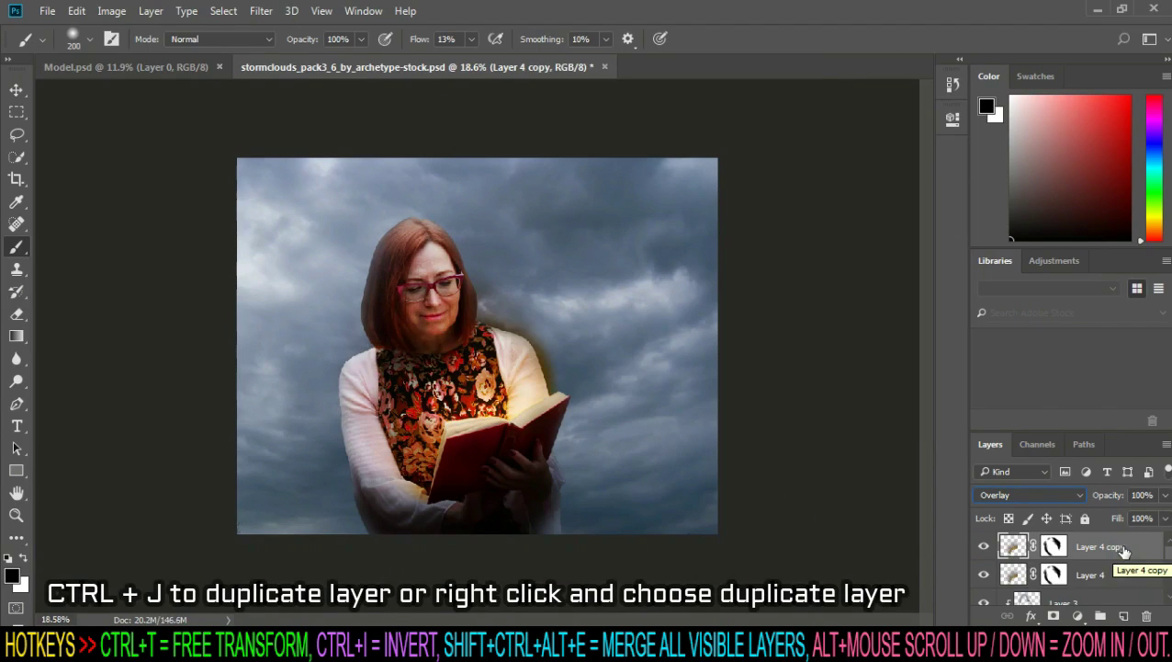
{"action": "left_click", "coordinate": [1052, 492]}
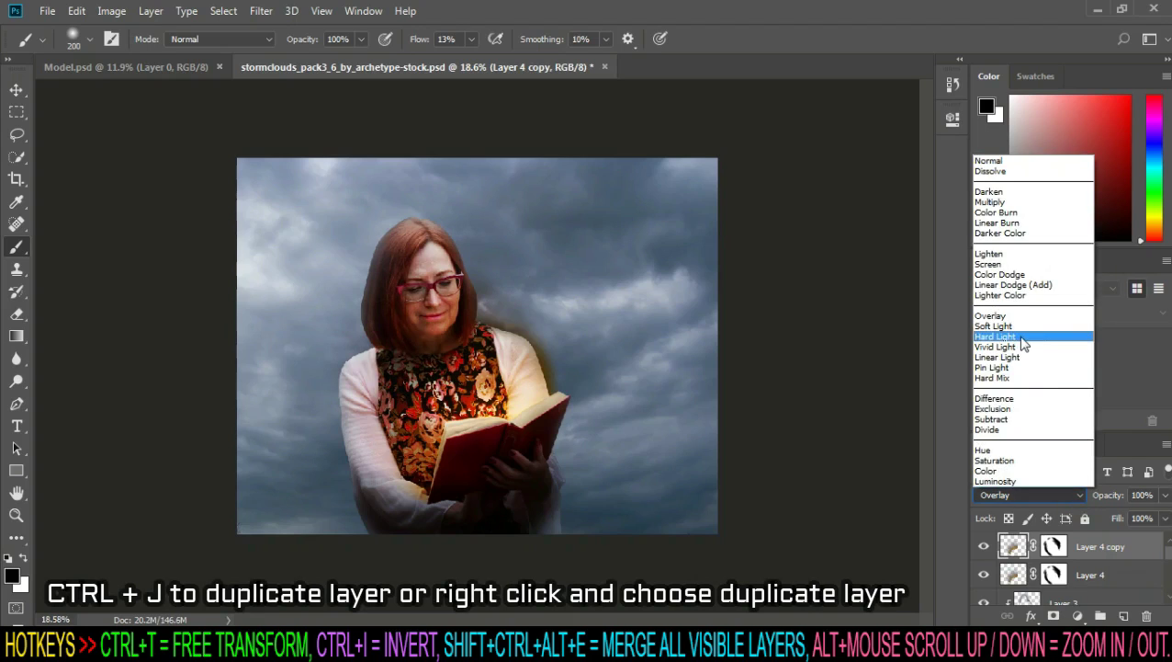
{"action": "left_click", "coordinate": [1021, 337]}
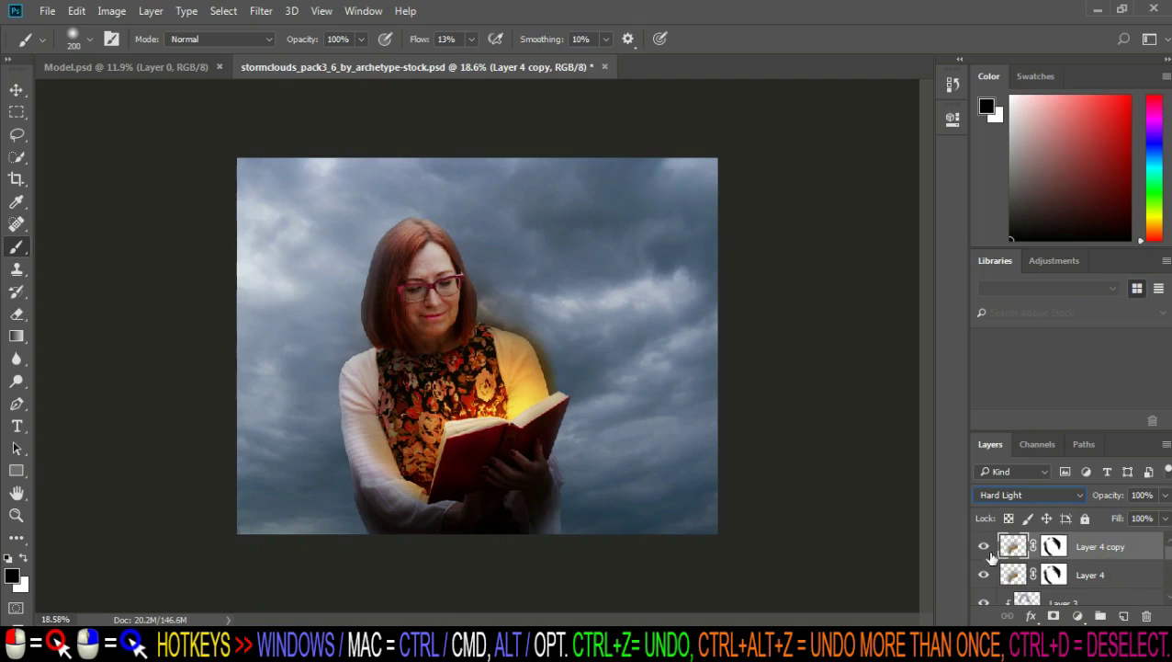
Step: Hide Layer 4 copy to compare, and switch Layer 4 to Soft Light
{"action": "left_click", "coordinate": [984, 547]}
{"action": "left_click", "coordinate": [1106, 573]}
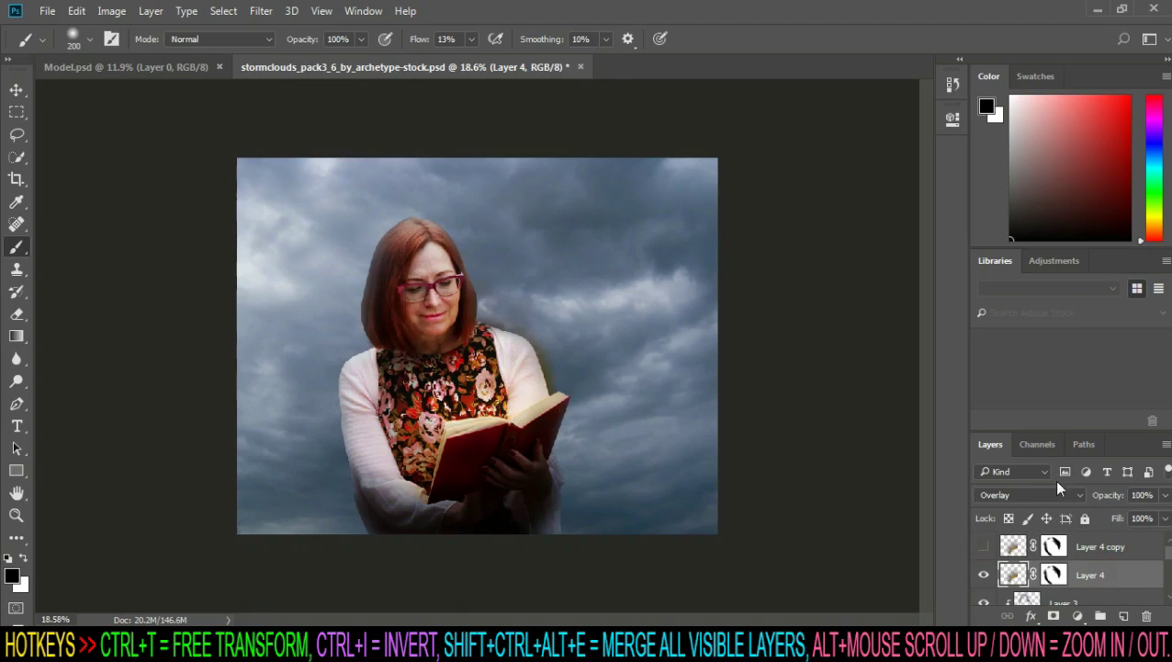
{"action": "left_click", "coordinate": [1057, 495]}
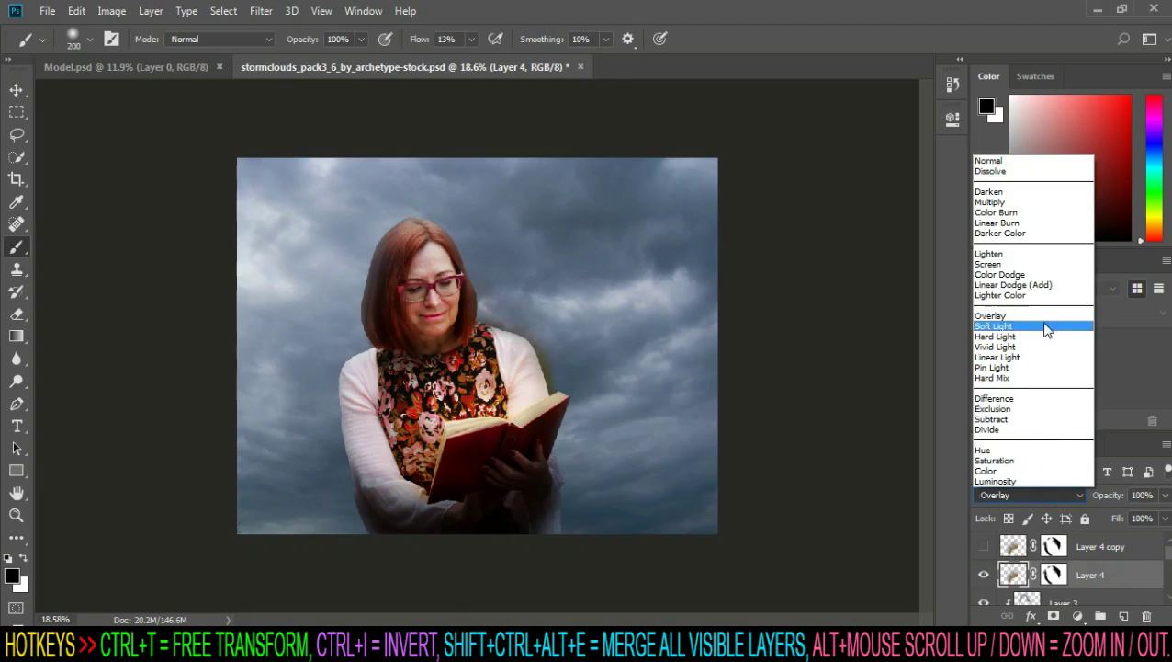
{"action": "left_click", "coordinate": [1047, 327]}
{"action": "left_click", "coordinate": [1115, 546]}
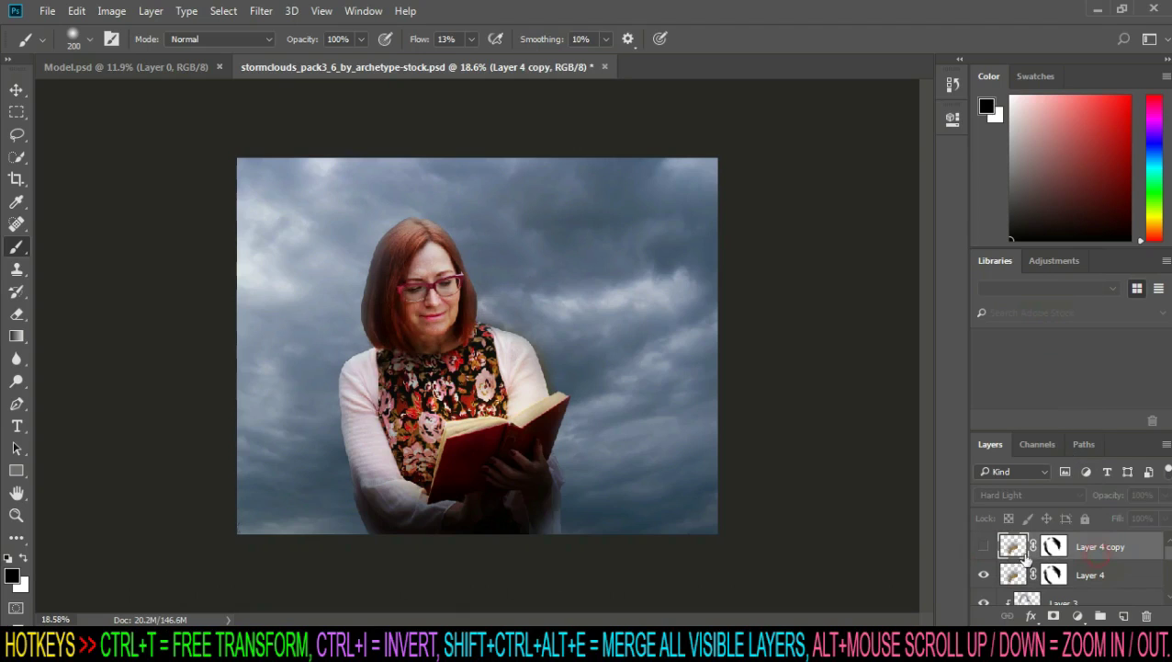
Step: Set Layer 4 copy's blend mode to Screen to brighten the book's glow
{"action": "left_click", "coordinate": [984, 546]}
{"action": "left_click", "coordinate": [1080, 501]}
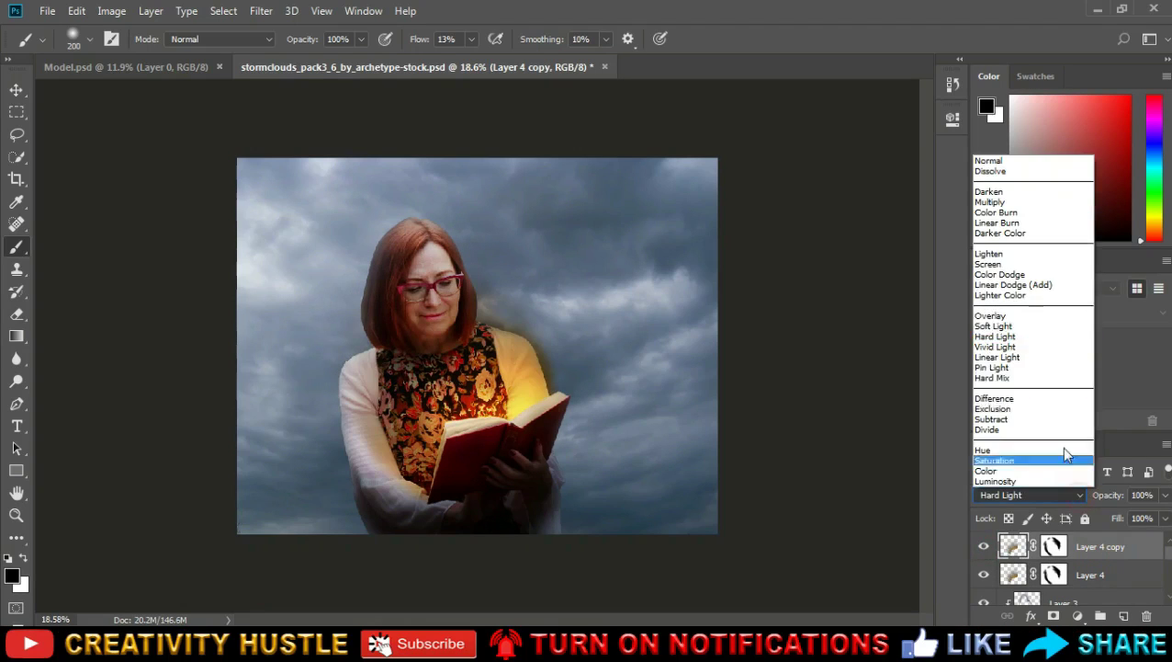
{"action": "left_click", "coordinate": [1024, 266]}
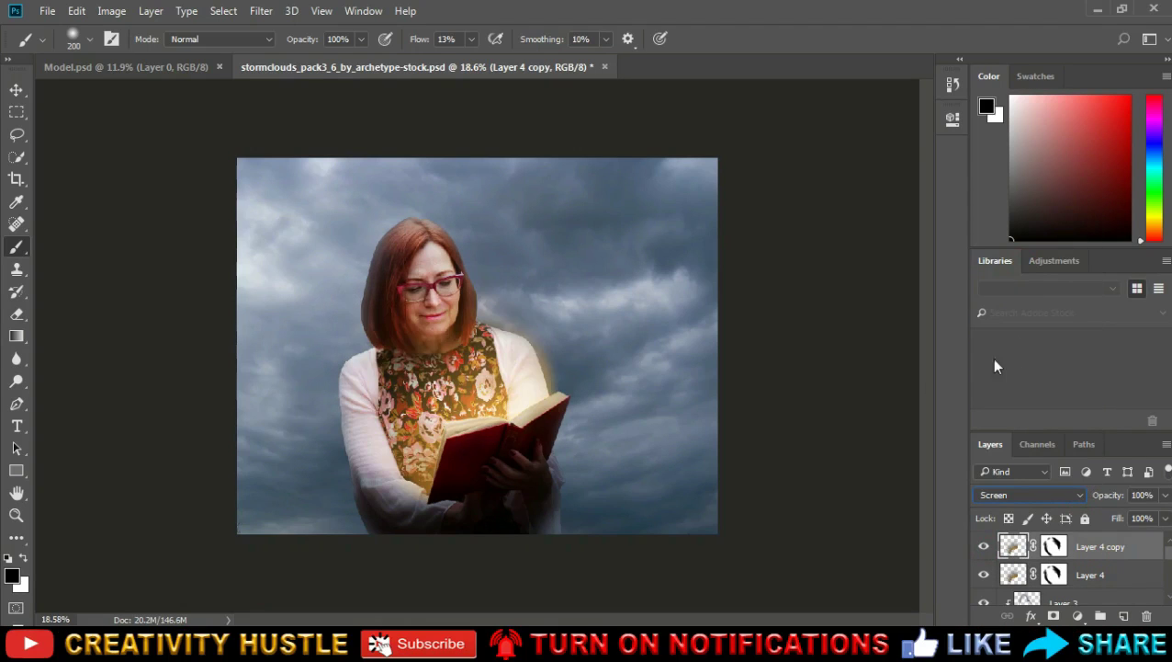
{"action": "left_click", "coordinate": [1124, 576]}
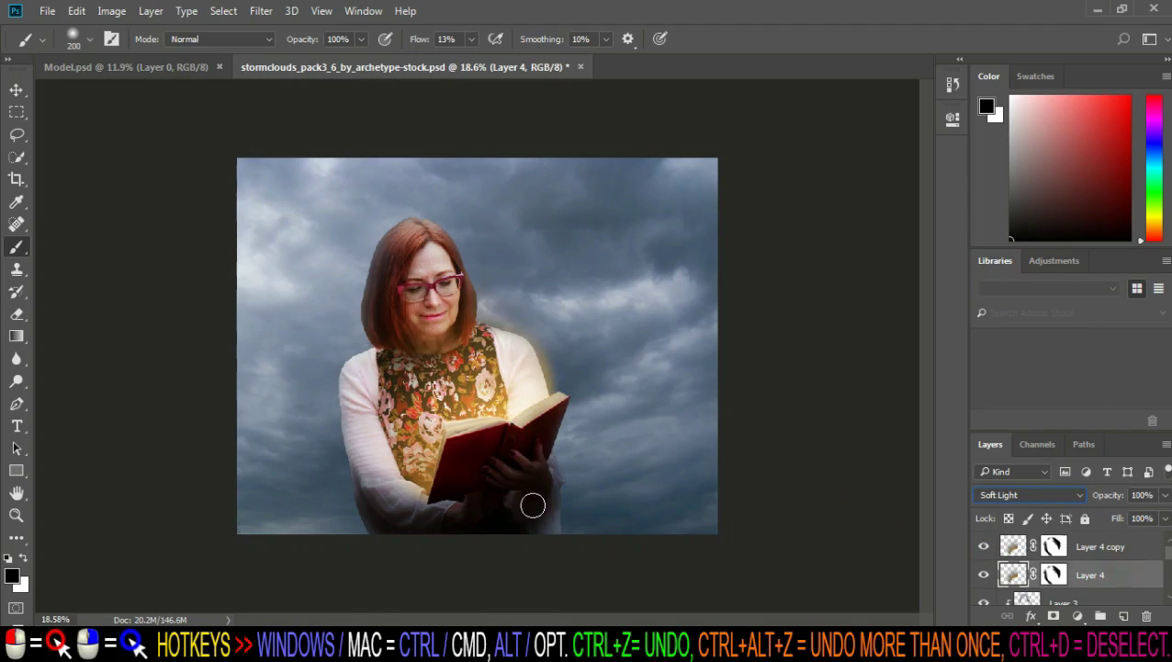
{"action": "left_click", "coordinate": [16, 89]}
{"action": "left_click", "coordinate": [1099, 546]}
Step: Dim the bright glow layer's opacity to about 76%
{"action": "scroll", "coordinate": [515, 446], "scroll_direction": "up", "scroll_amount": 3}
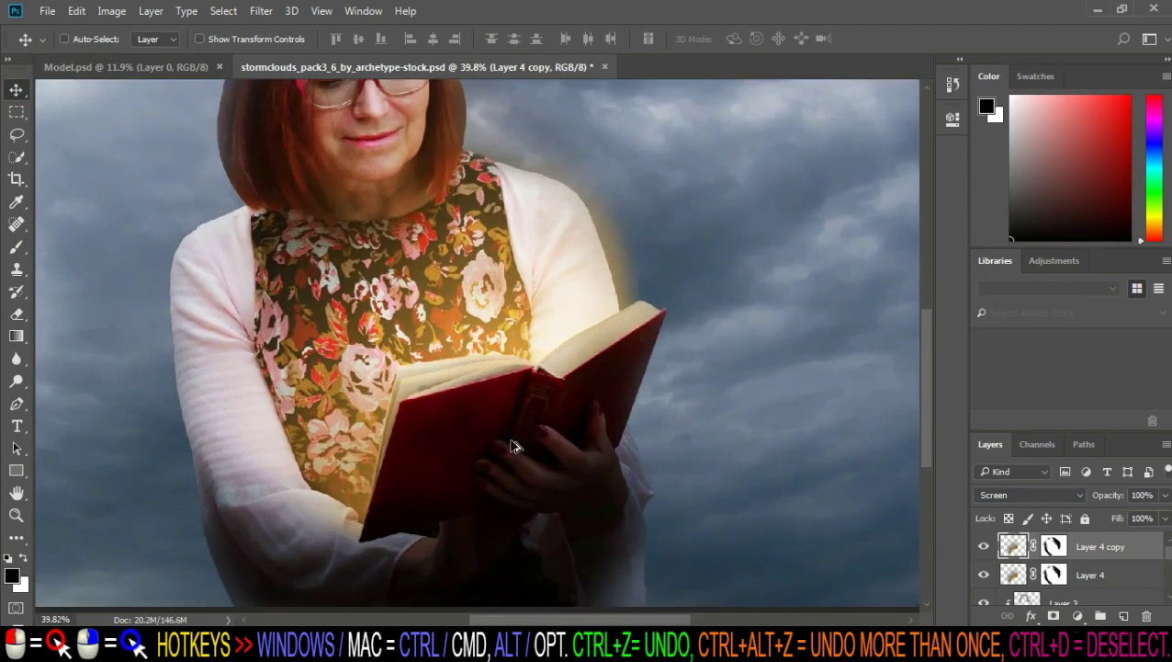
{"action": "scroll", "coordinate": [529, 441], "scroll_direction": "down", "scroll_amount": 2}
{"action": "scroll", "coordinate": [529, 441], "scroll_direction": "up", "scroll_amount": 1}
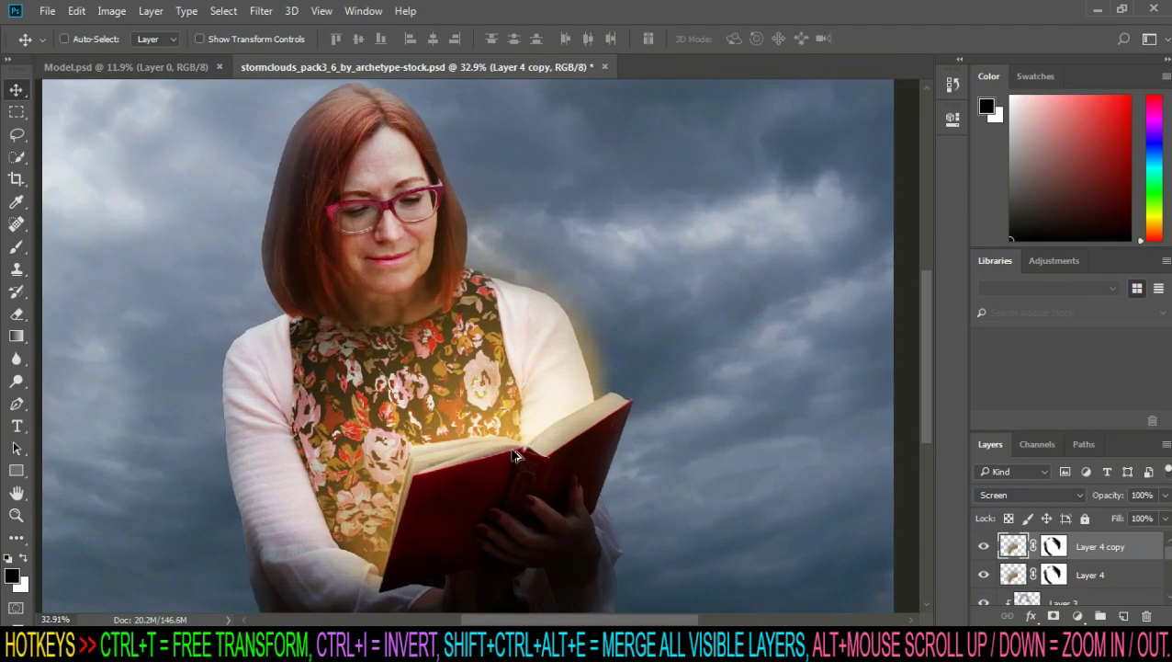
{"action": "left_click", "coordinate": [1164, 494]}
{"action": "left_click_drag", "start_coordinate": [1164, 517], "coordinate": [1147, 518]}
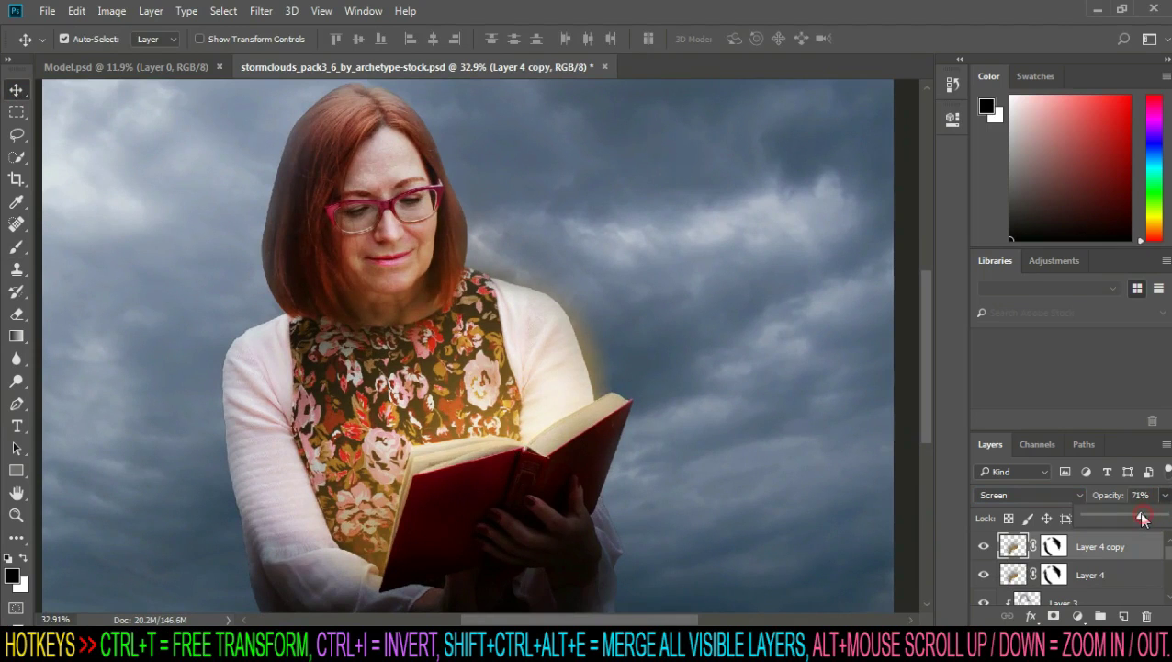
{"action": "scroll", "coordinate": [599, 418], "scroll_direction": "down", "scroll_amount": 1}
{"action": "scroll", "coordinate": [588, 433], "scroll_direction": "up", "scroll_amount": 1}
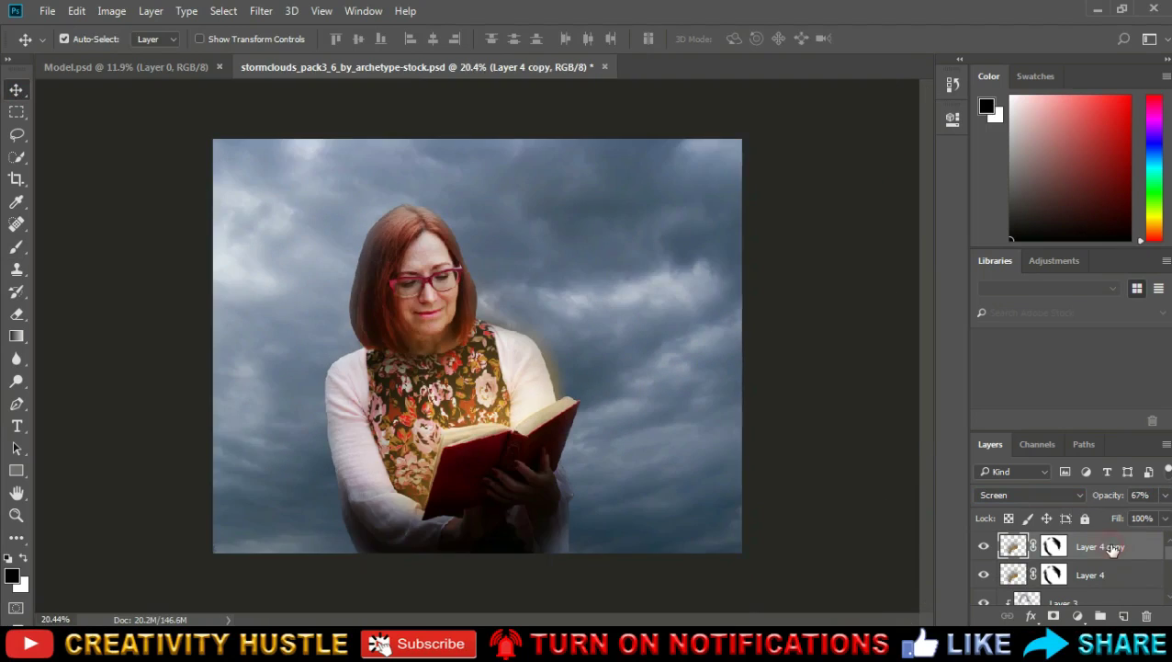
Step: Duplicate the glow layer and set the copy to Hard Light at 39% opacity
{"action": "key", "text": "ctrl+j"}
{"action": "left_click", "coordinate": [1103, 547]}
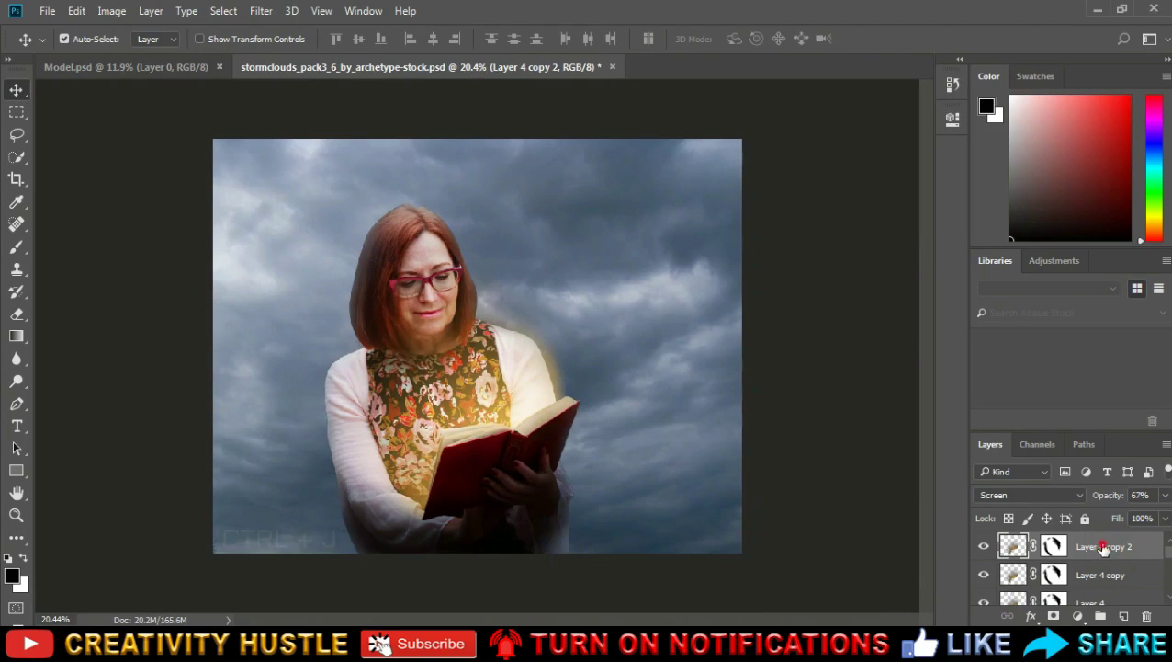
{"action": "left_click", "coordinate": [1083, 495]}
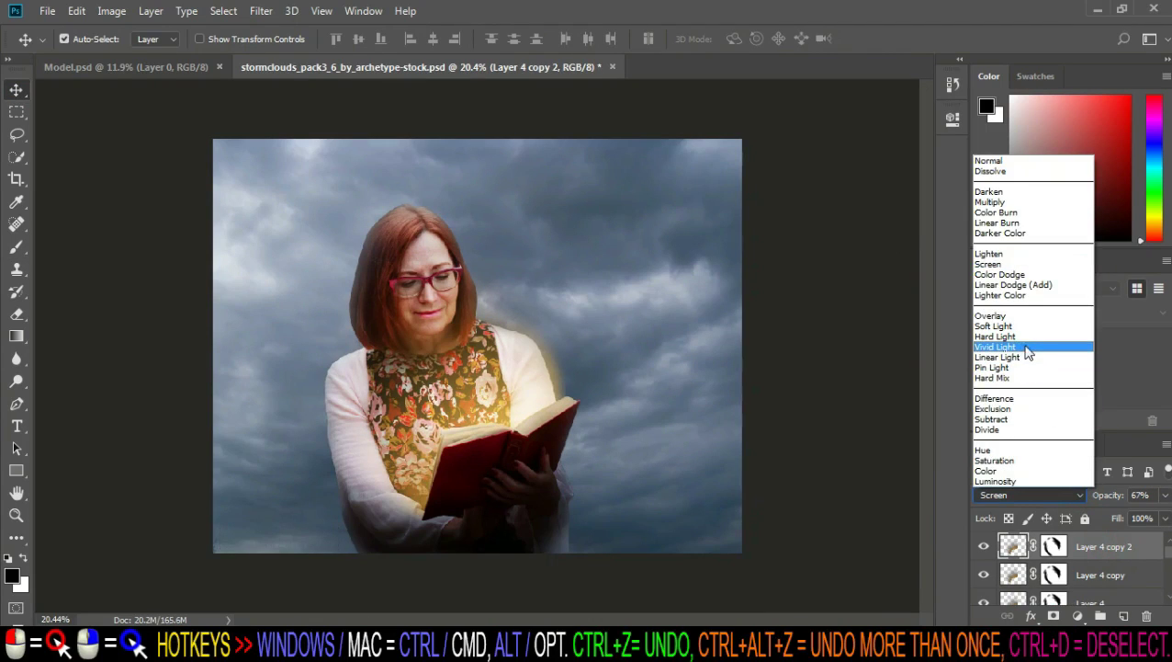
{"action": "left_click", "coordinate": [1018, 336]}
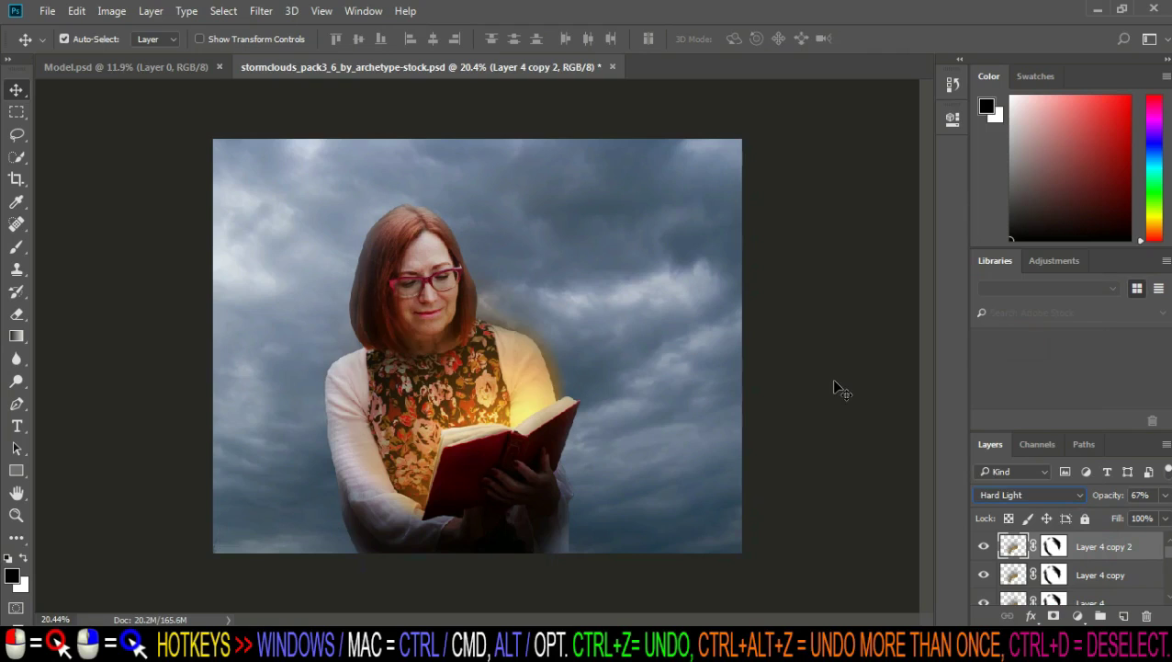
{"action": "left_click", "coordinate": [1163, 496]}
{"action": "left_click_drag", "start_coordinate": [1136, 519], "coordinate": [1121, 519]}
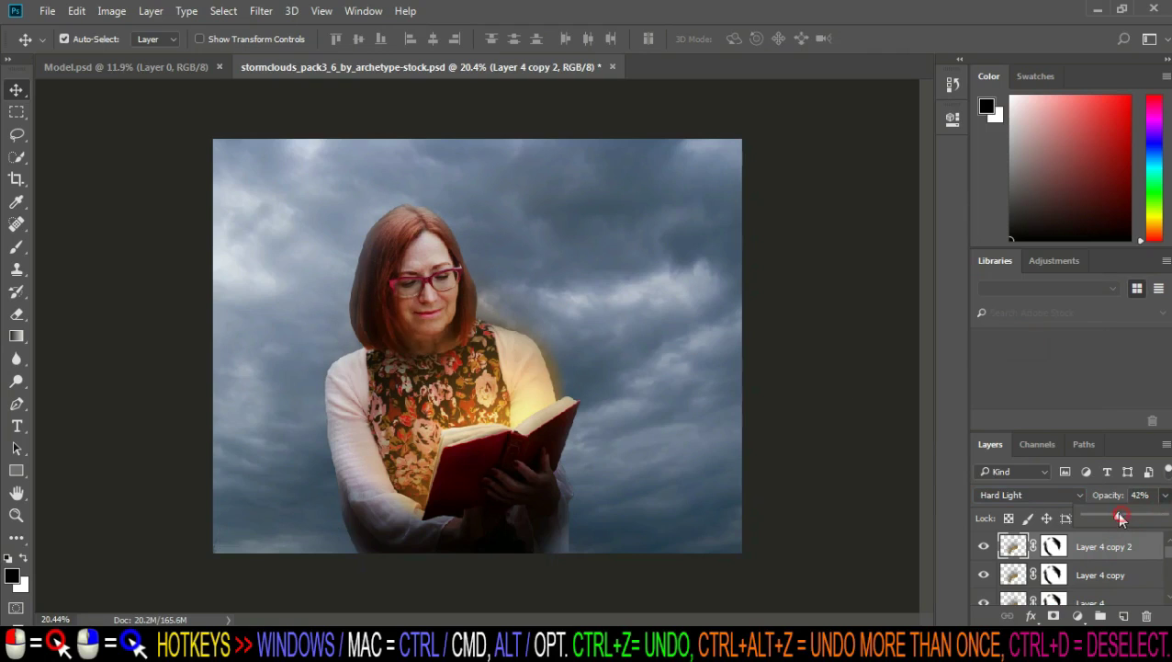
{"action": "left_click", "coordinate": [1117, 517]}
{"action": "left_click", "coordinate": [1163, 496]}
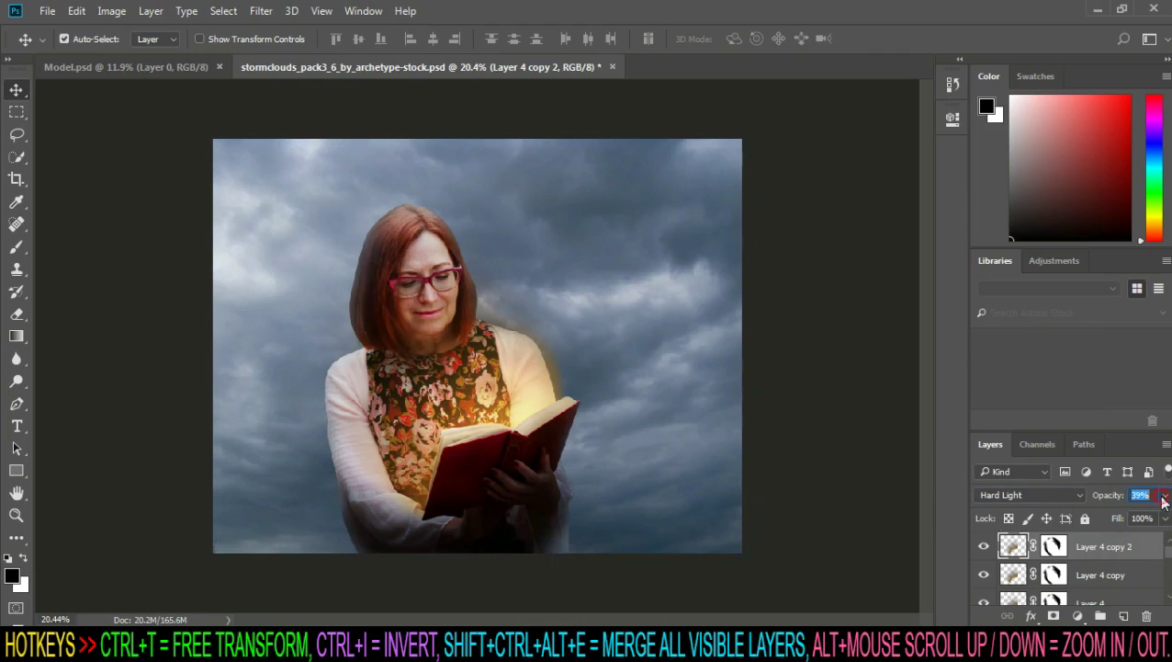
Step: Select Layer 4's mask with the Brush tool, then hide and remove both duplicated glow layers
{"action": "left_click", "coordinate": [542, 443], "text": "ctrl"}
{"action": "scroll", "coordinate": [541, 439], "scroll_direction": "up", "scroll_amount": 4}
{"action": "scroll", "coordinate": [537, 432], "scroll_direction": "down", "scroll_amount": 2}
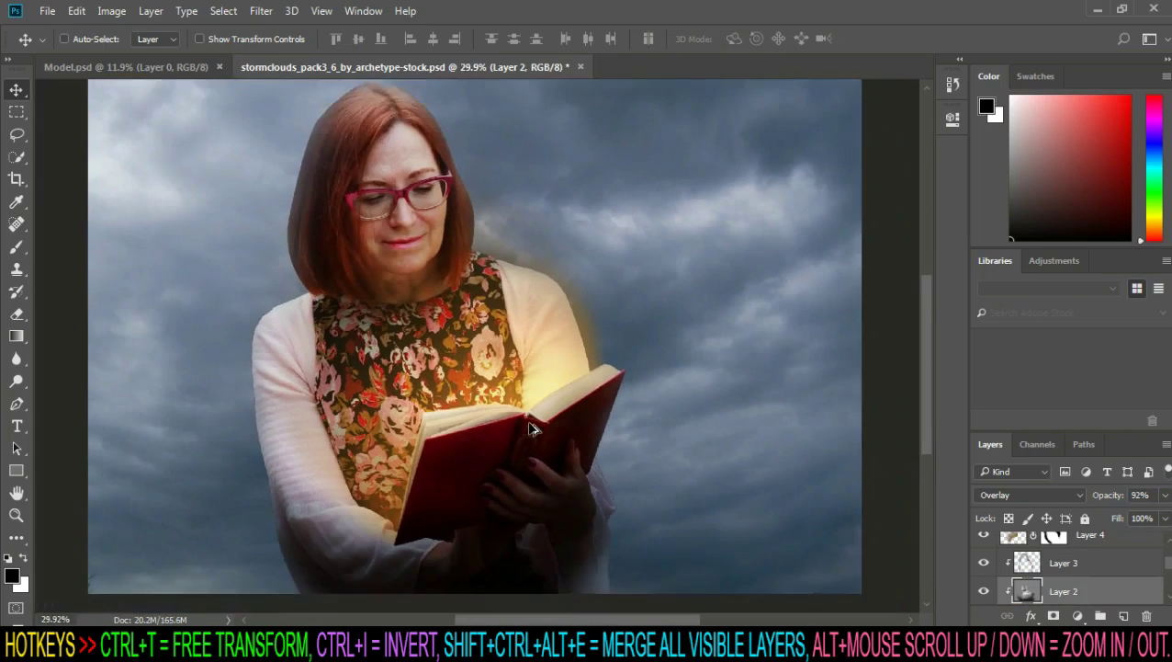
{"action": "scroll", "coordinate": [532, 428], "scroll_direction": "down", "scroll_amount": 2}
{"action": "scroll", "coordinate": [531, 428], "scroll_direction": "down", "scroll_amount": 2}
{"action": "scroll", "coordinate": [1056, 565], "scroll_direction": "up", "scroll_amount": 1}
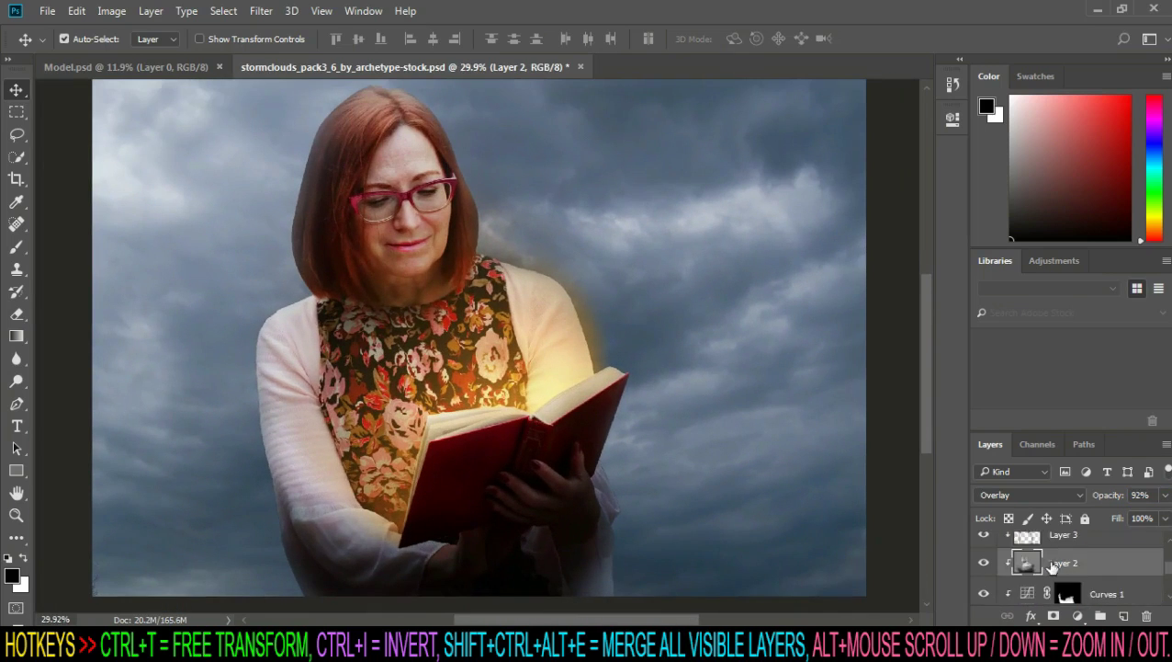
{"action": "scroll", "coordinate": [1057, 569], "scroll_direction": "up", "scroll_amount": 1}
{"action": "scroll", "coordinate": [1056, 569], "scroll_direction": "down", "scroll_amount": 1}
{"action": "left_click", "coordinate": [1048, 586]}
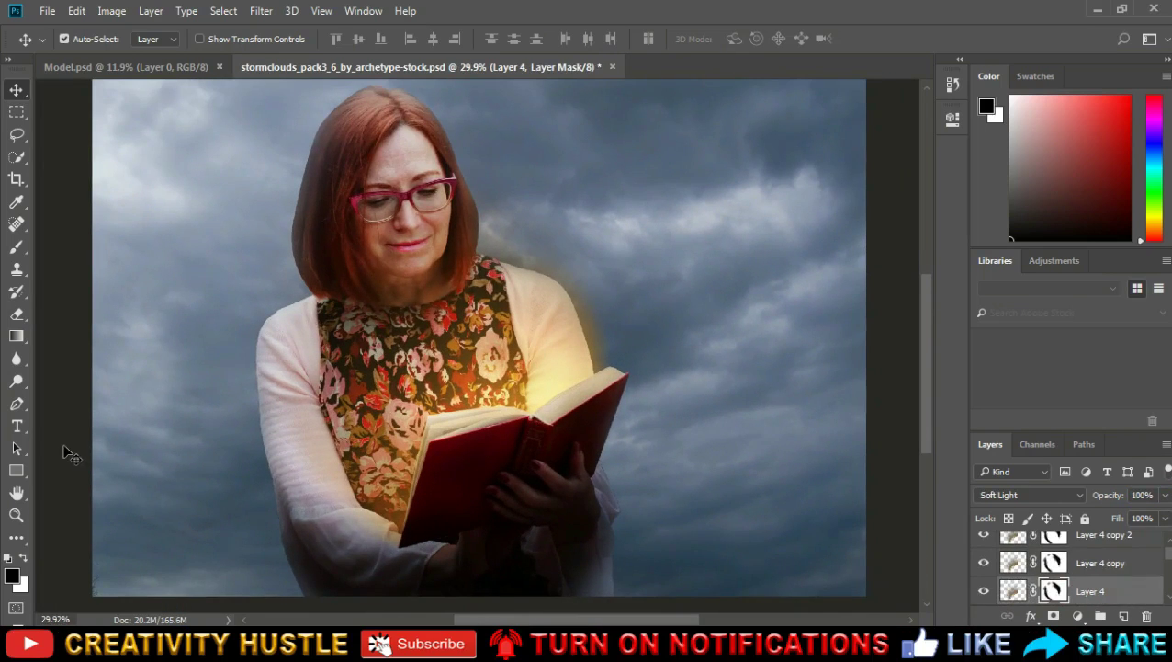
{"action": "key", "text": "b"}
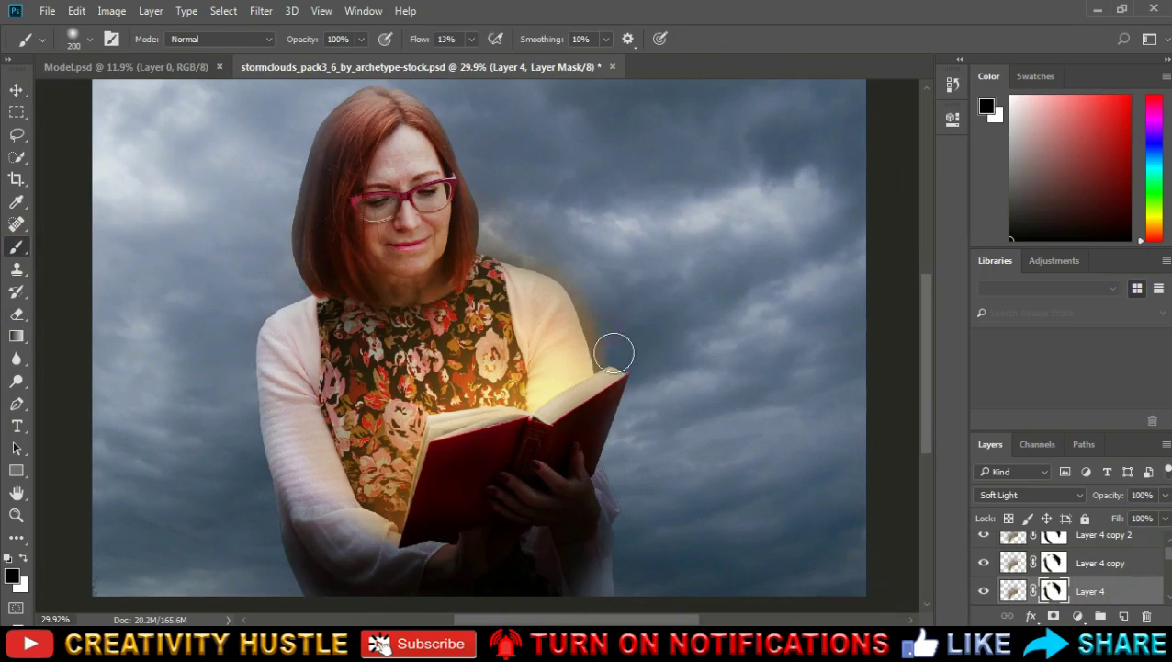
{"action": "left_click", "coordinate": [984, 591], "text": "alt"}
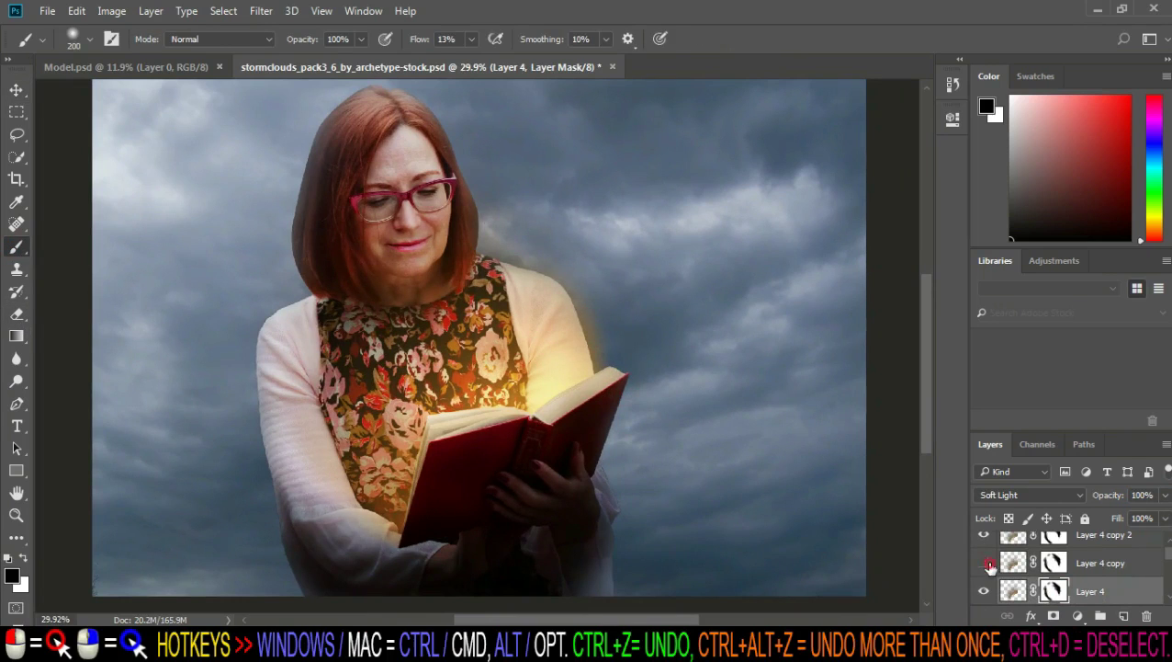
{"action": "left_click", "coordinate": [1107, 563]}
Step: Delete the old glow copies, duplicate Layer 4 twice, and set Layer 4 copy to Overlay
{"action": "key", "text": "Delete"}
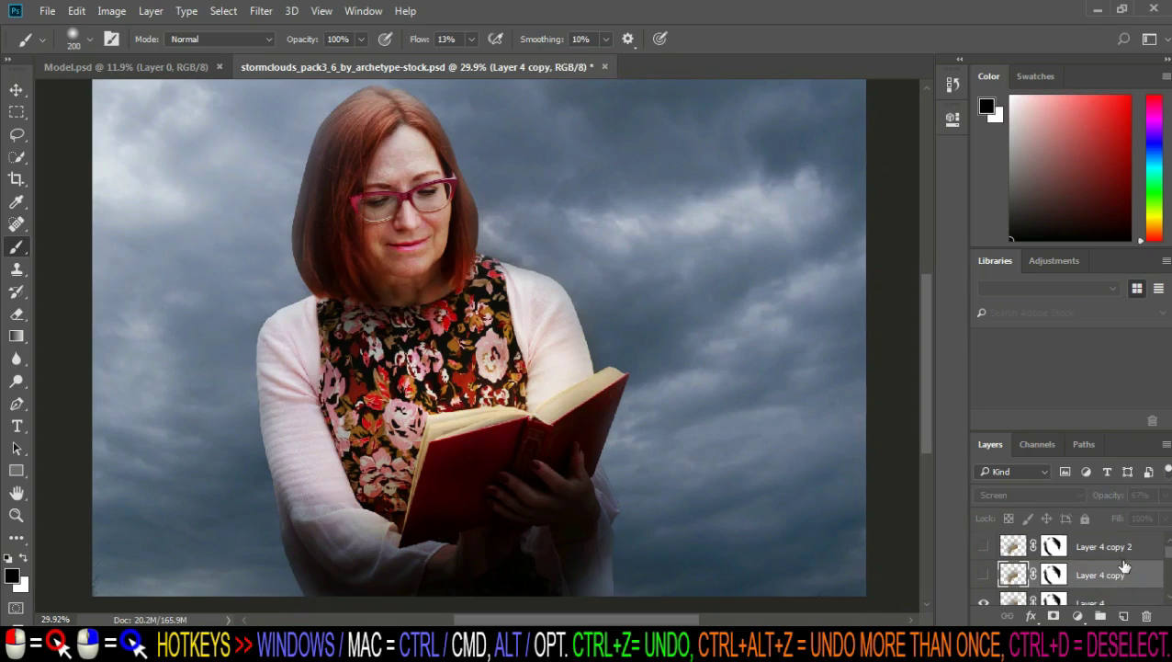
{"action": "key", "text": "Delete"}
{"action": "key", "text": "ctrl+j"}
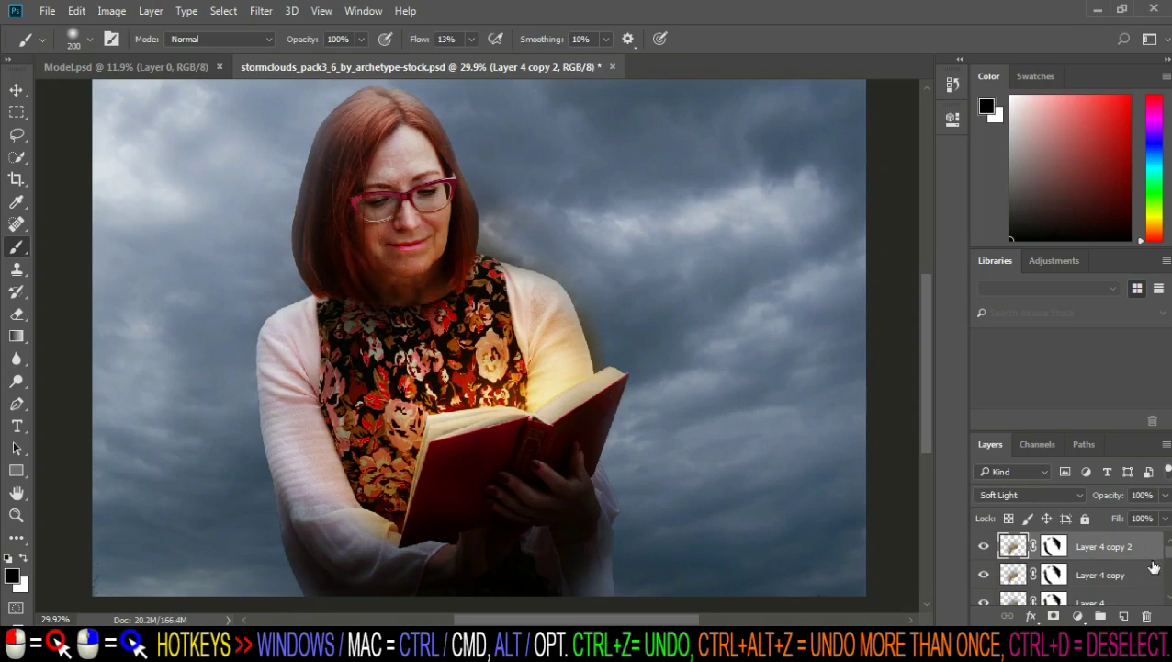
{"action": "key", "text": "ctrl+j"}
{"action": "left_click", "coordinate": [1080, 497]}
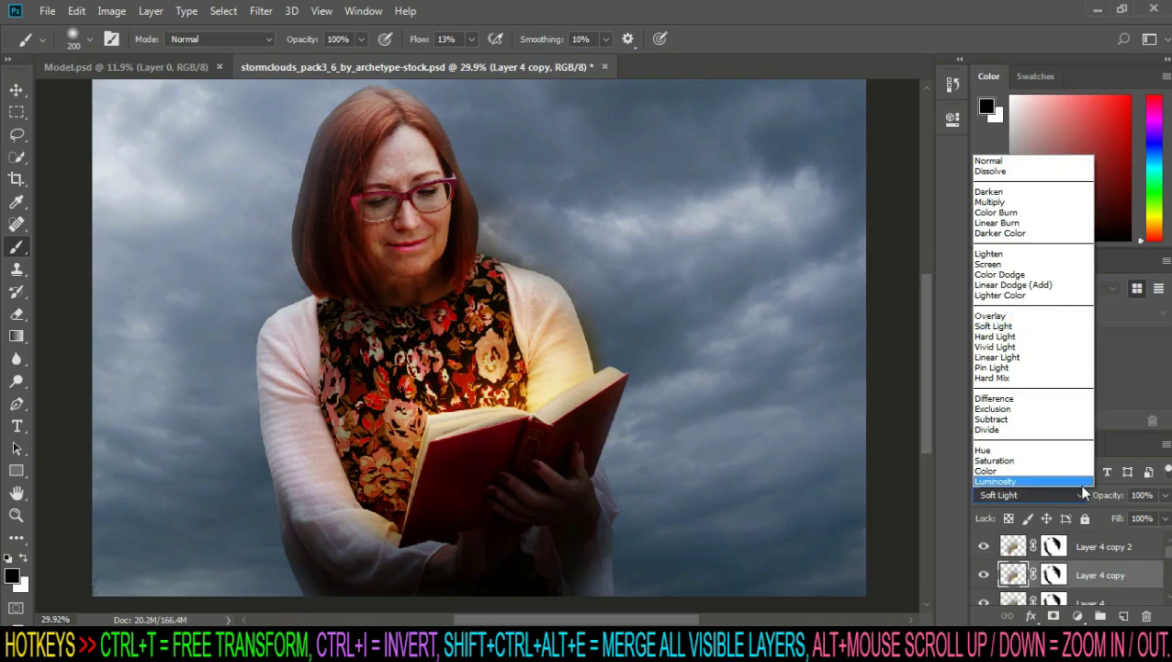
{"action": "left_click", "coordinate": [1045, 318]}
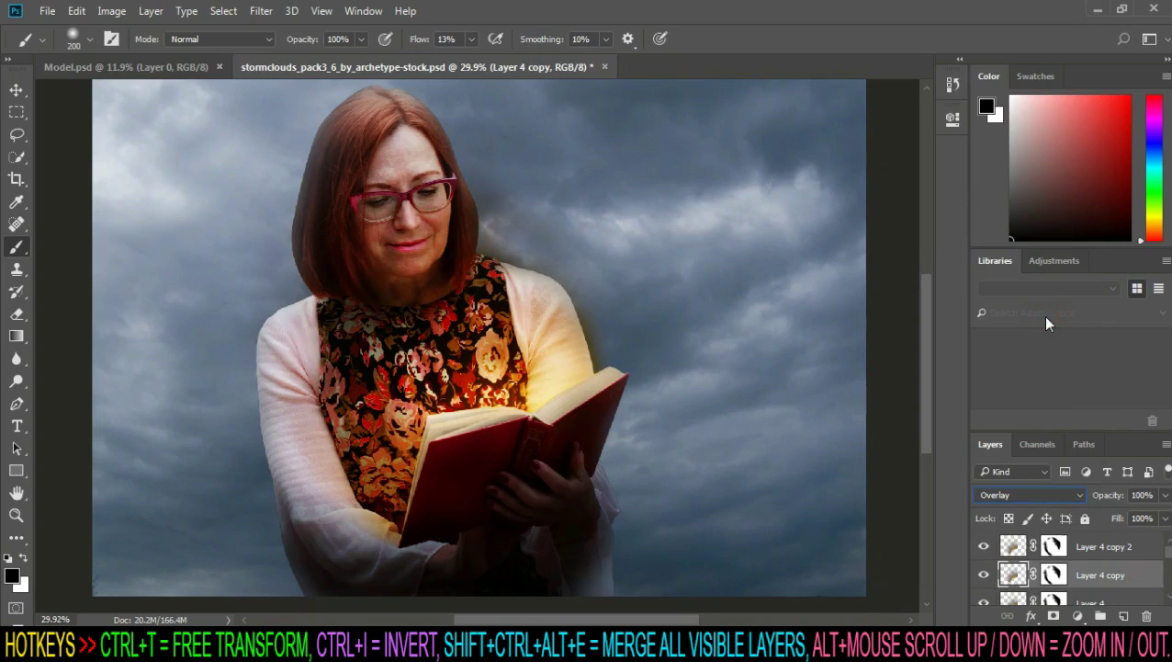
Step: Set Layer 4 copy 2 to Screen and add an empty Layer 5 on top
{"action": "left_click", "coordinate": [1098, 546]}
{"action": "left_click", "coordinate": [1080, 496]}
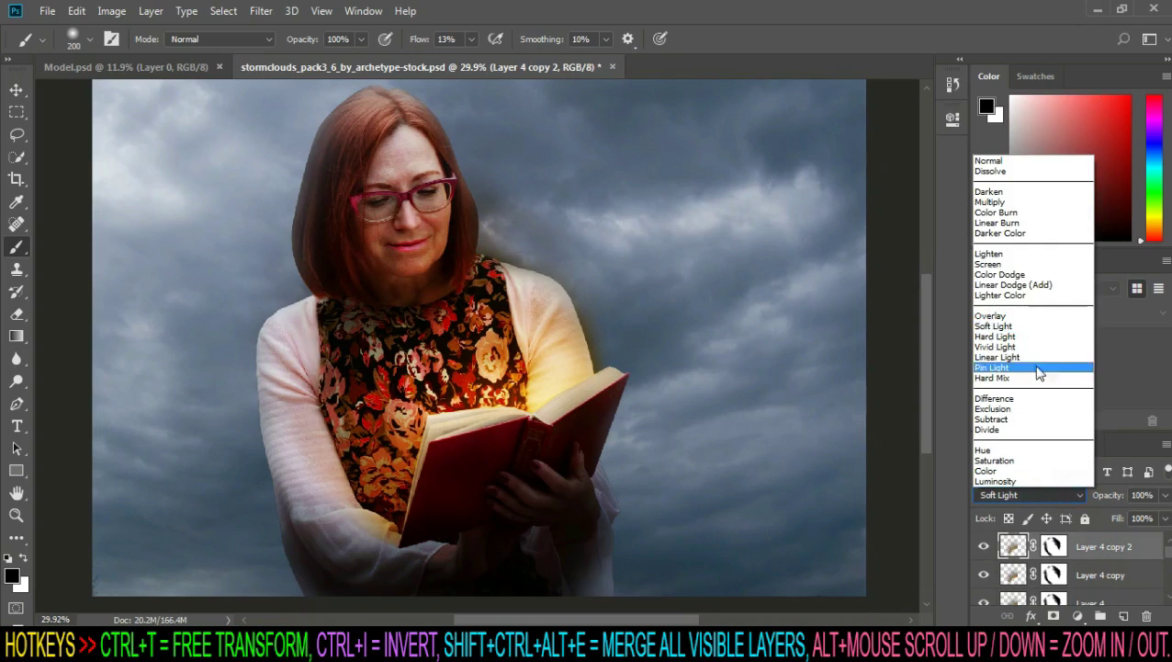
{"action": "left_click", "coordinate": [1021, 260]}
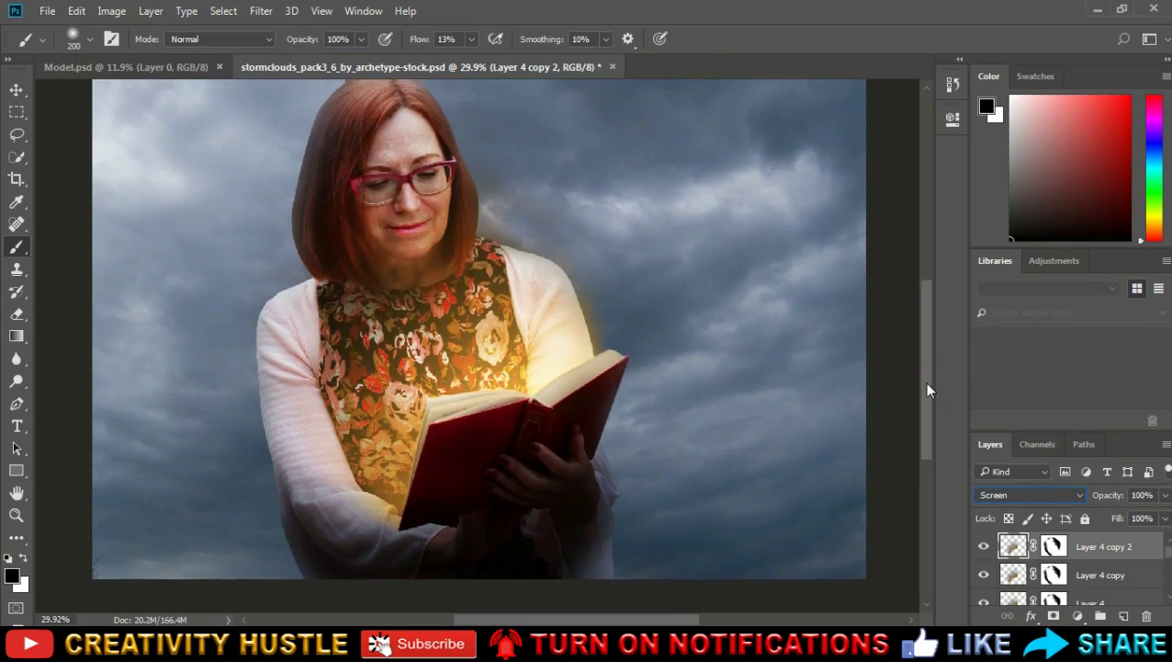
{"action": "mouse_move", "coordinate": [925, 382]}
{"action": "left_mouse_down"}
{"action": "mouse_move", "coordinate": [927, 338]}
{"action": "mouse_move", "coordinate": [931, 369]}
{"action": "left_mouse_up"}
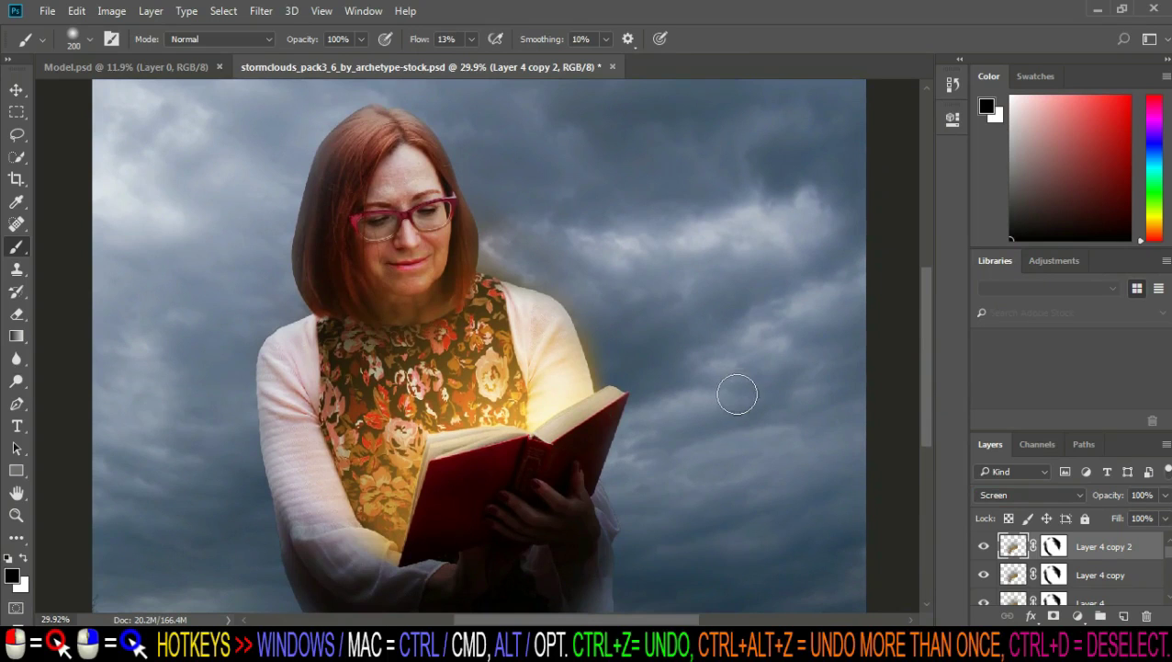
{"action": "left_click", "coordinate": [1126, 616]}
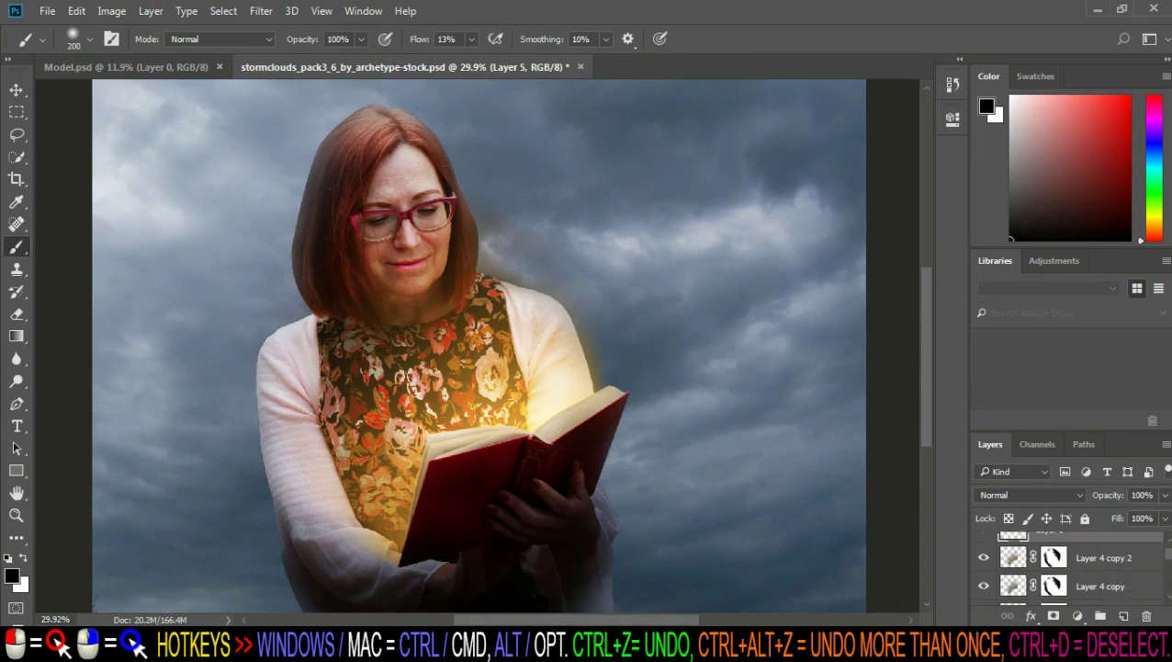
Step: Select Layer 4 and Layer 4 copy and clip them to the woman's layer
{"action": "left_click", "coordinate": [1149, 570]}
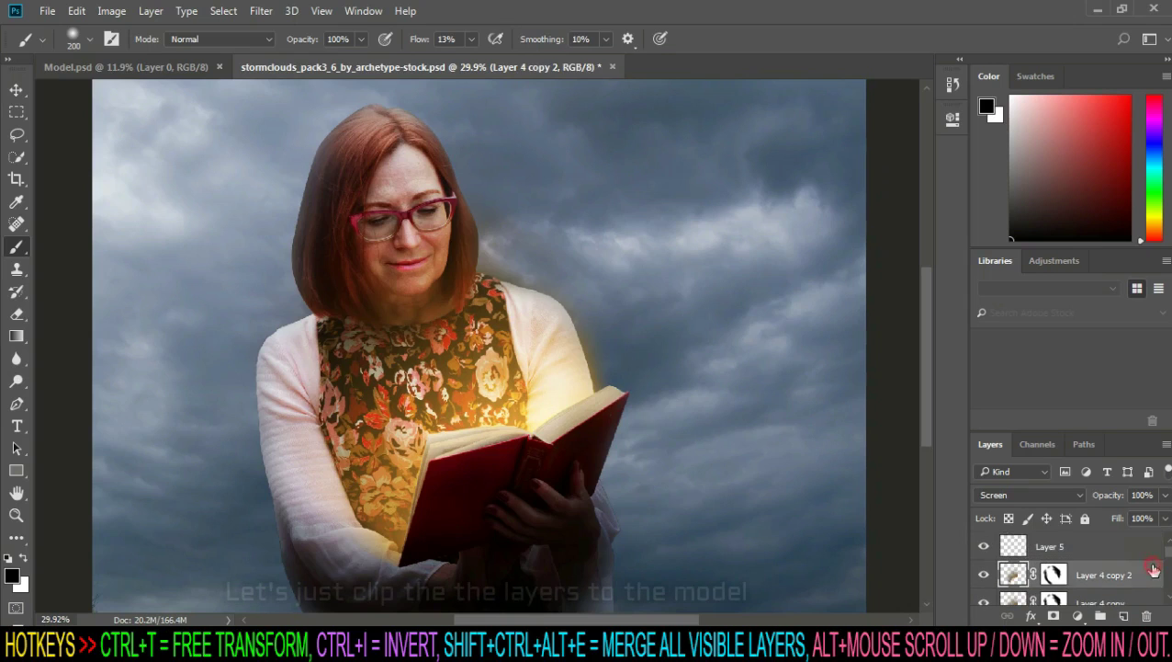
{"action": "scroll", "coordinate": [1148, 568], "scroll_direction": "down", "scroll_amount": 2}
{"action": "left_click", "coordinate": [1132, 574], "text": "shift"}
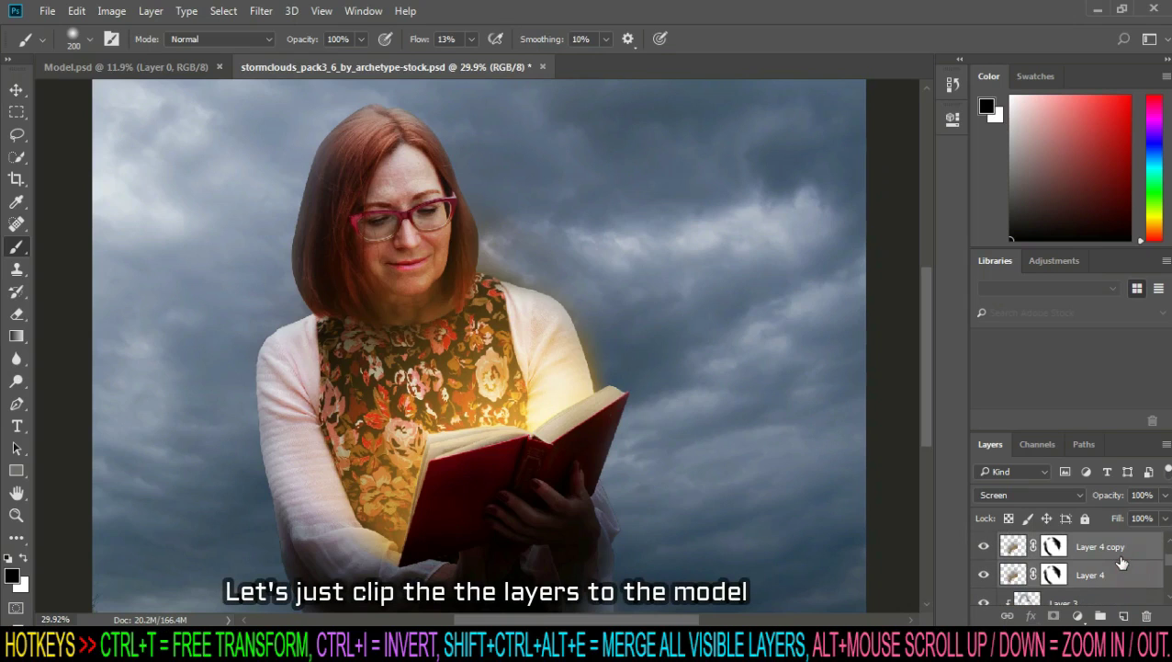
{"action": "right_click", "coordinate": [1128, 556]}
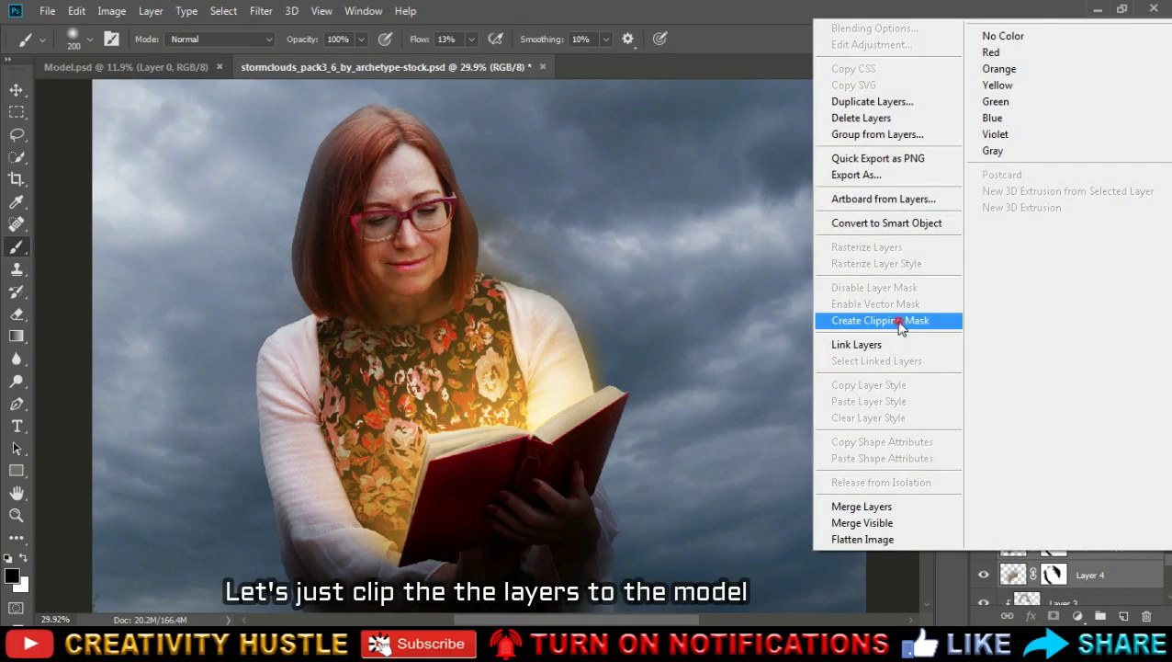
{"action": "left_click", "coordinate": [900, 323]}
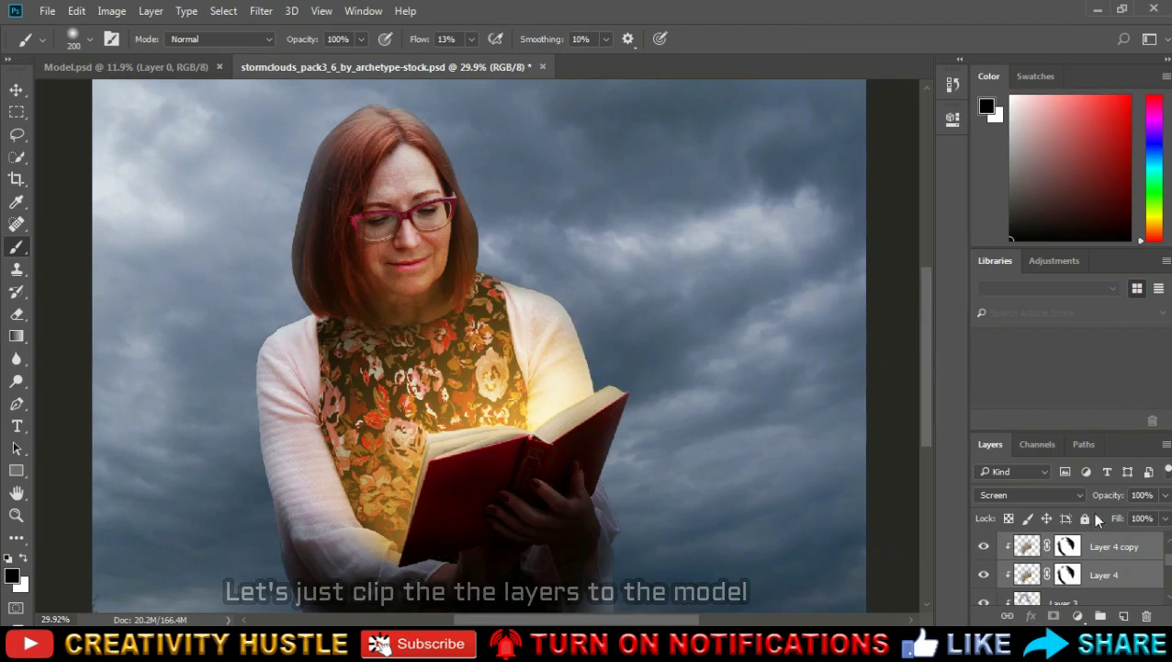
Step: Duplicate the glow, add a new Layer 5 on top, and clip it to the model
{"action": "key", "text": "ctrl+j"}
{"action": "key", "text": "ctrl+shift+alt+n"}
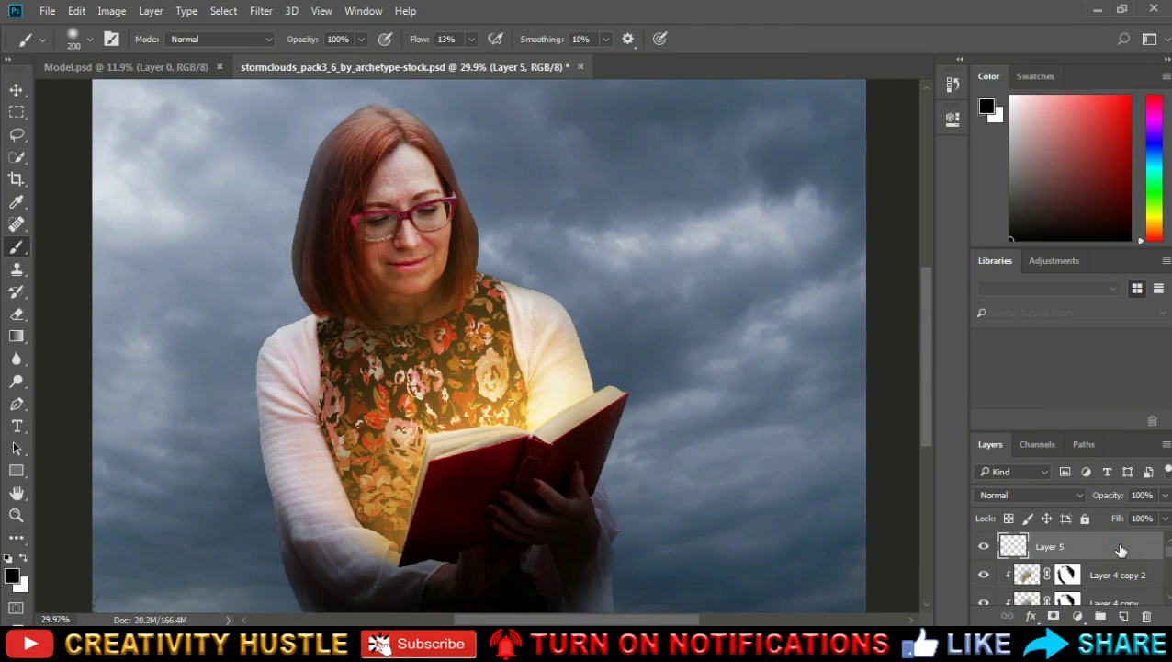
{"action": "right_click", "coordinate": [1107, 544]}
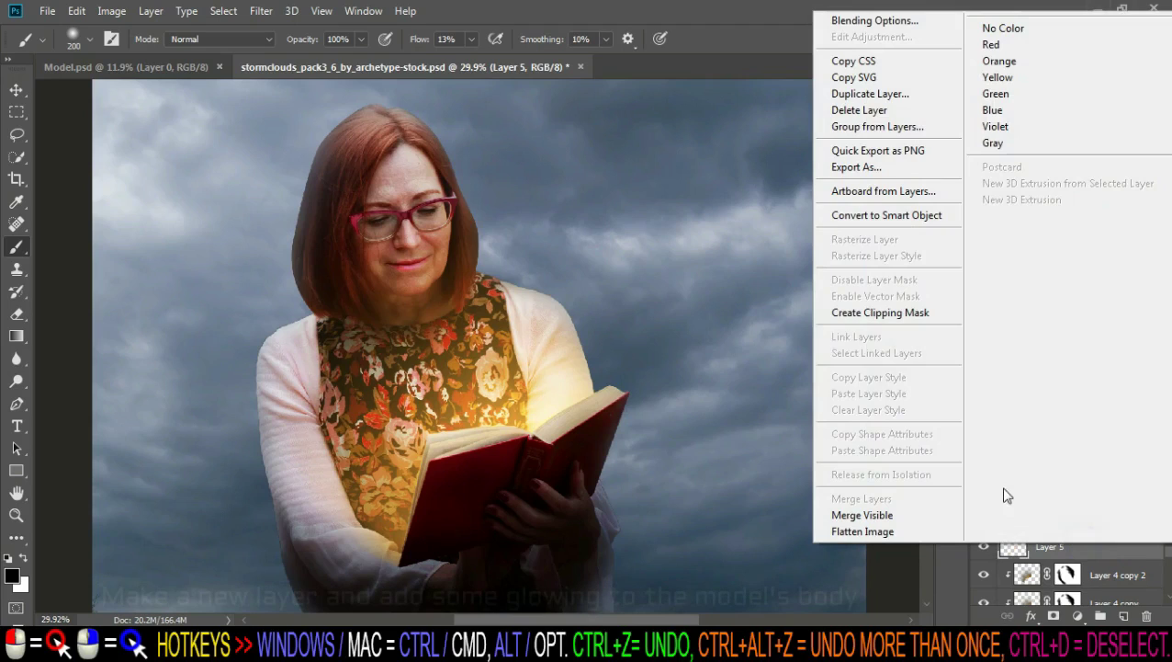
{"action": "left_click", "coordinate": [923, 319]}
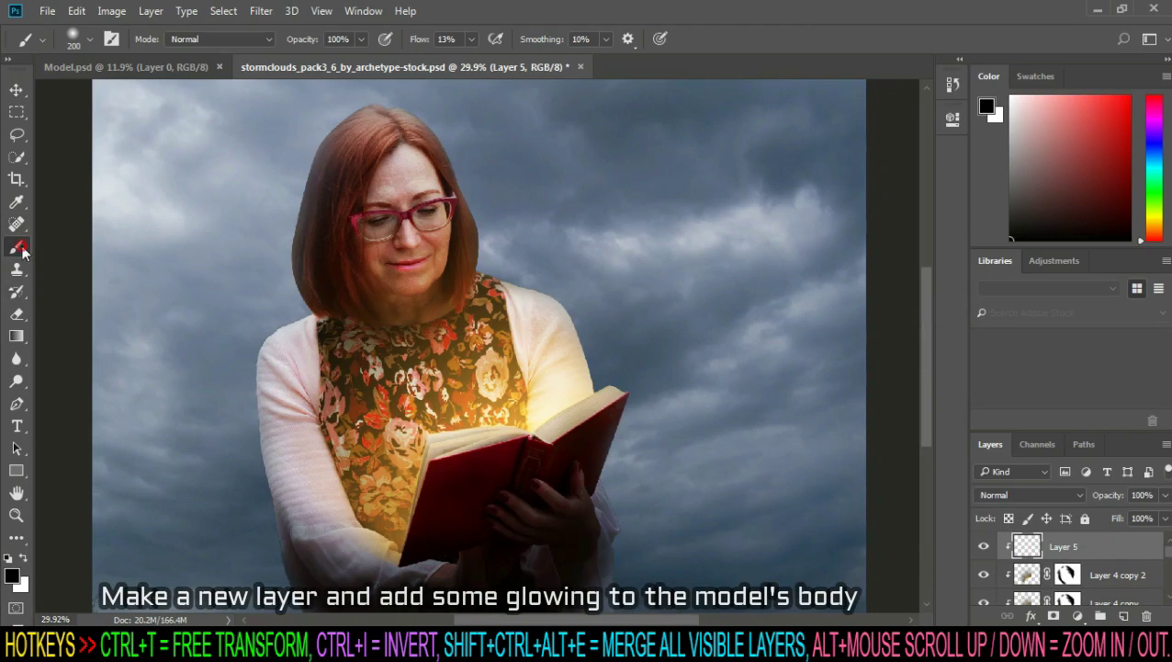
Step: Set the painting colour to the warm orange fca02a
{"action": "left_click", "coordinate": [11, 577]}
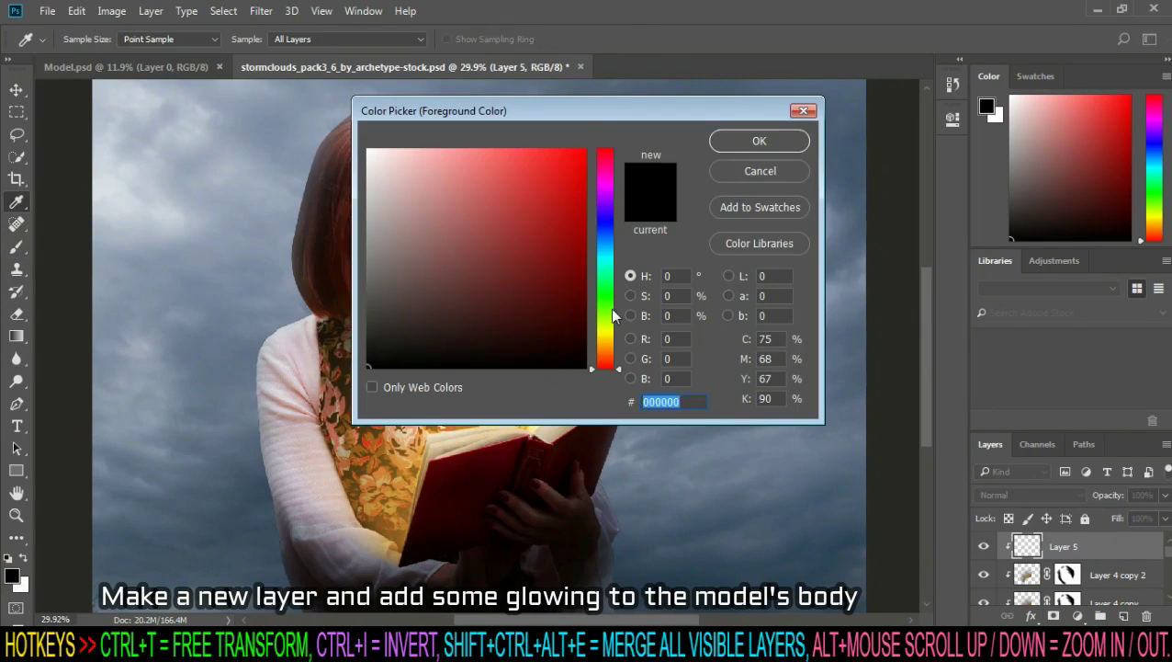
{"action": "left_click_drag", "start_coordinate": [588, 122], "coordinate": [733, 96]}
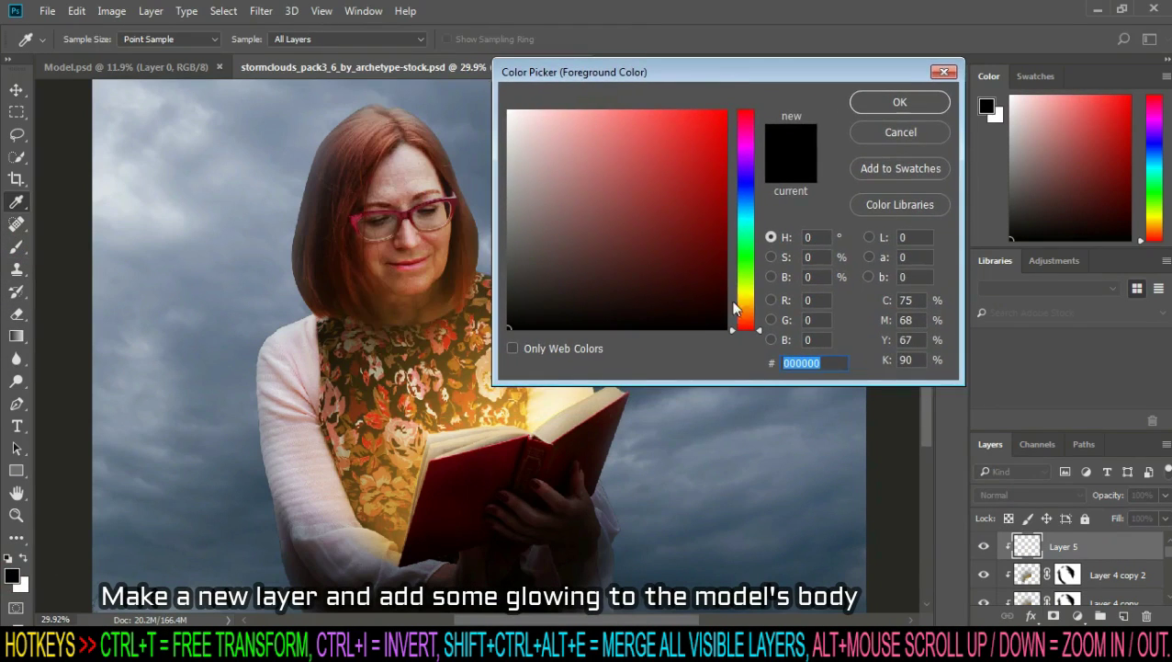
{"action": "left_click_drag", "start_coordinate": [769, 332], "coordinate": [770, 317]}
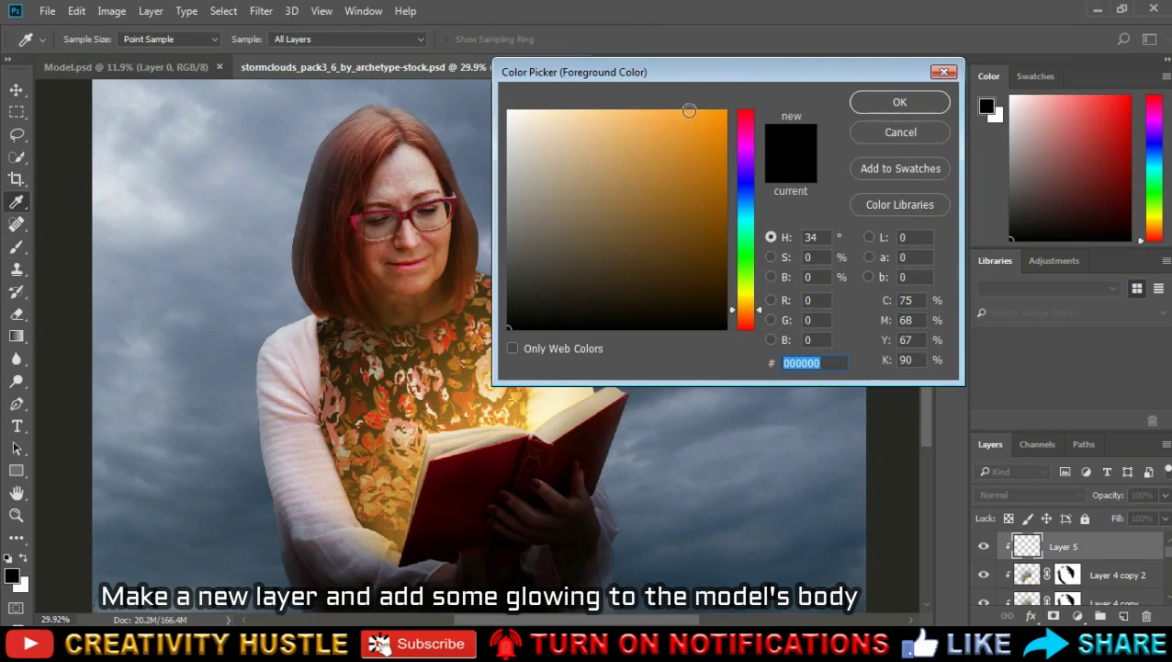
{"action": "left_click", "coordinate": [690, 112]}
{"action": "left_click", "coordinate": [888, 108]}
Step: Brush orange glow over her face, hair, neck, chest and forearm on Layer 5
{"action": "key", "text": "b"}
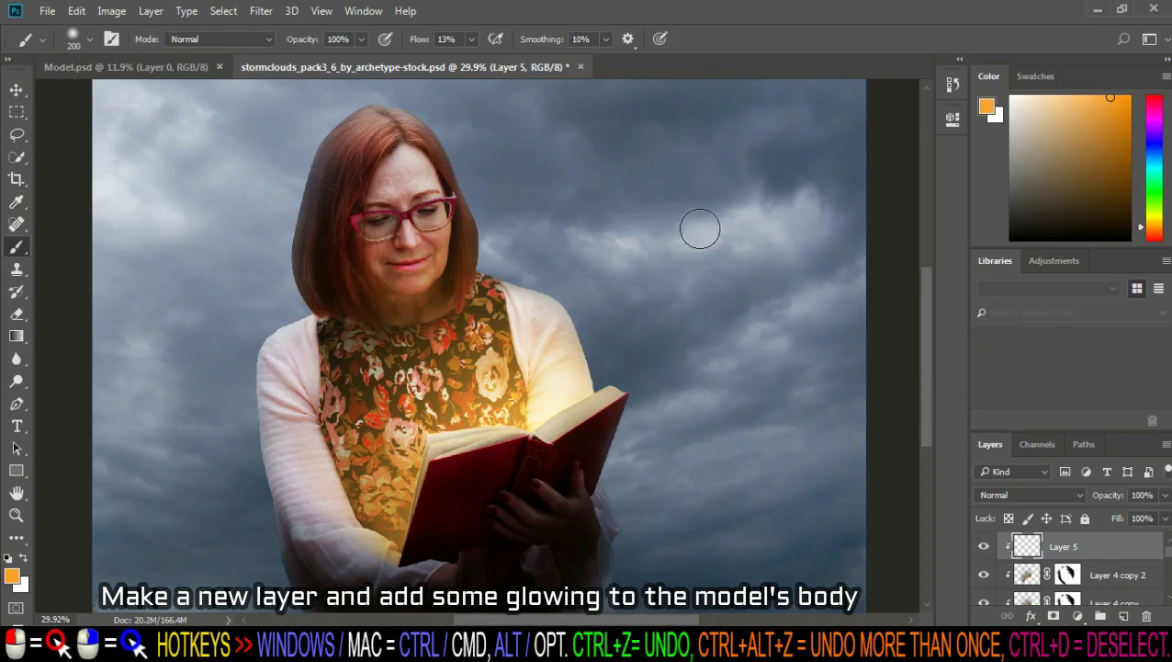
{"action": "scroll", "coordinate": [372, 317], "scroll_direction": "up", "scroll_amount": 2}
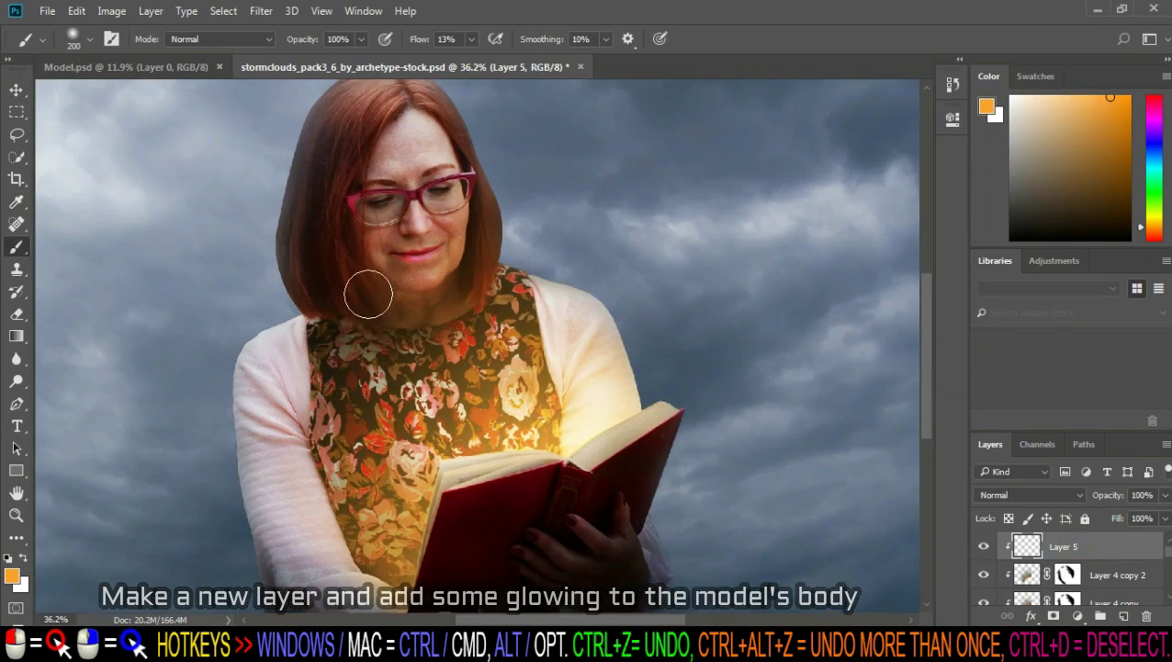
{"action": "scroll", "coordinate": [372, 276], "scroll_direction": "up", "scroll_amount": 2}
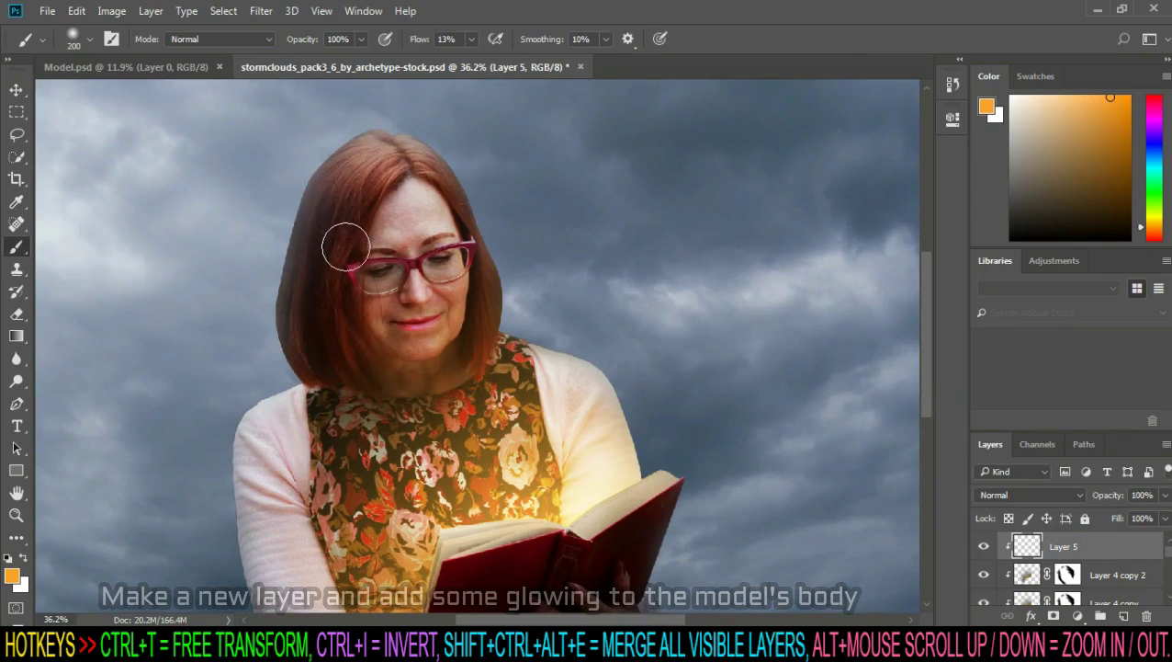
{"action": "mouse_move", "coordinate": [343, 243]}
{"action": "left_mouse_down"}
{"action": "mouse_move", "coordinate": [385, 402]}
{"action": "mouse_move", "coordinate": [449, 179]}
{"action": "mouse_move", "coordinate": [414, 406]}
{"action": "mouse_move", "coordinate": [336, 413]}
{"action": "left_mouse_up"}
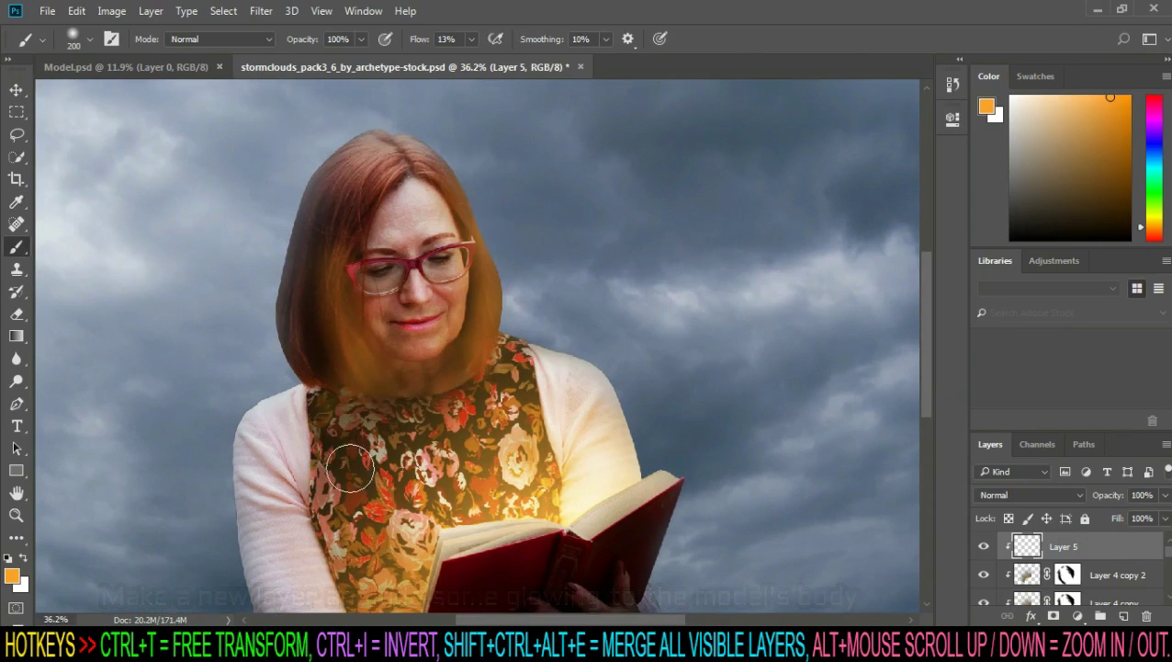
{"action": "scroll", "coordinate": [358, 460], "scroll_direction": "down", "scroll_amount": 3}
{"action": "left_click_drag", "start_coordinate": [372, 551], "coordinate": [283, 431]}
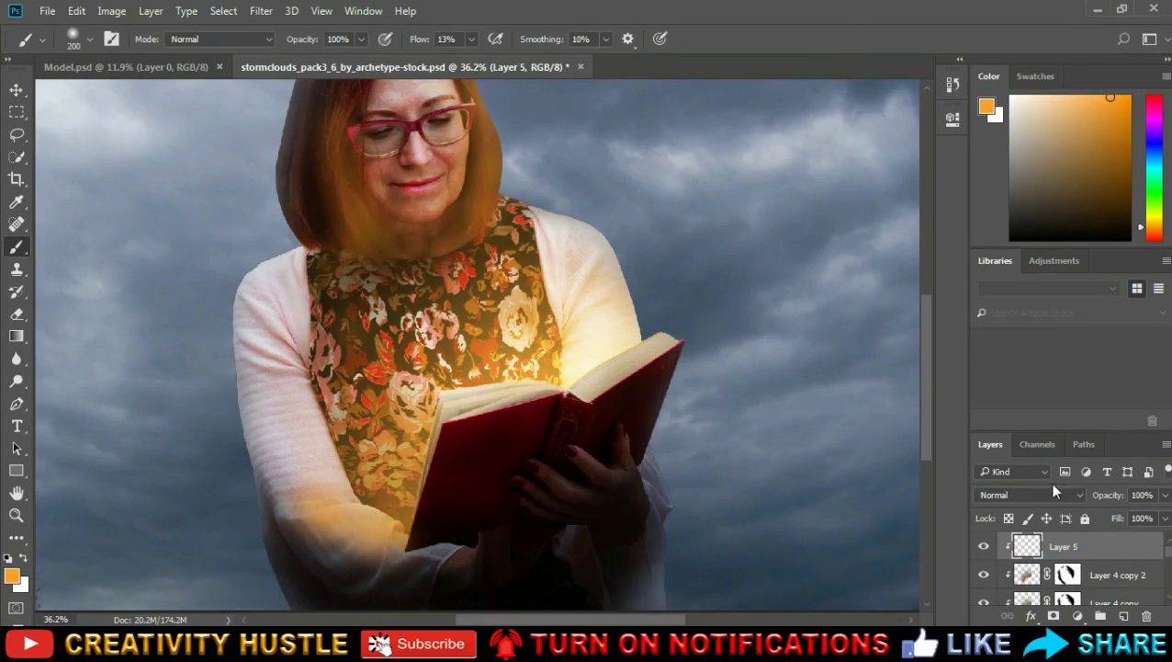
Step: Set Layer 5 to Overlay and add glow strokes along the arm and dress to shoulder
{"action": "left_click", "coordinate": [1080, 495]}
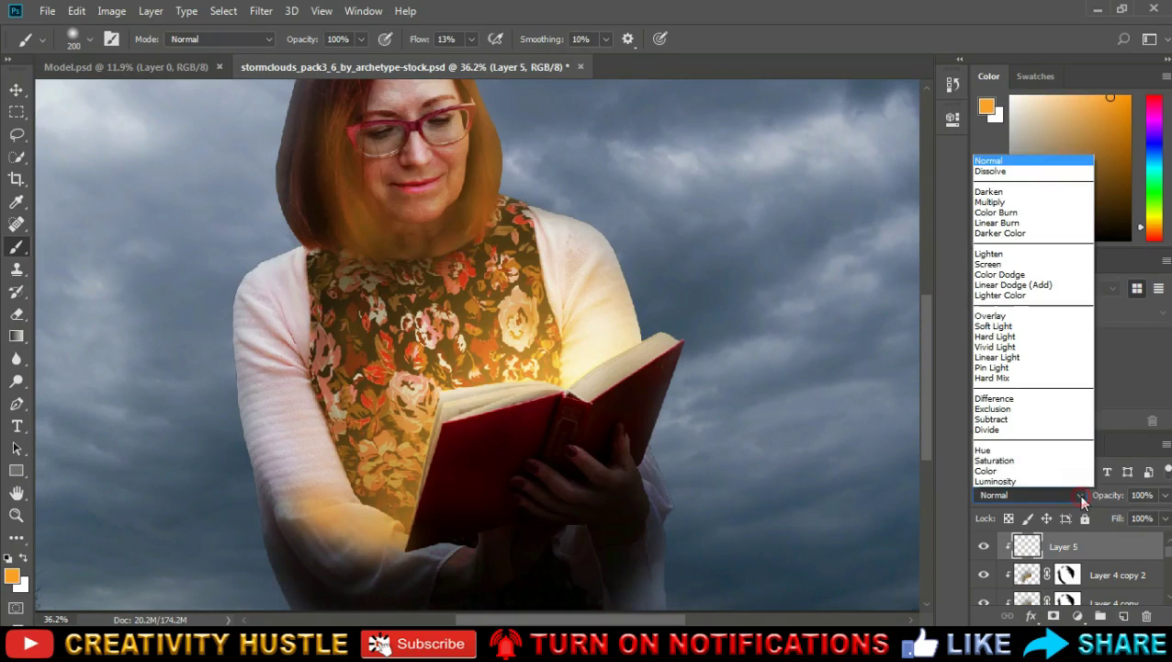
{"action": "left_click", "coordinate": [1020, 313]}
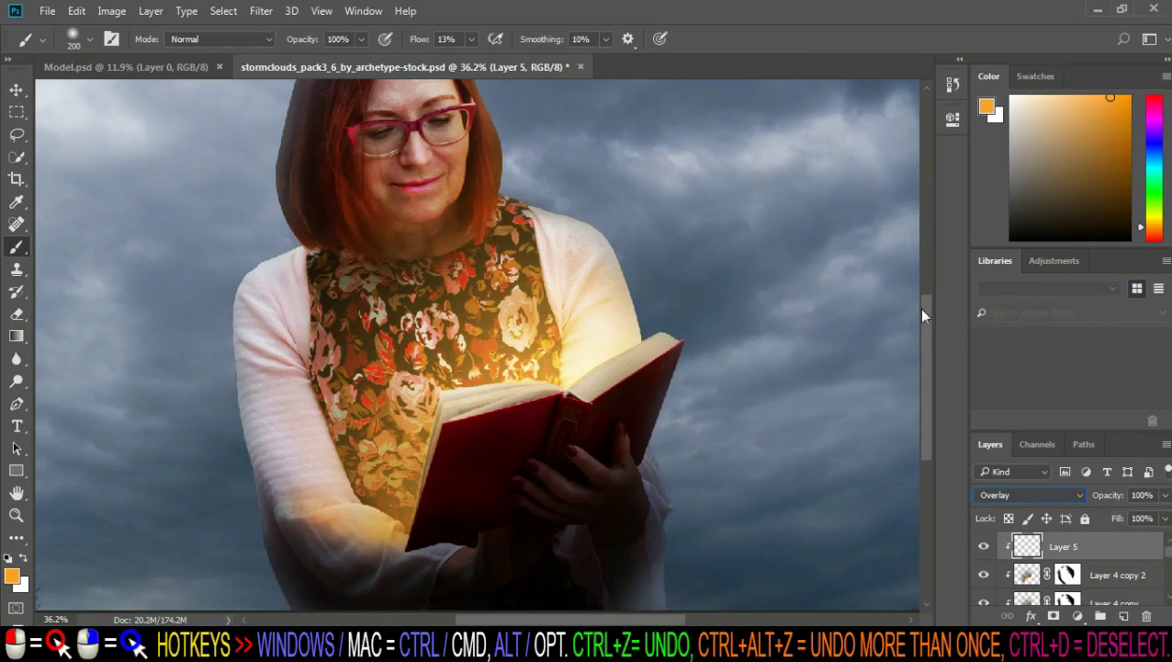
{"action": "scroll", "coordinate": [923, 316], "scroll_direction": "up", "scroll_amount": 2}
{"action": "scroll", "coordinate": [927, 301], "scroll_direction": "up", "scroll_amount": 2}
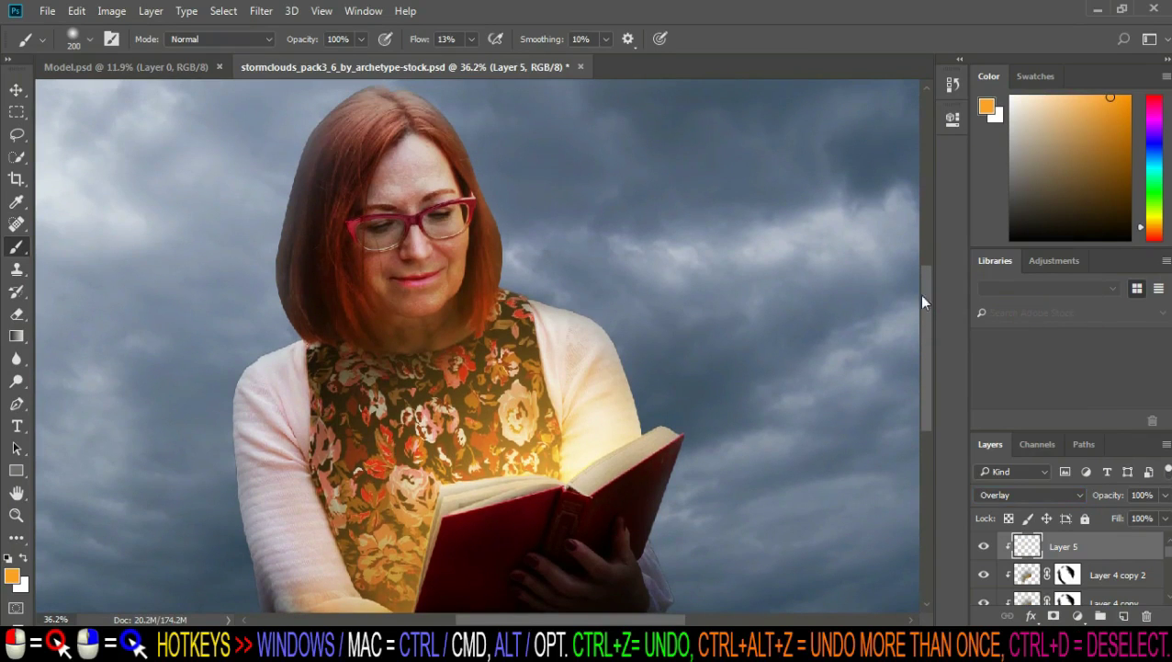
{"action": "scroll", "coordinate": [655, 336], "scroll_direction": "down", "scroll_amount": 1}
{"action": "scroll", "coordinate": [506, 217], "scroll_direction": "up", "scroll_amount": 1}
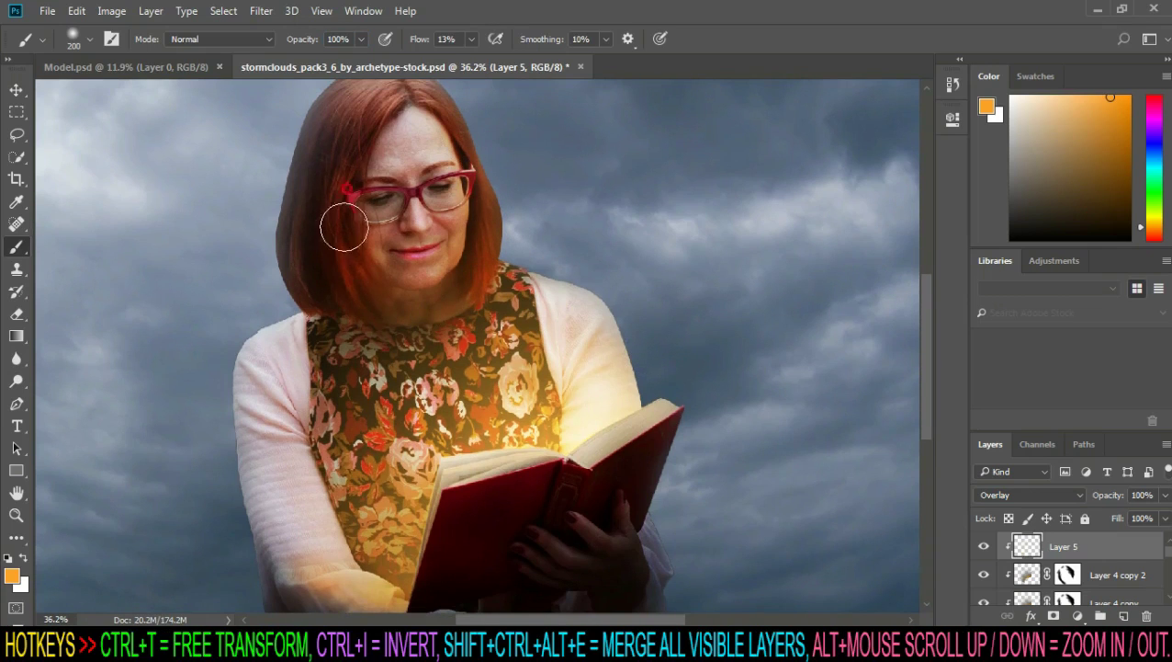
{"action": "scroll", "coordinate": [432, 570], "scroll_direction": "down", "scroll_amount": 1}
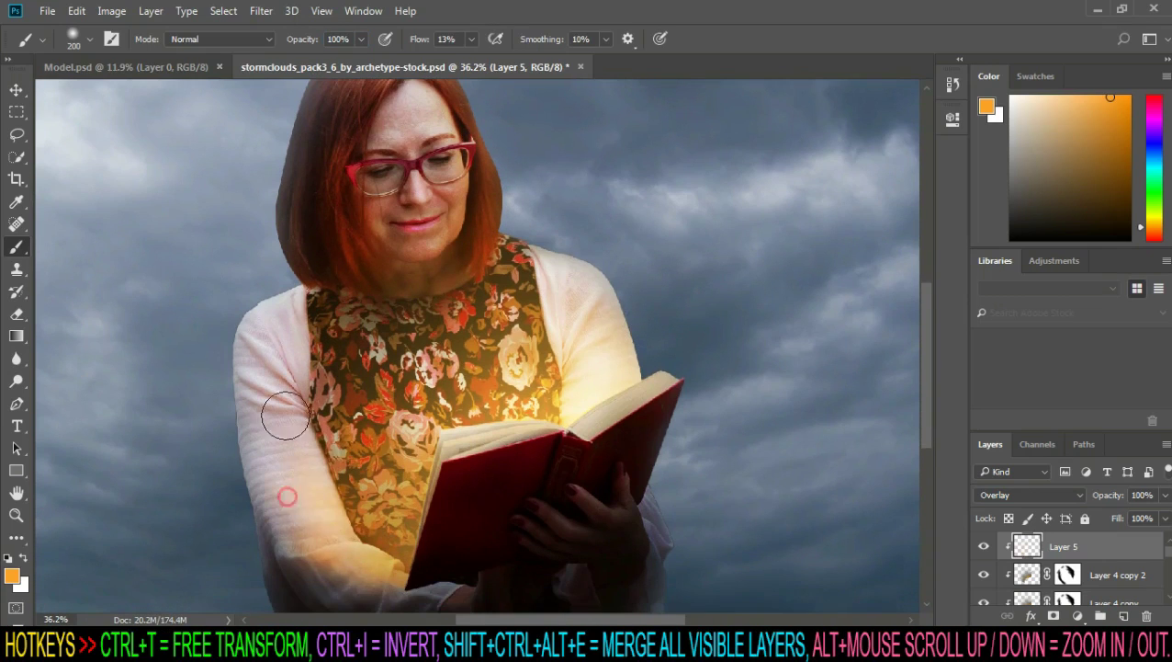
{"action": "left_click_drag", "start_coordinate": [308, 502], "coordinate": [326, 439]}
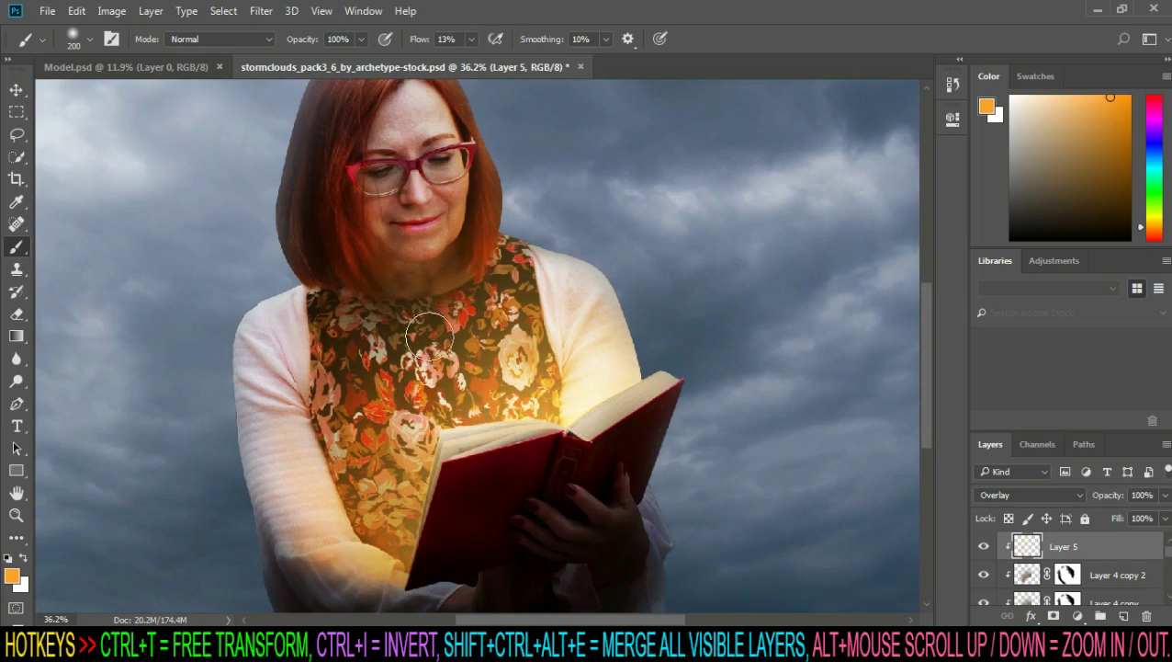
{"action": "left_click_drag", "start_coordinate": [597, 295], "coordinate": [545, 261]}
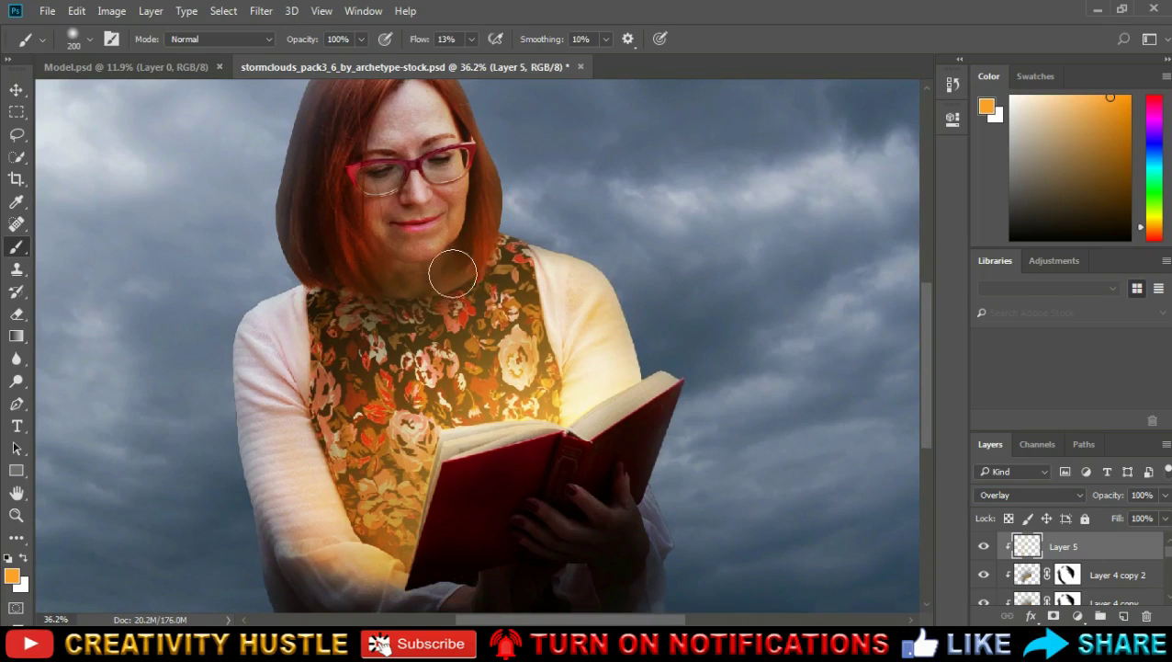
{"action": "key", "text": "bracketleft"}
{"action": "key", "text": "bracketleft"}
{"action": "key", "text": "bracketleft"}
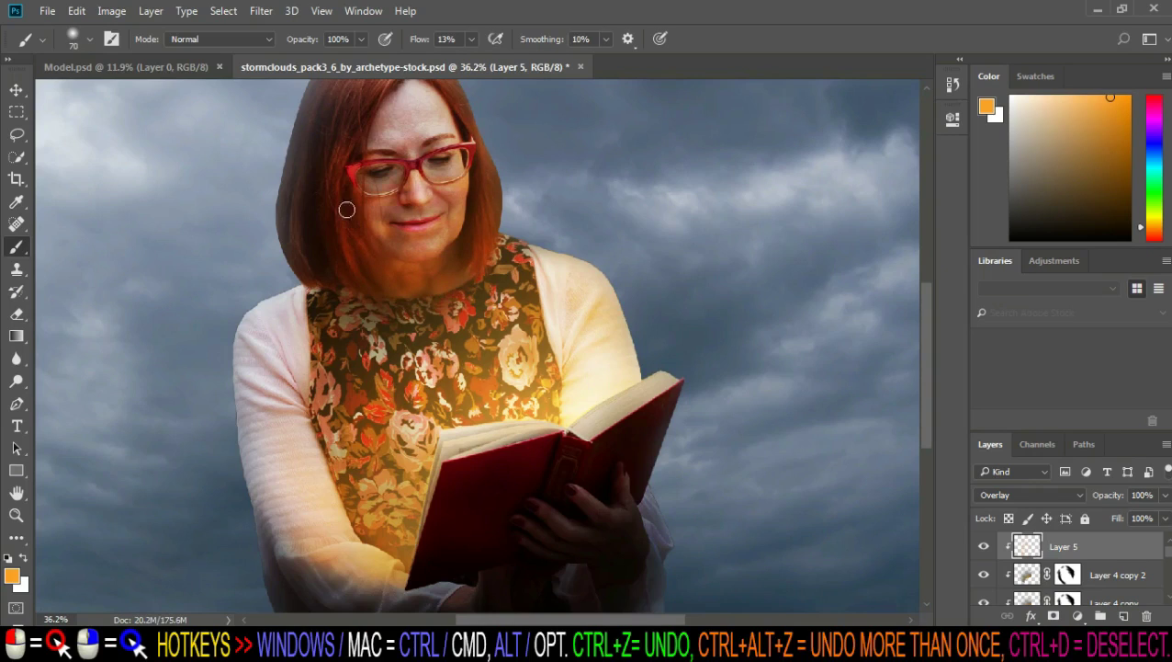
Step: Lower brush flow and opacity to 38%, then paint glow over the forehead and cheek
{"action": "left_click", "coordinate": [466, 41]}
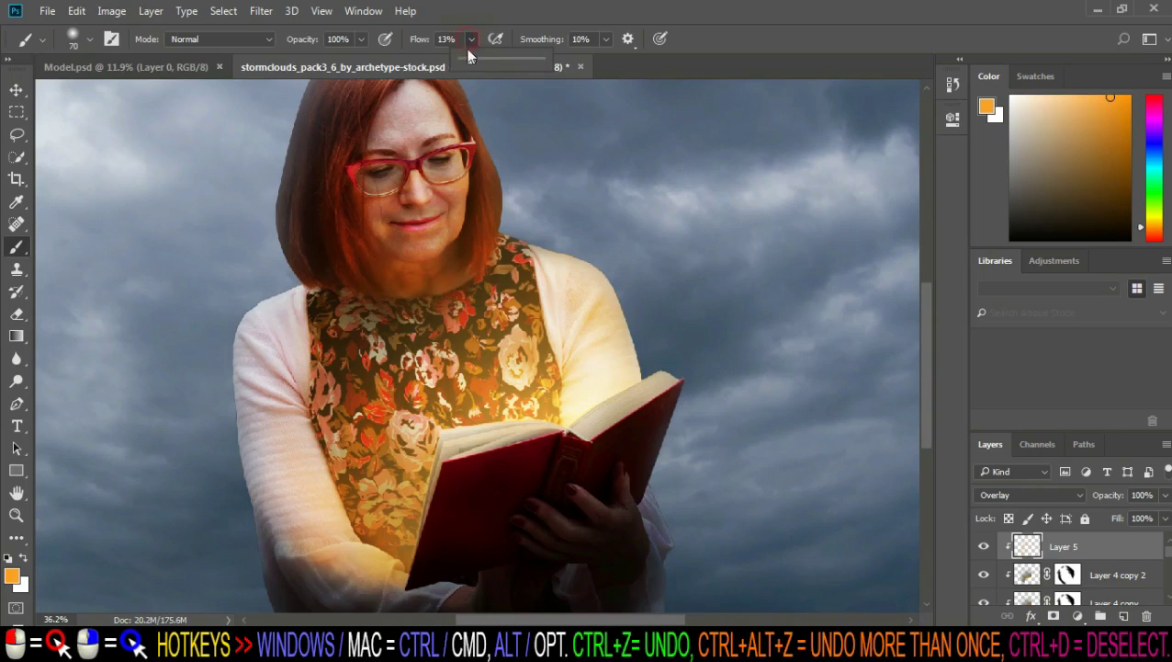
{"action": "left_click_drag", "start_coordinate": [470, 61], "coordinate": [468, 65]}
{"action": "left_click", "coordinate": [364, 38]}
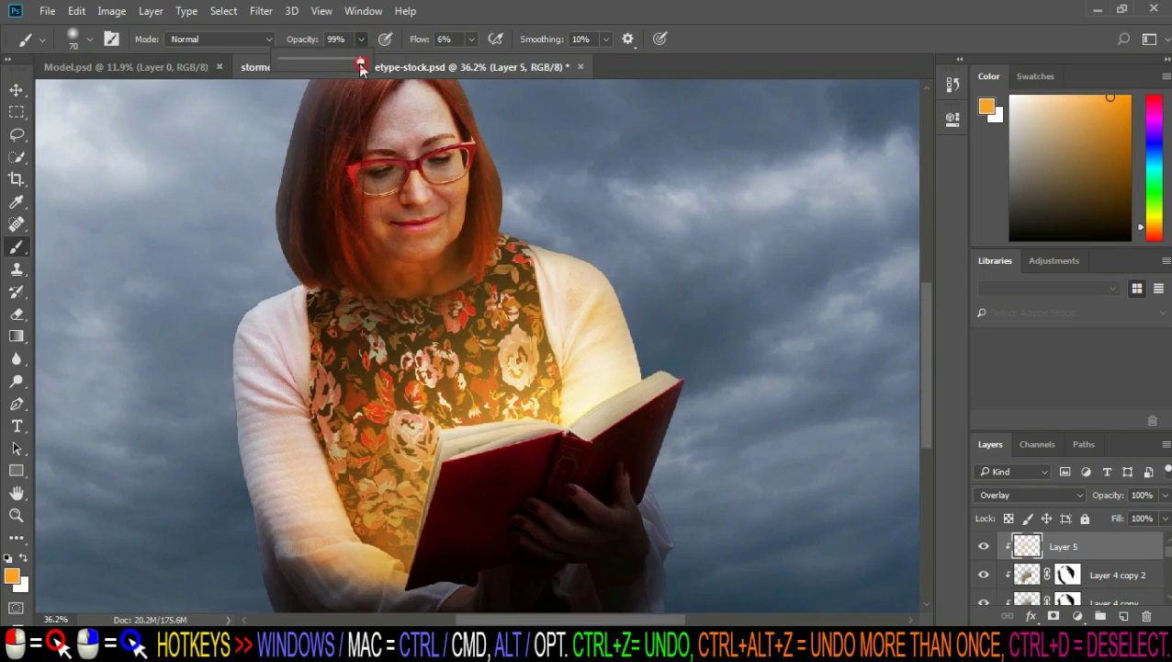
{"action": "left_click", "coordinate": [421, 213]}
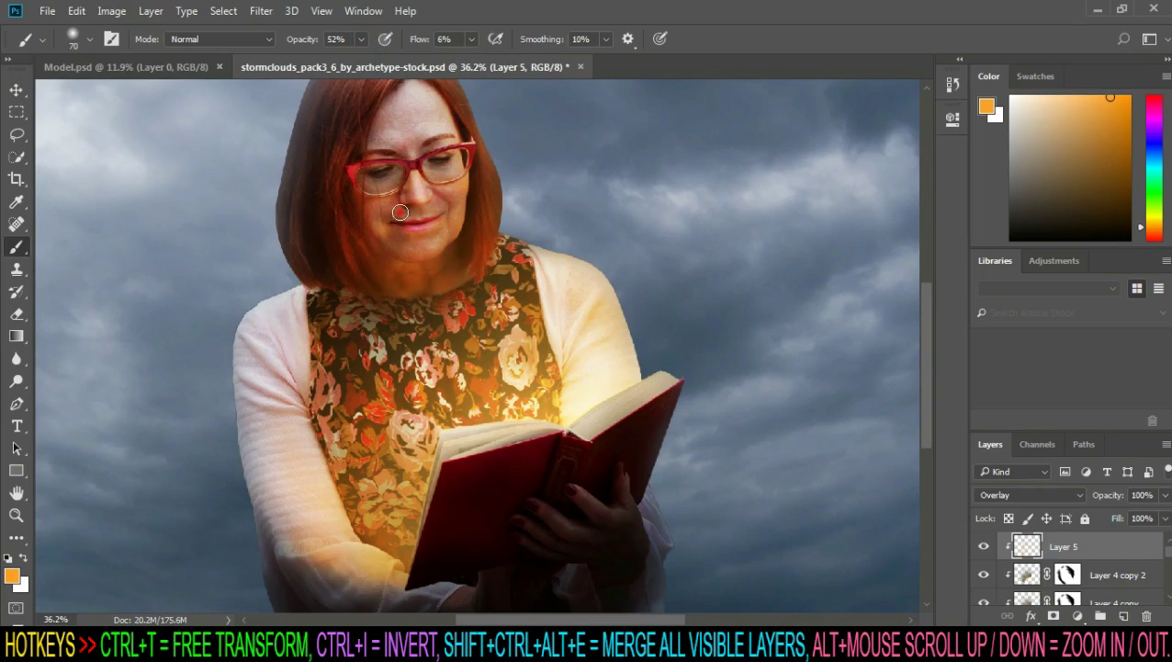
{"action": "scroll", "coordinate": [396, 201], "scroll_direction": "up", "scroll_amount": 2}
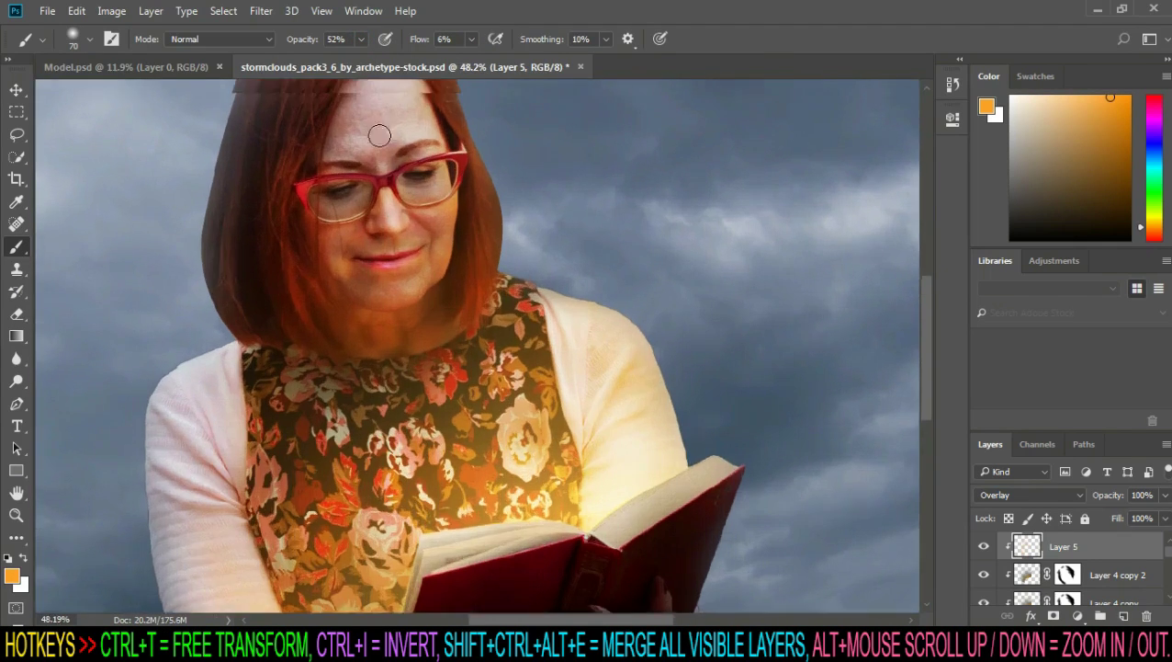
{"action": "key", "text": "3"}
{"action": "key", "text": "8"}
{"action": "left_click_drag", "start_coordinate": [377, 234], "coordinate": [308, 292]}
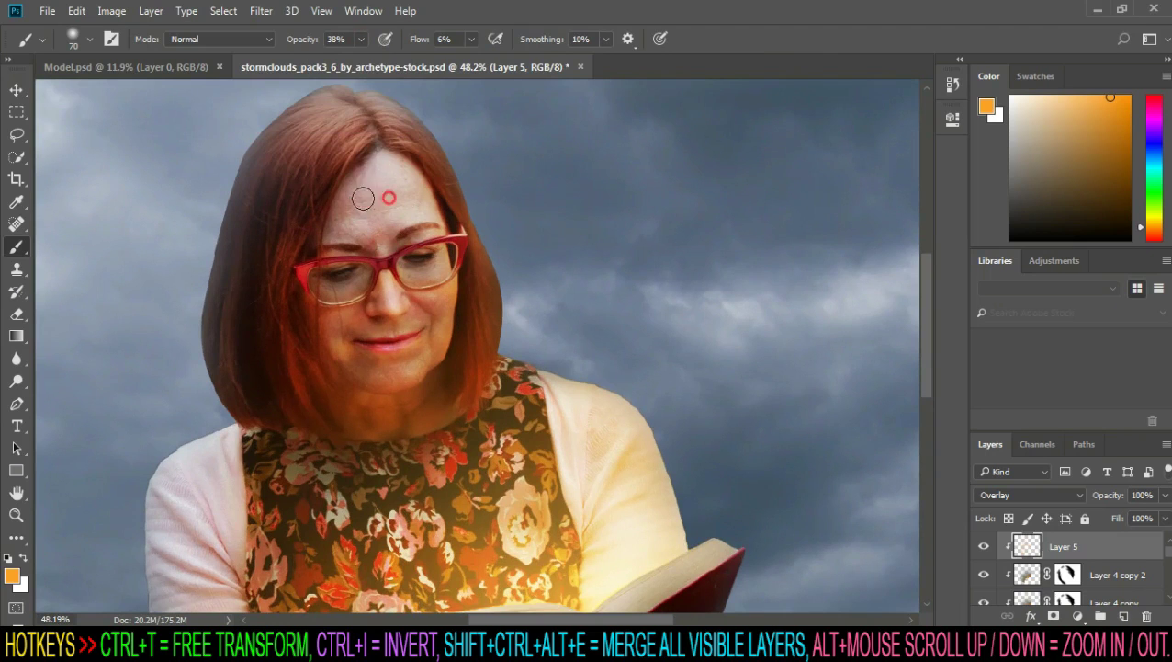
Step: Toggle Layer 5's visibility to compare the glow and raise brush flow to 25%
{"action": "scroll", "coordinate": [367, 292], "scroll_direction": "down", "scroll_amount": 2}
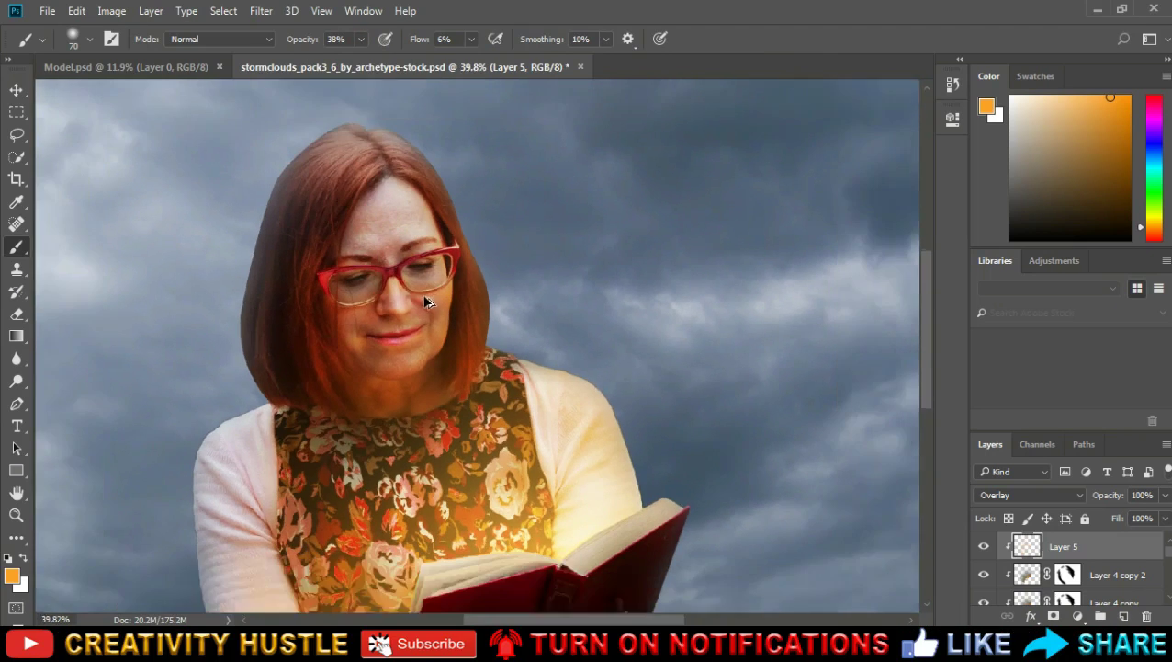
{"action": "scroll", "coordinate": [432, 275], "scroll_direction": "down", "scroll_amount": 2}
{"action": "scroll", "coordinate": [414, 275], "scroll_direction": "down", "scroll_amount": 1}
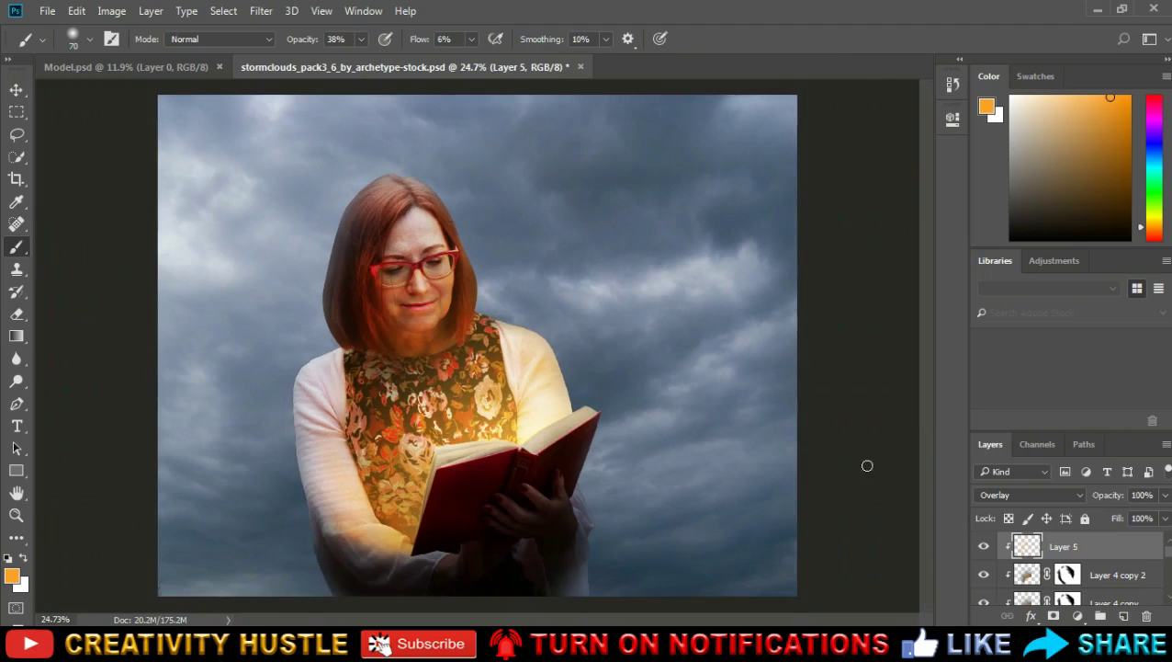
{"action": "left_click", "coordinate": [983, 549]}
{"action": "left_click", "coordinate": [983, 549]}
{"action": "scroll", "coordinate": [365, 218], "scroll_direction": "up", "scroll_amount": 4}
{"action": "key", "text": "shift+2"}
{"action": "key", "text": "shift+5"}
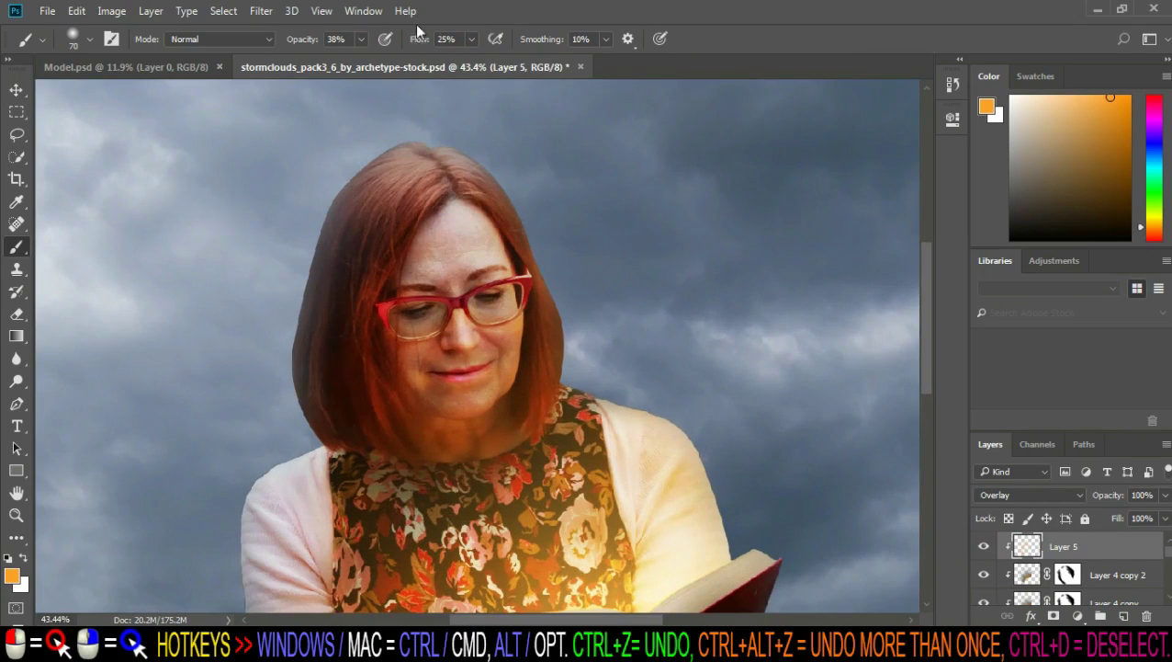
{"action": "scroll", "coordinate": [699, 294], "scroll_direction": "down", "scroll_amount": 3}
{"action": "left_click", "coordinate": [984, 548]}
{"action": "left_click", "coordinate": [984, 547]}
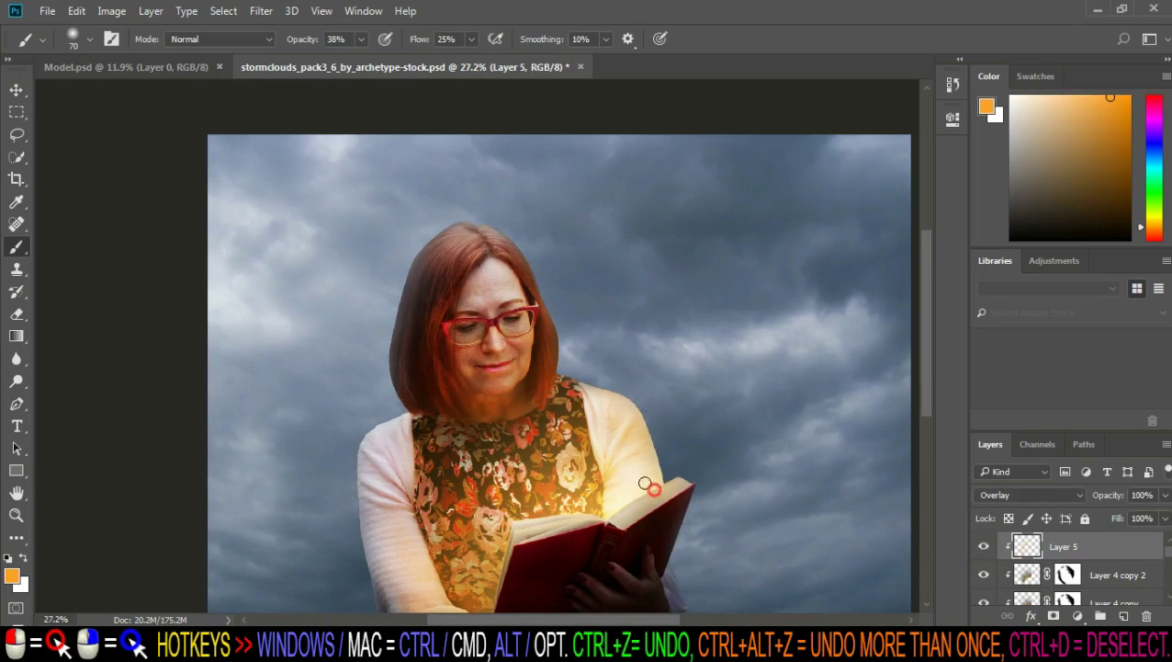
Step: Brighten the glow along the book's page edge and add an empty Layer 6 for stars
{"action": "scroll", "coordinate": [549, 468], "scroll_direction": "up", "scroll_amount": 2}
{"action": "scroll", "coordinate": [548, 469], "scroll_direction": "up", "scroll_amount": 1}
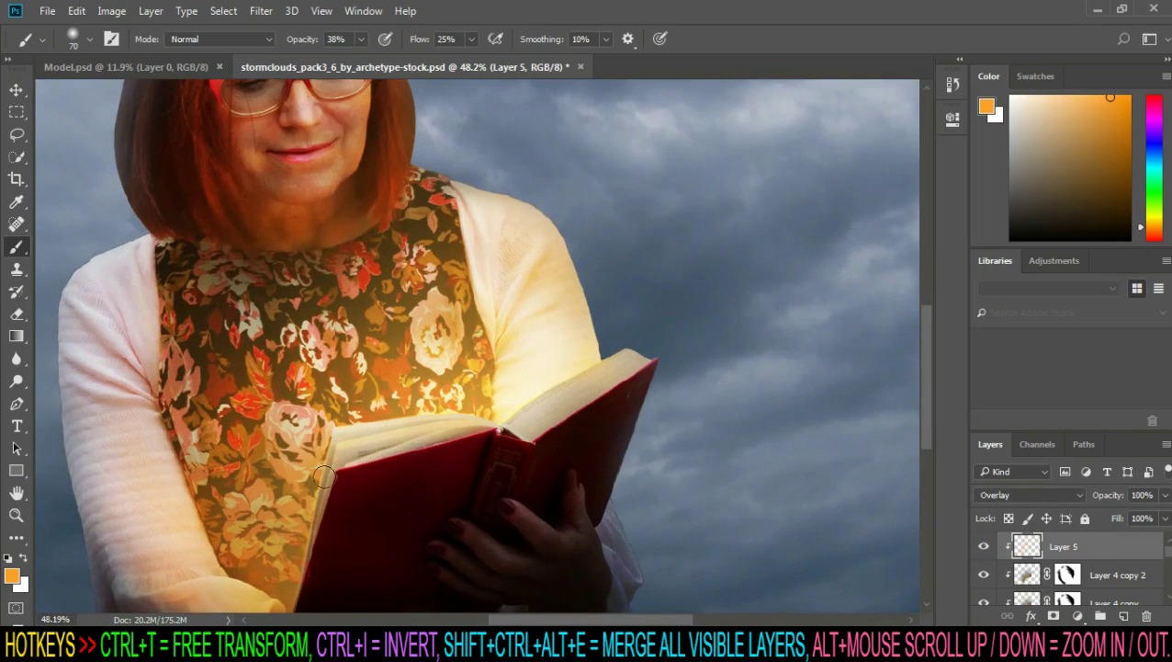
{"action": "mouse_move", "coordinate": [375, 449]}
{"action": "left_mouse_down"}
{"action": "mouse_move", "coordinate": [335, 437]}
{"action": "mouse_move", "coordinate": [343, 453]}
{"action": "mouse_move", "coordinate": [509, 430]}
{"action": "mouse_move", "coordinate": [582, 387]}
{"action": "left_mouse_up"}
{"action": "scroll", "coordinate": [374, 427], "scroll_direction": "down", "scroll_amount": 3}
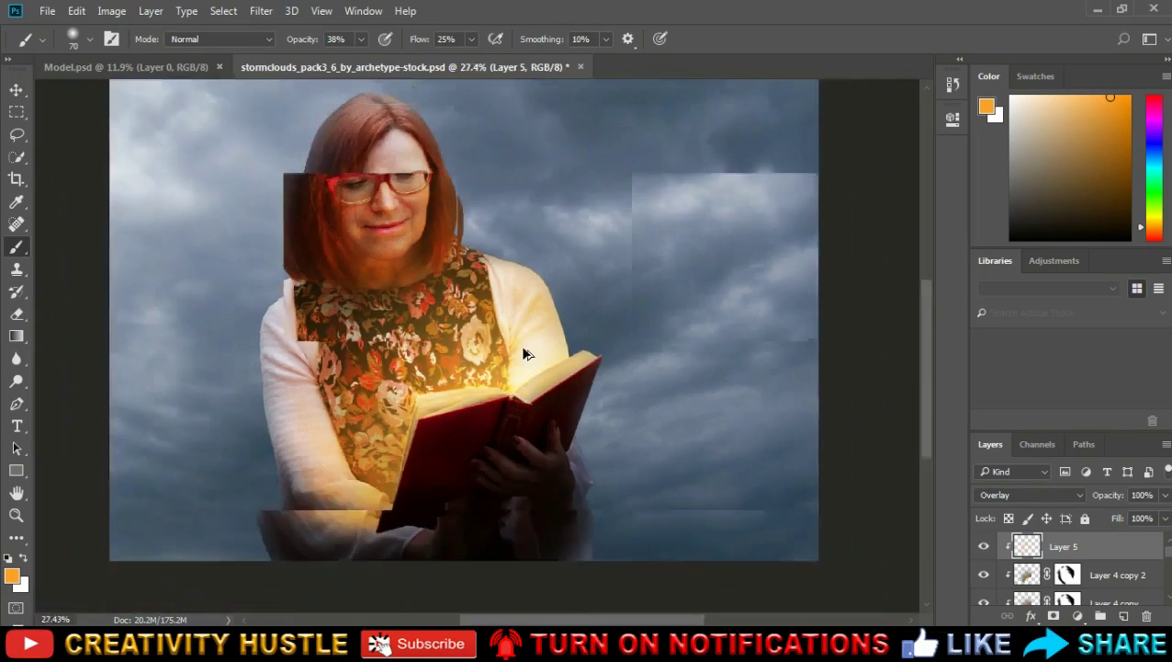
{"action": "scroll", "coordinate": [400, 451], "scroll_direction": "up", "scroll_amount": 2}
{"action": "scroll", "coordinate": [376, 334], "scroll_direction": "down", "scroll_amount": 2}
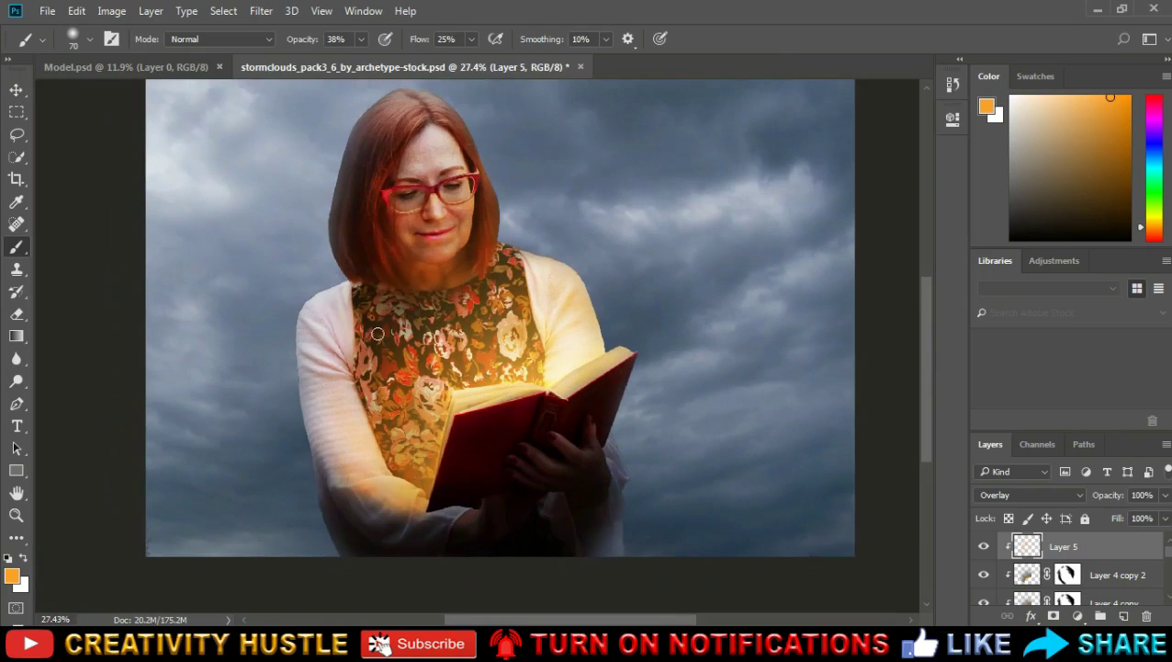
{"action": "scroll", "coordinate": [341, 356], "scroll_direction": "down", "scroll_amount": 2}
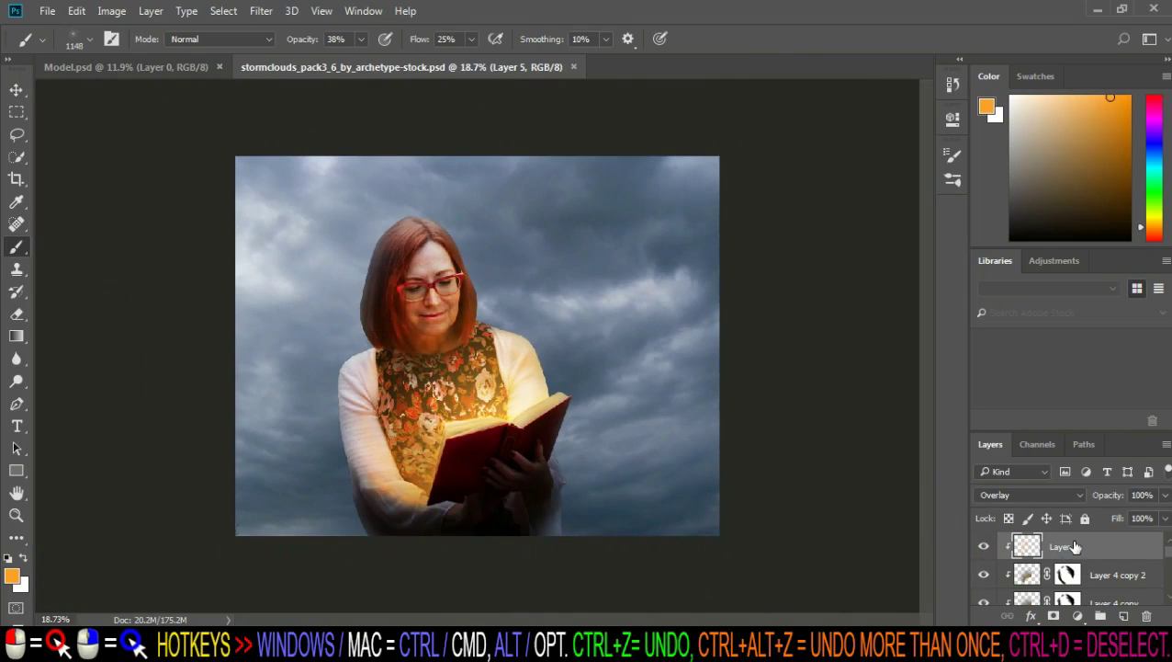
{"action": "left_click", "coordinate": [1124, 616]}
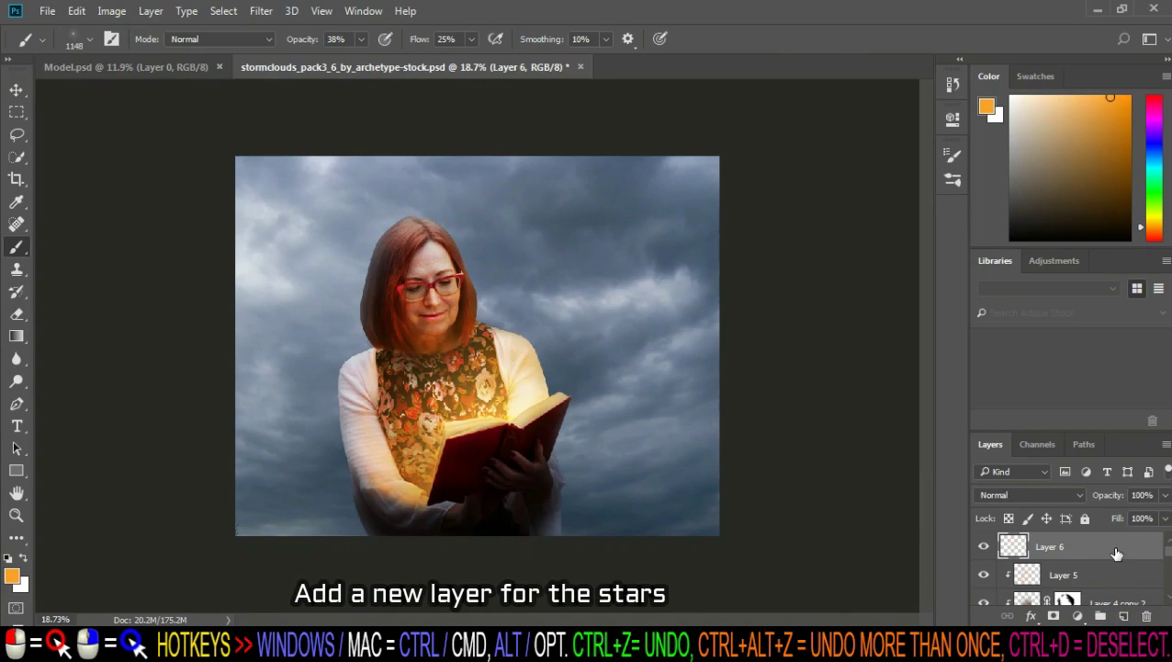
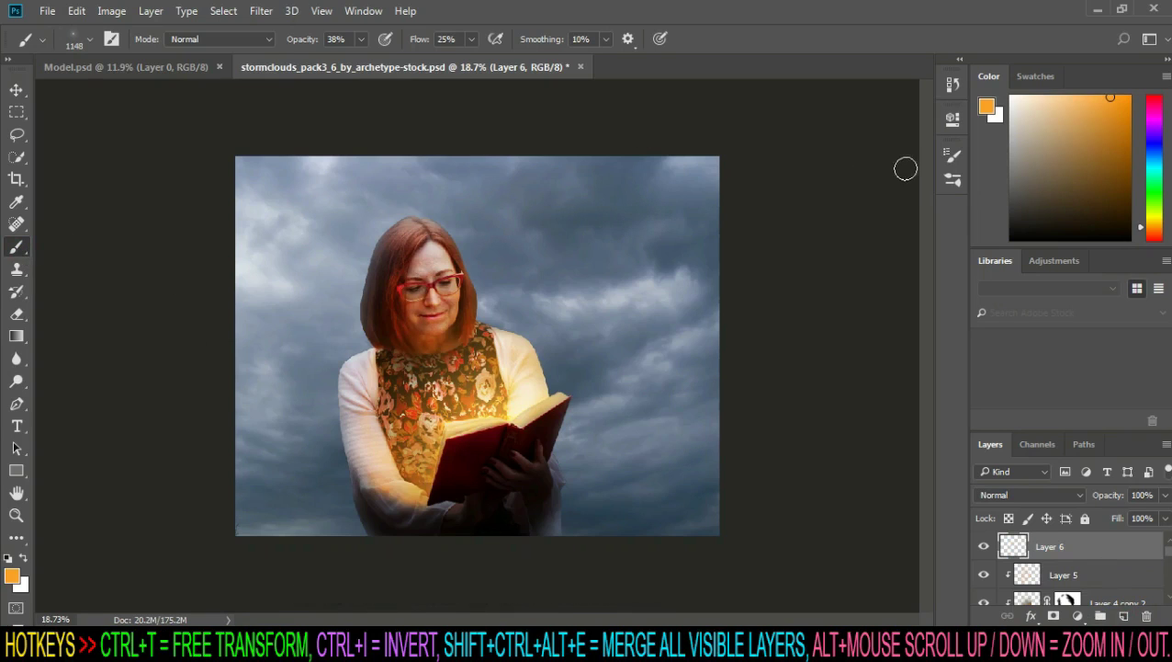
Step: Choose the 1148 sparkle brush tip in Brush Settings
{"action": "left_click", "coordinate": [951, 158]}
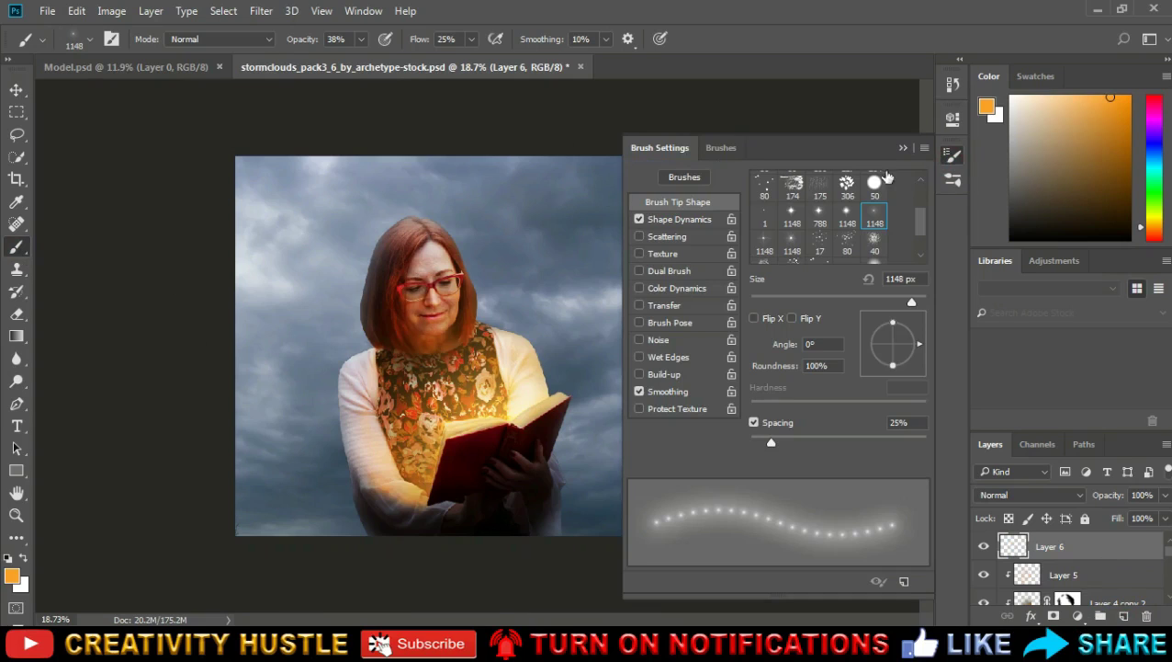
{"action": "scroll", "coordinate": [905, 222], "scroll_direction": "down", "scroll_amount": 1}
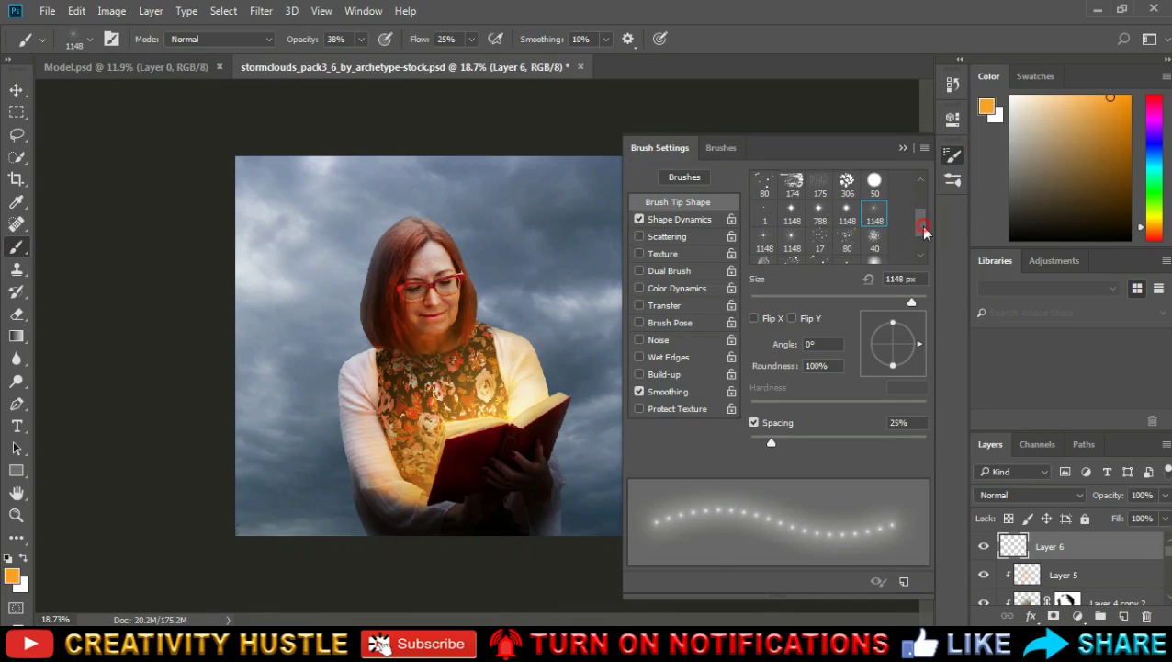
{"action": "left_click", "coordinate": [821, 209]}
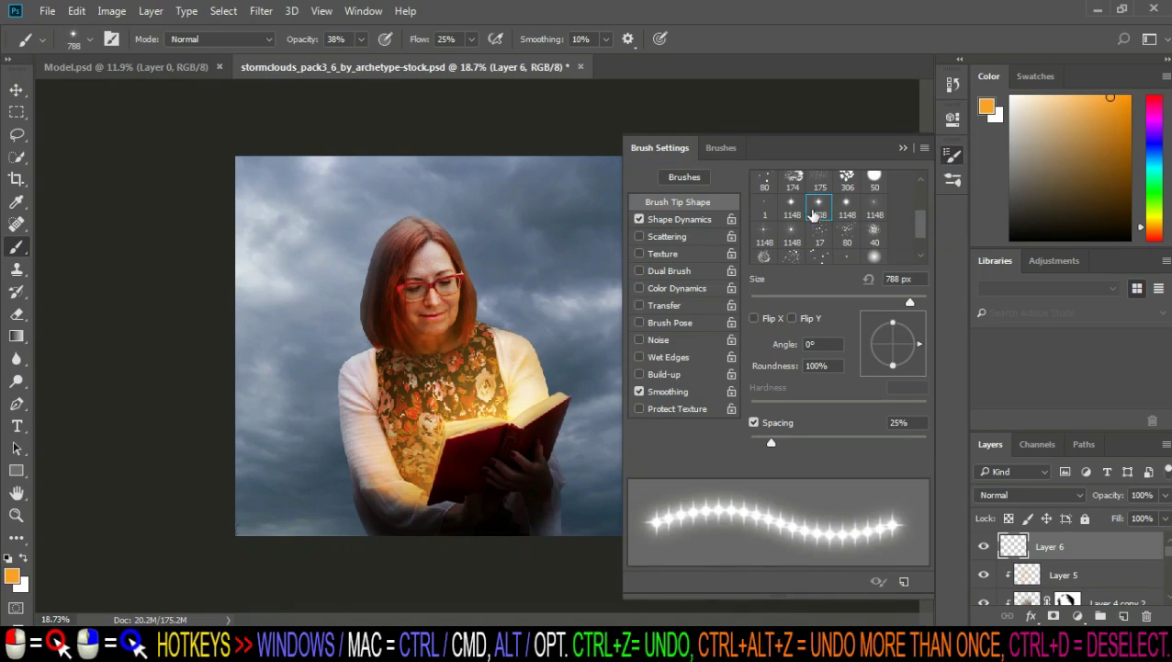
{"action": "left_click", "coordinate": [792, 207]}
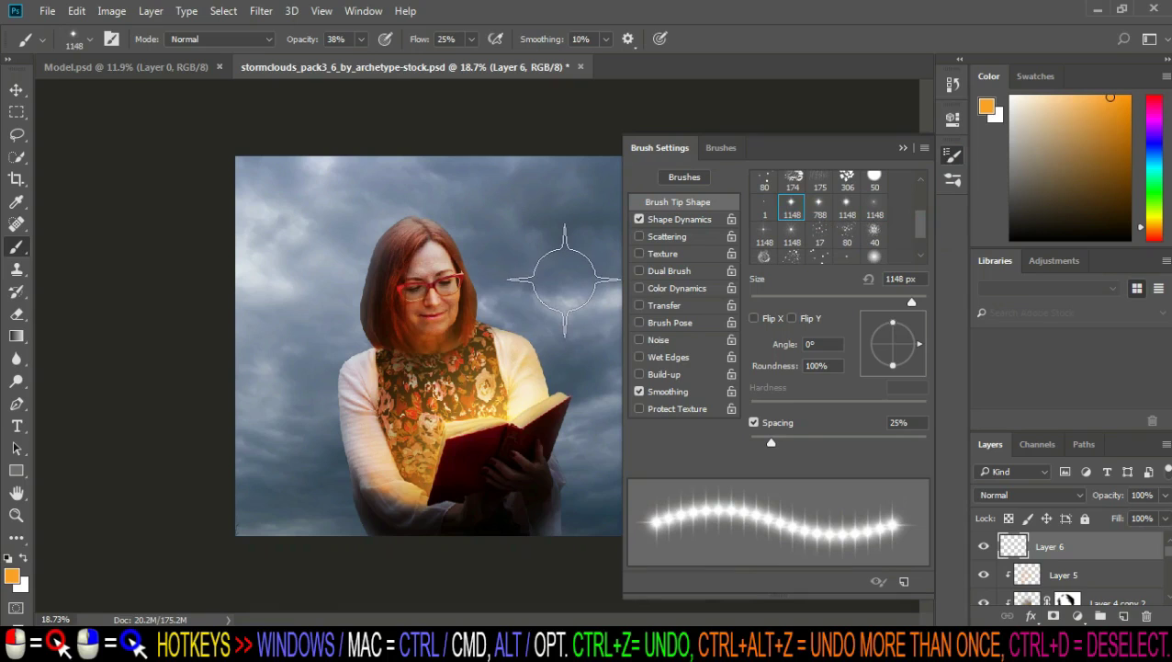
{"action": "left_click", "coordinate": [903, 147]}
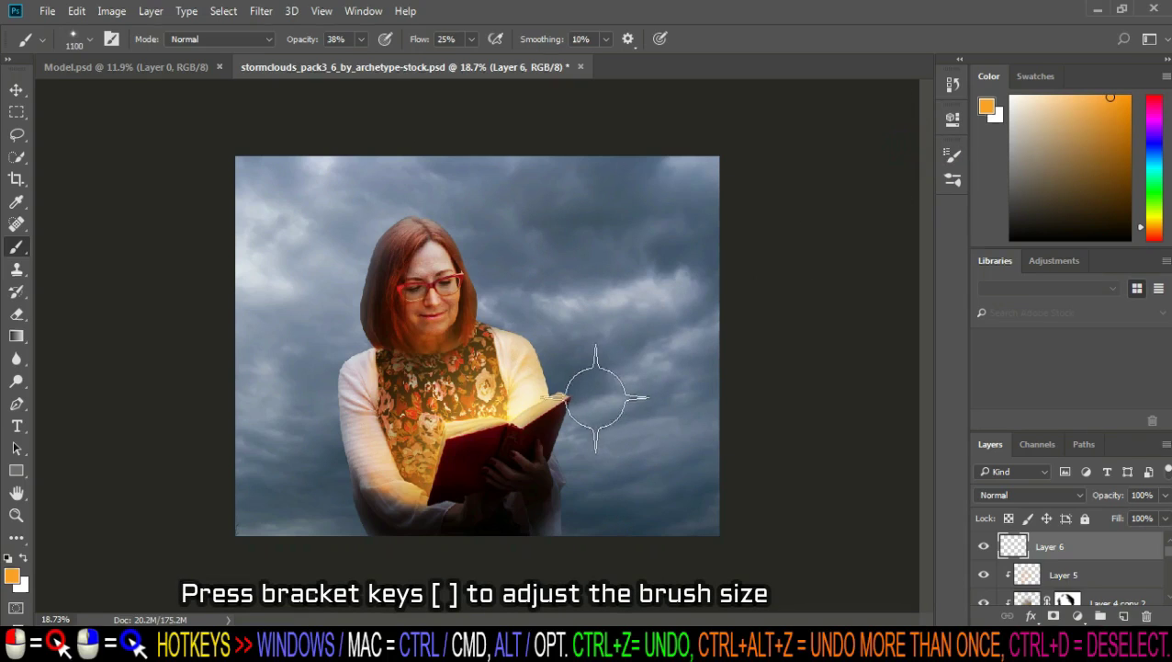
Step: Shrink the sparkle brush to 125 px, glow the book's top corner, and make white the painting colour
{"action": "key", "text": "bracketleft"}
{"action": "key", "text": "bracketleft"}
{"action": "key", "text": "bracketleft"}
{"action": "key", "text": "bracketleft"}
{"action": "key", "text": "bracketleft"}
{"action": "key", "text": "bracketleft"}
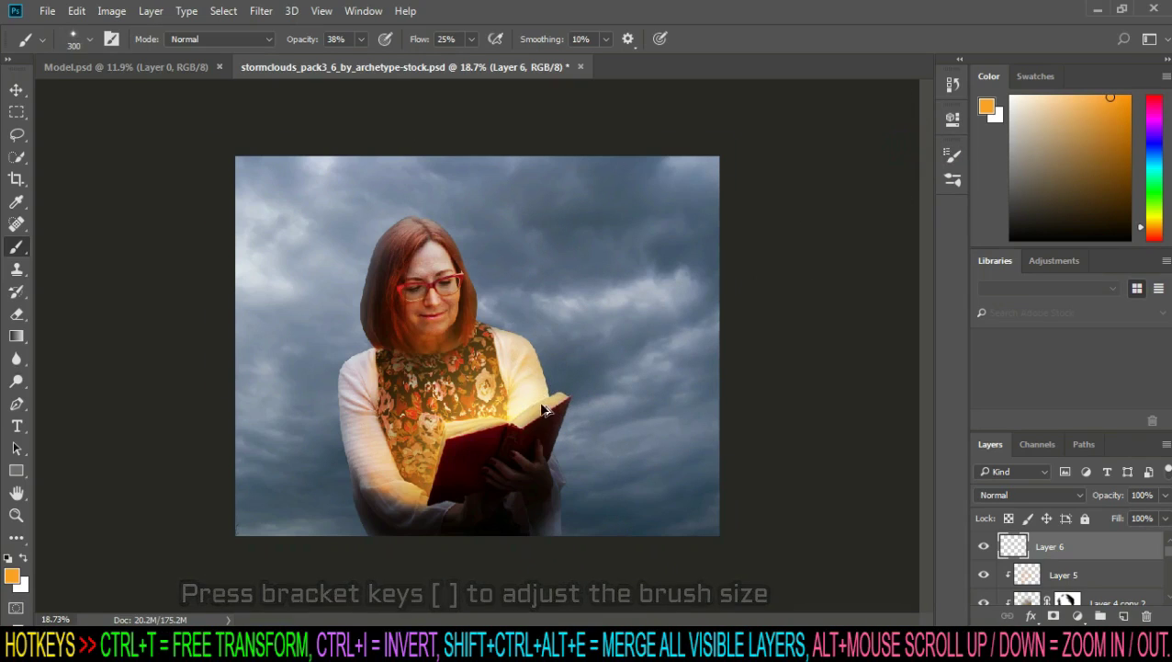
{"action": "scroll", "coordinate": [556, 411], "scroll_direction": "up", "scroll_amount": 3}
{"action": "left_click", "coordinate": [597, 430]}
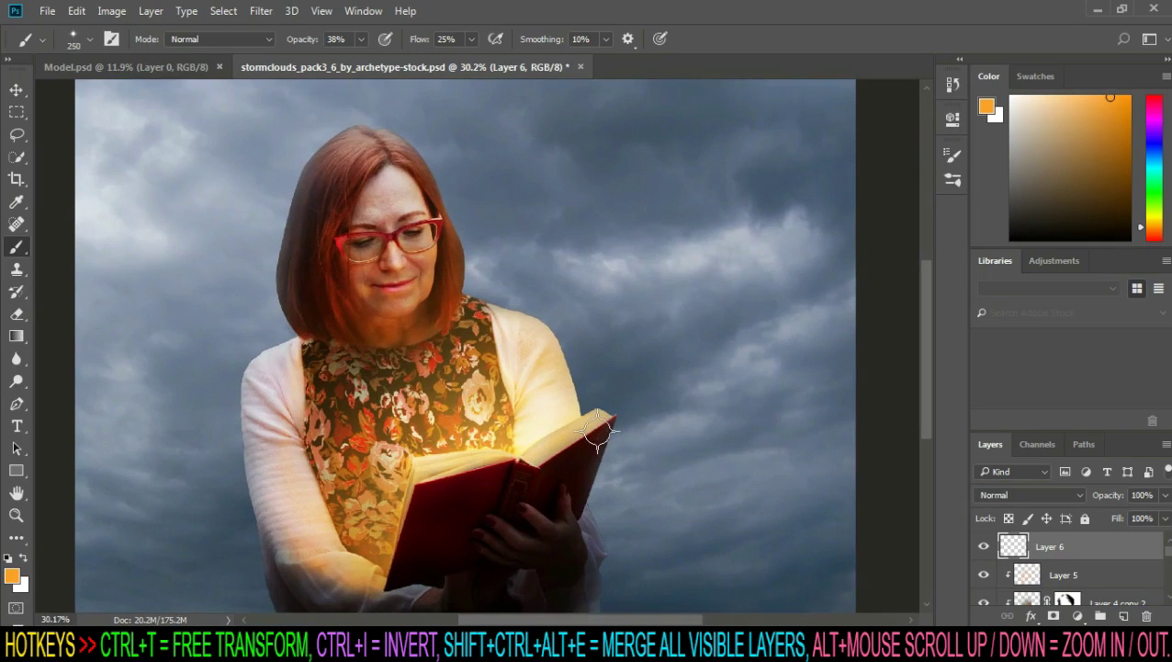
{"action": "key", "text": "bracketleft"}
{"action": "key", "text": "bracketleft"}
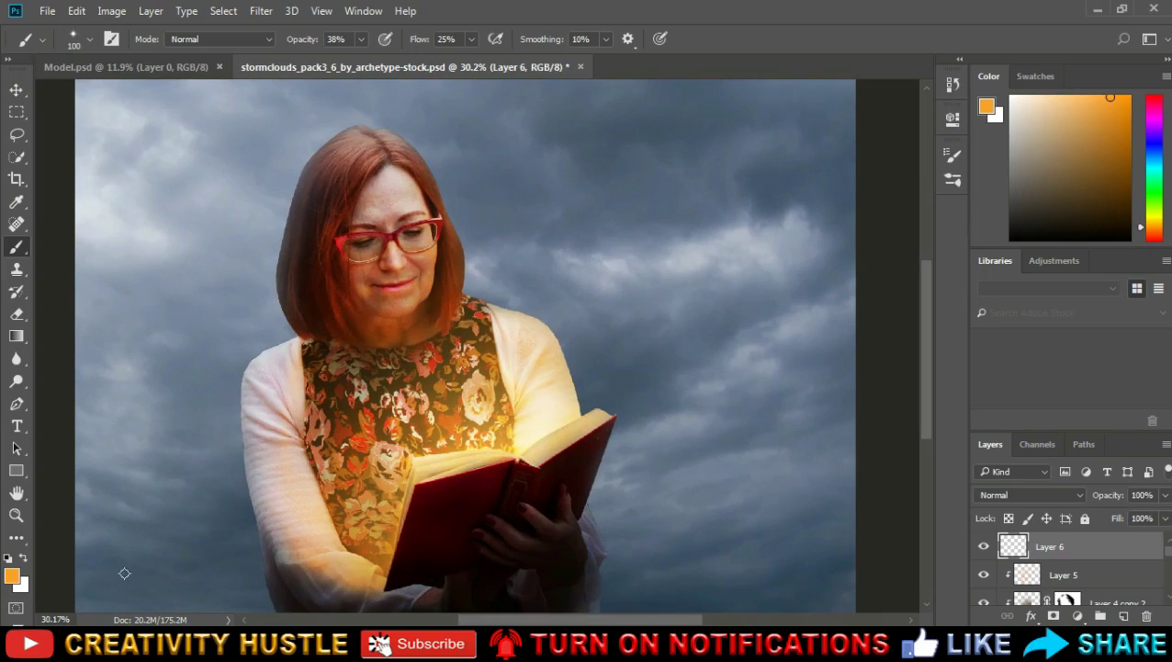
{"action": "left_click", "coordinate": [24, 558]}
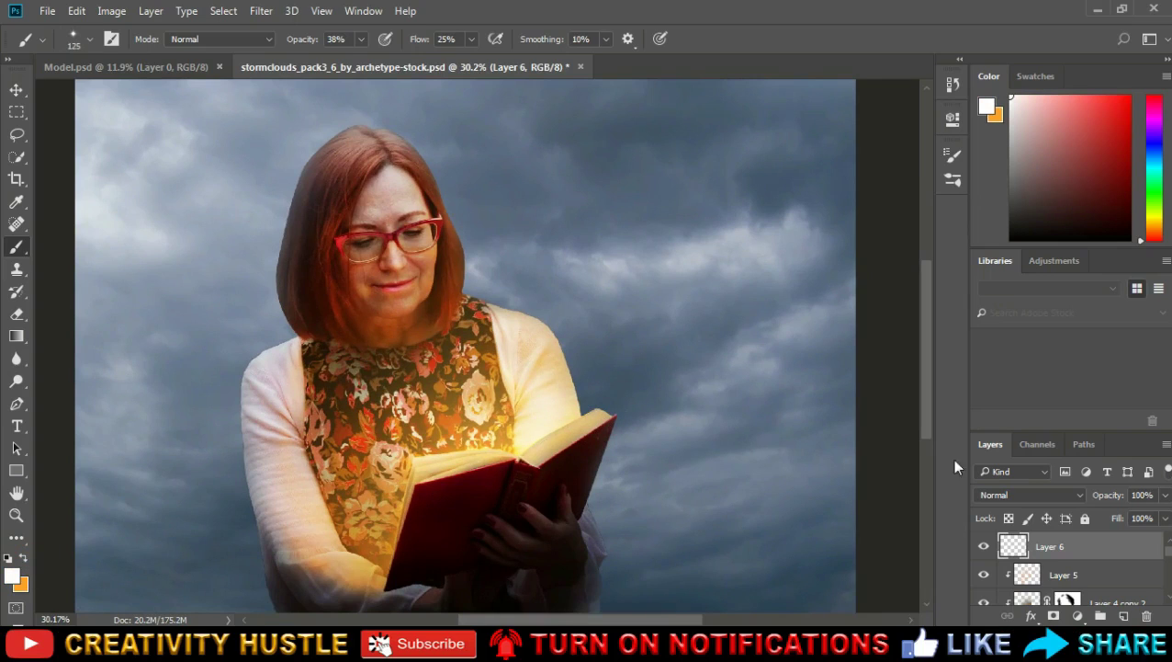
Step: On Layer 6, raise brush flow and opacity to 100% with black as the secondary colour
{"action": "left_click", "coordinate": [1098, 543]}
{"action": "left_click", "coordinate": [473, 40]}
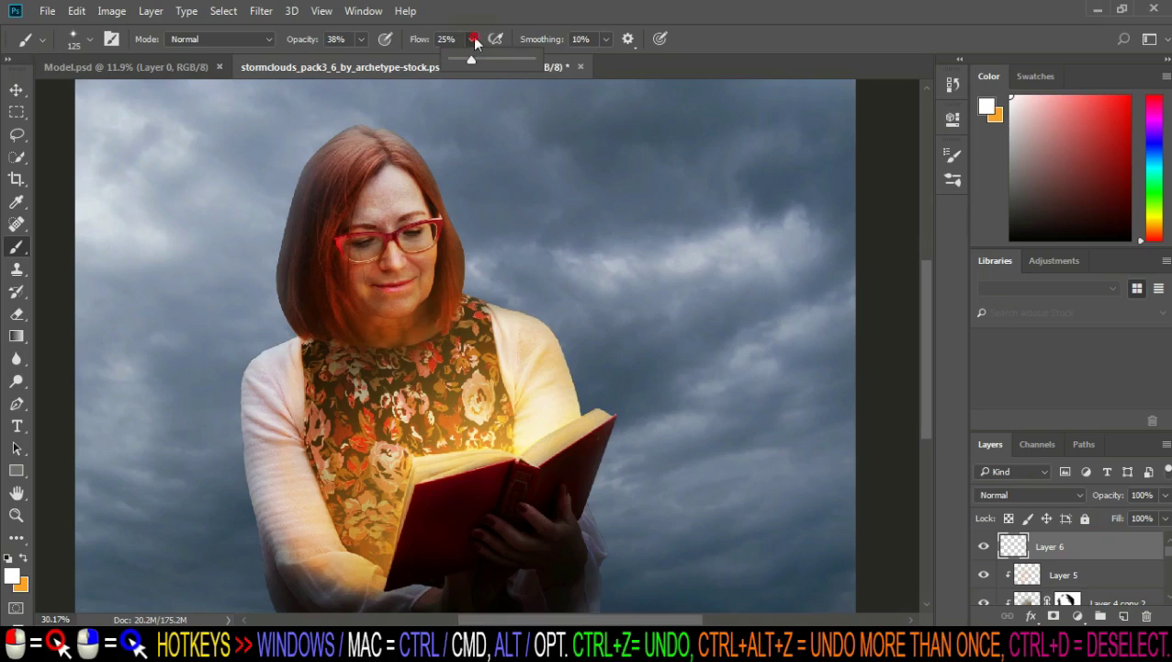
{"action": "left_click_drag", "start_coordinate": [472, 60], "coordinate": [609, 59]}
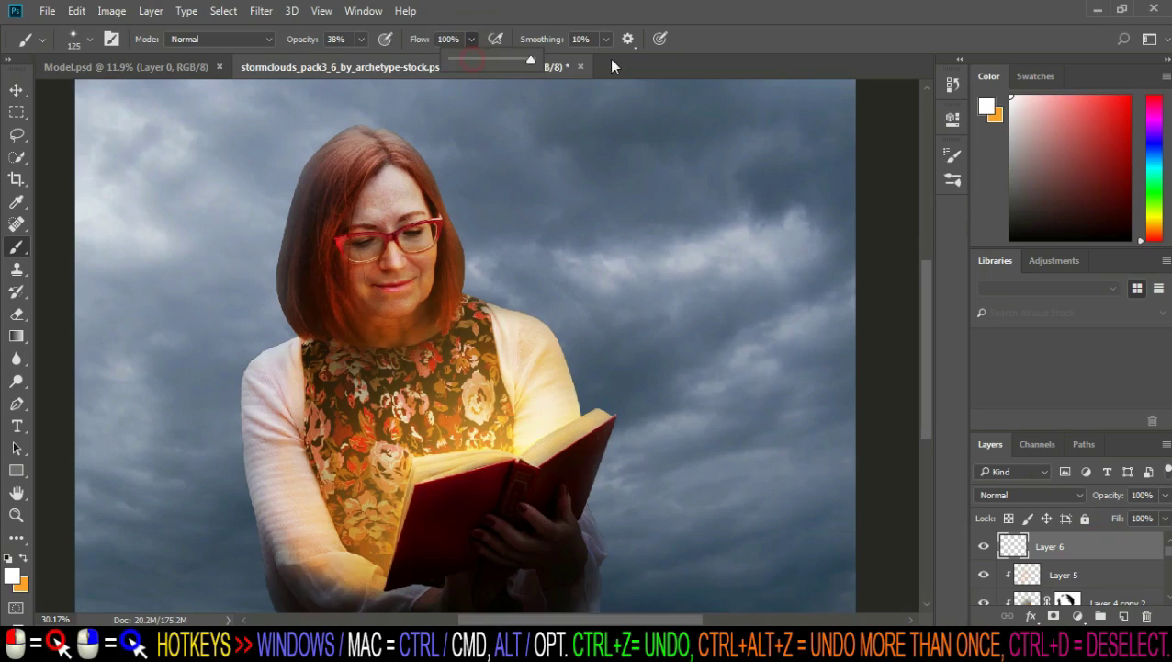
{"action": "left_click", "coordinate": [361, 40]}
{"action": "left_click_drag", "start_coordinate": [360, 59], "coordinate": [497, 132]}
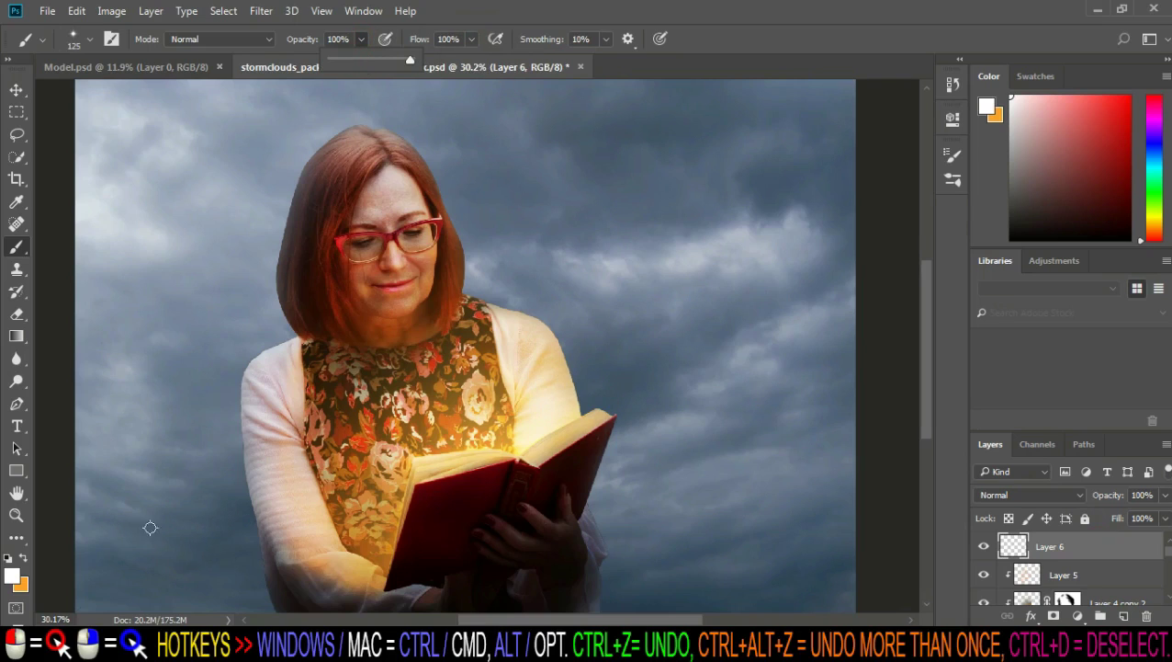
{"action": "left_click", "coordinate": [7, 558]}
{"action": "left_click", "coordinate": [23, 560]}
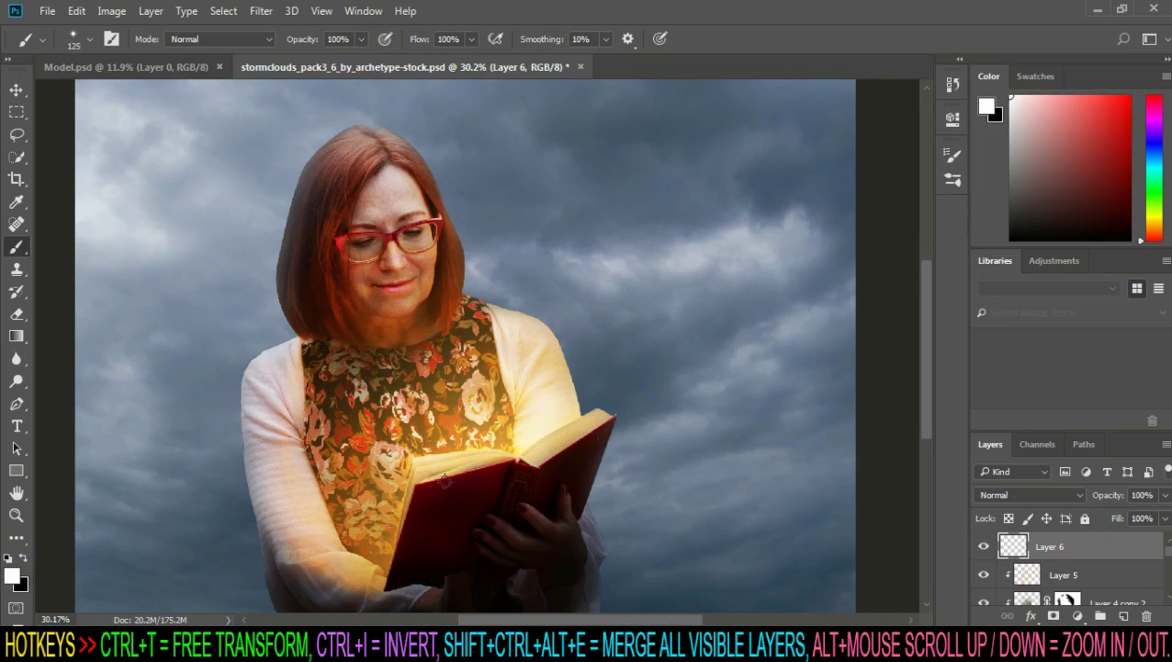
Step: Zoom in and stamp a small white sparkle on the book's corner
{"action": "scroll", "coordinate": [620, 439], "scroll_direction": "up", "scroll_amount": 2}
{"action": "scroll", "coordinate": [597, 418], "scroll_direction": "up", "scroll_amount": 2}
{"action": "scroll", "coordinate": [578, 392], "scroll_direction": "up", "scroll_amount": 1}
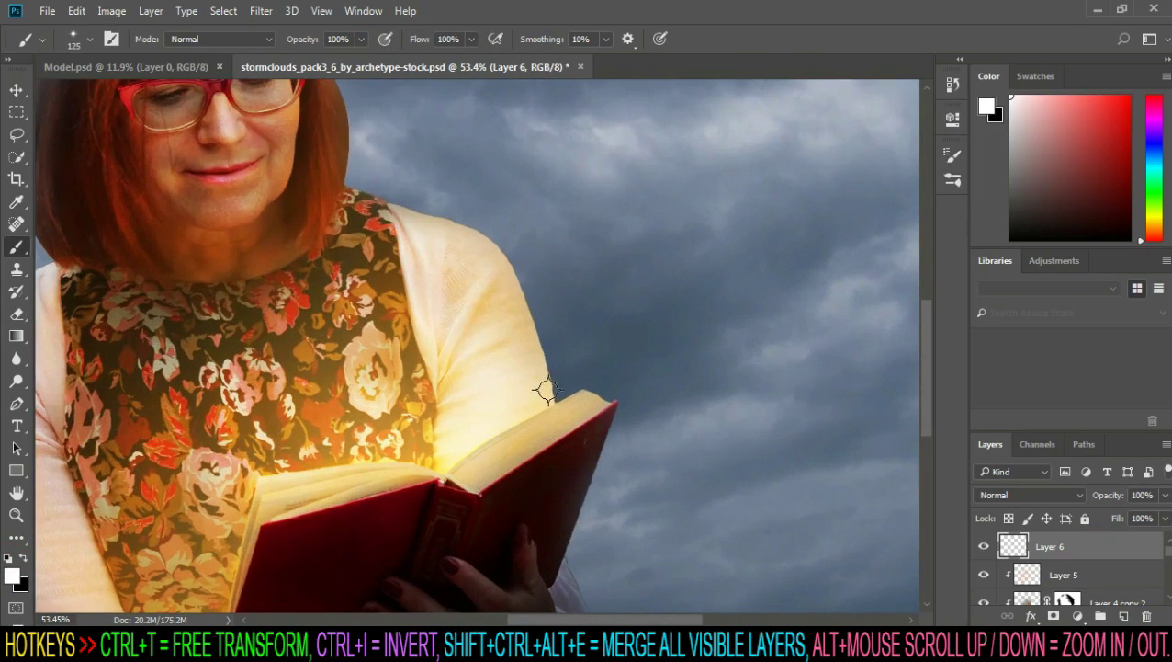
{"action": "scroll", "coordinate": [595, 358], "scroll_direction": "down", "scroll_amount": 1}
{"action": "left_click", "coordinate": [594, 358]}
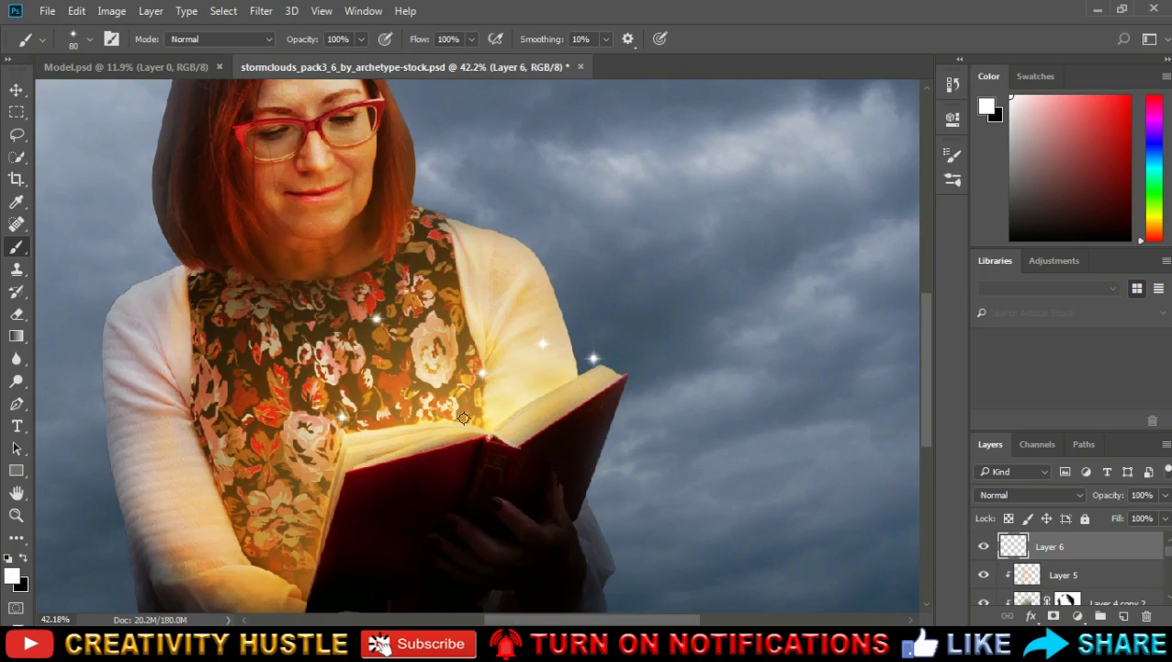
{"action": "scroll", "coordinate": [315, 496], "scroll_direction": "down", "scroll_amount": 3}
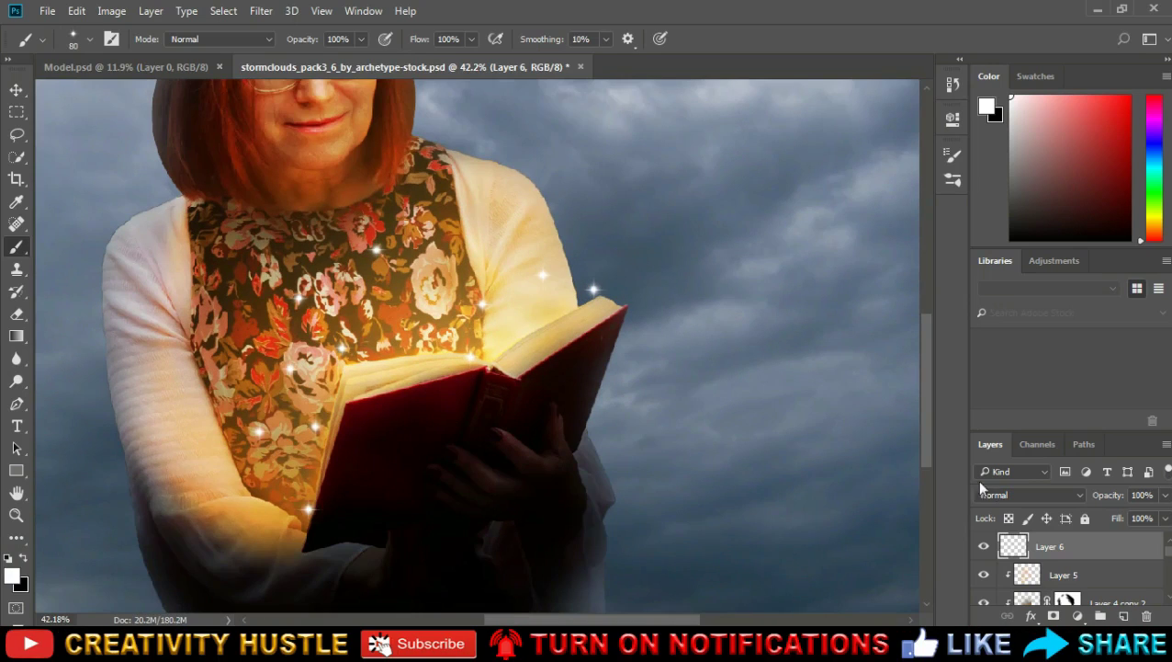
{"action": "left_click", "coordinate": [953, 159]}
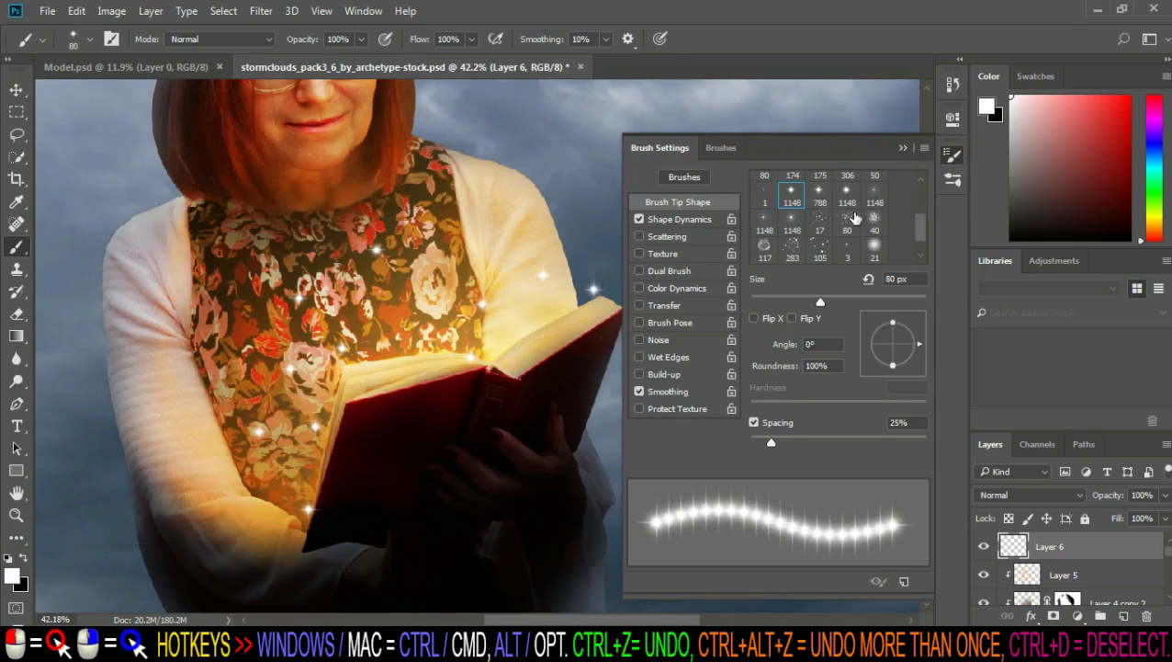
Step: Switch to another sparkle tip at 175 px and stamp two sparkles on the dress
{"action": "left_click", "coordinate": [768, 221]}
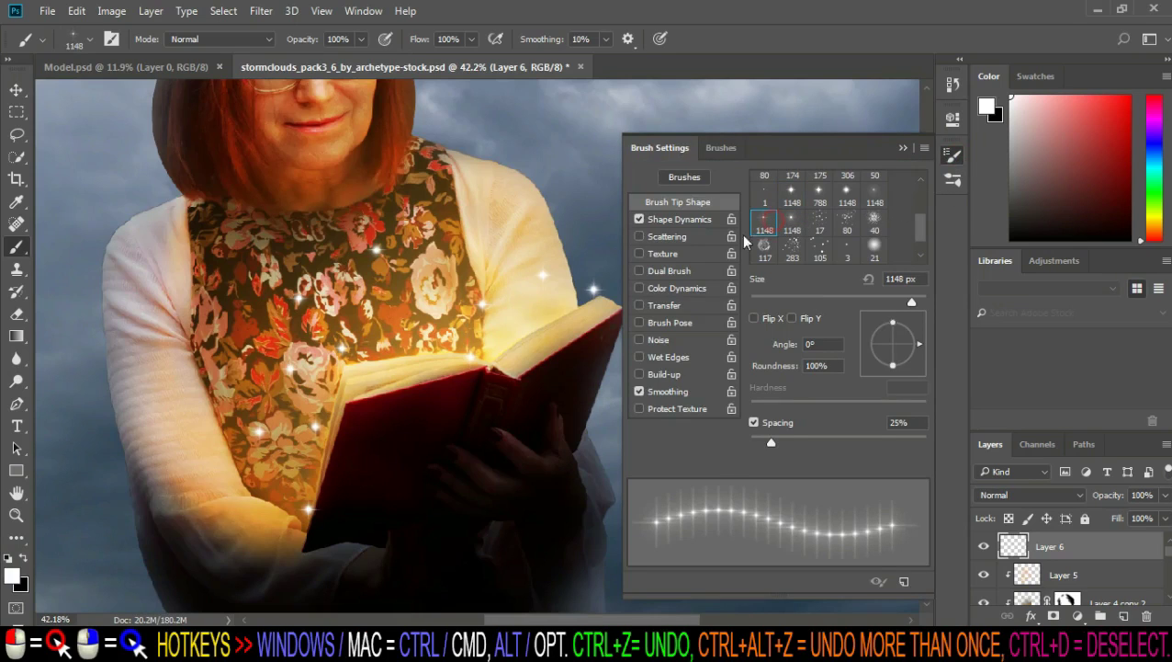
{"action": "key", "text": "bracketleft"}
{"action": "key", "text": "bracketleft"}
{"action": "key", "text": "bracketleft"}
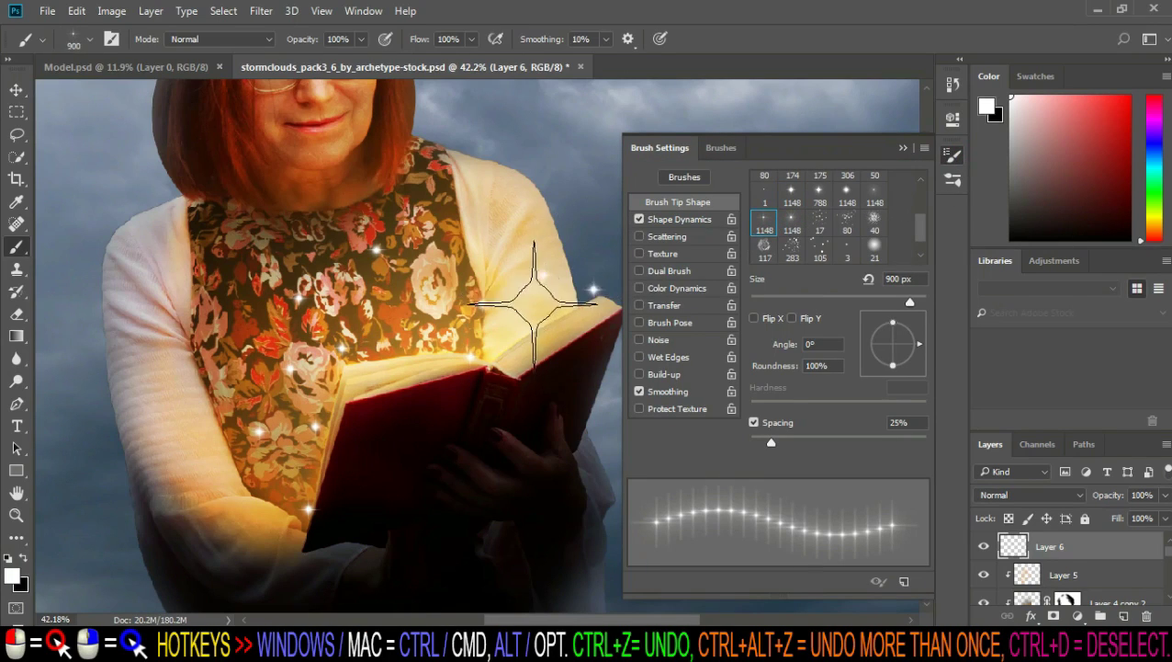
{"action": "key", "text": "bracketleft"}
{"action": "key", "text": "bracketleft"}
{"action": "key", "text": "bracketleft"}
{"action": "key", "text": "bracketleft"}
{"action": "key", "text": "bracketleft"}
{"action": "key", "text": "bracketleft"}
{"action": "right_click", "coordinate": [531, 326]}
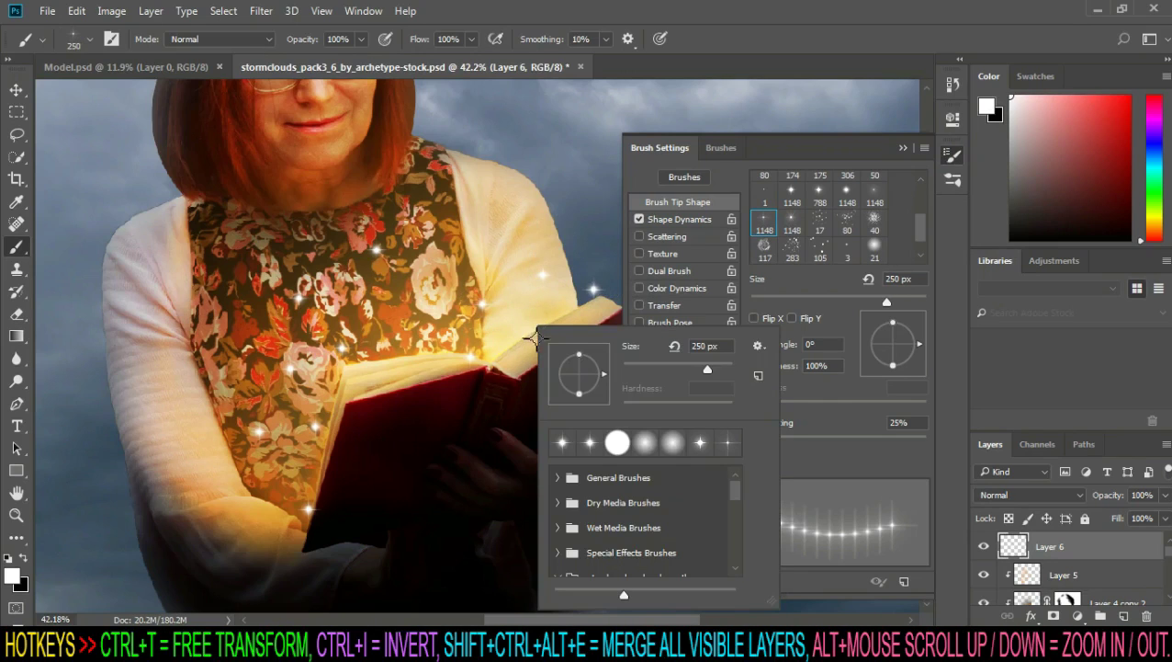
{"action": "left_click", "coordinate": [529, 329]}
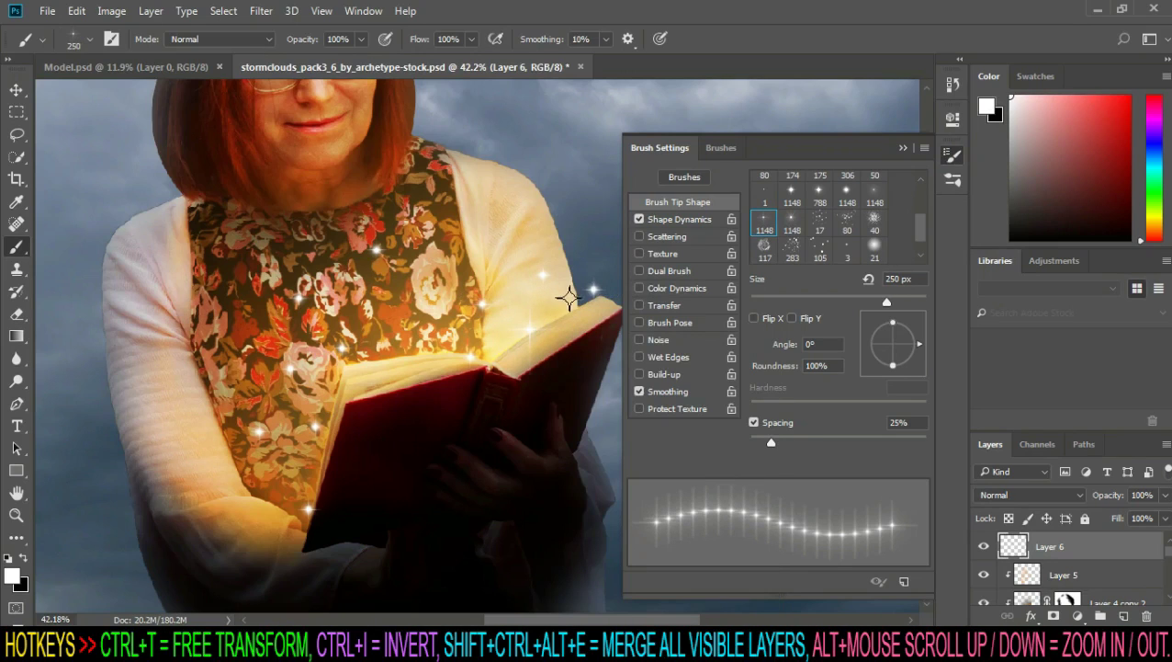
{"action": "key", "text": "bracketleft"}
{"action": "key", "text": "bracketleft"}
{"action": "left_click", "coordinate": [329, 243]}
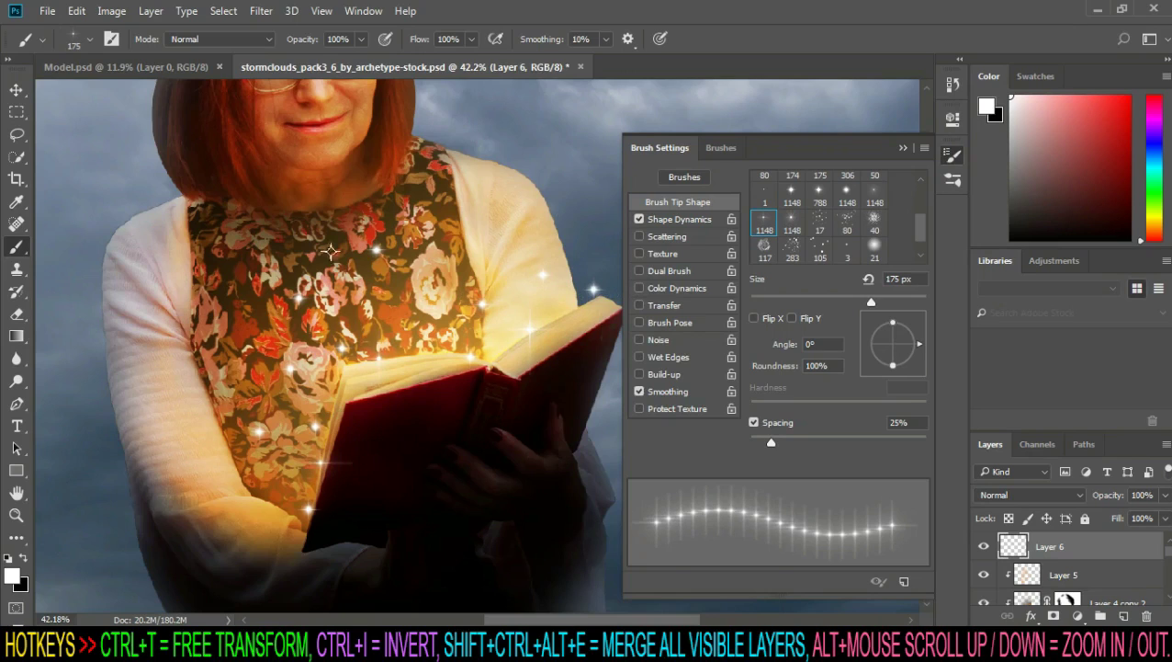
{"action": "left_click", "coordinate": [357, 318]}
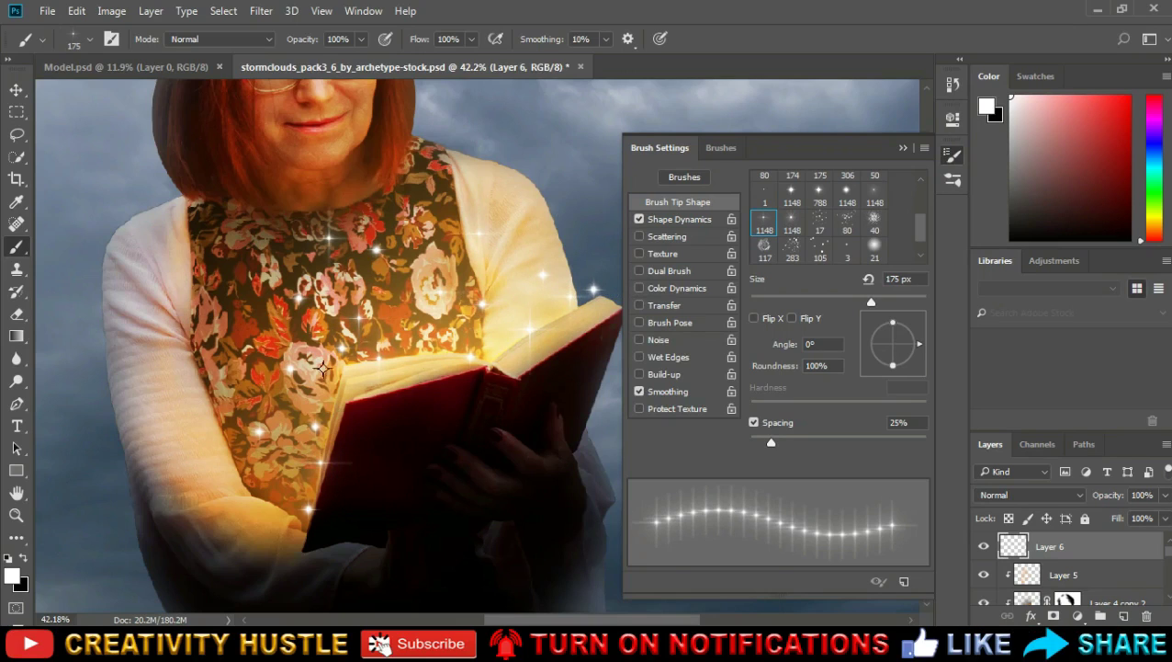
Step: With a larger star tip, add sparkles at the neckline, lower dress and beside the book
{"action": "left_click", "coordinate": [801, 223]}
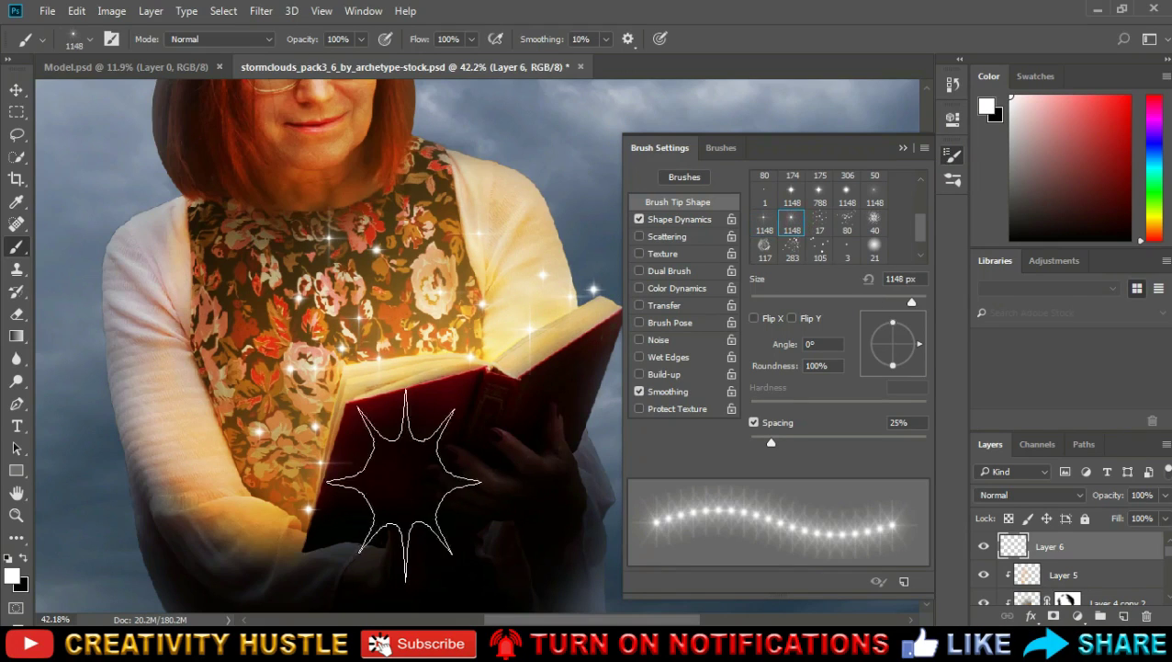
{"action": "key", "text": "bracketleft"}
{"action": "key", "text": "bracketleft"}
{"action": "key", "text": "bracketleft"}
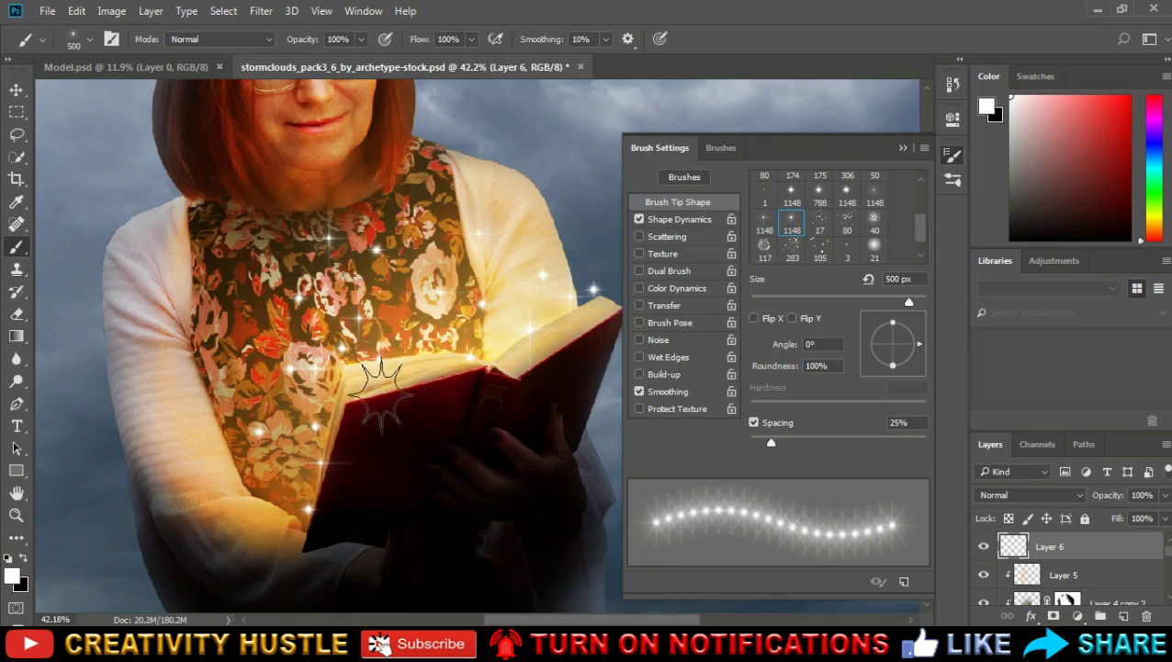
{"action": "key", "text": "bracketleft"}
{"action": "key", "text": "bracketleft"}
{"action": "key", "text": "bracketleft"}
{"action": "key", "text": "bracketleft"}
{"action": "key", "text": "bracketleft"}
{"action": "key", "text": "bracketleft"}
{"action": "key", "text": "bracketleft"}
{"action": "key", "text": "bracketleft"}
{"action": "key", "text": "bracketleft"}
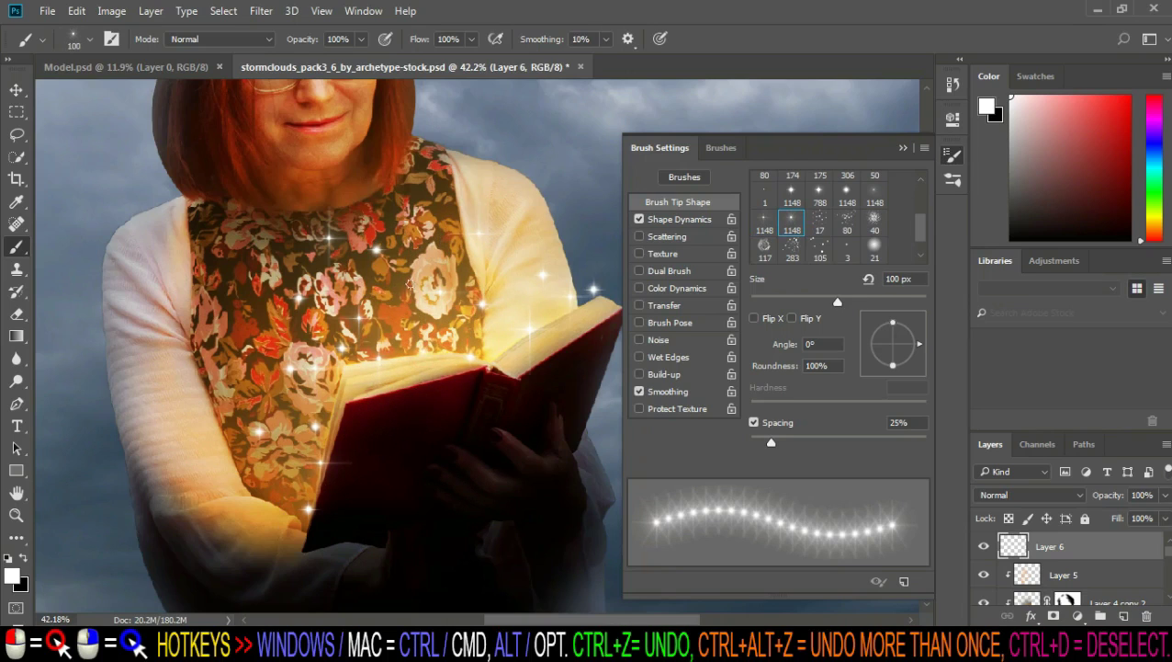
{"action": "left_click", "coordinate": [348, 192]}
{"action": "left_click", "coordinate": [295, 461]}
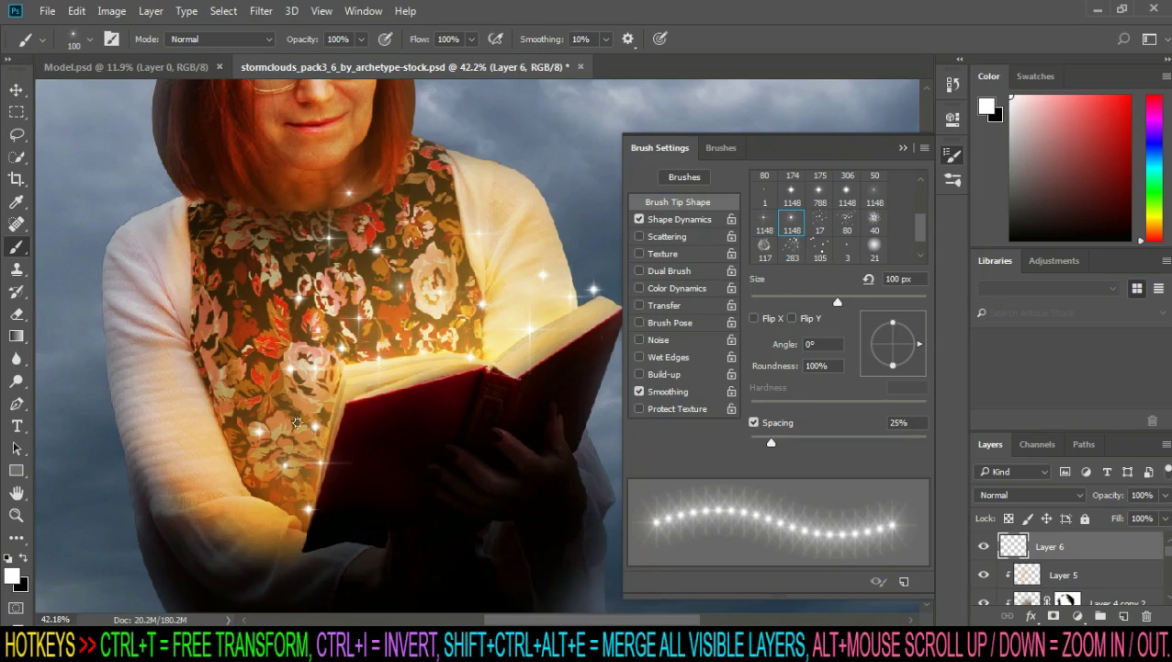
{"action": "key", "text": "bracketright"}
{"action": "left_click", "coordinate": [292, 349]}
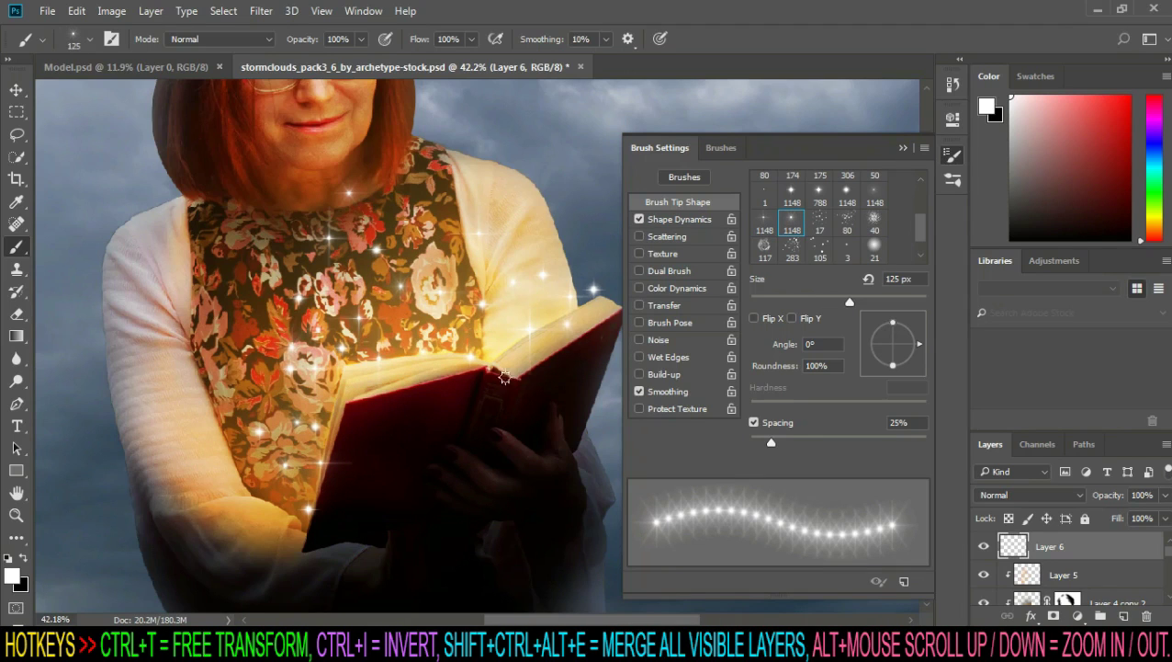
{"action": "scroll", "coordinate": [424, 368], "scroll_direction": "down", "scroll_amount": 3}
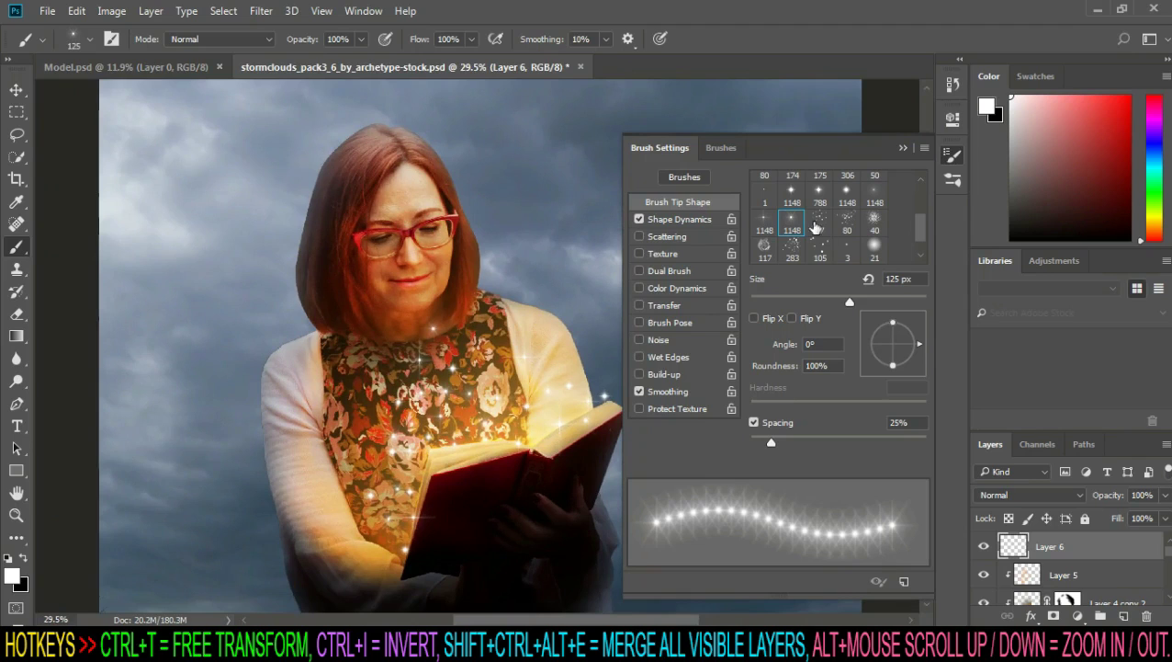
Step: Select the 1148 sparkle preset at a reduced 150 px size and hide Brush Settings
{"action": "left_click", "coordinate": [819, 194]}
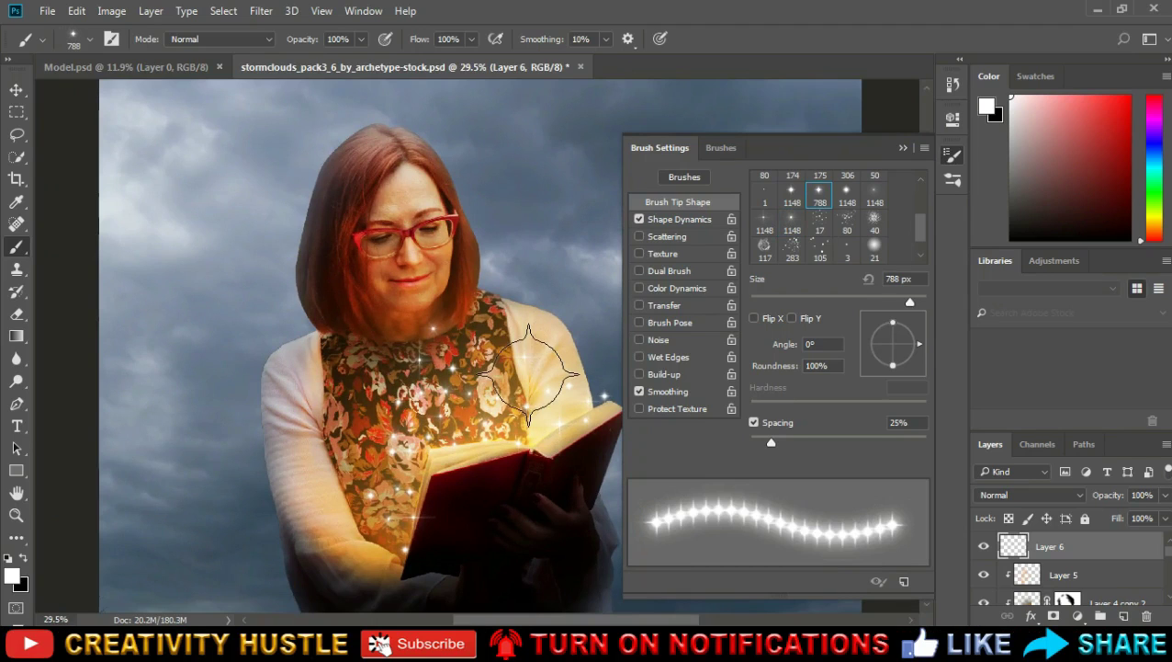
{"action": "key", "text": "bracketleft"}
{"action": "key", "text": "bracketleft"}
{"action": "key", "text": "bracketleft"}
{"action": "key", "text": "bracketleft"}
{"action": "key", "text": "bracketleft"}
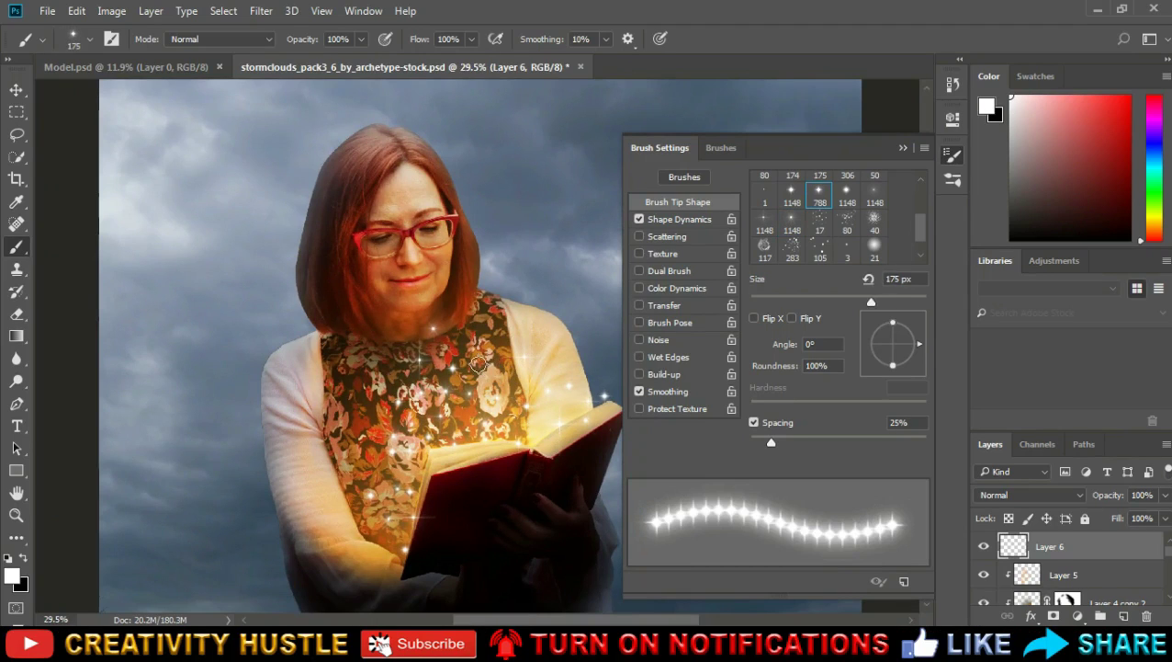
{"action": "key", "text": "bracketleft"}
{"action": "key", "text": "bracketleft"}
{"action": "key", "text": "bracketleft"}
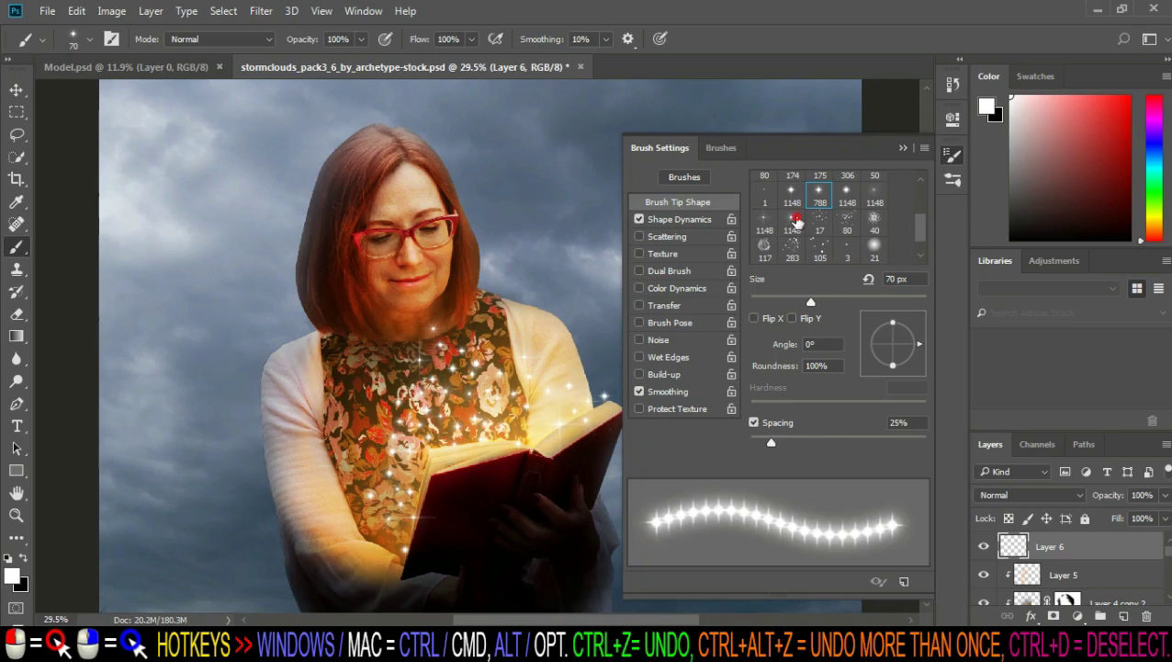
{"action": "left_click", "coordinate": [796, 220]}
{"action": "scroll", "coordinate": [477, 413], "scroll_direction": "down", "scroll_amount": 1}
{"action": "scroll", "coordinate": [478, 414], "scroll_direction": "up", "scroll_amount": 2}
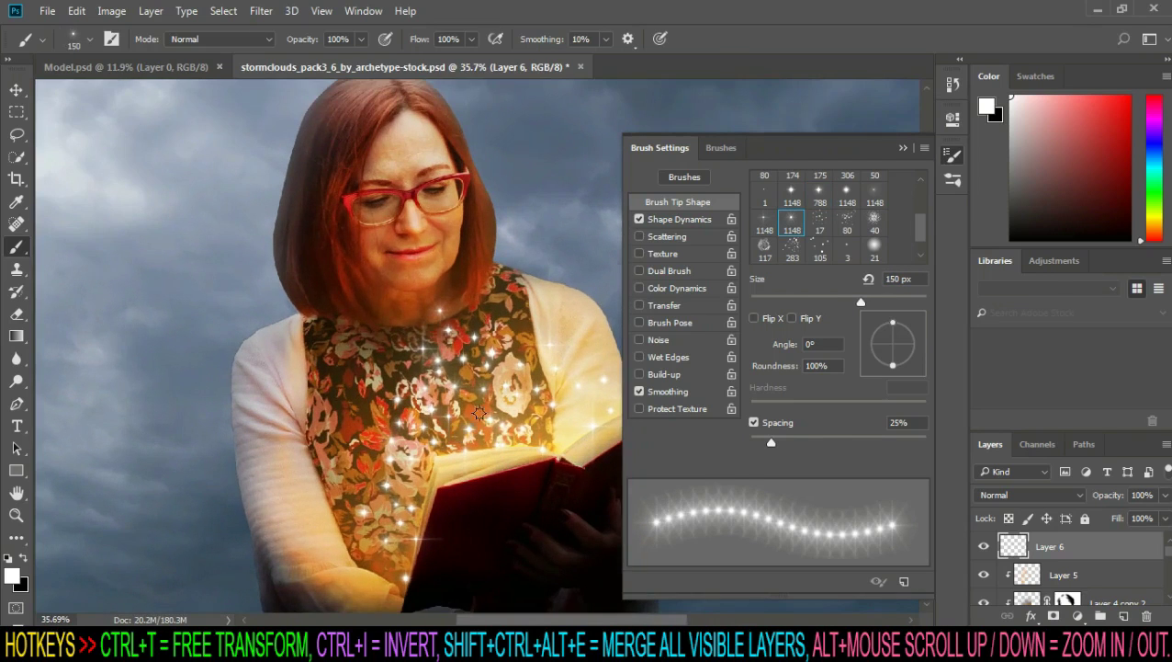
{"action": "scroll", "coordinate": [478, 413], "scroll_direction": "down", "scroll_amount": 2}
{"action": "key", "text": "F5"}
Step: Zoom in and out to review the sparkle trail rising from the book up the dress
{"action": "scroll", "coordinate": [341, 542], "scroll_direction": "up", "scroll_amount": 3}
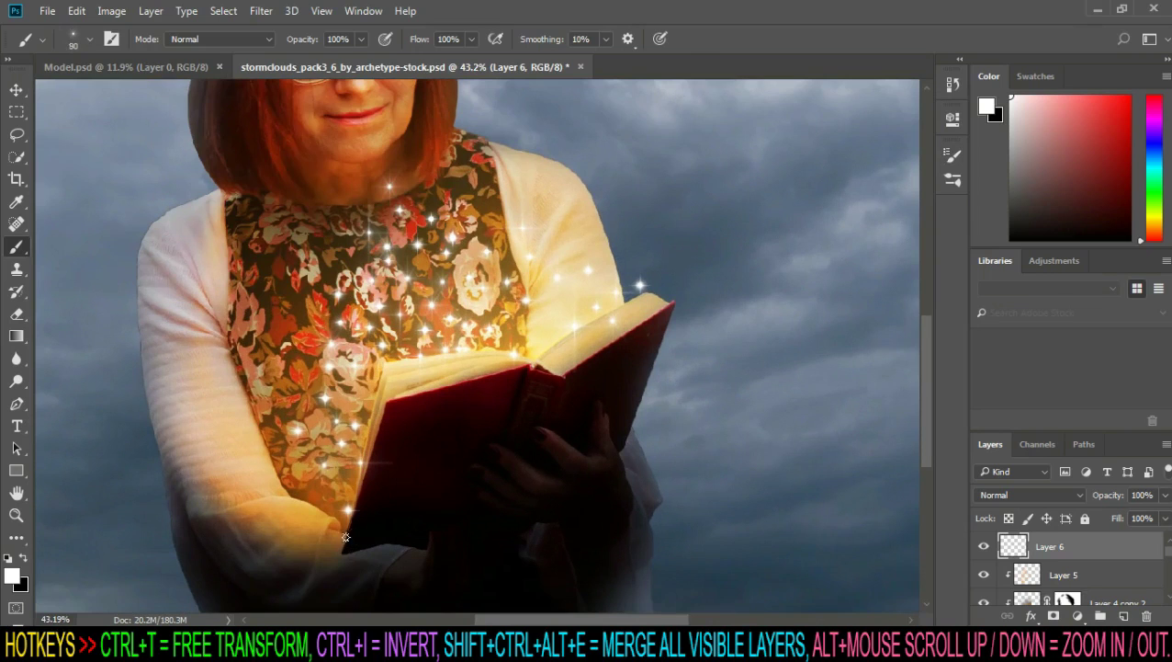
{"action": "scroll", "coordinate": [457, 407], "scroll_direction": "down", "scroll_amount": 2}
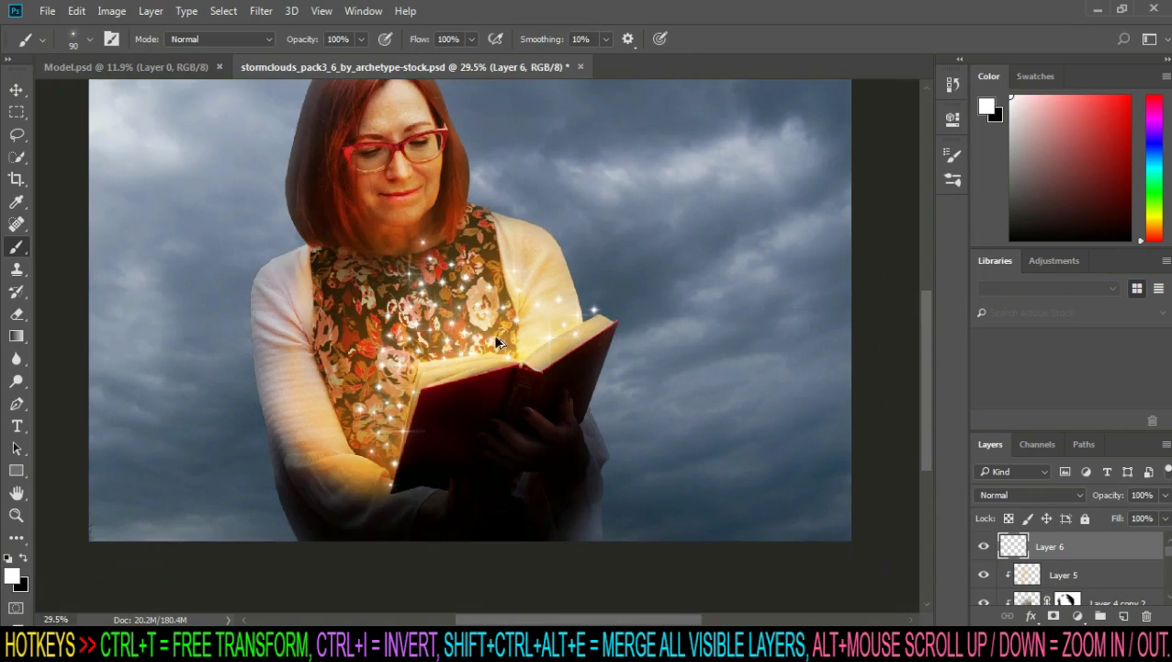
{"action": "scroll", "coordinate": [496, 342], "scroll_direction": "up", "scroll_amount": 3}
{"action": "scroll", "coordinate": [427, 401], "scroll_direction": "down", "scroll_amount": 2}
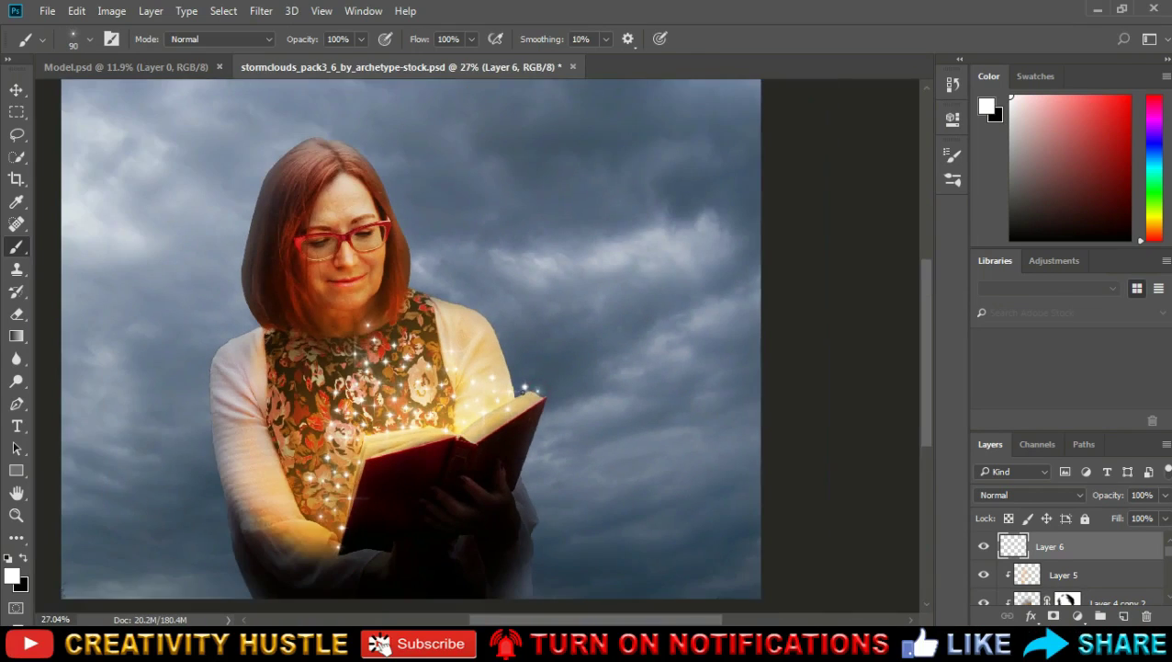
{"action": "scroll", "coordinate": [460, 422], "scroll_direction": "down", "scroll_amount": 1}
{"action": "scroll", "coordinate": [496, 451], "scroll_direction": "up", "scroll_amount": 2}
{"action": "scroll", "coordinate": [519, 482], "scroll_direction": "down", "scroll_amount": 1}
{"action": "scroll", "coordinate": [561, 470], "scroll_direction": "down", "scroll_amount": 1}
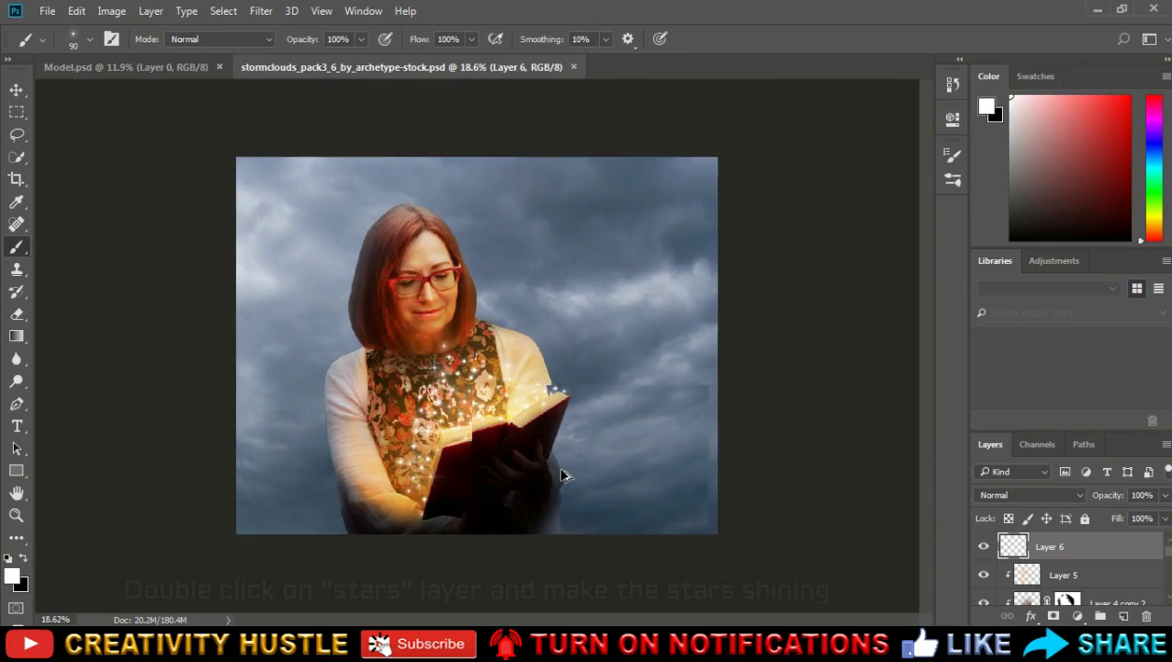
{"action": "scroll", "coordinate": [560, 471], "scroll_direction": "down", "scroll_amount": 1}
{"action": "scroll", "coordinate": [561, 470], "scroll_direction": "up", "scroll_amount": 2}
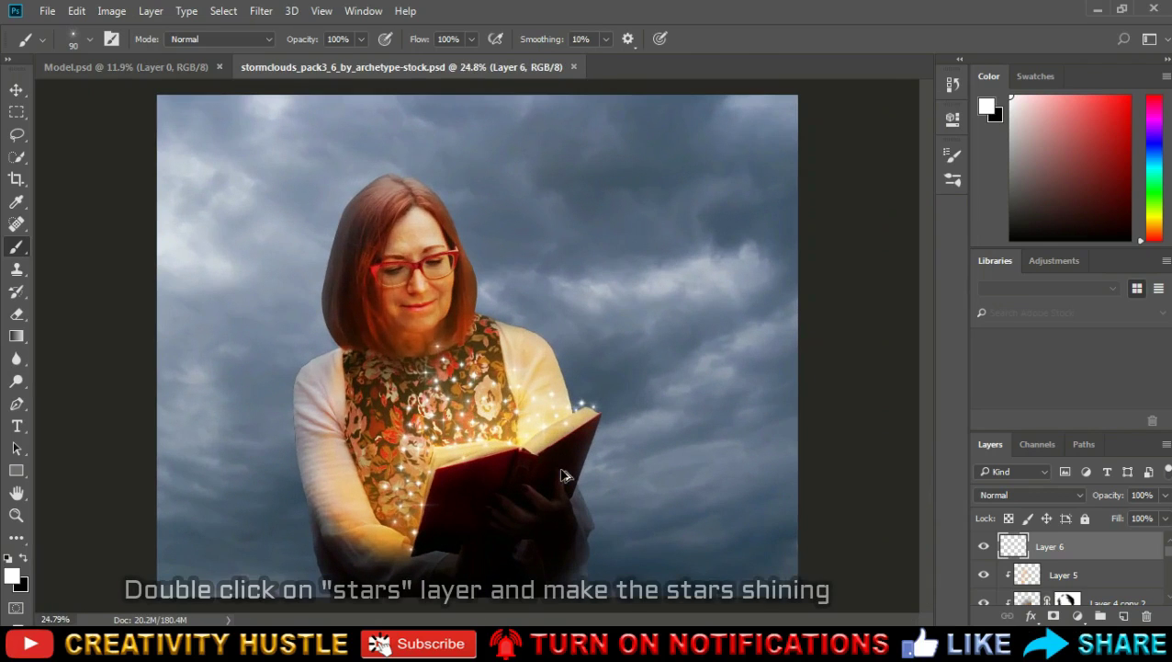
Step: Turn on Outer Glow for Layer 6 with a yellow glow colour
{"action": "double_click", "coordinate": [1114, 545]}
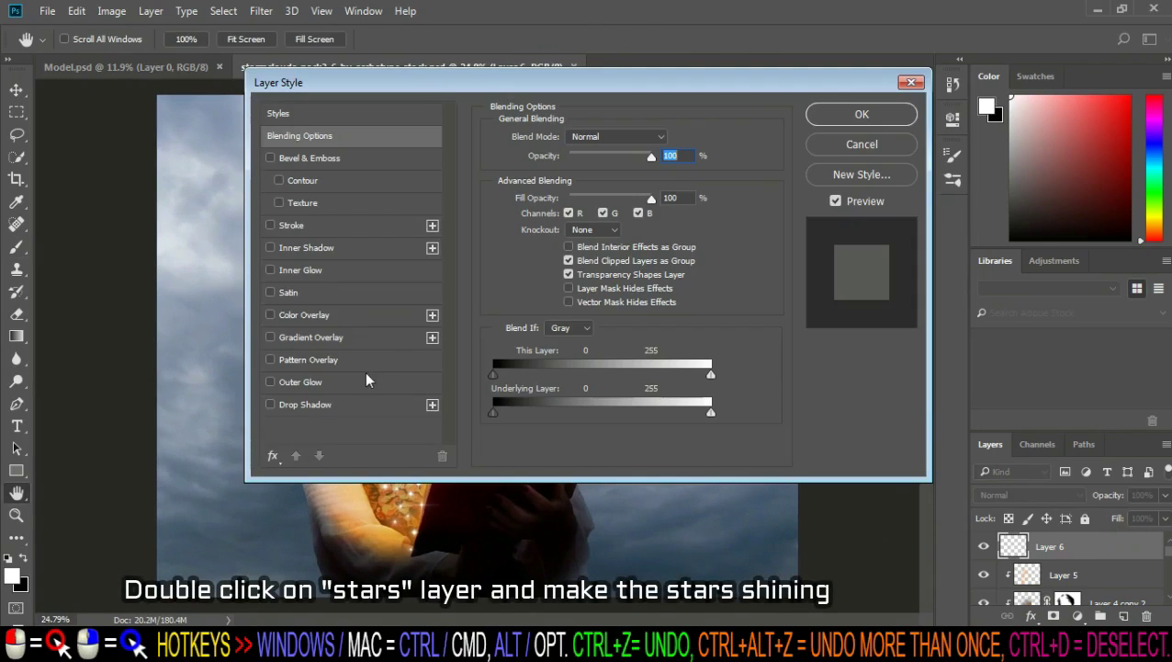
{"action": "left_click", "coordinate": [365, 380]}
{"action": "mouse_move", "coordinate": [591, 93]}
{"action": "left_mouse_down"}
{"action": "mouse_move", "coordinate": [808, 122]}
{"action": "mouse_move", "coordinate": [964, 98]}
{"action": "left_mouse_up"}
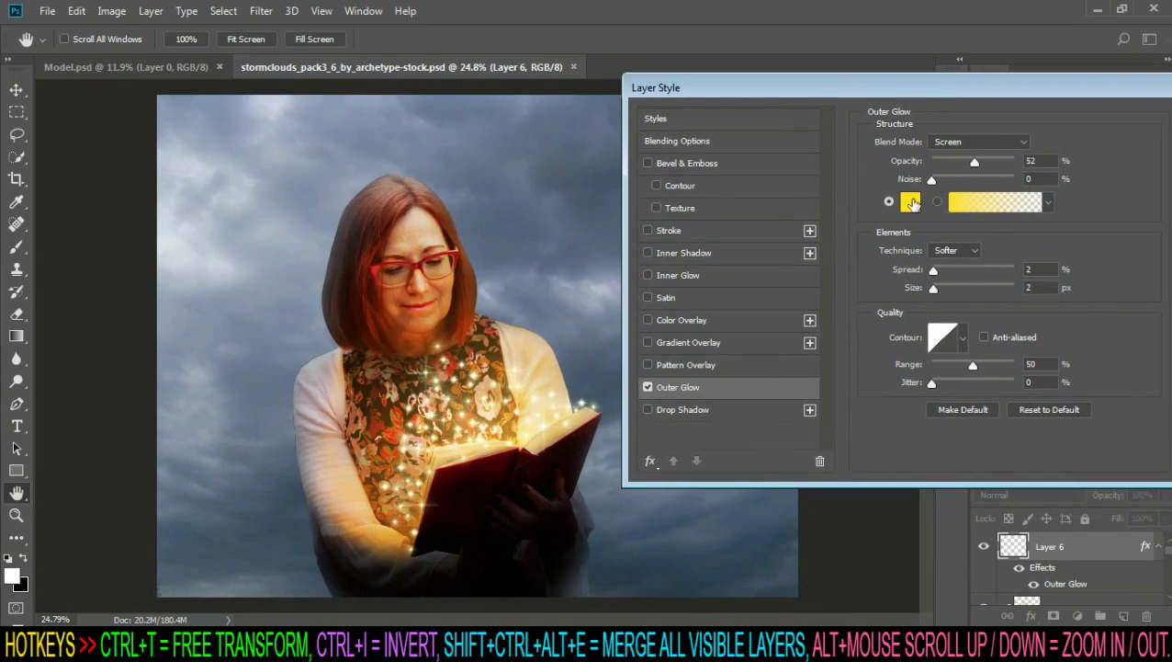
{"action": "left_click", "coordinate": [911, 203]}
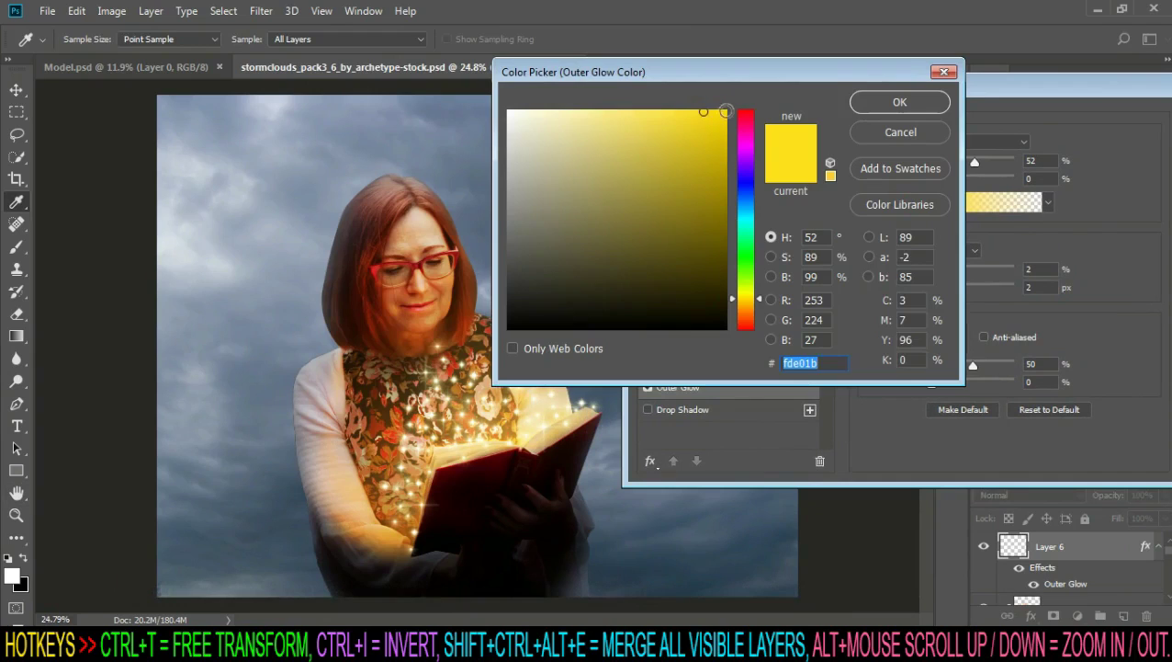
{"action": "left_click", "coordinate": [899, 102]}
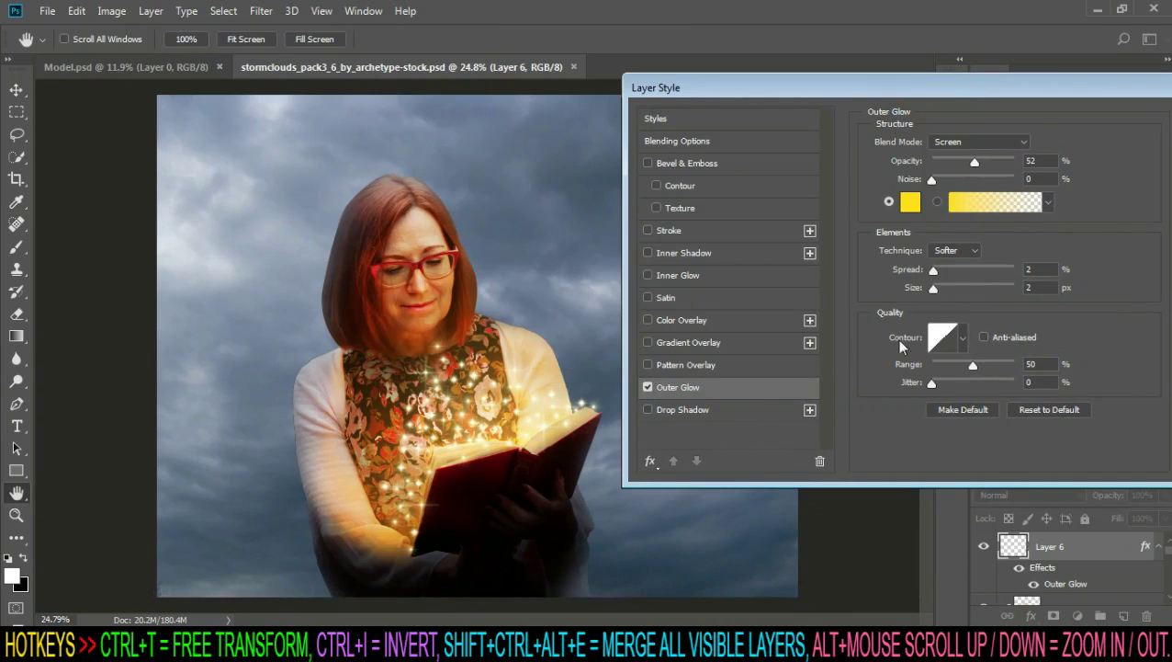
Step: Set the outer glow to 68% opacity and 4 px size and apply it
{"action": "left_click_drag", "start_coordinate": [974, 161], "coordinate": [988, 163]}
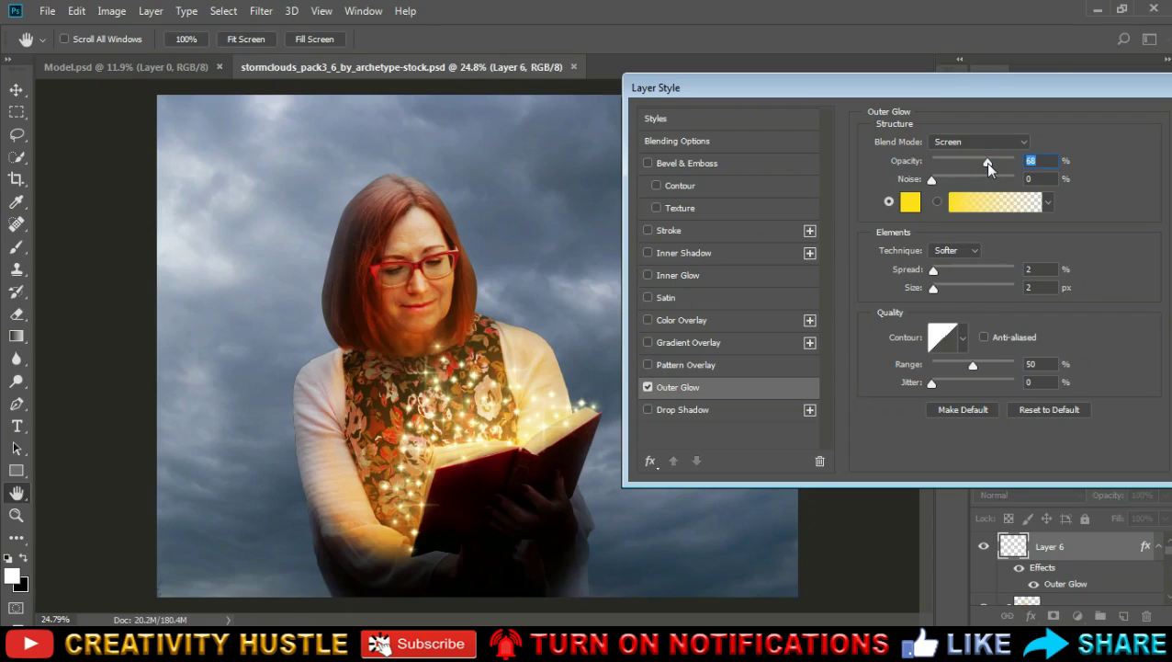
{"action": "left_click", "coordinate": [1029, 269]}
{"action": "left_click_drag", "start_coordinate": [934, 288], "coordinate": [937, 290]}
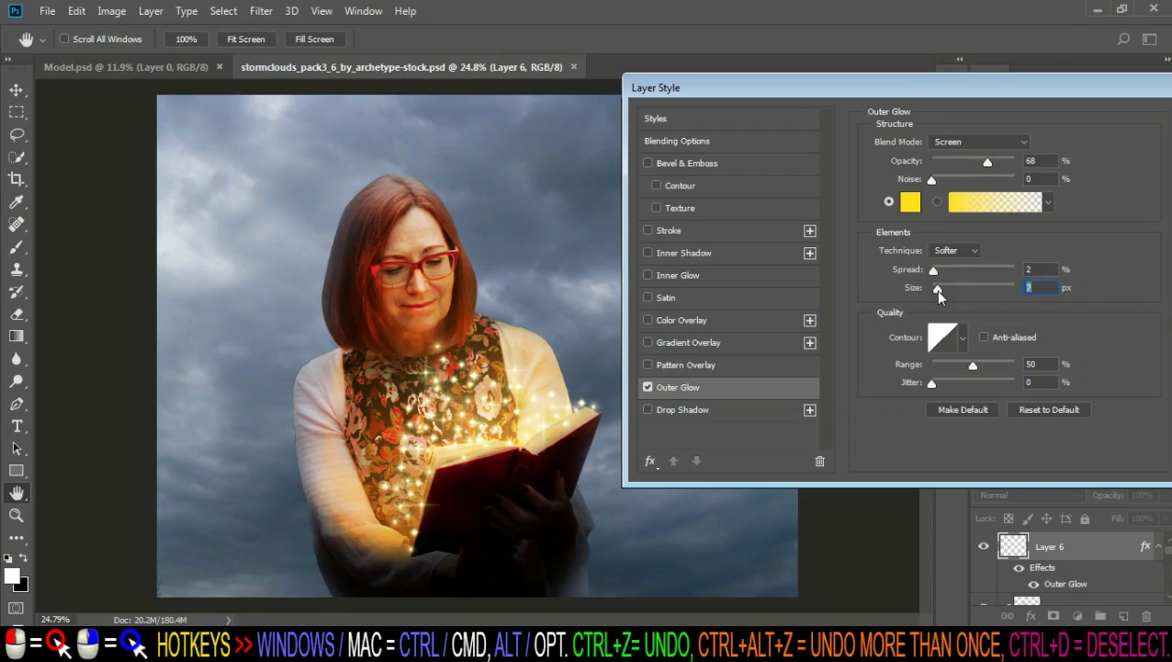
{"action": "type", "text": "4"}
{"action": "left_click_drag", "start_coordinate": [1098, 90], "coordinate": [1006, 85]}
{"action": "left_click", "coordinate": [1144, 114]}
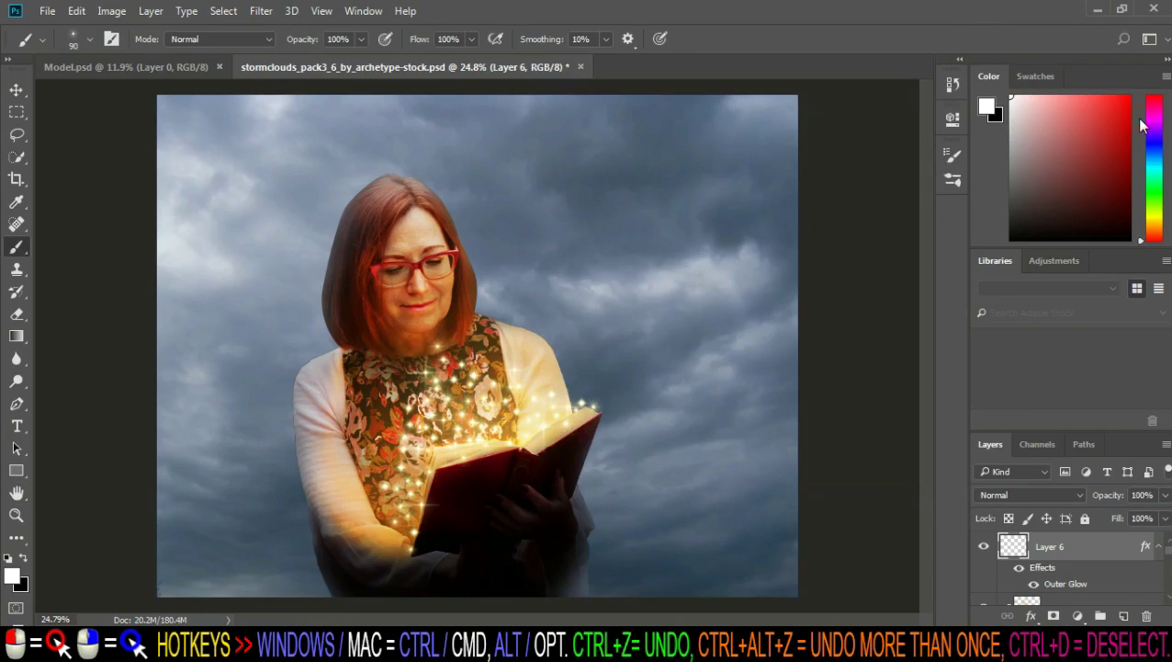
{"action": "scroll", "coordinate": [532, 484], "scroll_direction": "down", "scroll_amount": 2}
{"action": "scroll", "coordinate": [473, 475], "scroll_direction": "down", "scroll_amount": 1}
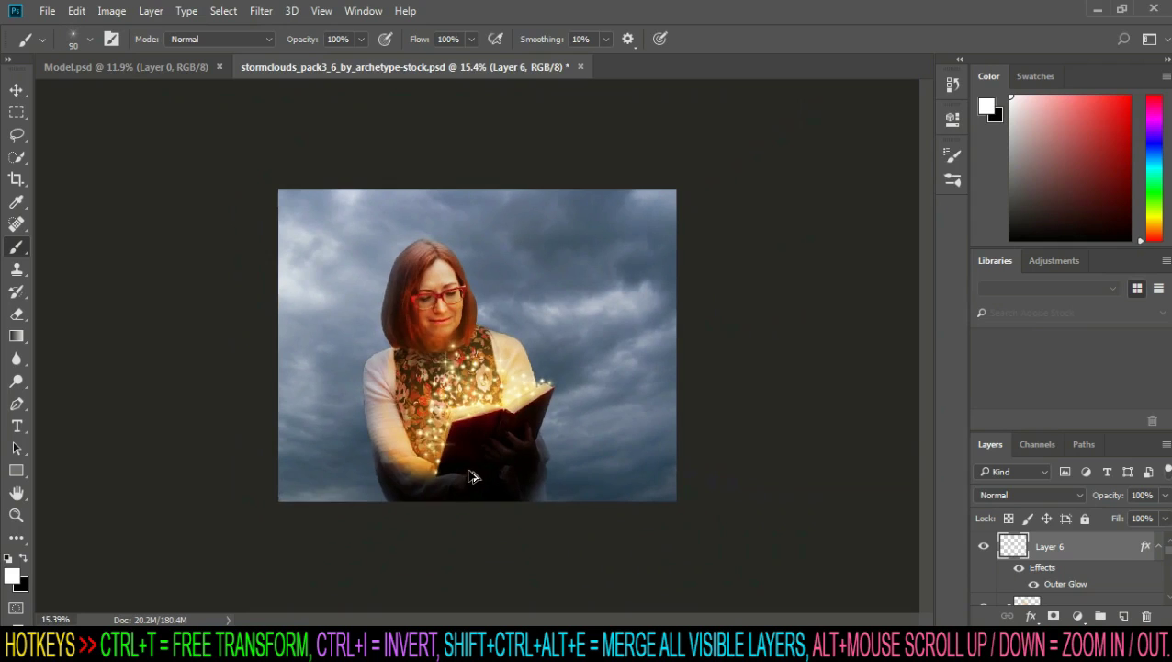
{"action": "scroll", "coordinate": [496, 477], "scroll_direction": "up", "scroll_amount": 3}
{"action": "scroll", "coordinate": [515, 477], "scroll_direction": "down", "scroll_amount": 1}
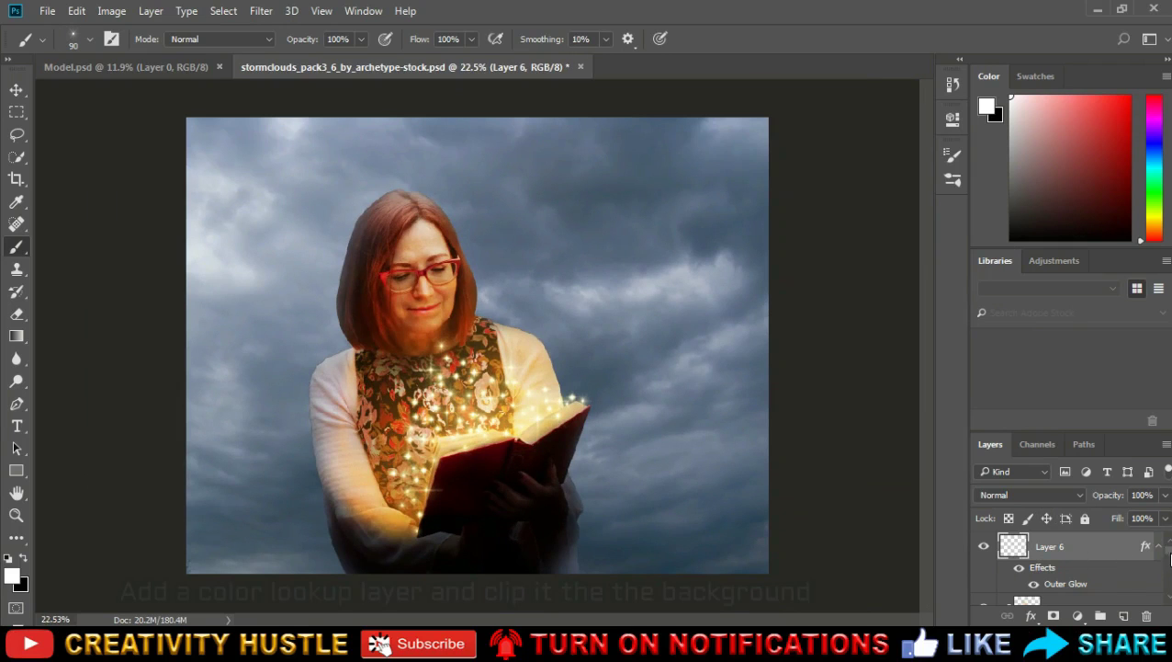
{"action": "scroll", "coordinate": [1103, 560], "scroll_direction": "down", "scroll_amount": 3}
Step: Add a HorrorBlue.3DL Color Lookup clipped to Layer 0 at 67% opacity
{"action": "left_click", "coordinate": [1056, 592]}
{"action": "left_click", "coordinate": [1077, 616]}
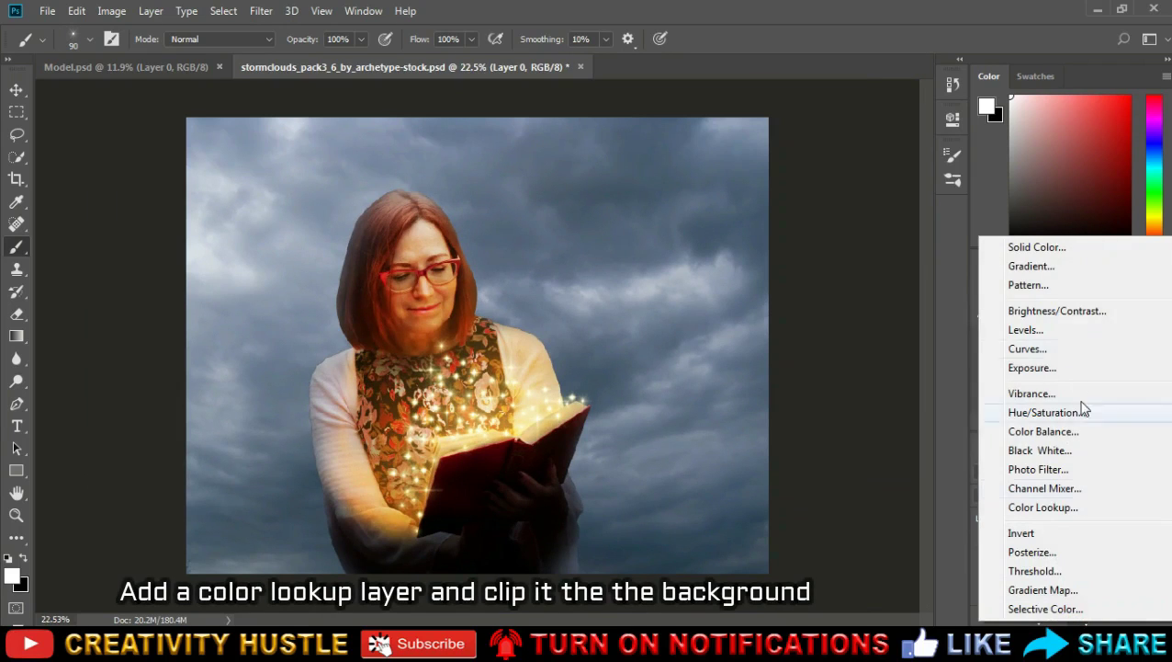
{"action": "left_click", "coordinate": [1074, 507]}
{"action": "left_click", "coordinate": [838, 168]}
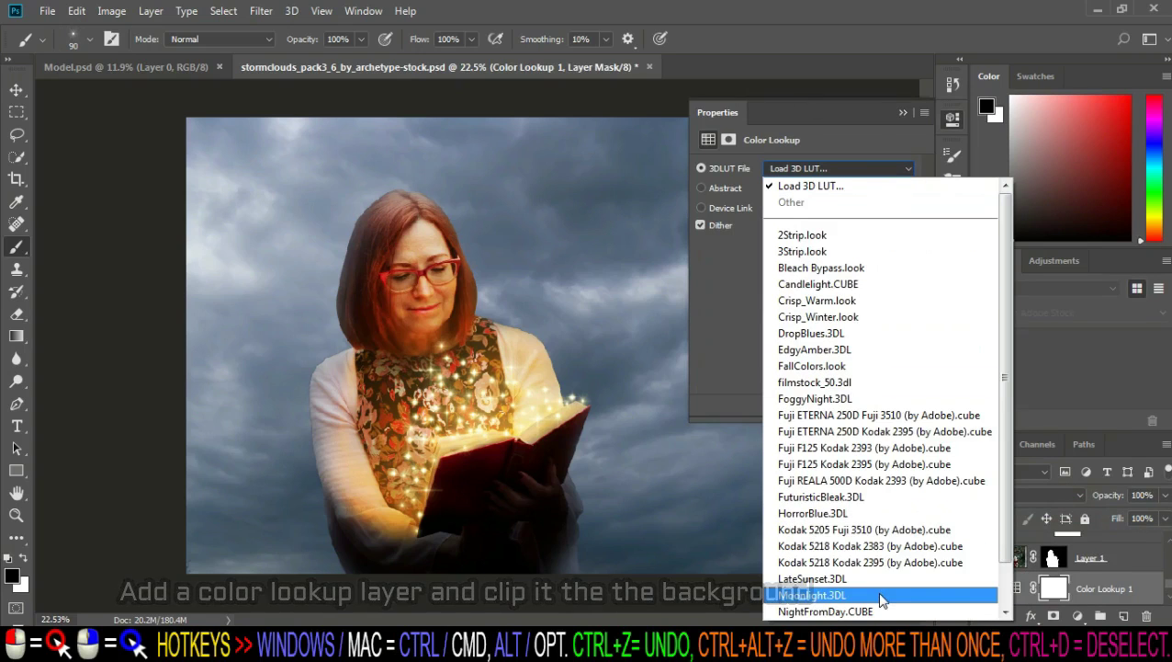
{"action": "left_click", "coordinate": [864, 513]}
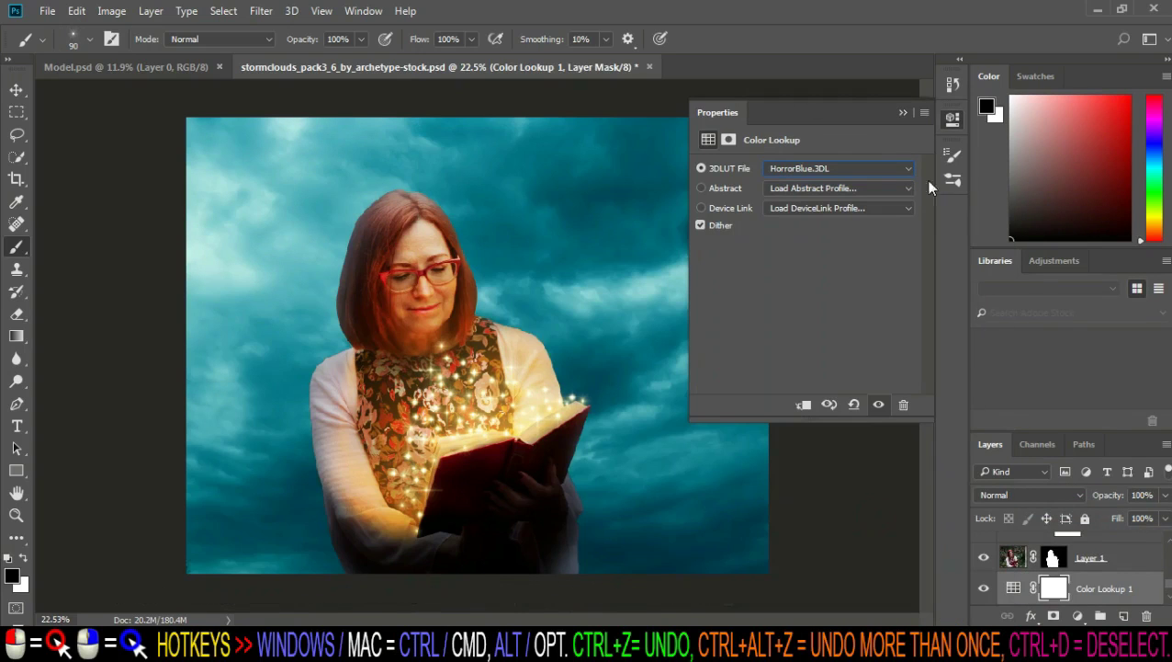
{"action": "left_click", "coordinate": [803, 404]}
{"action": "left_click", "coordinate": [902, 112]}
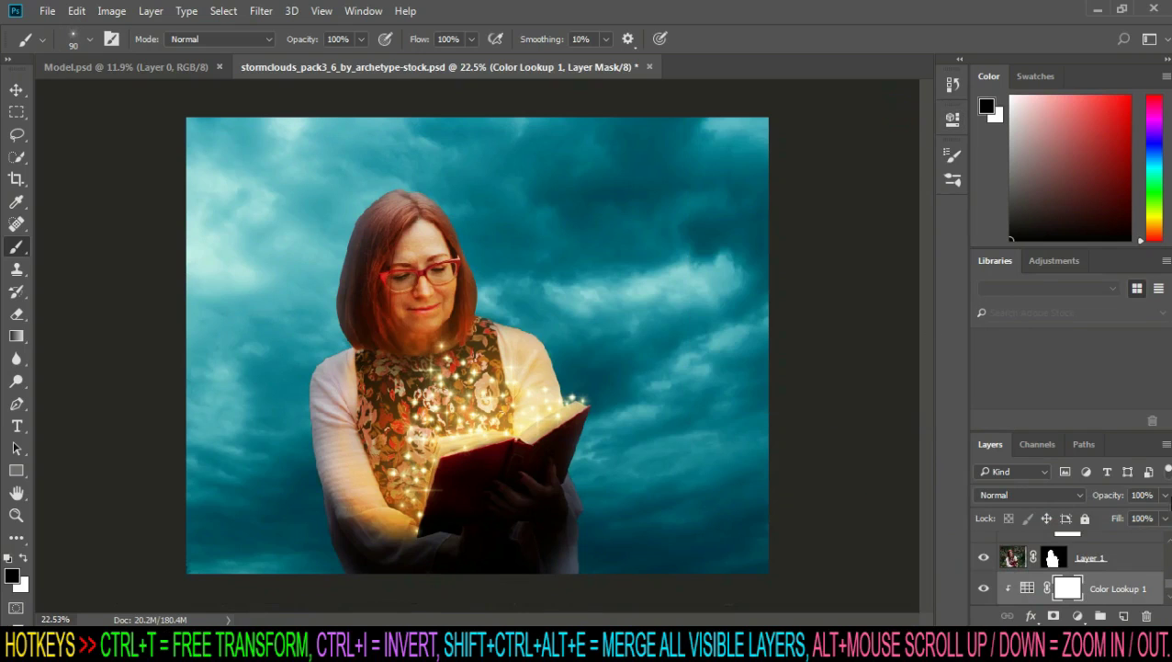
{"action": "left_click", "coordinate": [1165, 495]}
{"action": "left_click_drag", "start_coordinate": [1163, 518], "coordinate": [1135, 520]}
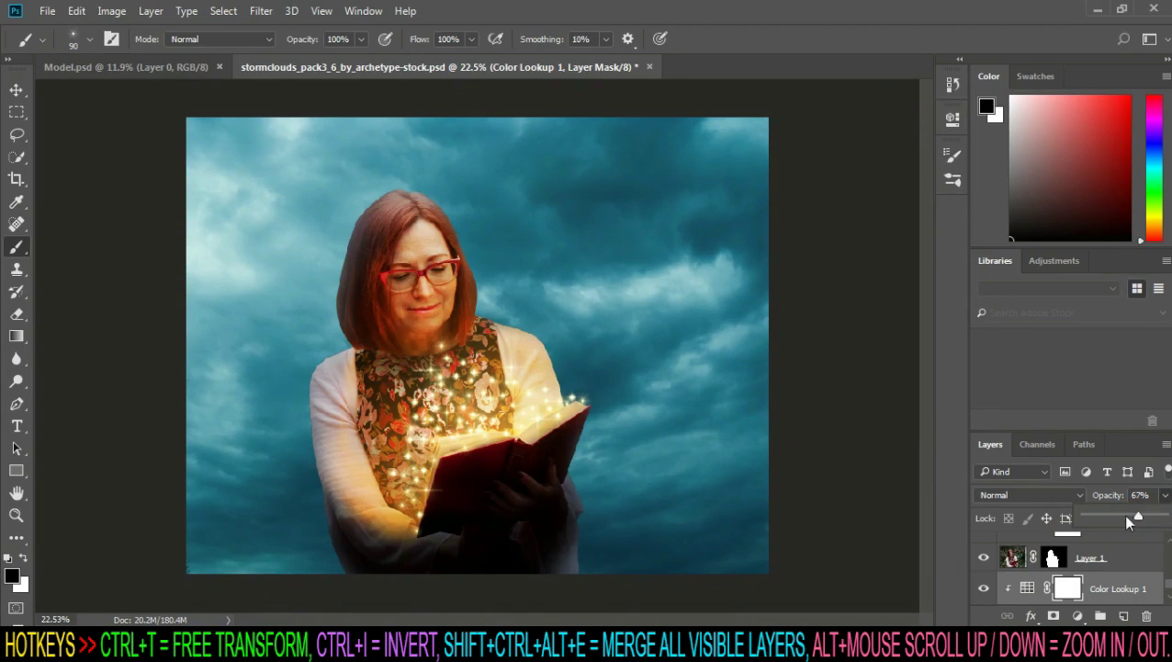
{"action": "left_click", "coordinate": [1132, 450]}
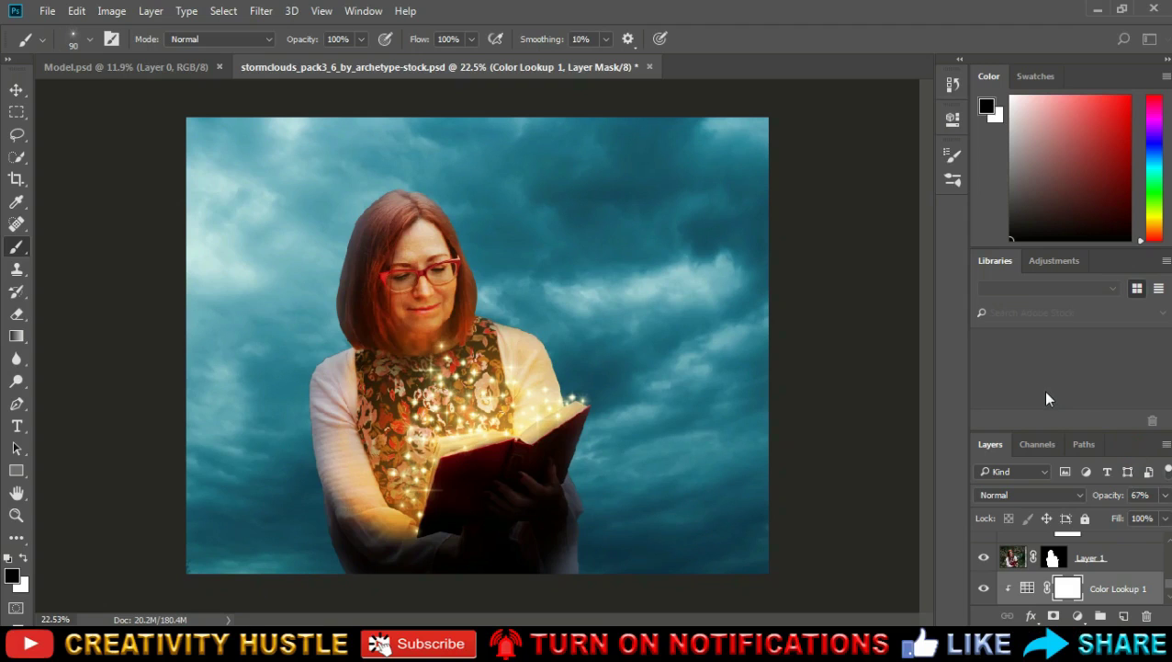
Step: Group Layer 6 down to Layer 1 into a group named MODEL
{"action": "scroll", "coordinate": [1072, 560], "scroll_direction": "up", "scroll_amount": 3}
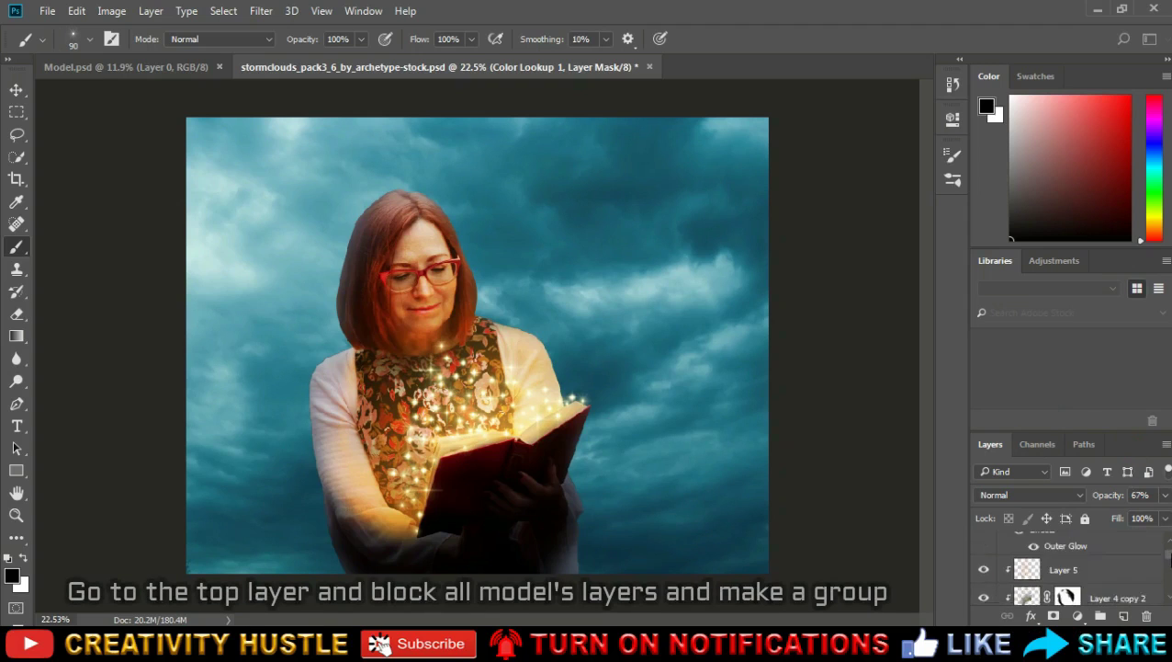
{"action": "scroll", "coordinate": [1072, 565], "scroll_direction": "up", "scroll_amount": 2}
{"action": "left_click", "coordinate": [1123, 557]}
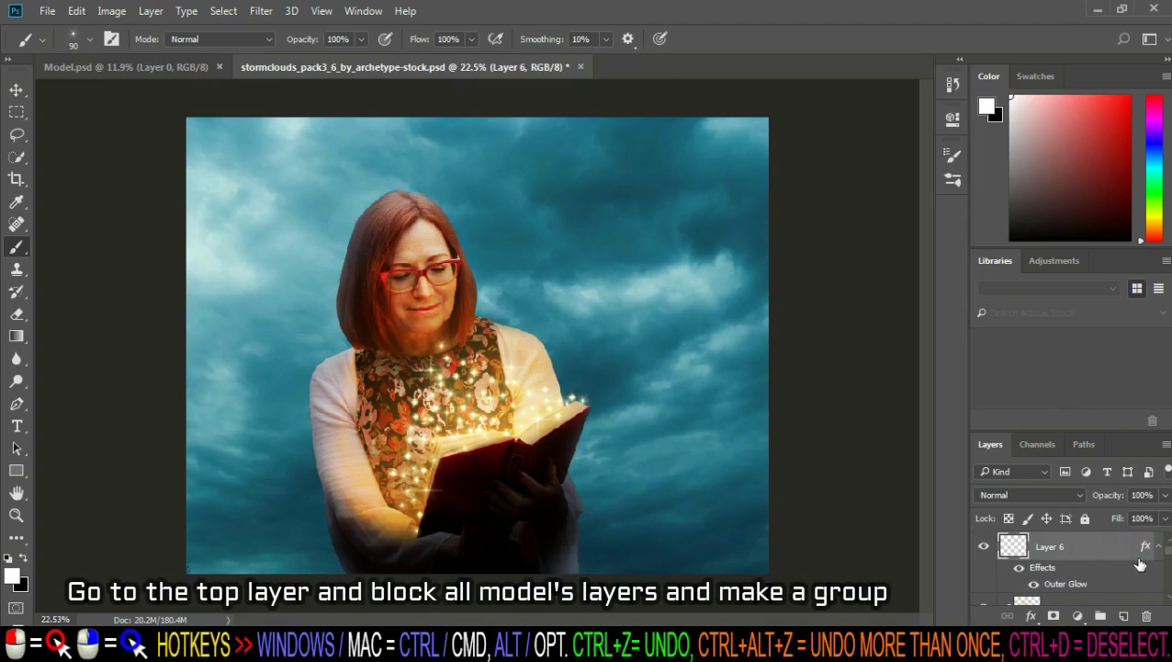
{"action": "scroll", "coordinate": [1123, 575], "scroll_direction": "down", "scroll_amount": 3}
{"action": "scroll", "coordinate": [1123, 579], "scroll_direction": "down", "scroll_amount": 3}
{"action": "scroll", "coordinate": [1123, 586], "scroll_direction": "down", "scroll_amount": 3}
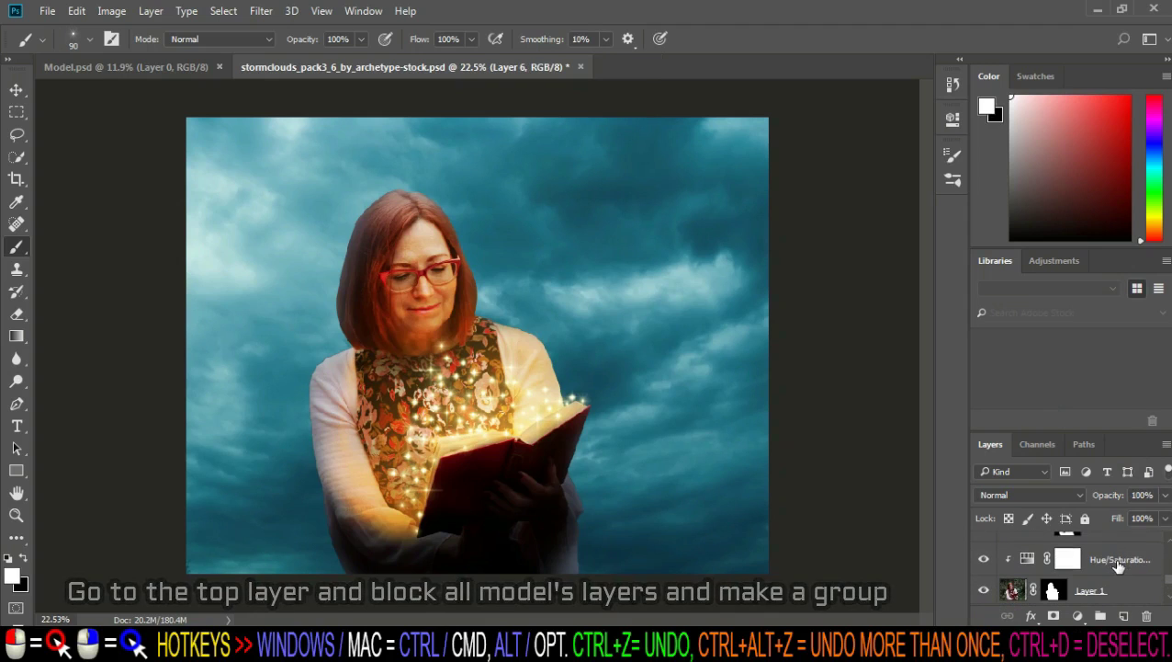
{"action": "left_click", "coordinate": [1123, 588], "text": "shift"}
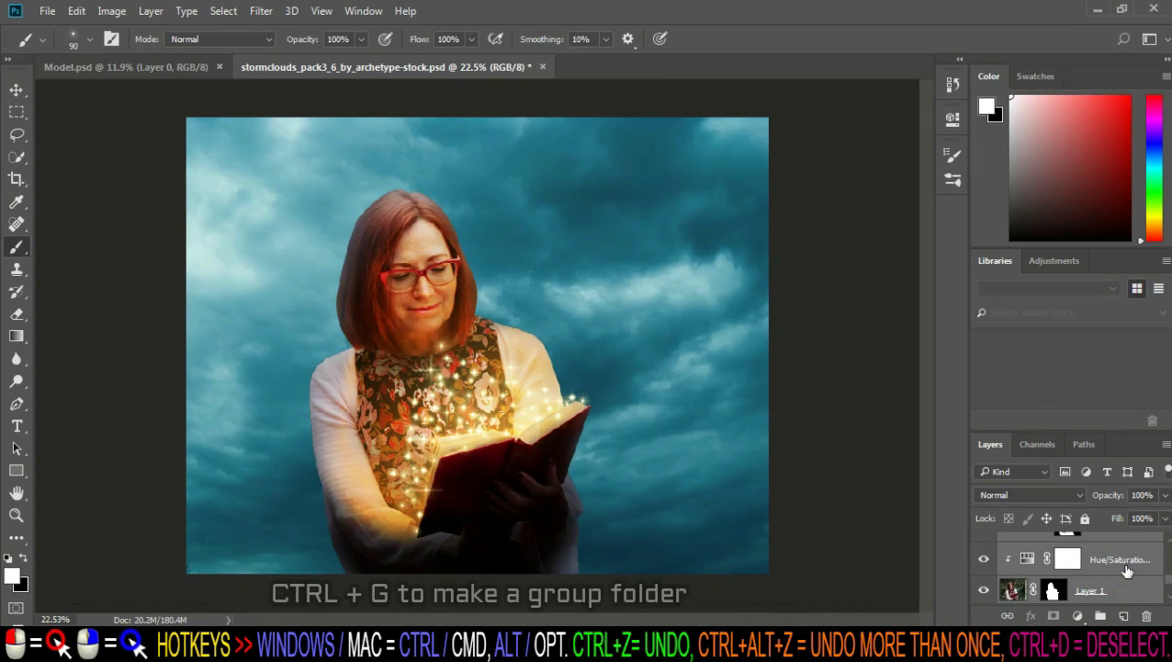
{"action": "key", "text": "ctrl+g"}
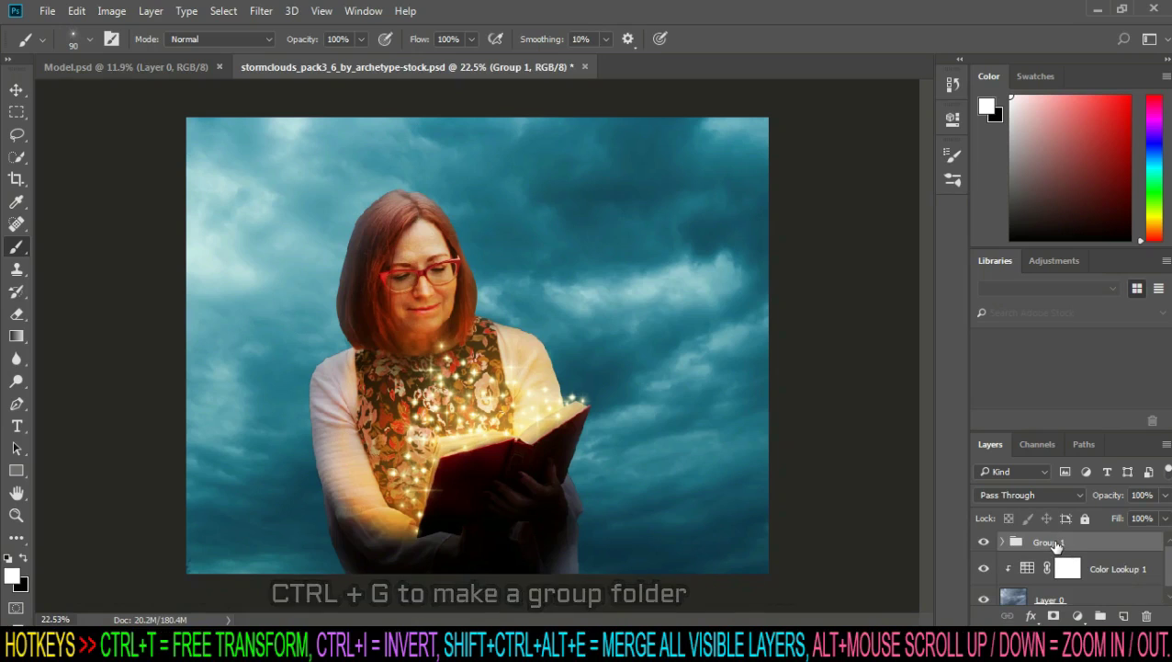
{"action": "double_click", "coordinate": [1052, 543]}
{"action": "type", "text": "MODE"}
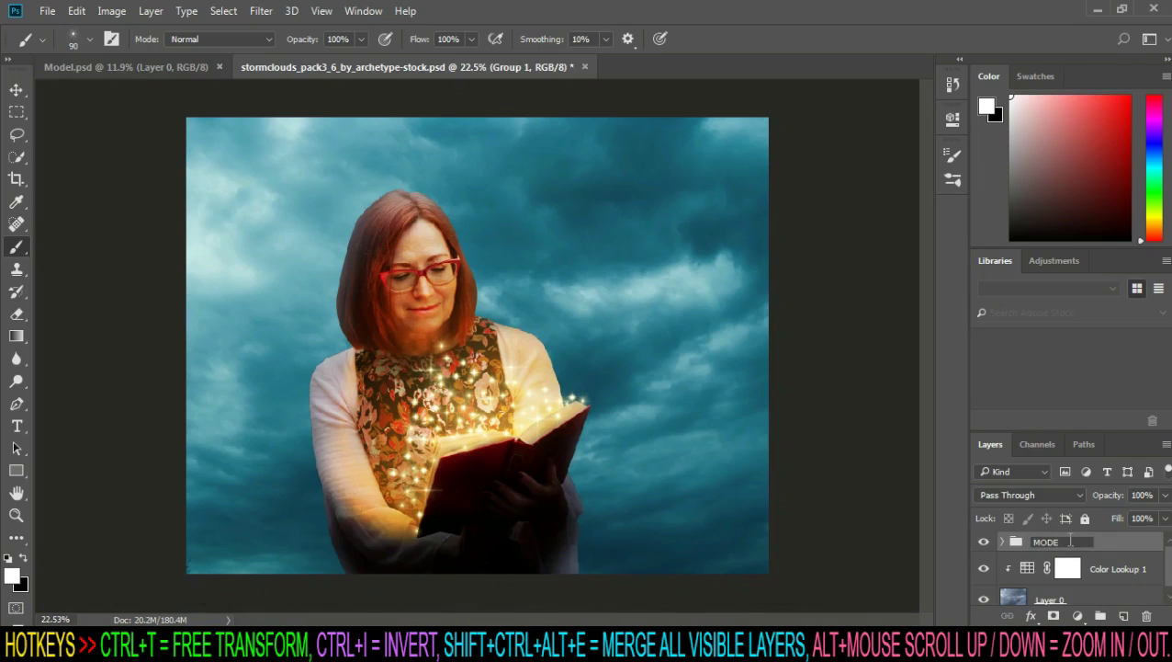
{"action": "type", "text": "L"}
{"action": "key", "text": "Return"}
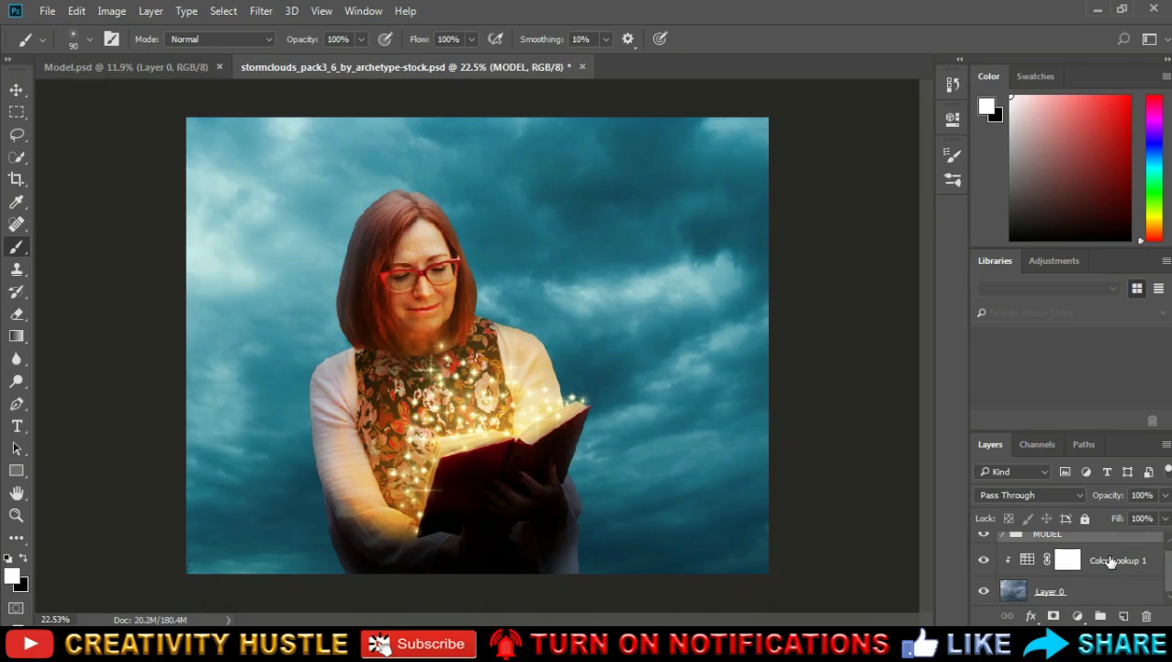
Step: Expand the MODEL group and select Layer 1, the woman's photo
{"action": "left_click", "coordinate": [1005, 543]}
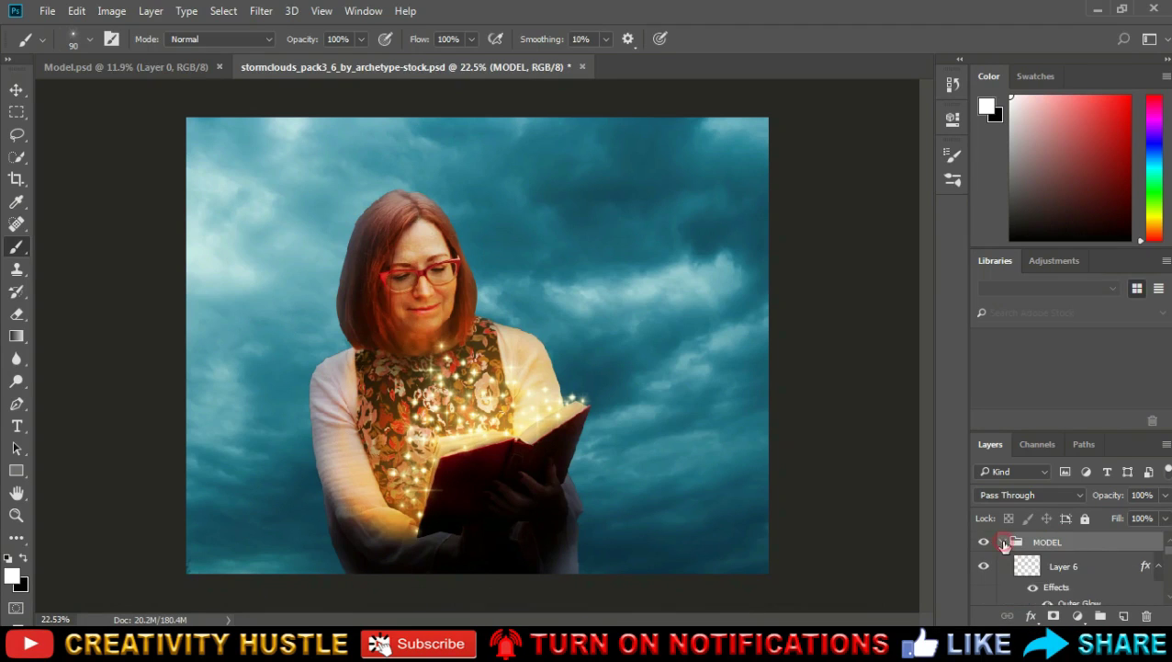
{"action": "scroll", "coordinate": [1062, 563], "scroll_direction": "down", "scroll_amount": 3}
{"action": "scroll", "coordinate": [1075, 575], "scroll_direction": "down", "scroll_amount": 3}
{"action": "scroll", "coordinate": [1084, 583], "scroll_direction": "down", "scroll_amount": 2}
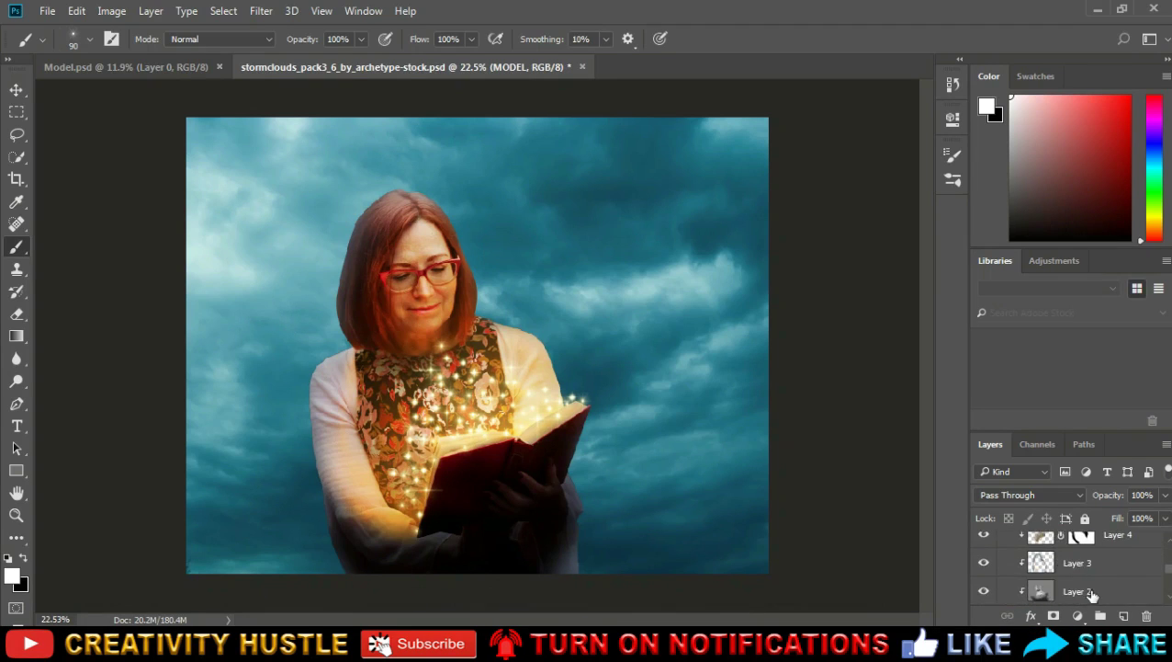
{"action": "scroll", "coordinate": [1091, 589], "scroll_direction": "down", "scroll_amount": 3}
{"action": "scroll", "coordinate": [1093, 584], "scroll_direction": "down", "scroll_amount": 2}
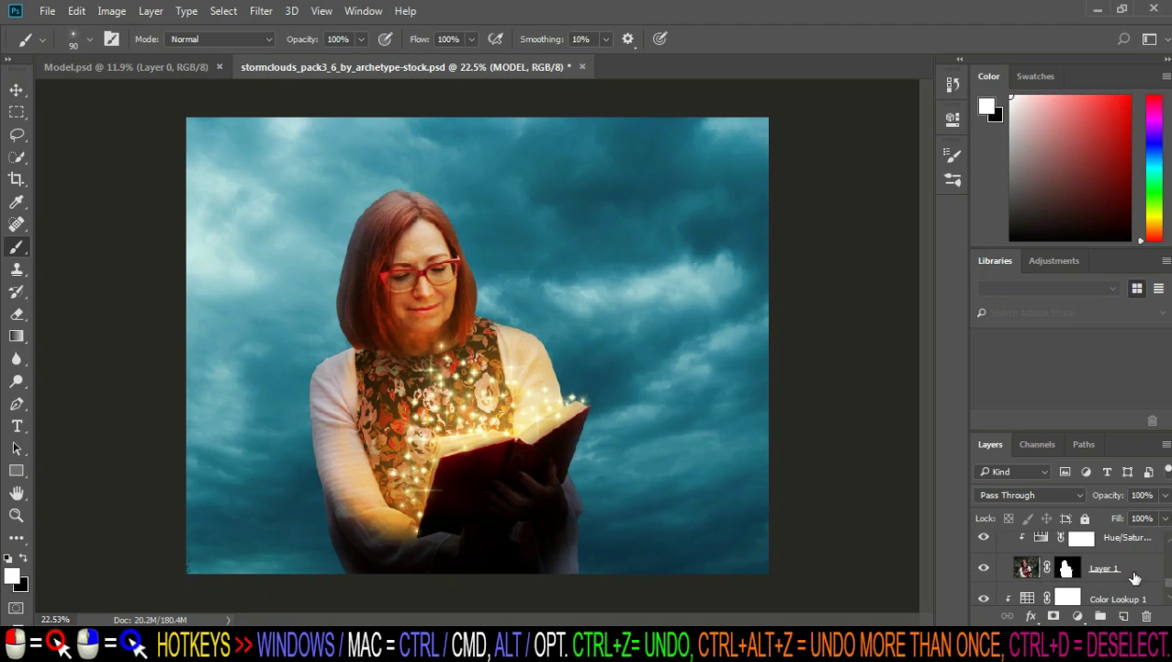
{"action": "left_click", "coordinate": [1135, 577]}
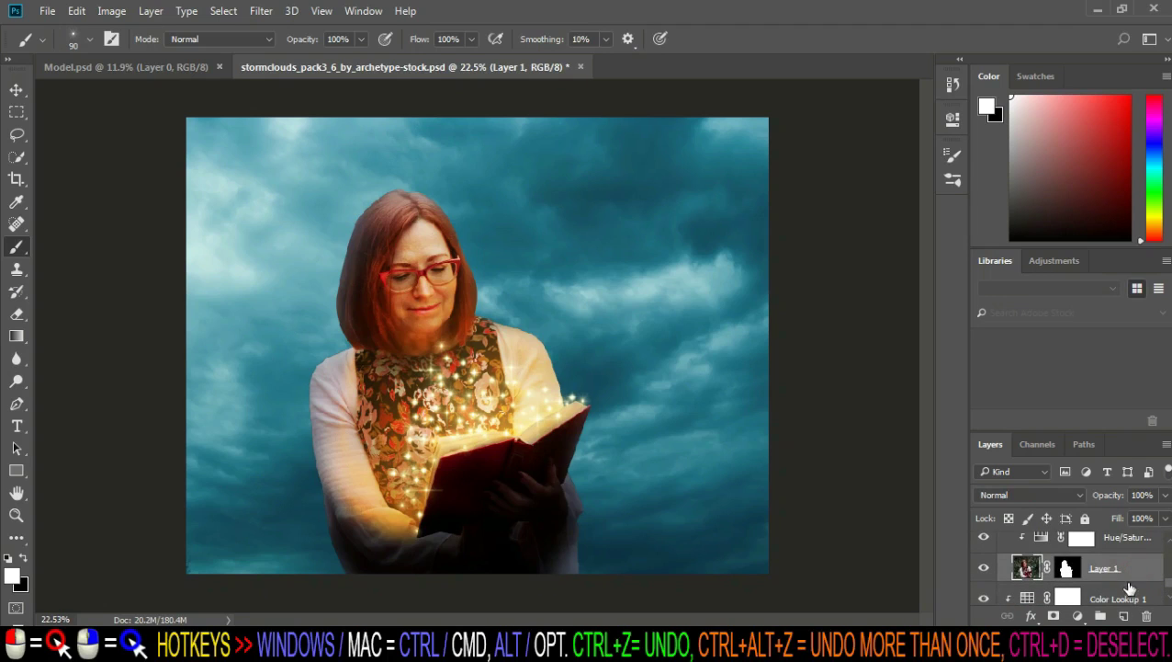
Step: Add a Cooling Filter (80) Photo Filter adjustment at 17% density
{"action": "left_click", "coordinate": [1077, 616]}
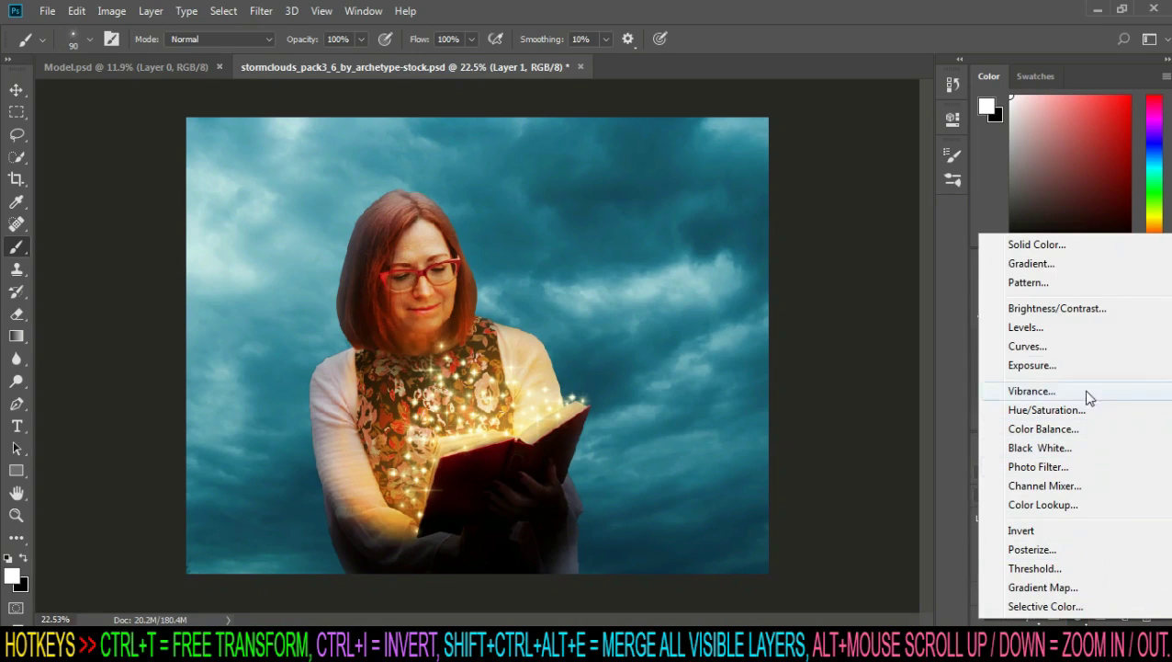
{"action": "left_click", "coordinate": [1075, 467]}
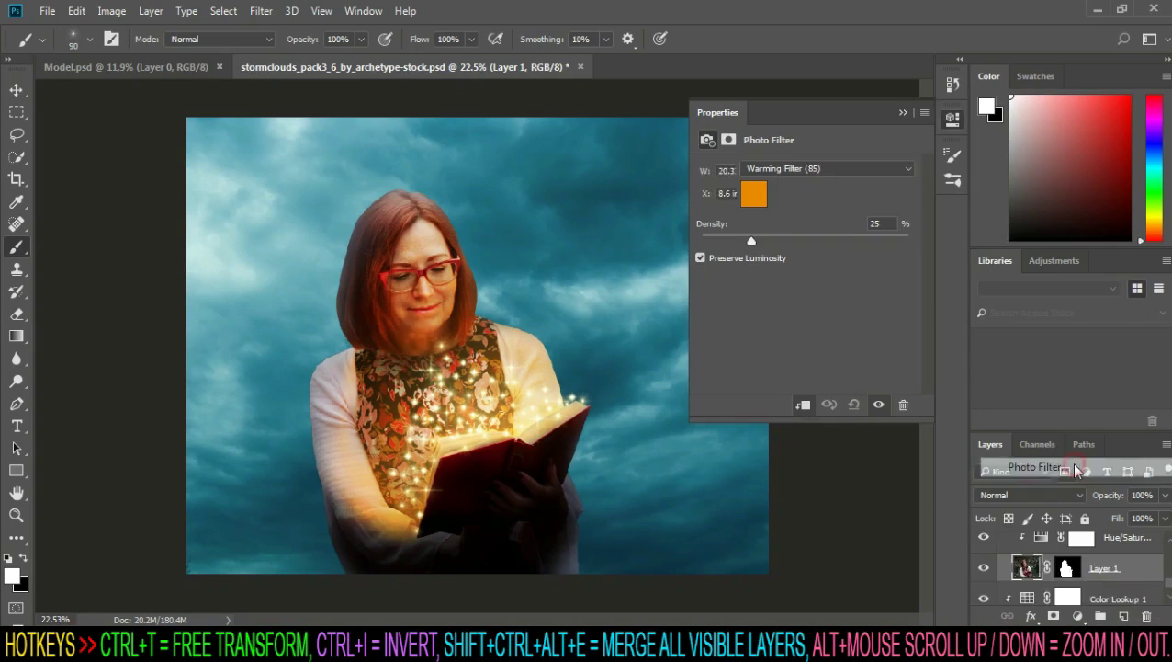
{"action": "left_click", "coordinate": [794, 173]}
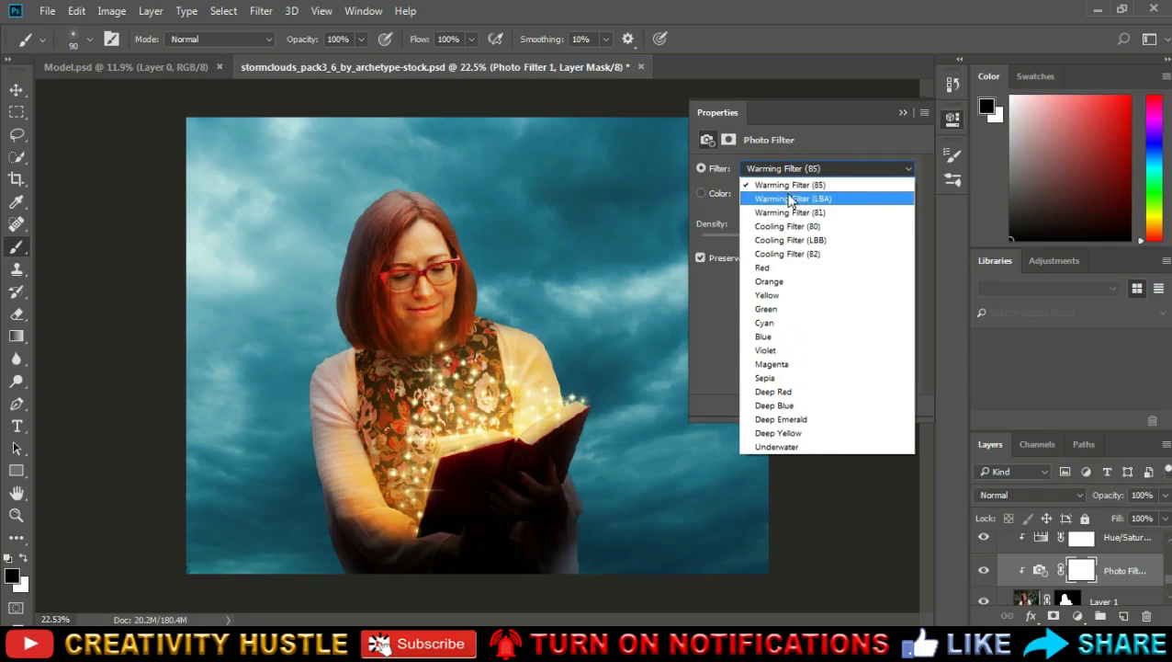
{"action": "left_click", "coordinate": [795, 254]}
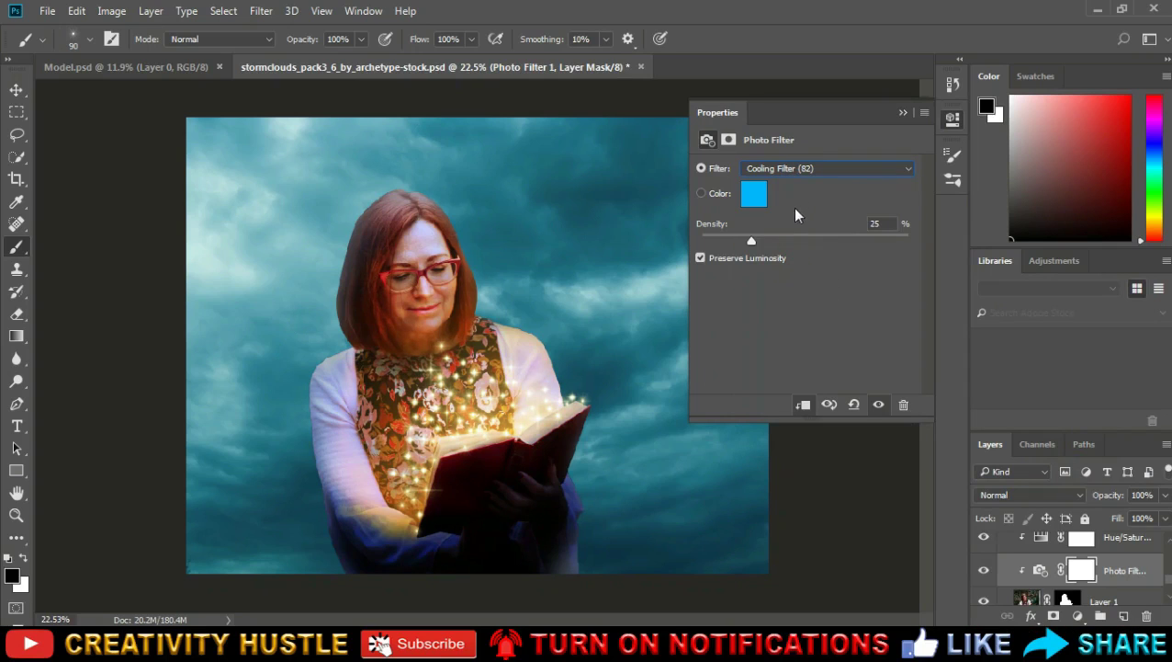
{"action": "left_click", "coordinate": [805, 168]}
{"action": "left_click", "coordinate": [805, 235]}
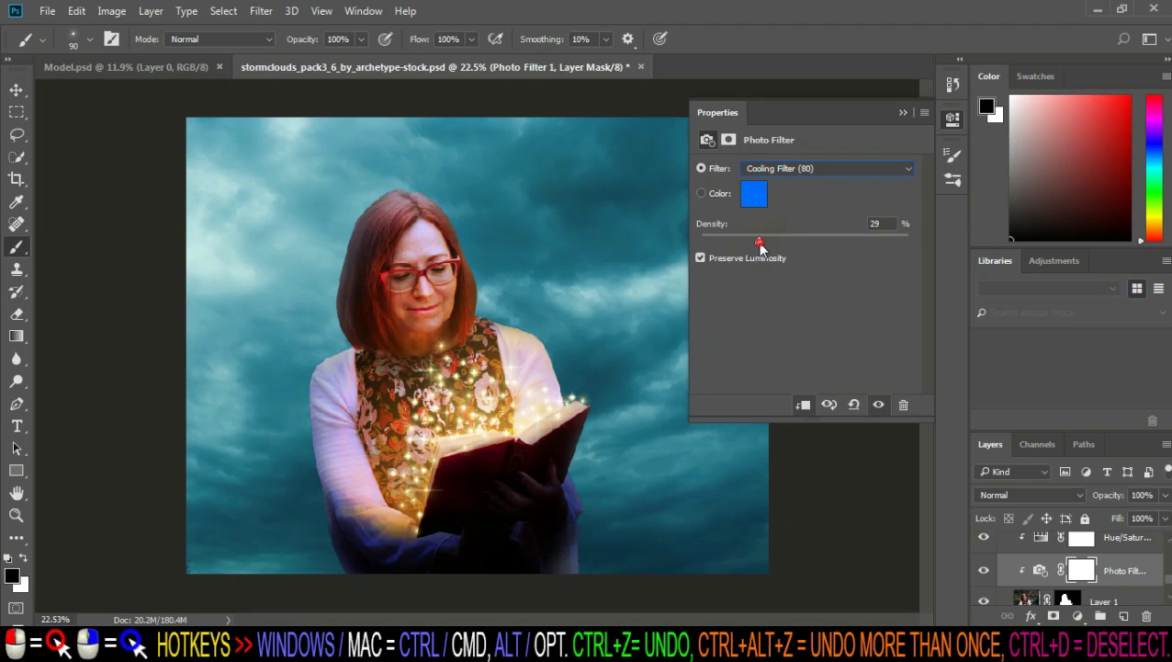
{"action": "mouse_move", "coordinate": [758, 242]}
{"action": "left_mouse_down"}
{"action": "mouse_move", "coordinate": [769, 243]}
{"action": "mouse_move", "coordinate": [737, 240]}
{"action": "left_mouse_up"}
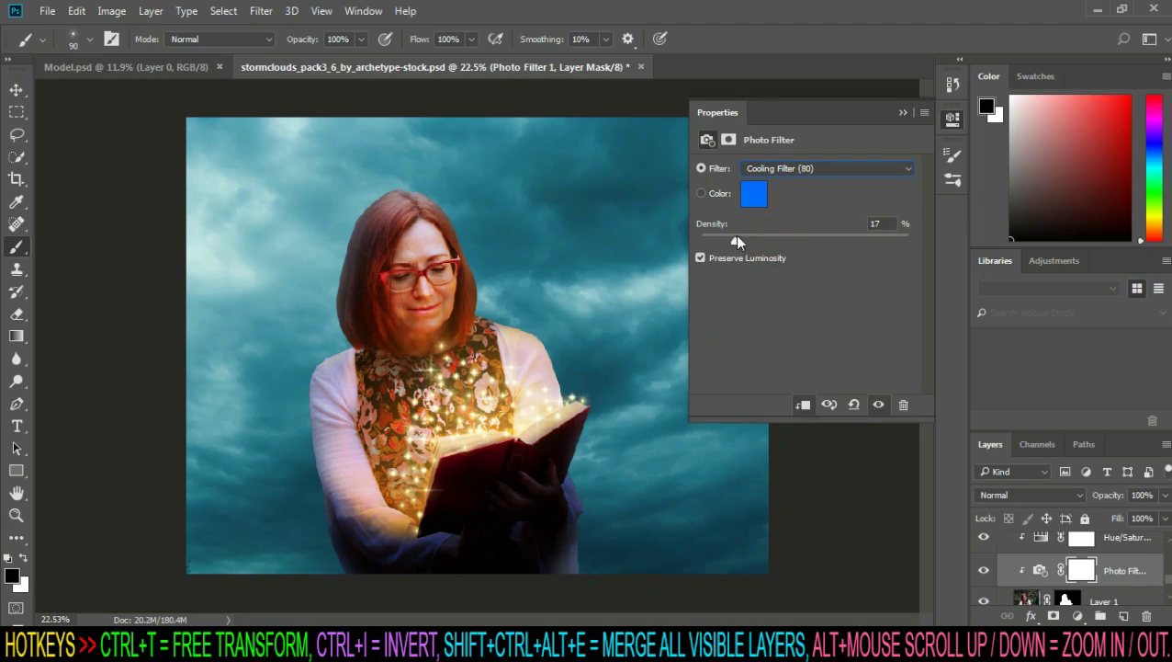
{"action": "left_click", "coordinate": [901, 115]}
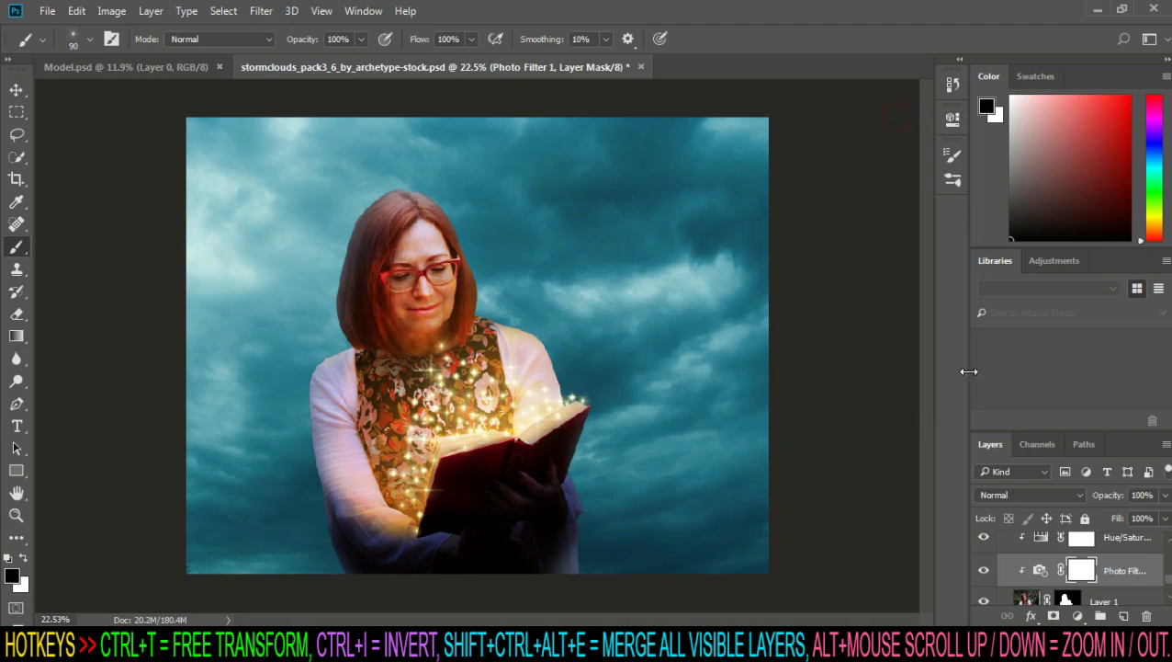
Step: Compare the cooling filter before and after, then lower its opacity to 68%
{"action": "left_click", "coordinate": [984, 573]}
{"action": "left_click", "coordinate": [1165, 495]}
{"action": "left_click_drag", "start_coordinate": [1165, 518], "coordinate": [1148, 523]}
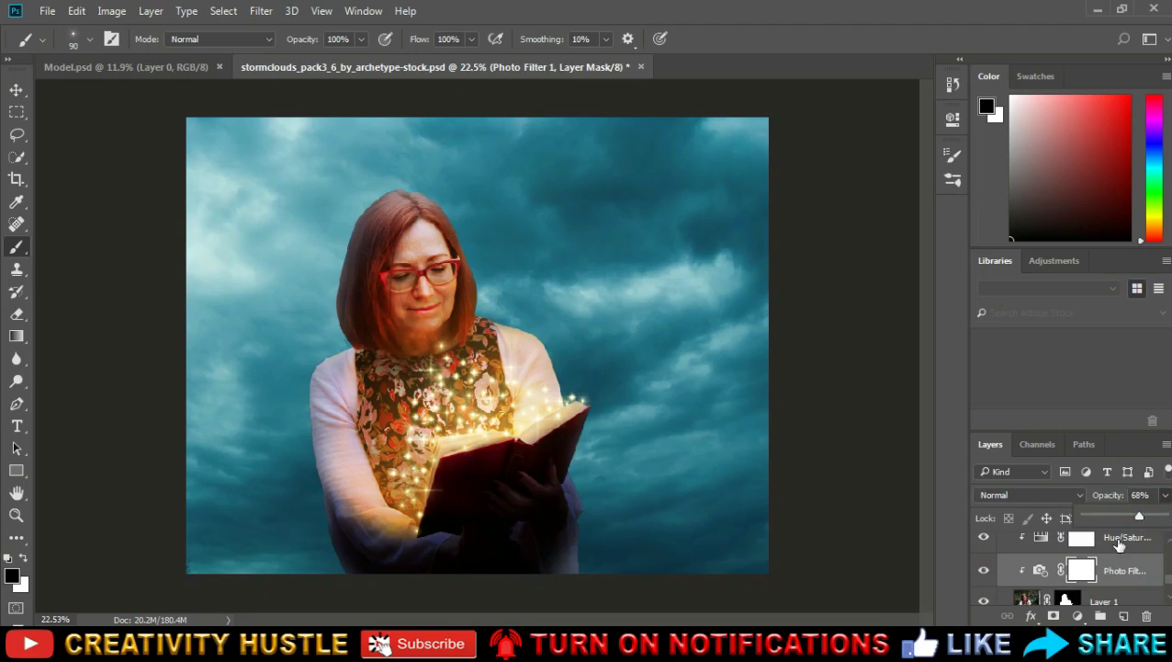
{"action": "left_click", "coordinate": [995, 573]}
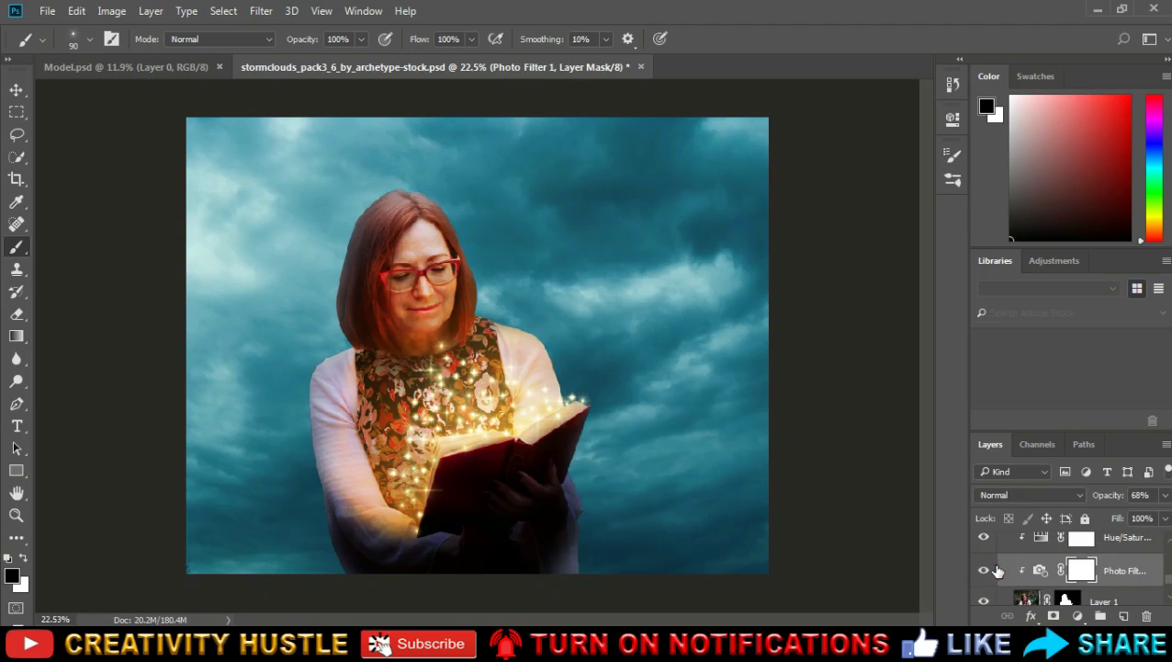
{"action": "left_click_drag", "start_coordinate": [1169, 581], "coordinate": [1165, 549]}
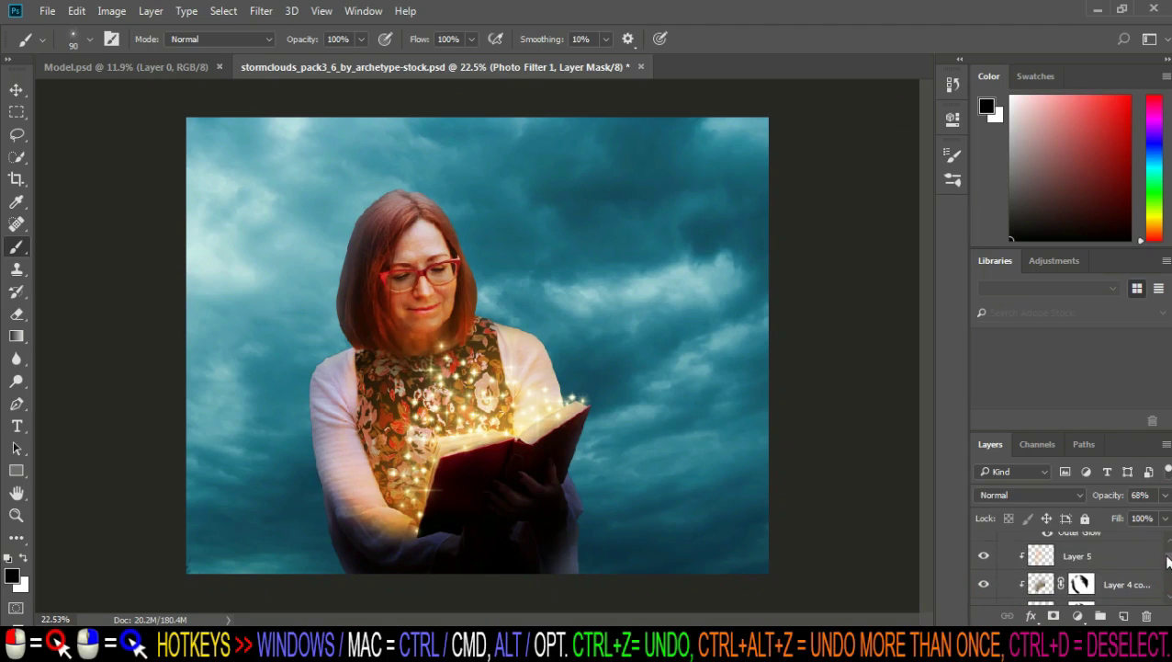
{"action": "left_click", "coordinate": [1069, 548]}
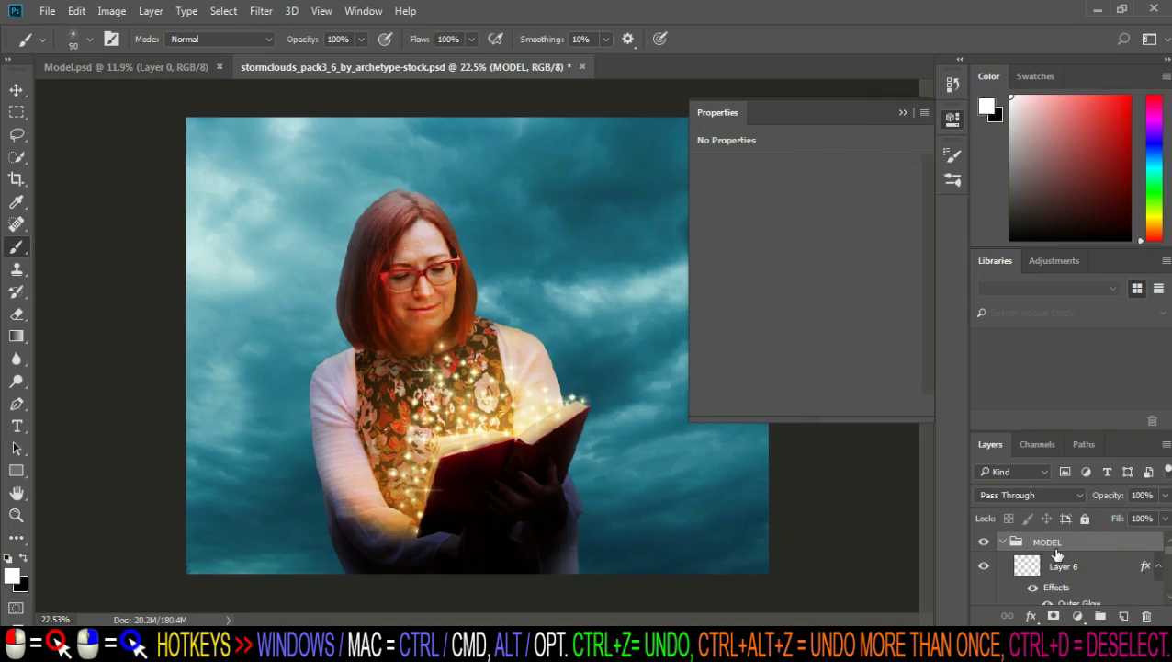
Step: Clip a Warming Filter (85) Photo Filter to the collapsed MODEL group at about 54% density
{"action": "left_click", "coordinate": [1002, 542]}
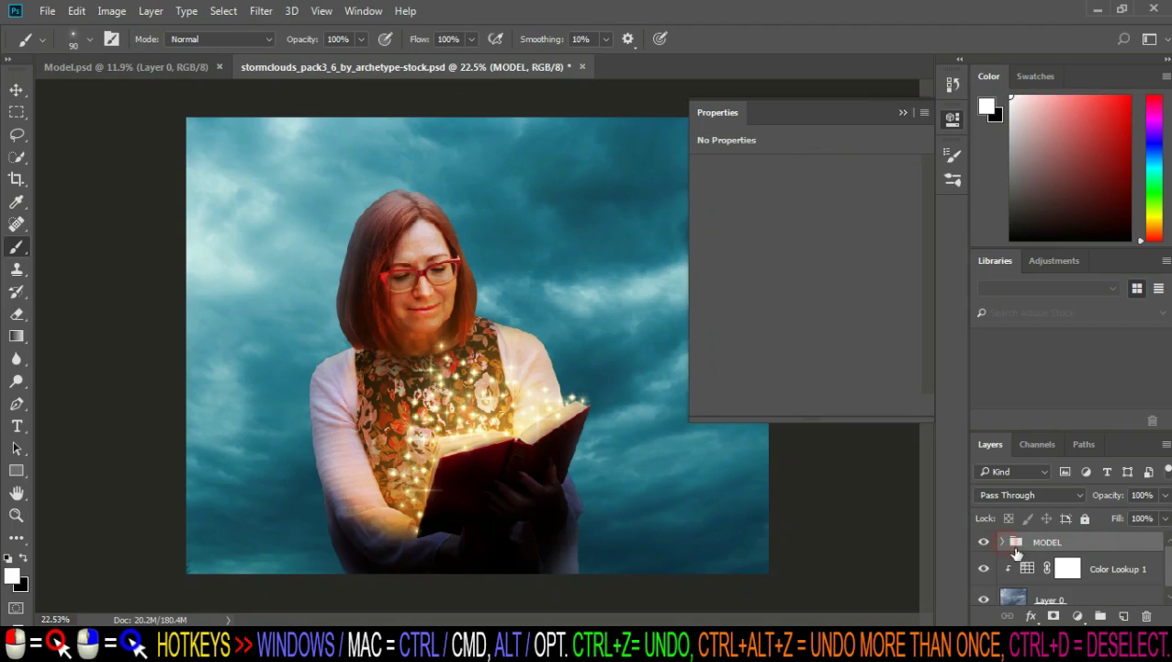
{"action": "left_click", "coordinate": [1081, 614]}
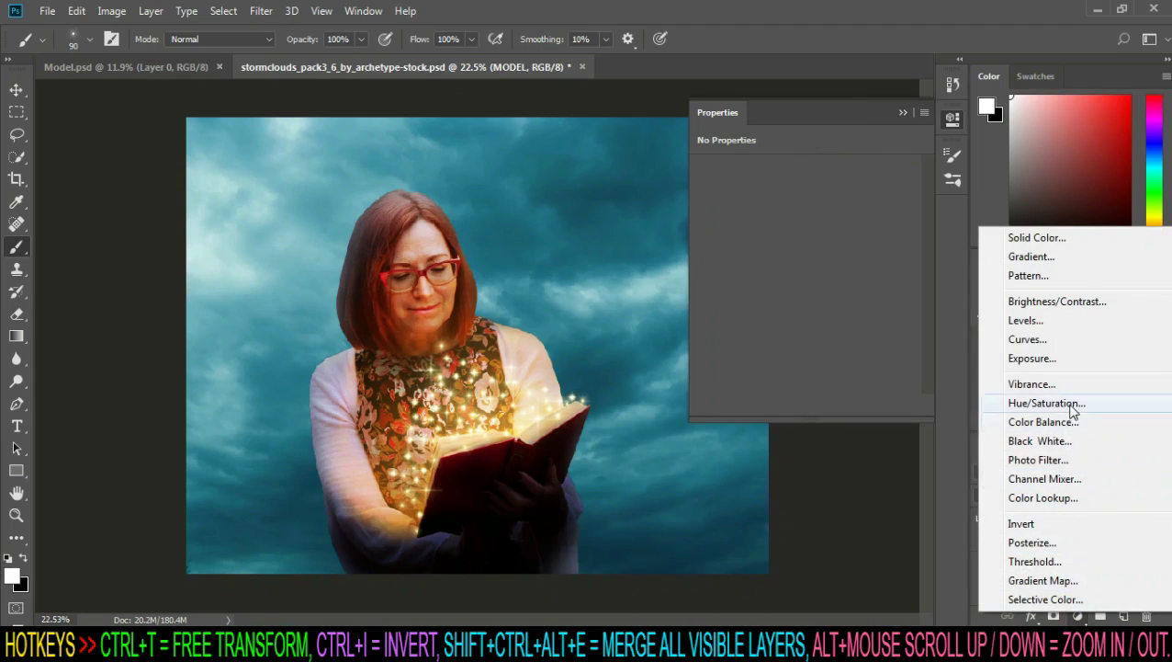
{"action": "left_click", "coordinate": [1070, 459]}
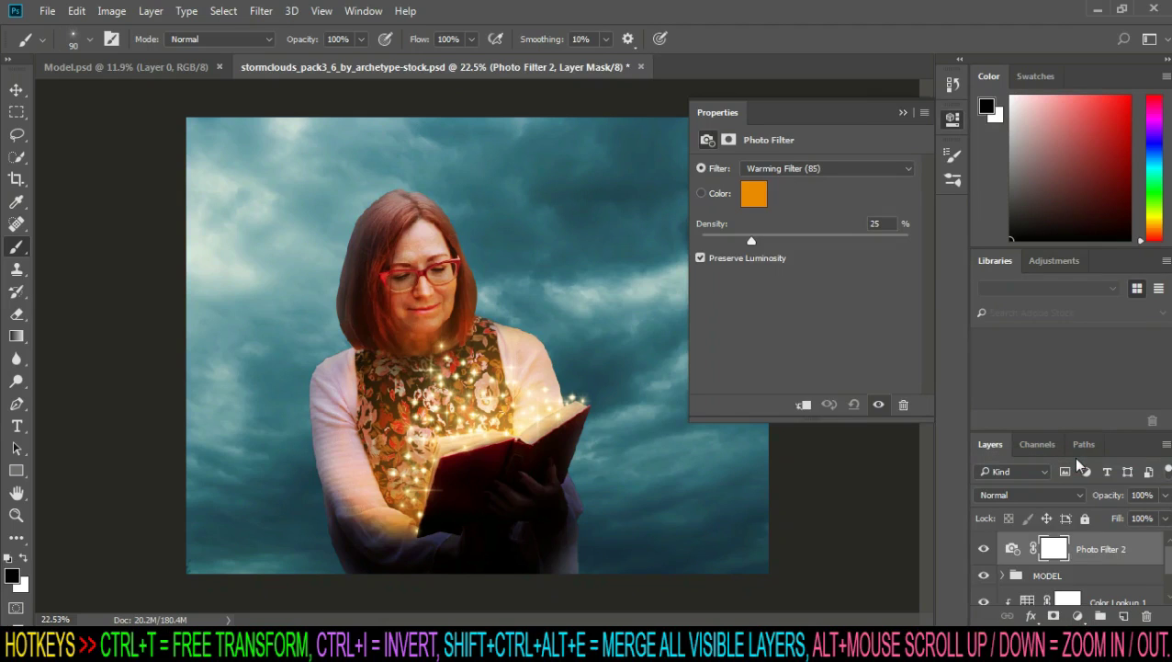
{"action": "left_click", "coordinate": [803, 404]}
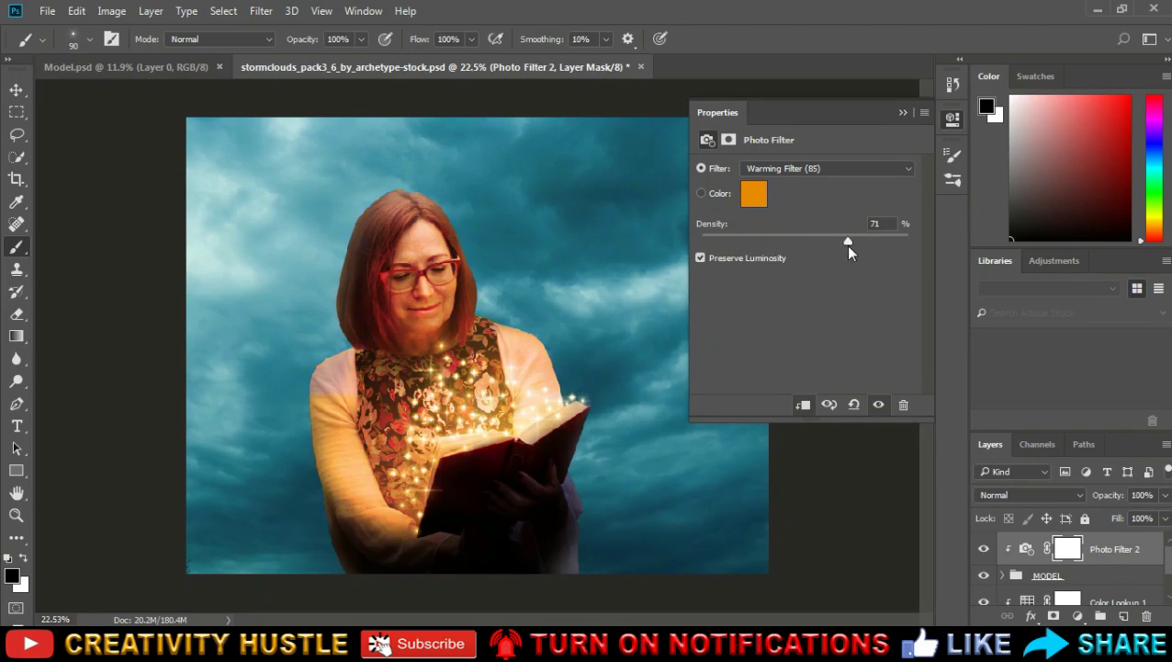
{"action": "left_click_drag", "start_coordinate": [847, 242], "coordinate": [799, 241]}
{"action": "left_click", "coordinate": [902, 114]}
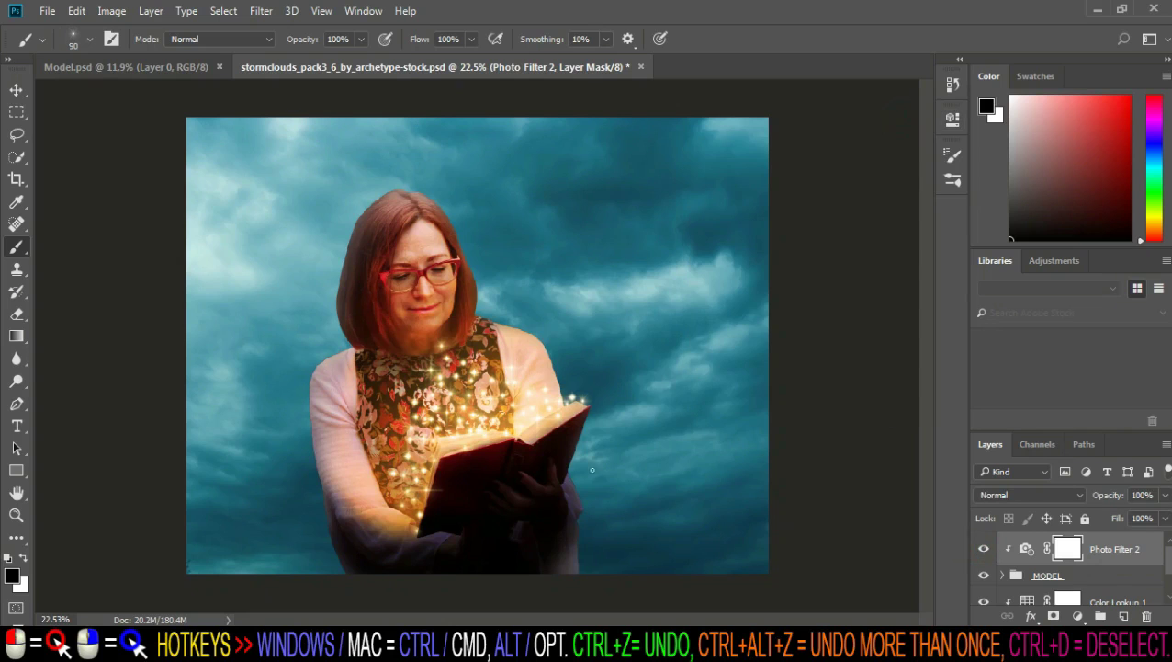
{"action": "scroll", "coordinate": [570, 468], "scroll_direction": "down", "scroll_amount": 3}
{"action": "scroll", "coordinate": [538, 473], "scroll_direction": "up", "scroll_amount": 5}
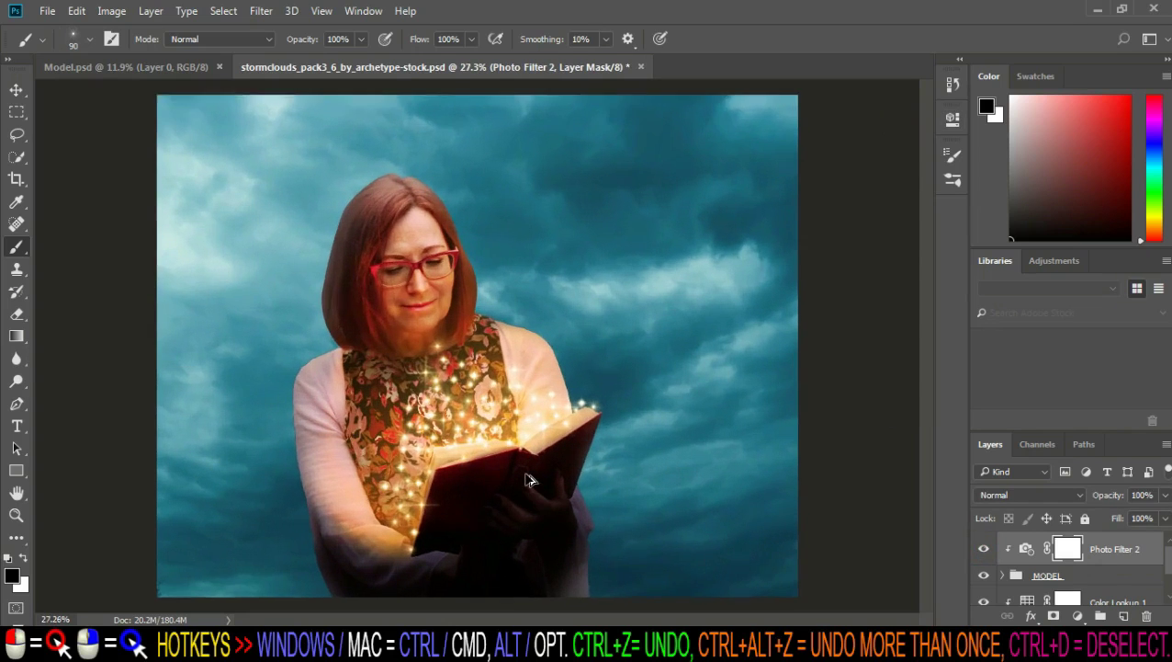
{"action": "scroll", "coordinate": [528, 478], "scroll_direction": "up", "scroll_amount": 1}
{"action": "scroll", "coordinate": [542, 471], "scroll_direction": "up", "scroll_amount": 1}
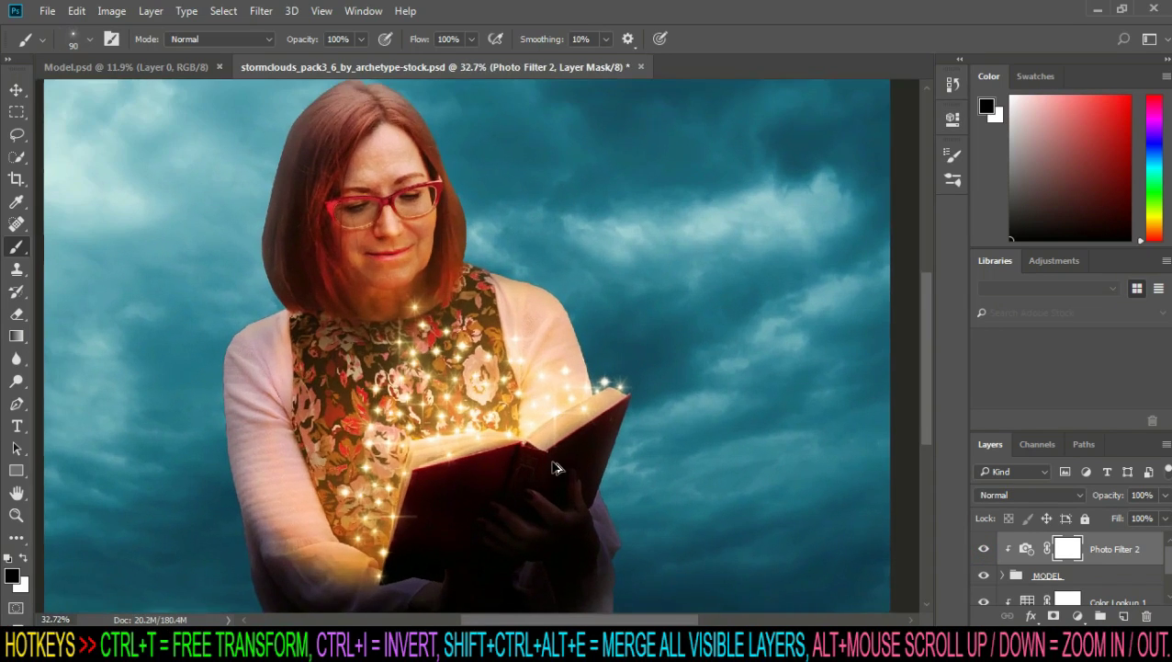
{"action": "scroll", "coordinate": [555, 469], "scroll_direction": "down", "scroll_amount": 1}
Step: Add a new Layer 7 above Photo Filter 2 and clip it to the layer below
{"action": "left_click", "coordinate": [1026, 548]}
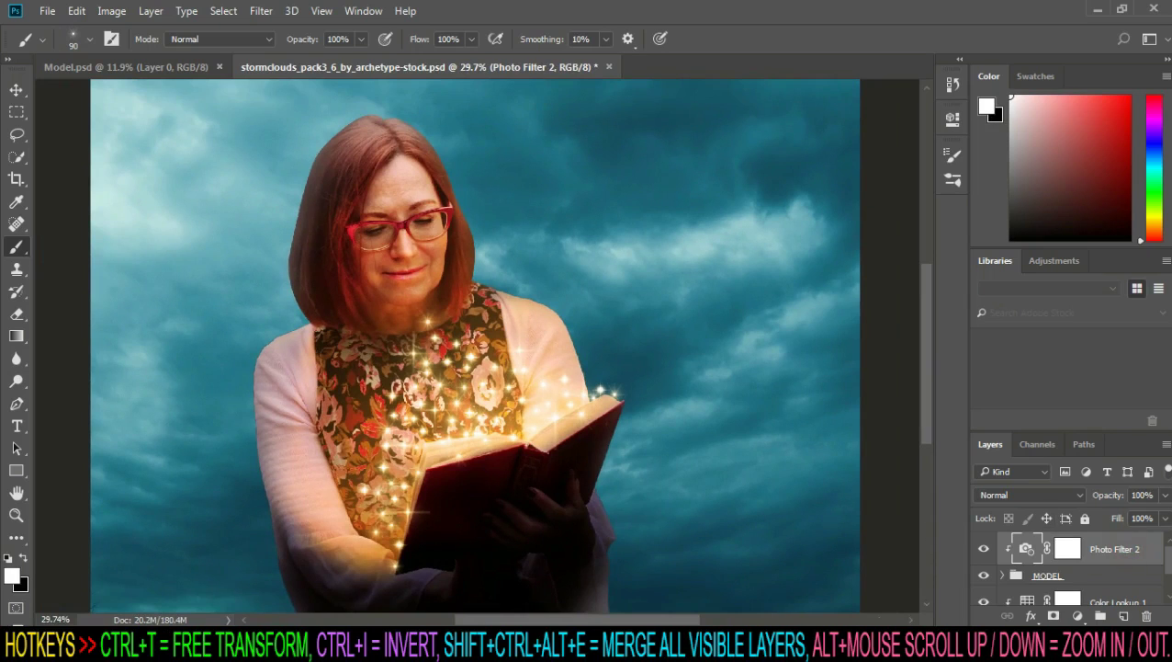
{"action": "left_click", "coordinate": [1123, 616]}
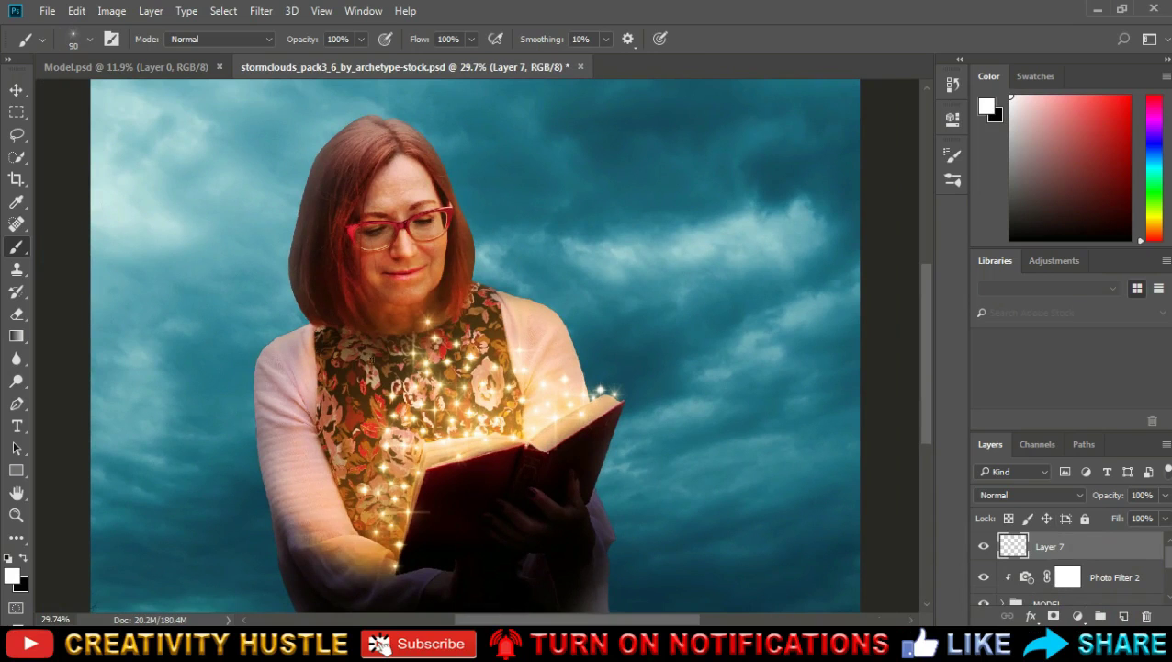
{"action": "right_click", "coordinate": [1131, 549]}
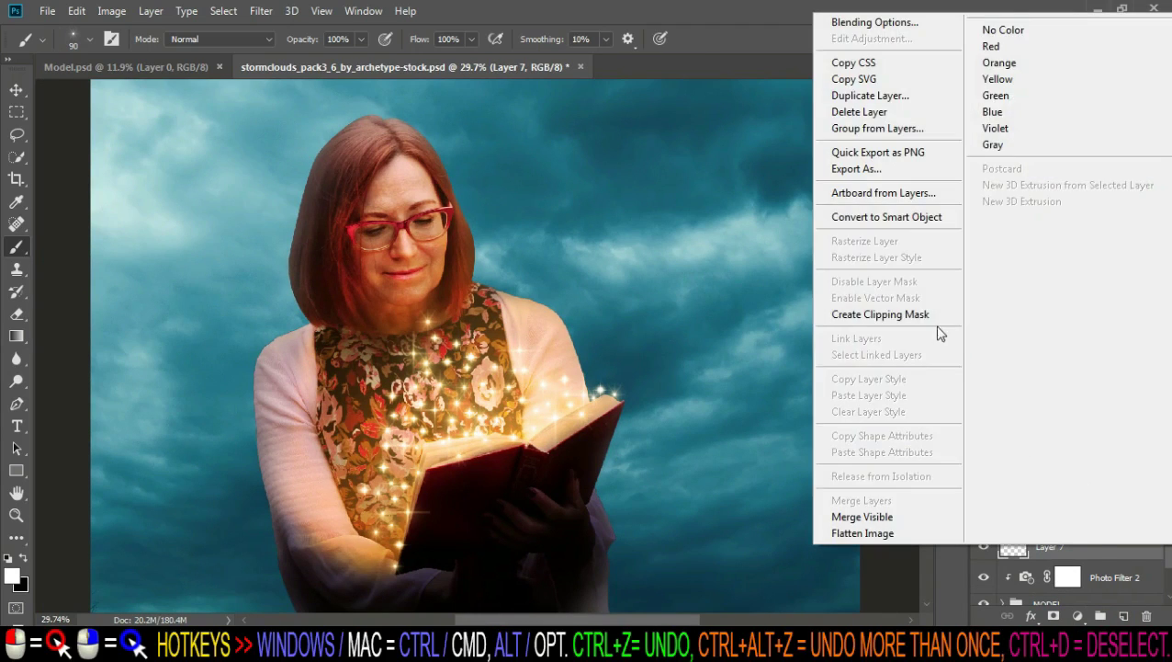
{"action": "left_click", "coordinate": [938, 314]}
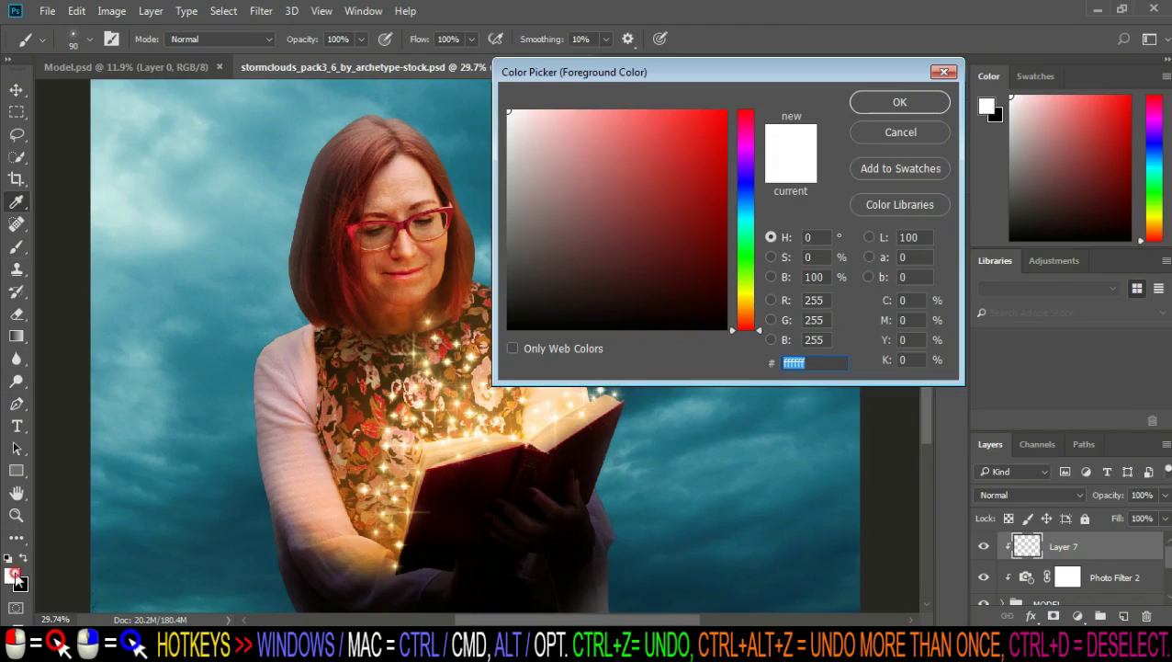
Step: Set the foreground colour to a saturated golden yellow
{"action": "left_click", "coordinate": [11, 574]}
{"action": "left_click", "coordinate": [749, 290]}
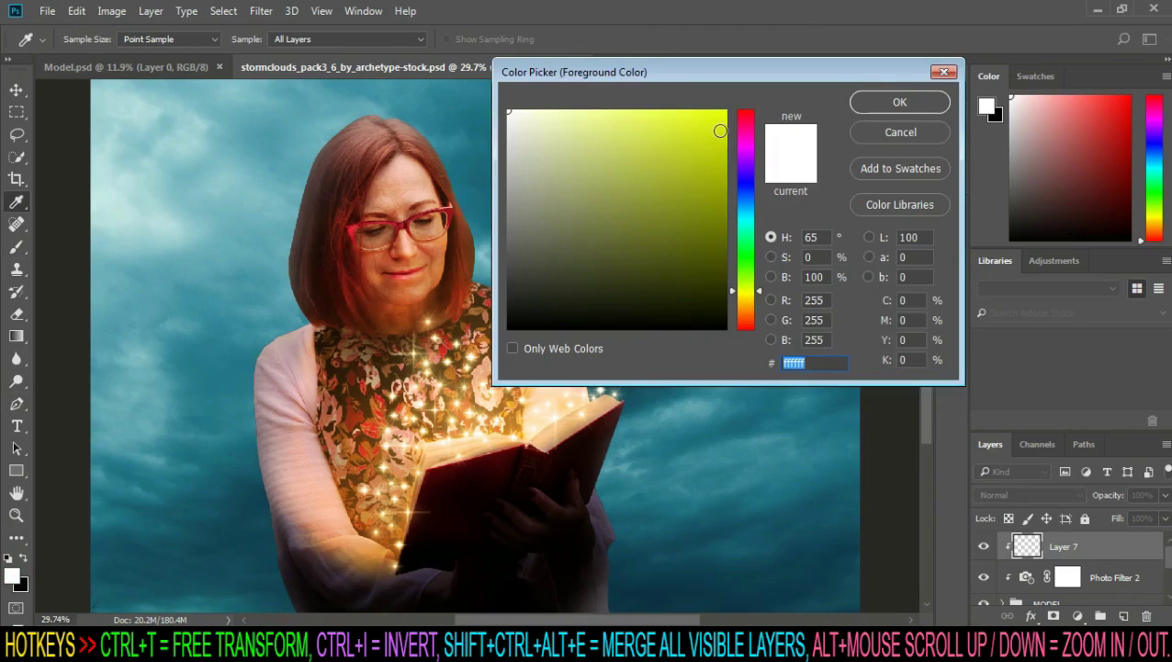
{"action": "left_click_drag", "start_coordinate": [762, 294], "coordinate": [762, 305]}
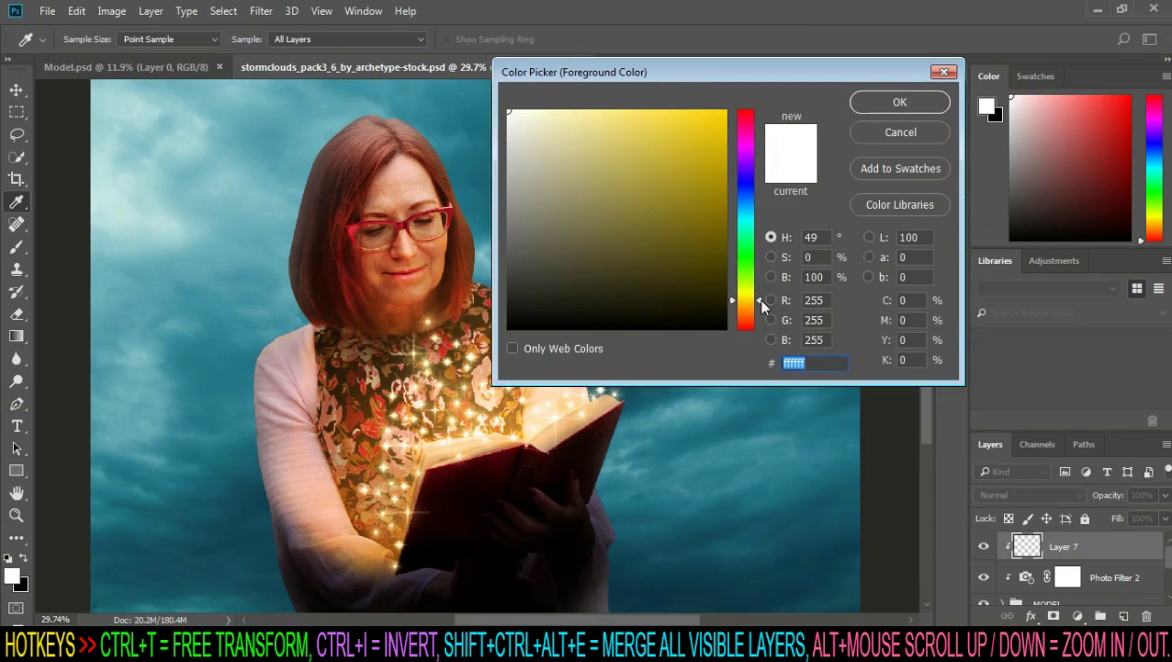
{"action": "left_click", "coordinate": [725, 112]}
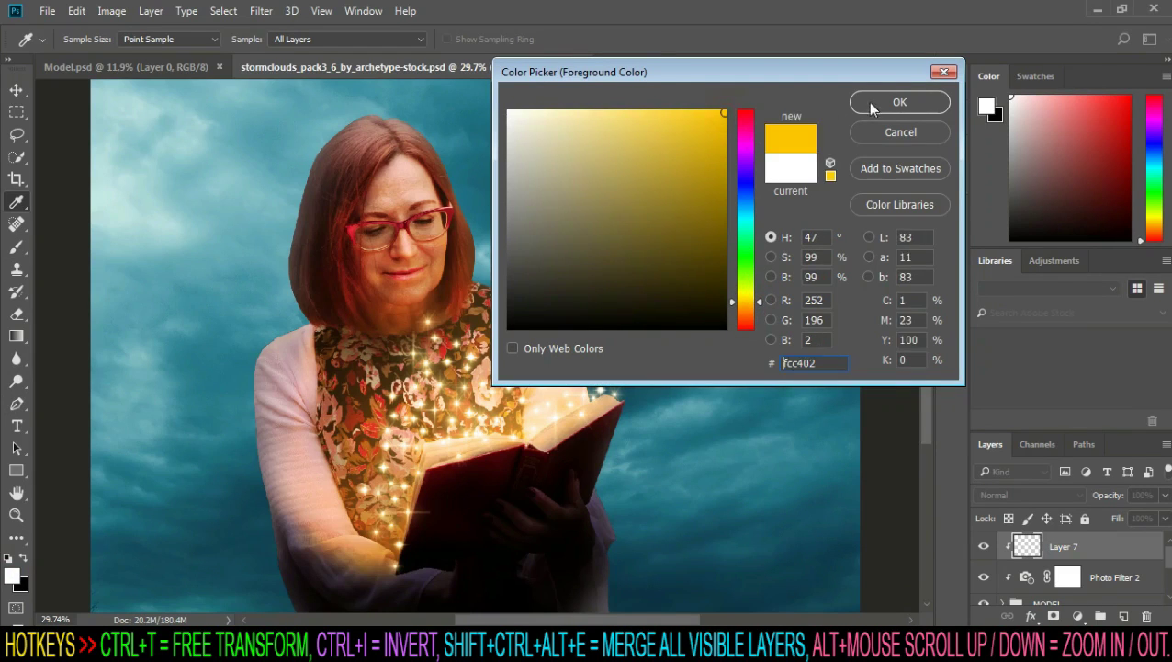
{"action": "left_click", "coordinate": [896, 103]}
{"action": "left_click", "coordinate": [1142, 548]}
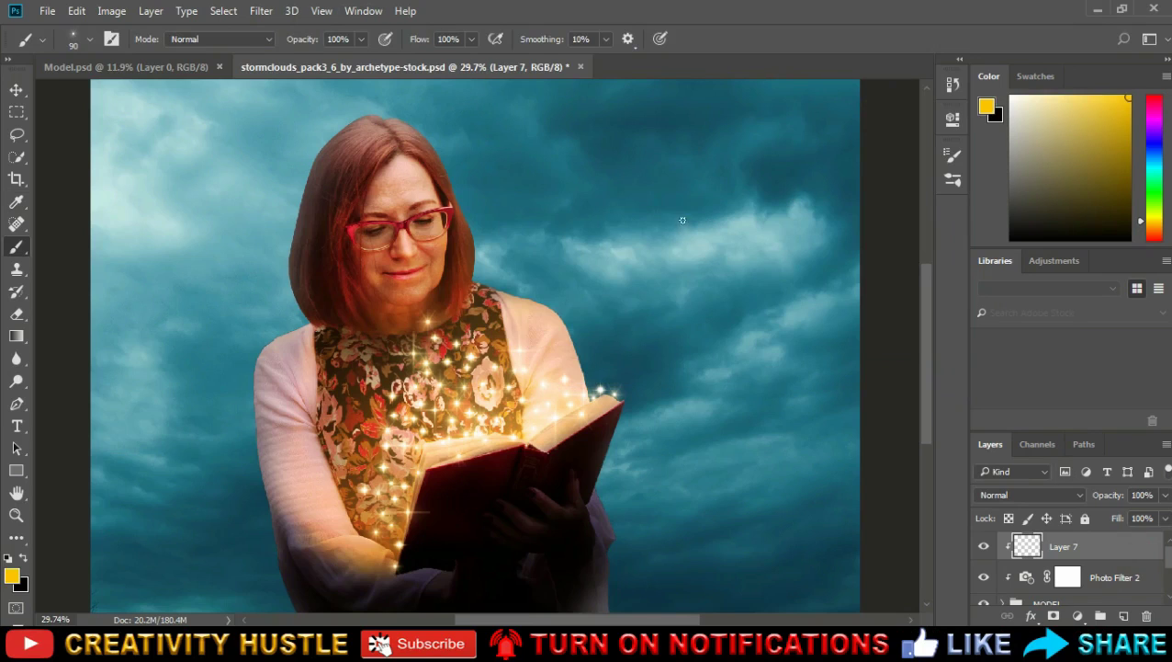
Step: Choose a soft round brush enlarged to 400 px
{"action": "left_click", "coordinate": [77, 33]}
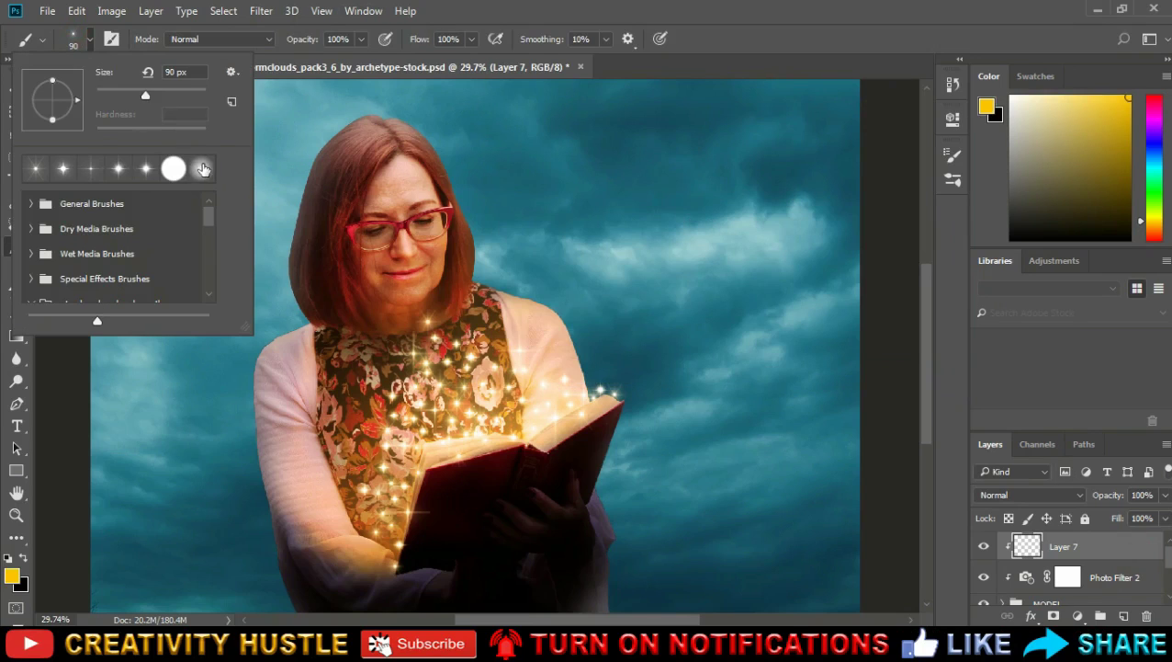
{"action": "left_click", "coordinate": [201, 168]}
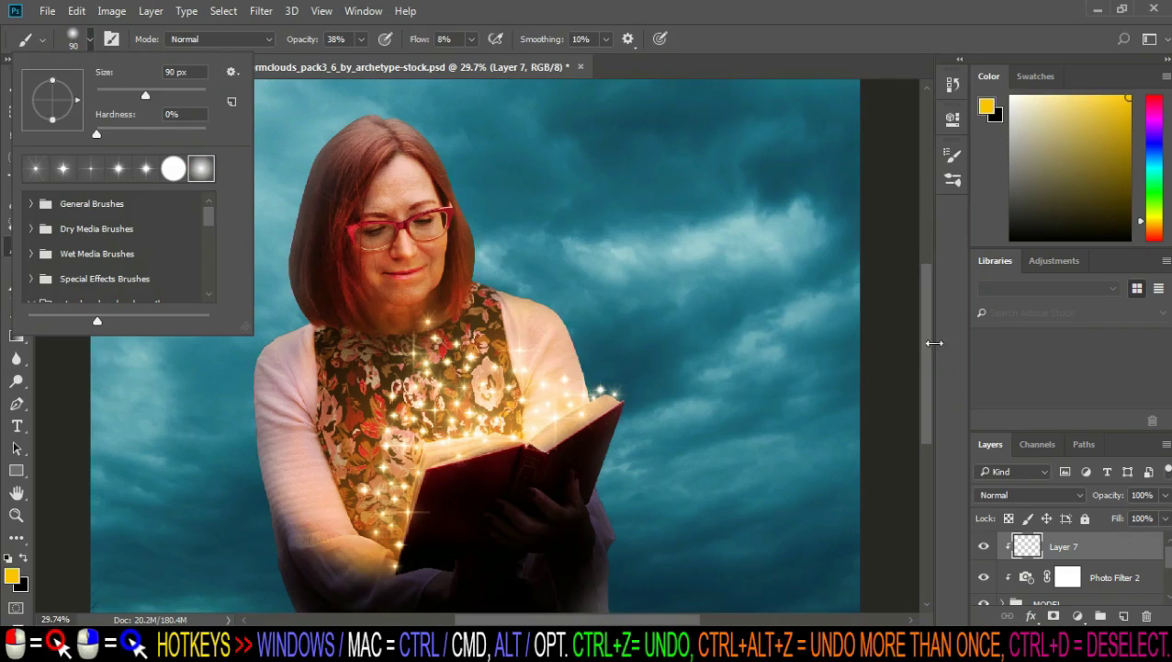
{"action": "left_click", "coordinate": [933, 342]}
{"action": "key", "text": "bracketright"}
{"action": "key", "text": "bracketright"}
{"action": "key", "text": "bracketright"}
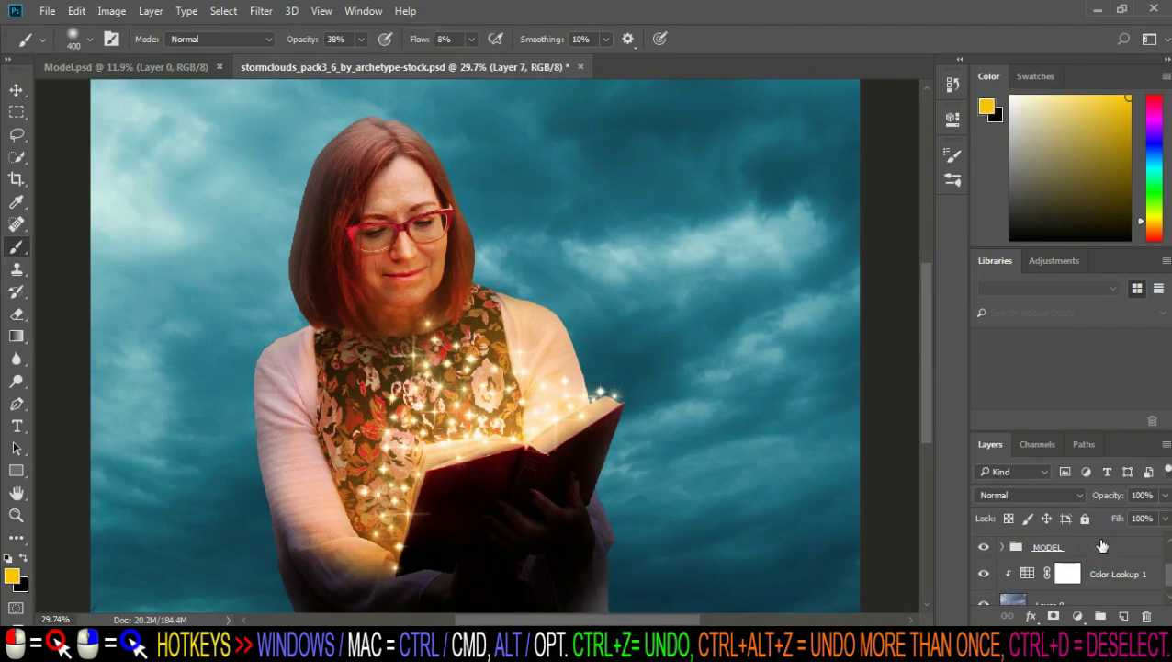
Step: Move Photo Filter 2 above Layer 7, then paint yellow over the left arm and shoulder at 65% flow
{"action": "left_click_drag", "start_coordinate": [1098, 583], "coordinate": [1094, 540]}
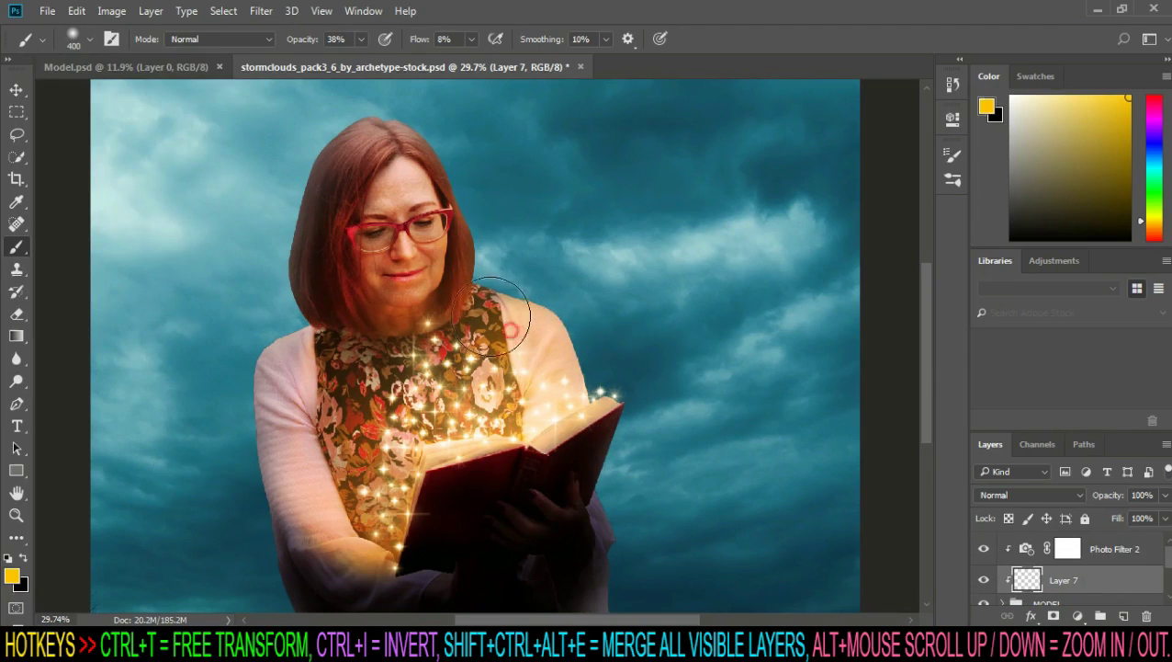
{"action": "left_click", "coordinate": [471, 39]}
{"action": "left_click_drag", "start_coordinate": [482, 60], "coordinate": [517, 60]}
{"action": "left_click", "coordinate": [603, 365]}
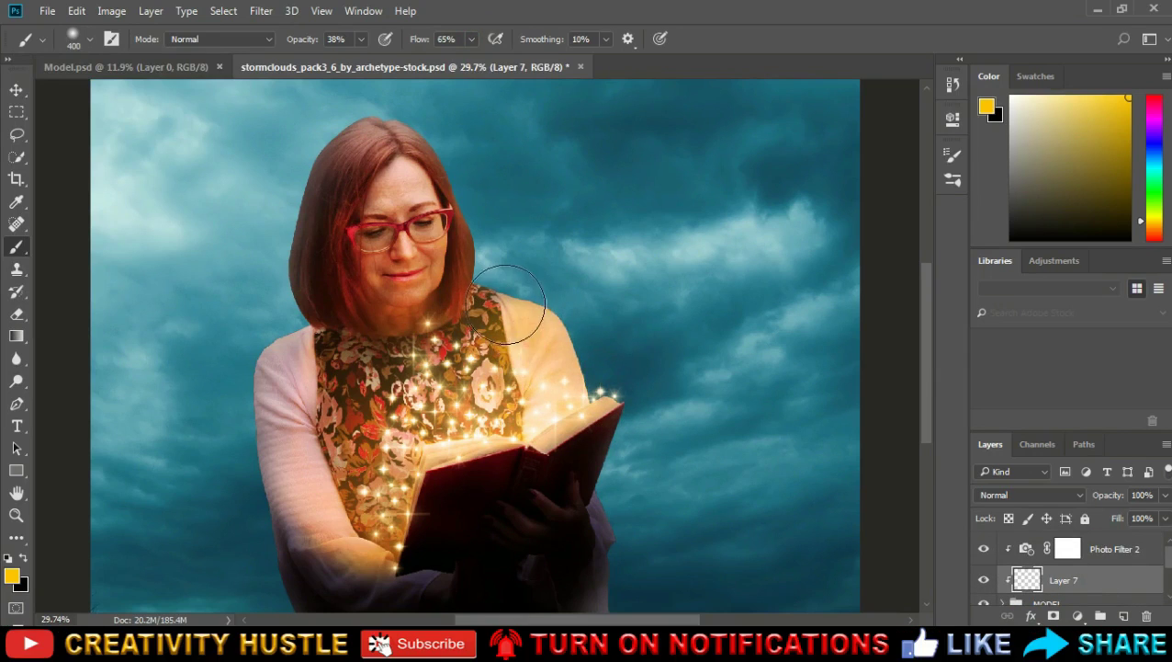
{"action": "left_click_drag", "start_coordinate": [310, 457], "coordinate": [333, 335]}
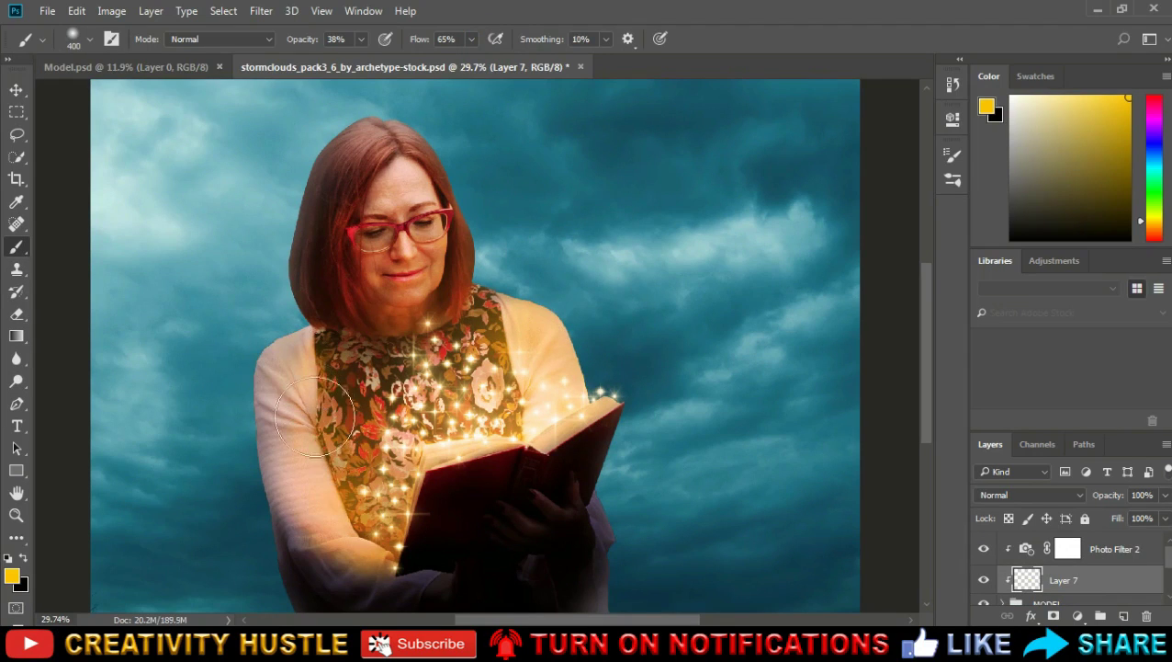
{"action": "left_click", "coordinate": [1061, 497]}
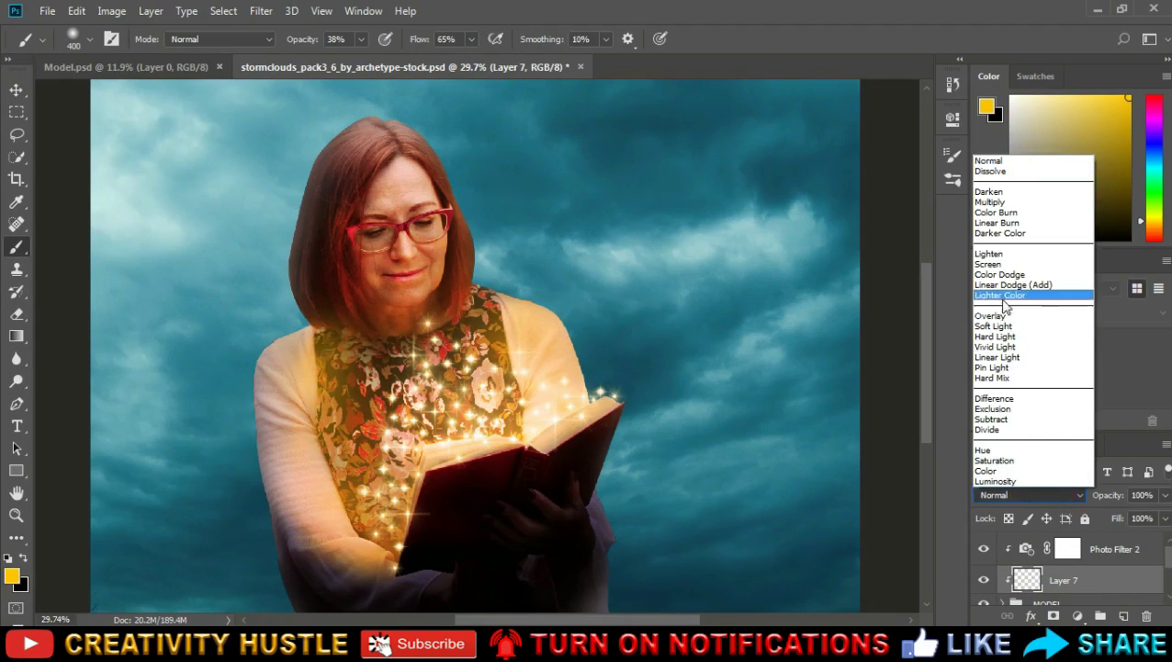
Step: Set Layer 7 to Overlay and paint more glow over the shoulder and chest
{"action": "left_click", "coordinate": [997, 310]}
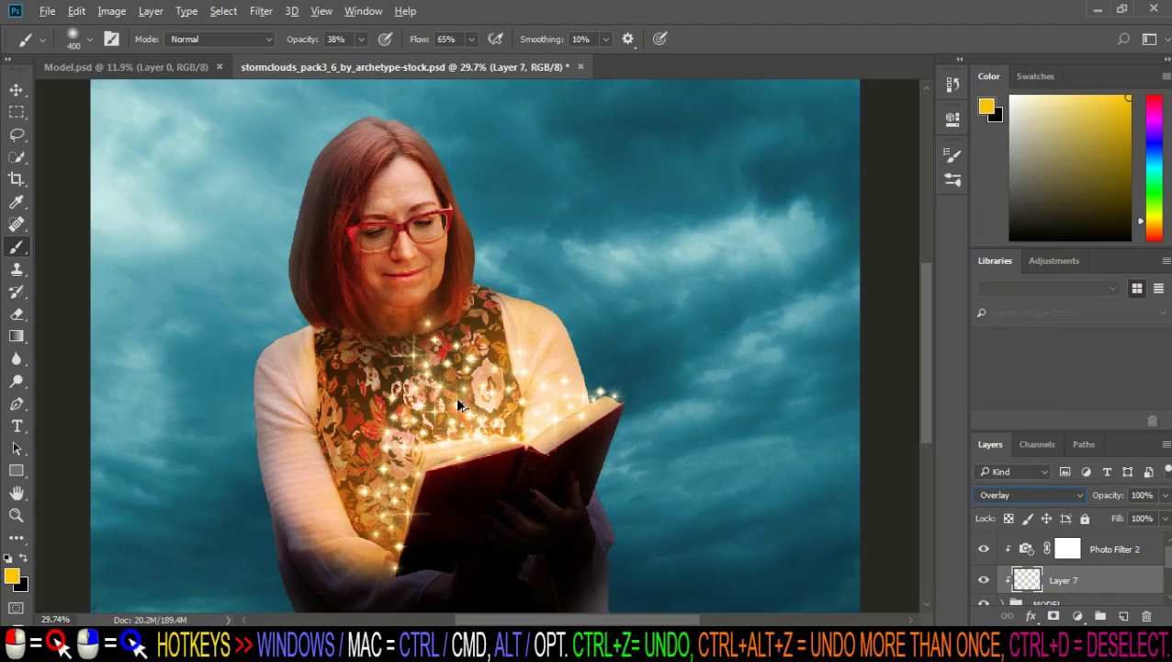
{"action": "left_click_drag", "start_coordinate": [335, 328], "coordinate": [364, 394]}
{"action": "scroll", "coordinate": [537, 361], "scroll_direction": "down", "scroll_amount": 3}
{"action": "scroll", "coordinate": [536, 361], "scroll_direction": "up", "scroll_amount": 2}
Step: Lower brush flow to 45% then 13%, and reduce Layer 7 opacity to 66%
{"action": "left_click_drag", "start_coordinate": [471, 39], "coordinate": [457, 64]}
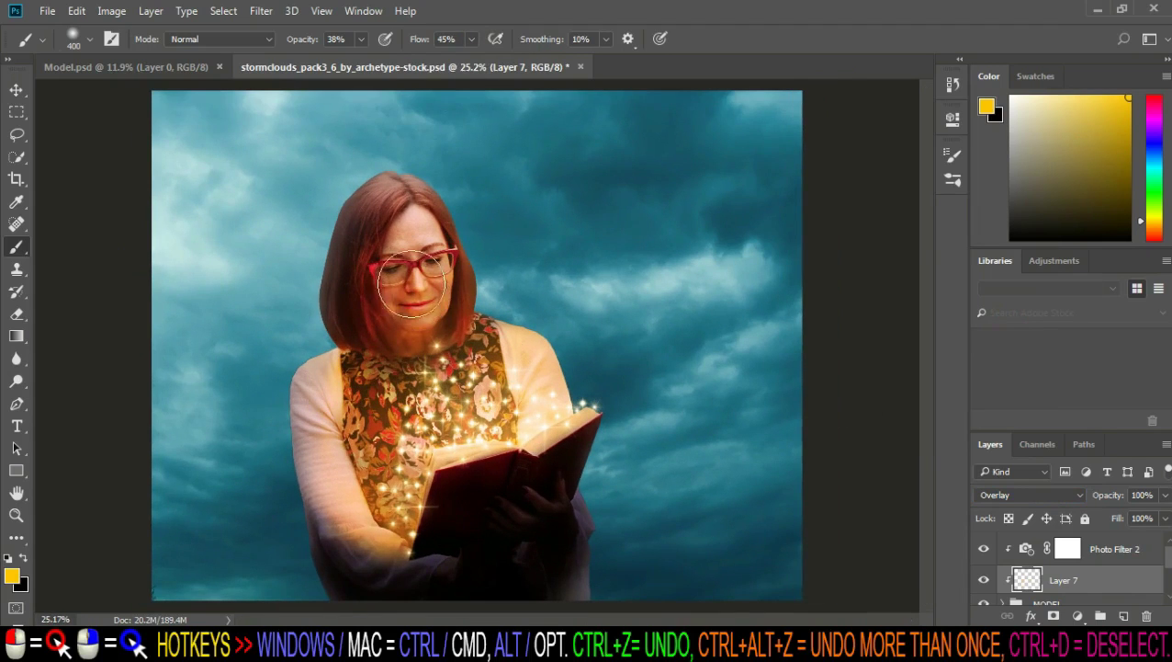
{"action": "scroll", "coordinate": [422, 352], "scroll_direction": "down", "scroll_amount": 2}
{"action": "scroll", "coordinate": [423, 352], "scroll_direction": "down", "scroll_amount": 1}
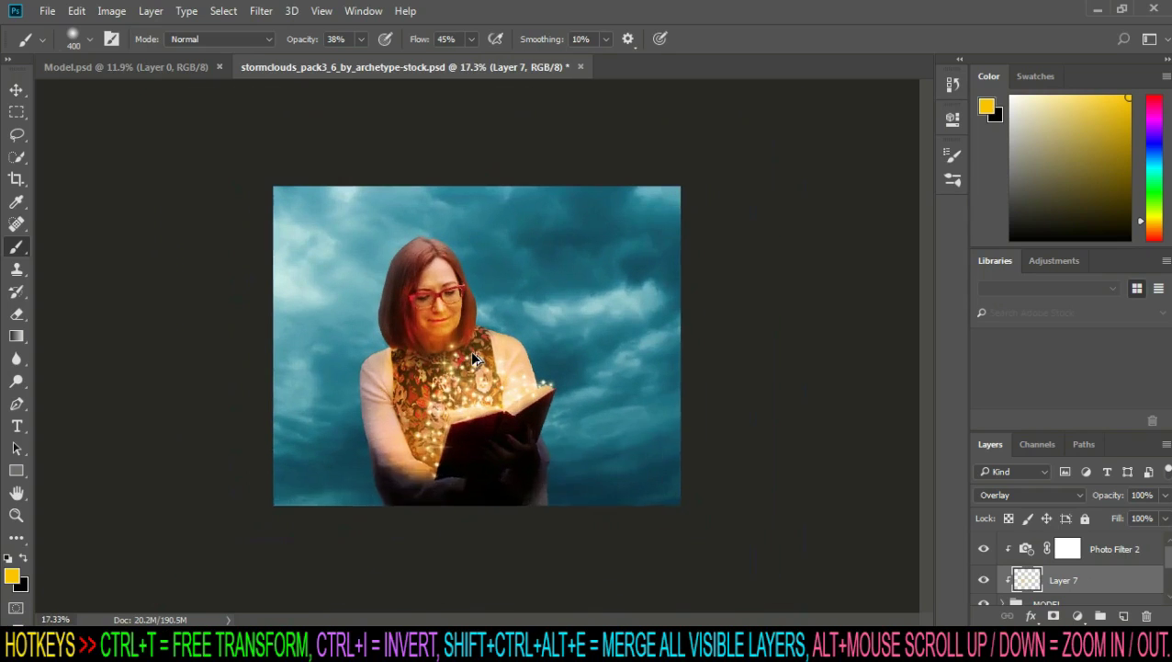
{"action": "scroll", "coordinate": [423, 352], "scroll_direction": "up", "scroll_amount": 2}
{"action": "left_click_drag", "start_coordinate": [472, 38], "coordinate": [441, 63]}
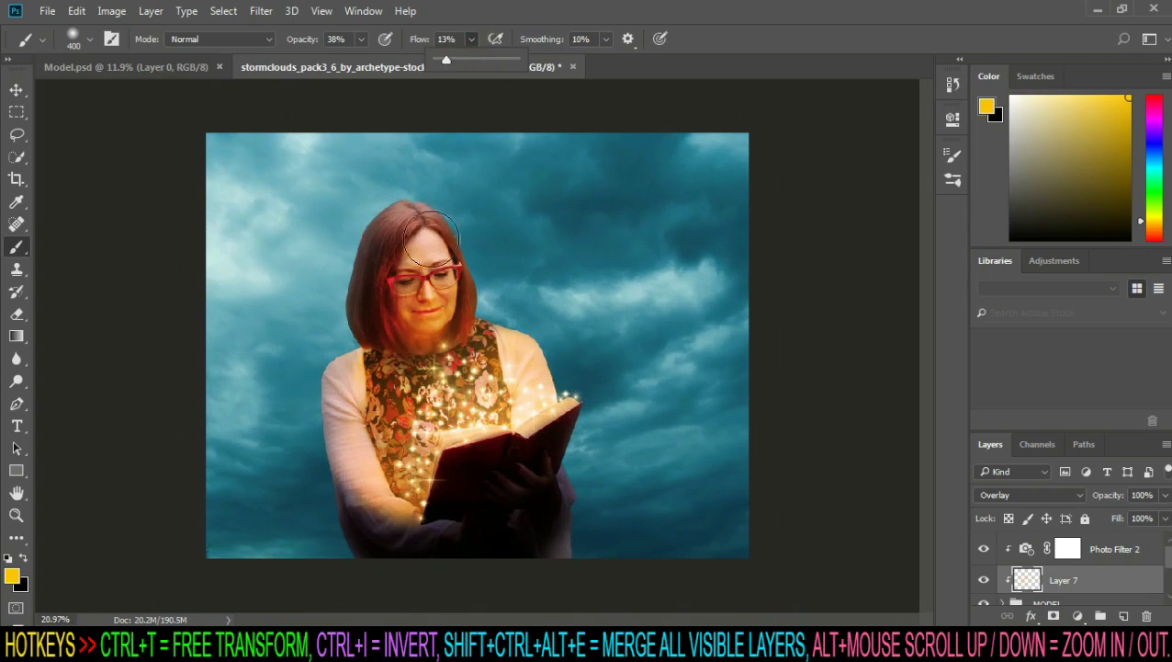
{"action": "left_click", "coordinate": [1165, 494]}
{"action": "left_click_drag", "start_coordinate": [1163, 517], "coordinate": [1140, 519]}
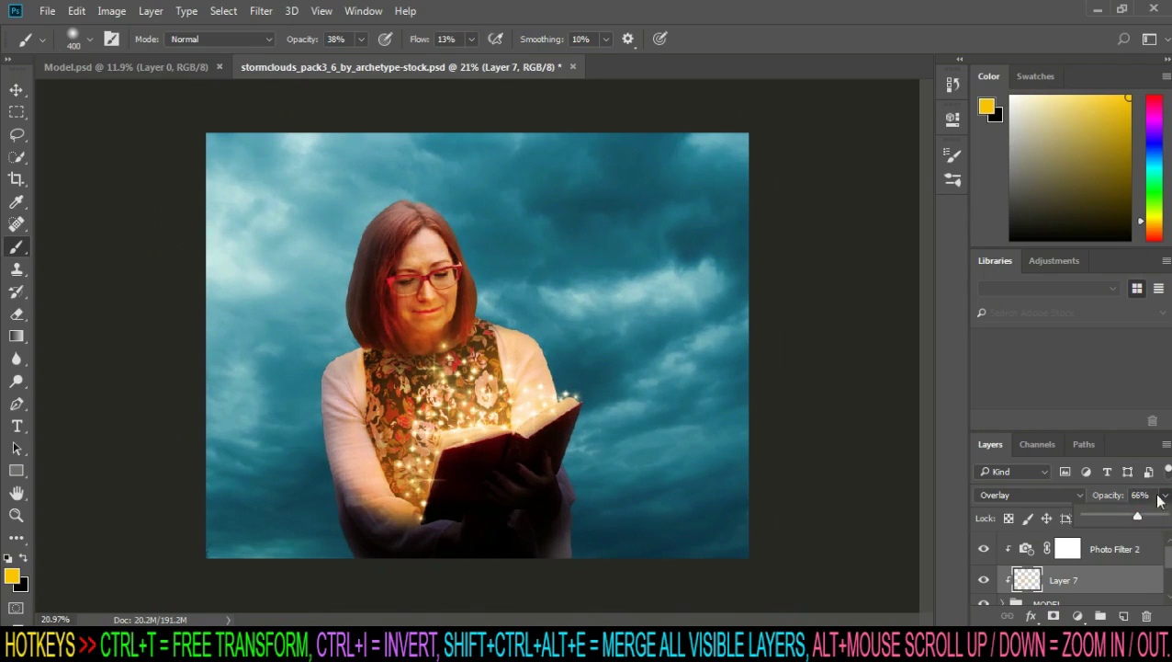
Step: Select the Photo Filter 2 layer mask and save the document
{"action": "scroll", "coordinate": [589, 366], "scroll_direction": "down", "scroll_amount": 1}
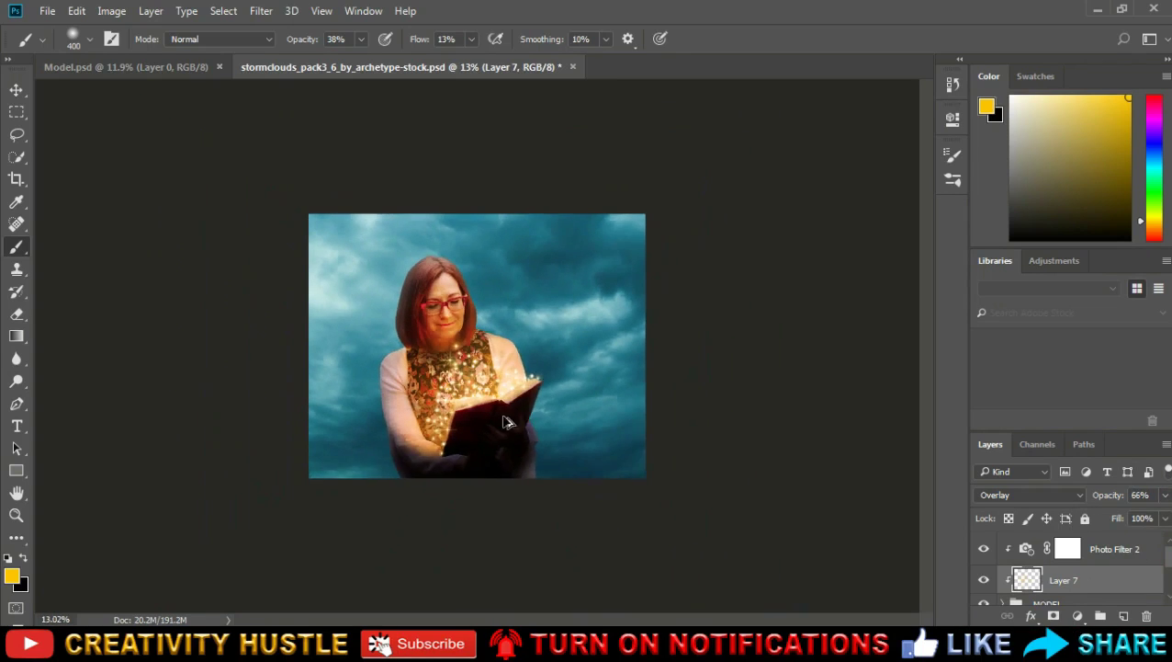
{"action": "scroll", "coordinate": [589, 366], "scroll_direction": "up", "scroll_amount": 2}
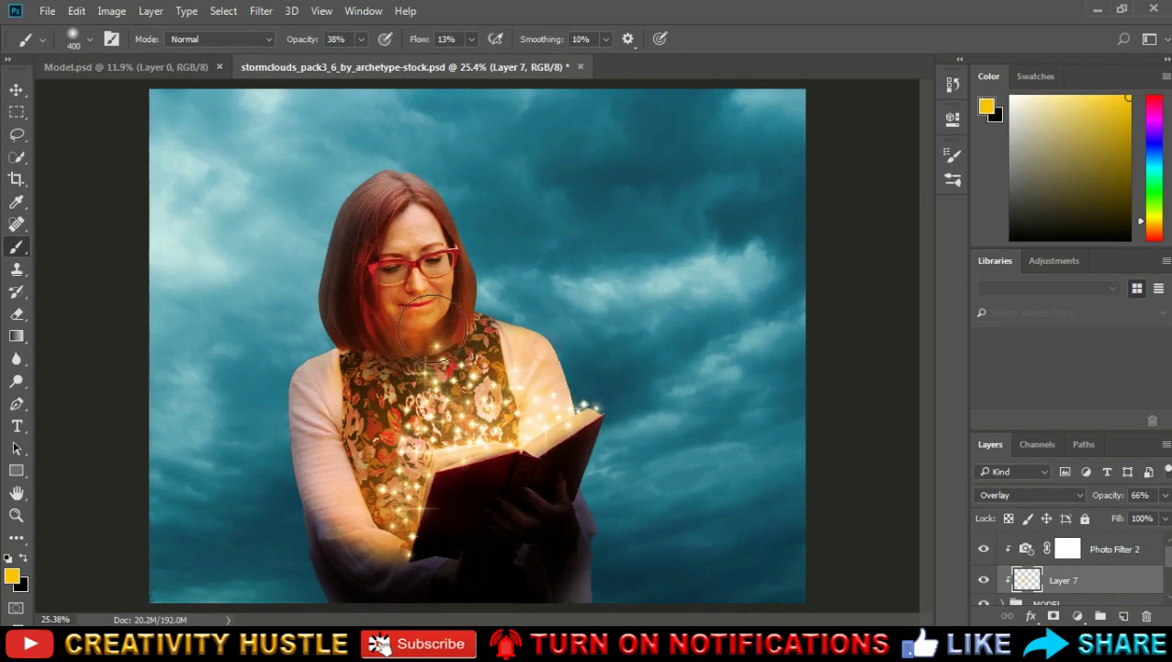
{"action": "scroll", "coordinate": [400, 418], "scroll_direction": "down", "scroll_amount": 3}
{"action": "left_click", "coordinate": [1068, 548]}
{"action": "key", "text": "ctrl+s"}
Step: Expand the MODEL group, toggle Layer 2 to compare, and select Layer 2
{"action": "scroll", "coordinate": [589, 509], "scroll_direction": "up", "scroll_amount": 1}
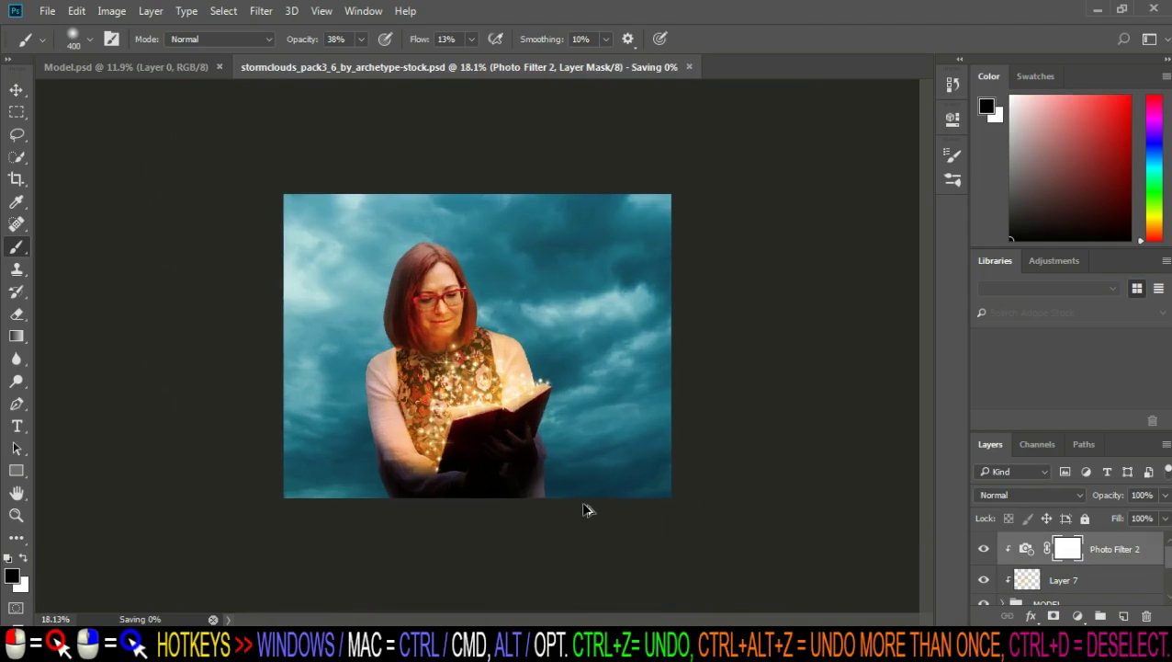
{"action": "scroll", "coordinate": [759, 433], "scroll_direction": "up", "scroll_amount": 3}
{"action": "scroll", "coordinate": [928, 322], "scroll_direction": "down", "scroll_amount": 1}
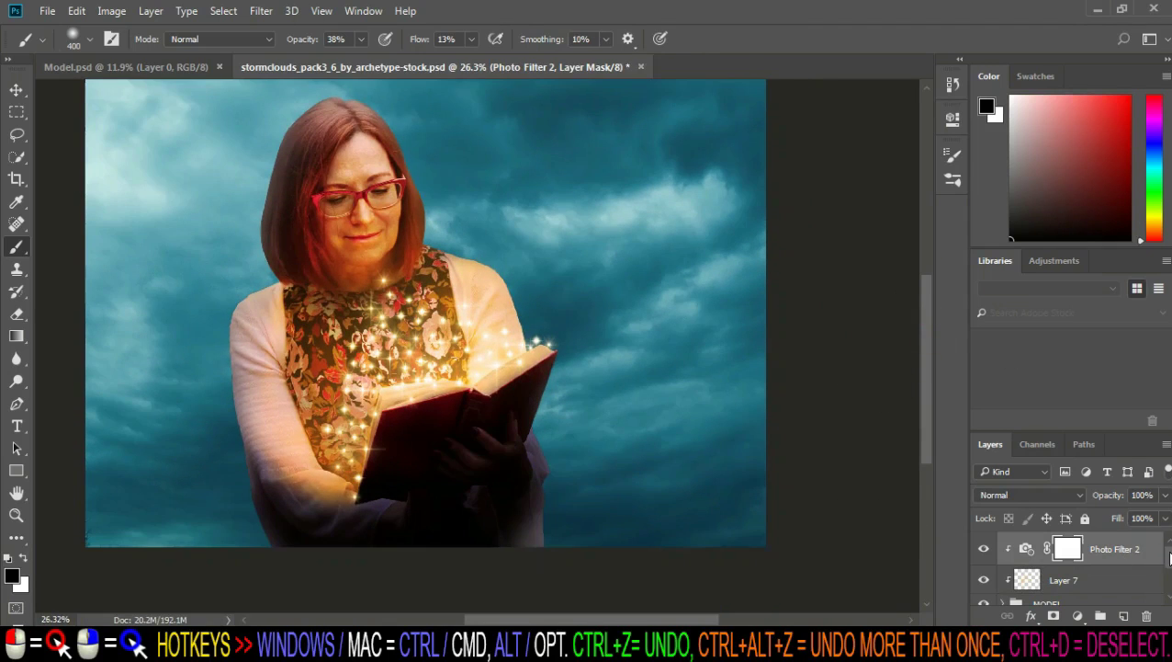
{"action": "left_click_drag", "start_coordinate": [1170, 558], "coordinate": [1171, 579]}
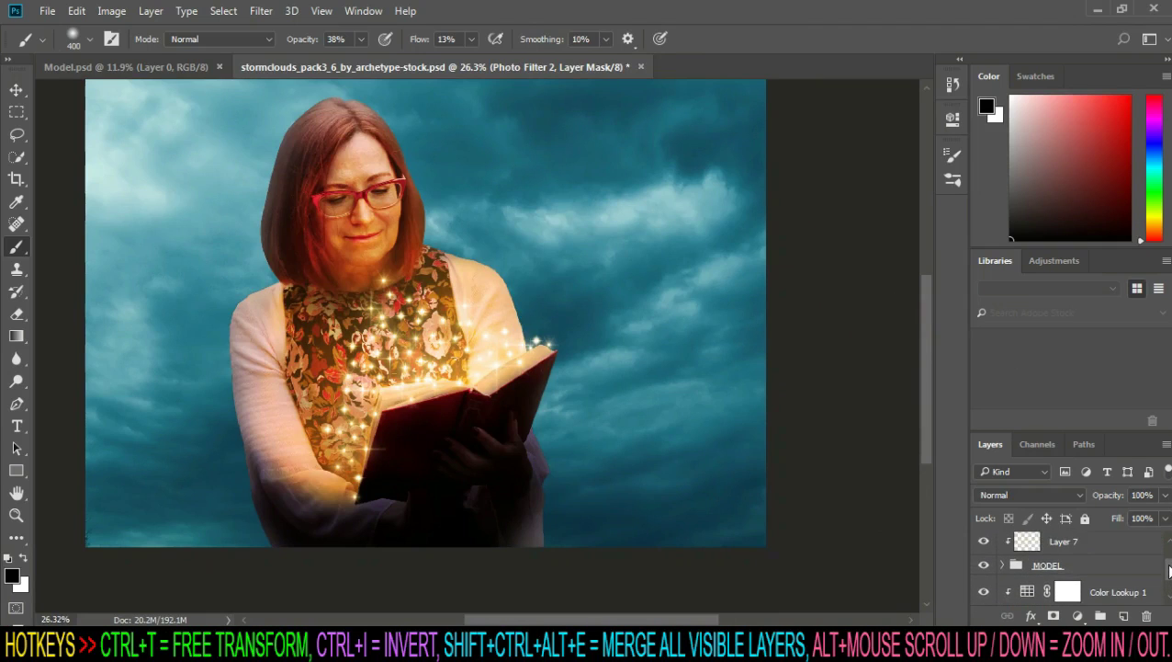
{"action": "left_click", "coordinate": [1003, 537]}
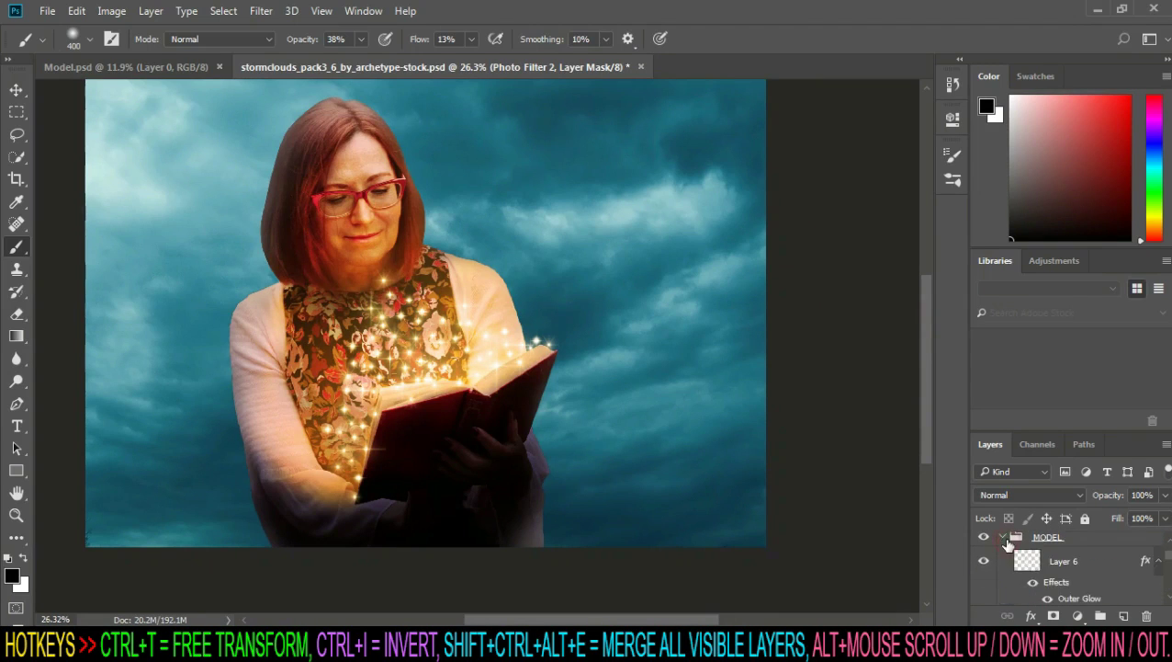
{"action": "left_click_drag", "start_coordinate": [1169, 562], "coordinate": [1170, 578]}
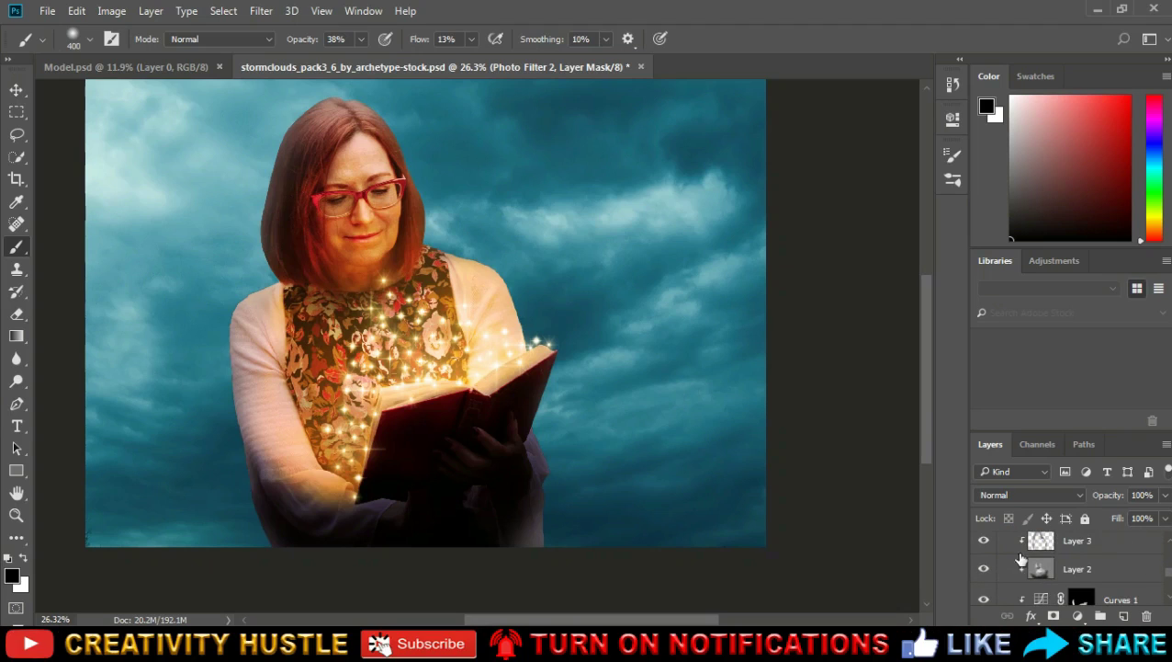
{"action": "left_click", "coordinate": [985, 570]}
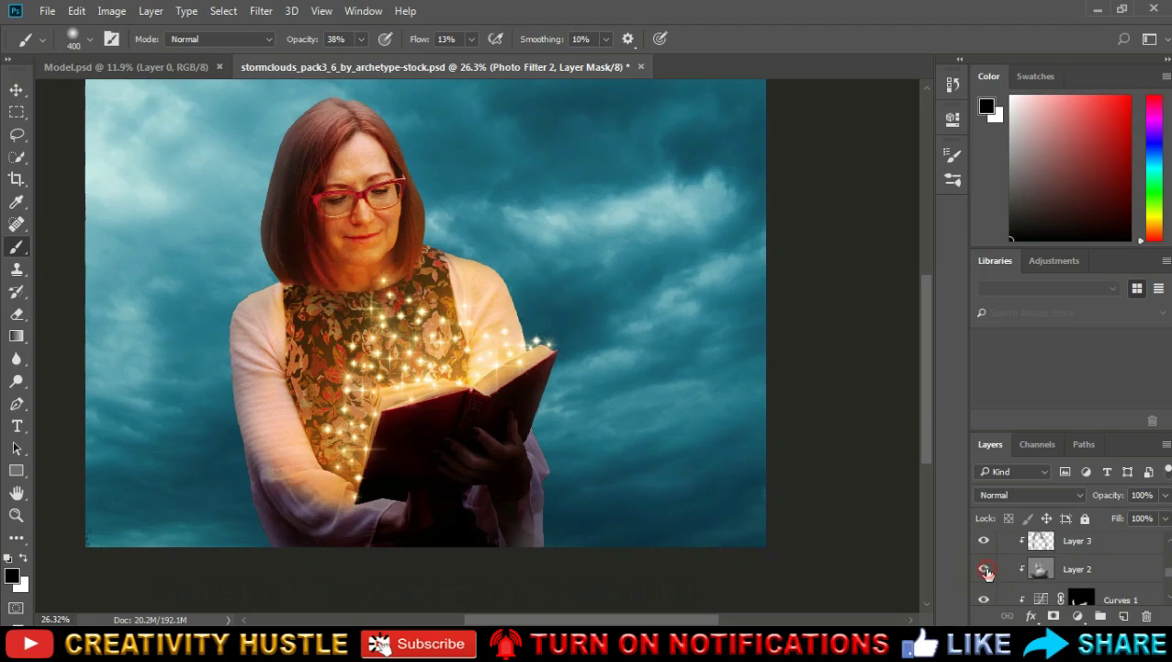
{"action": "left_click", "coordinate": [985, 570]}
{"action": "left_click", "coordinate": [1102, 577]}
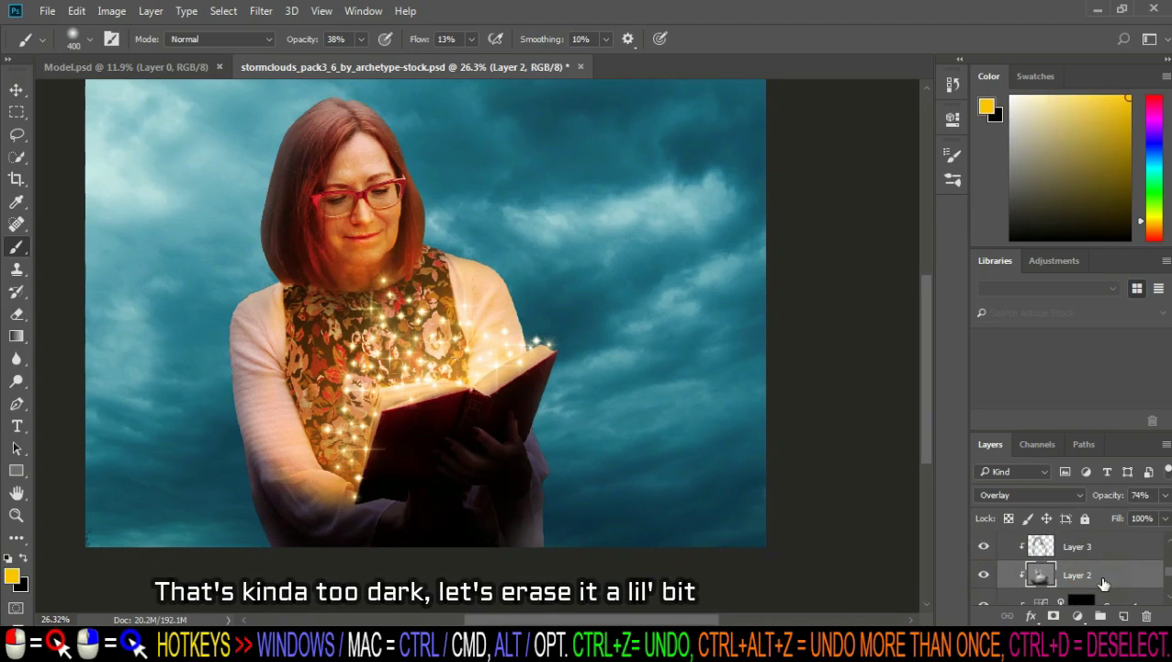
Step: Erase some of Layer 2's overlay near the hand with the Eraser at 48% opacity, 15% flow
{"action": "left_click", "coordinate": [17, 314]}
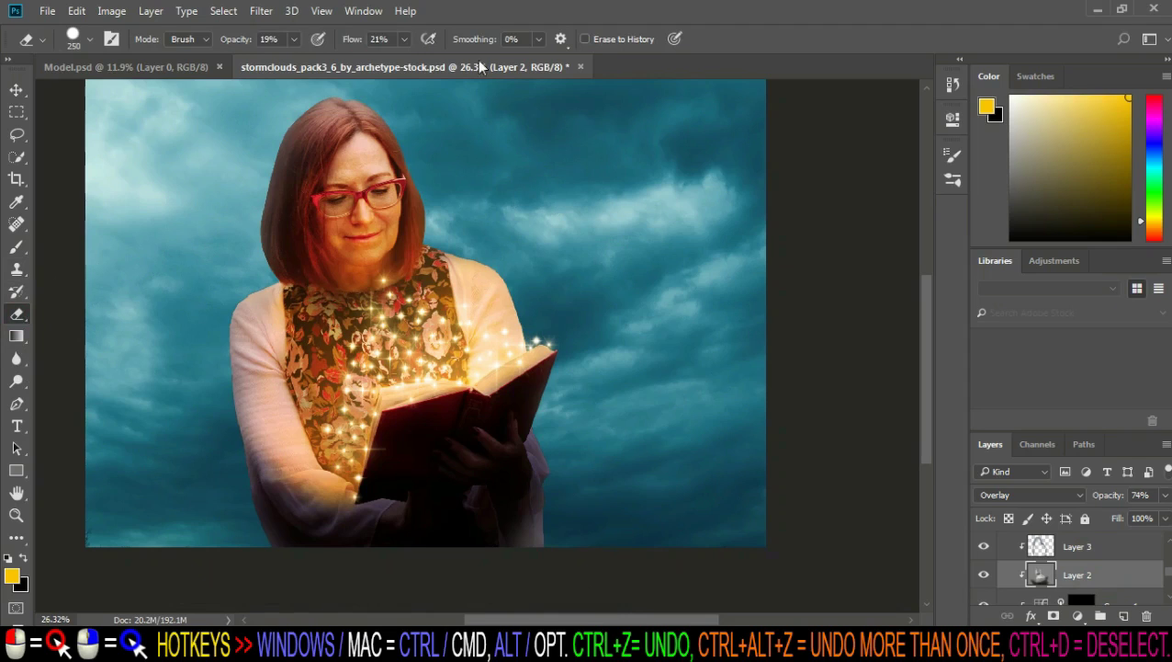
{"action": "left_click_drag", "start_coordinate": [405, 48], "coordinate": [400, 59]}
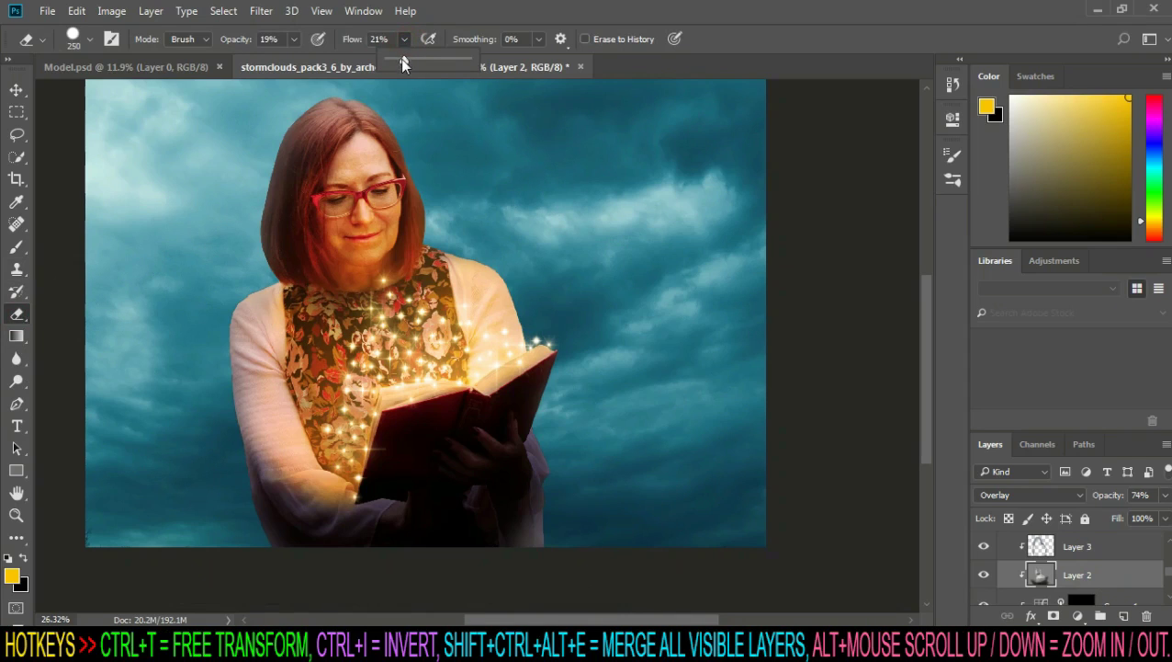
{"action": "left_click", "coordinate": [294, 40]}
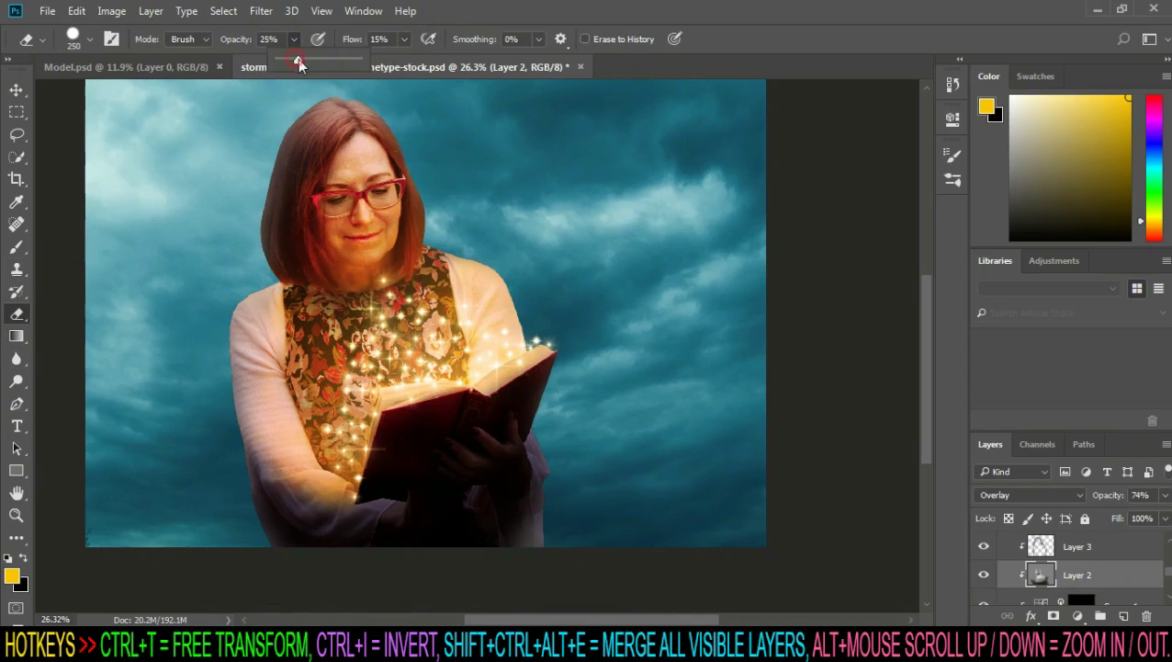
{"action": "left_click_drag", "start_coordinate": [297, 58], "coordinate": [315, 63]}
{"action": "scroll", "coordinate": [441, 480], "scroll_direction": "up", "scroll_amount": 3}
{"action": "scroll", "coordinate": [481, 492], "scroll_direction": "down", "scroll_amount": 2}
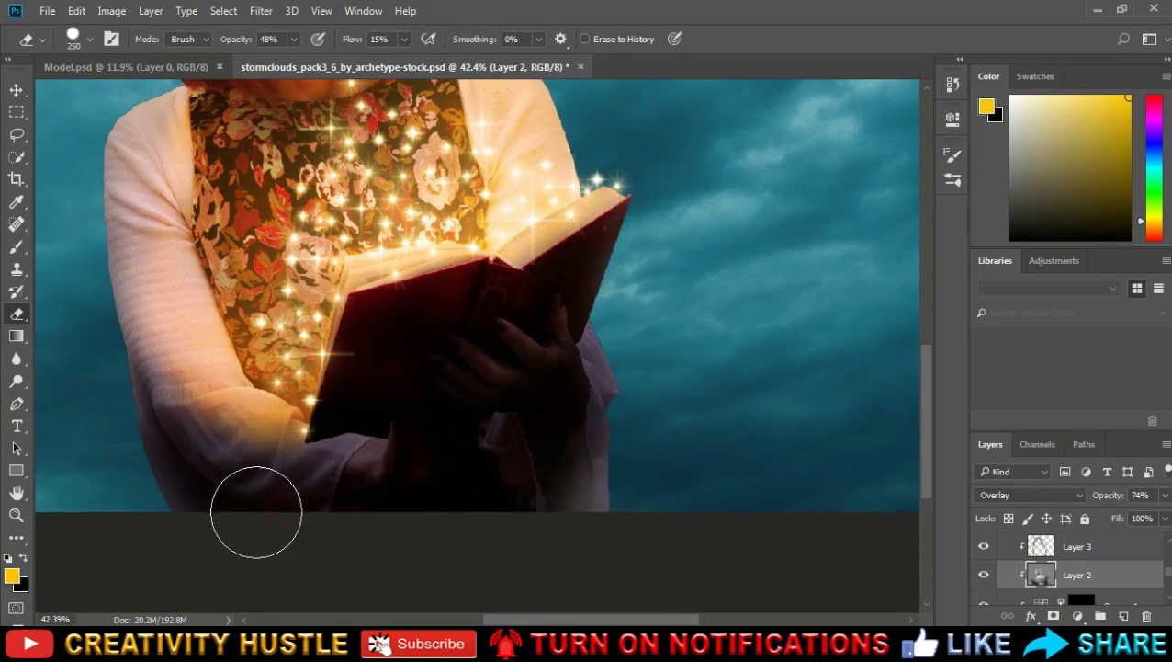
{"action": "left_click_drag", "start_coordinate": [448, 497], "coordinate": [572, 411]}
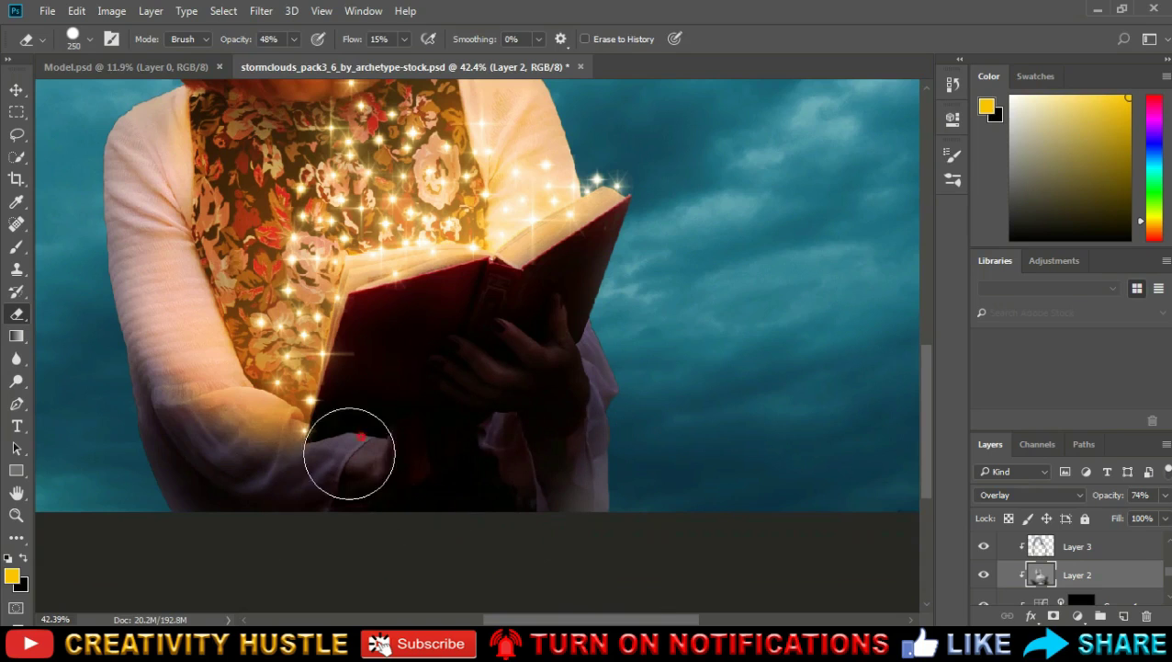
Step: Set Layer 2's opacity to 54% and toggle its visibility to compare
{"action": "left_click", "coordinate": [1165, 495]}
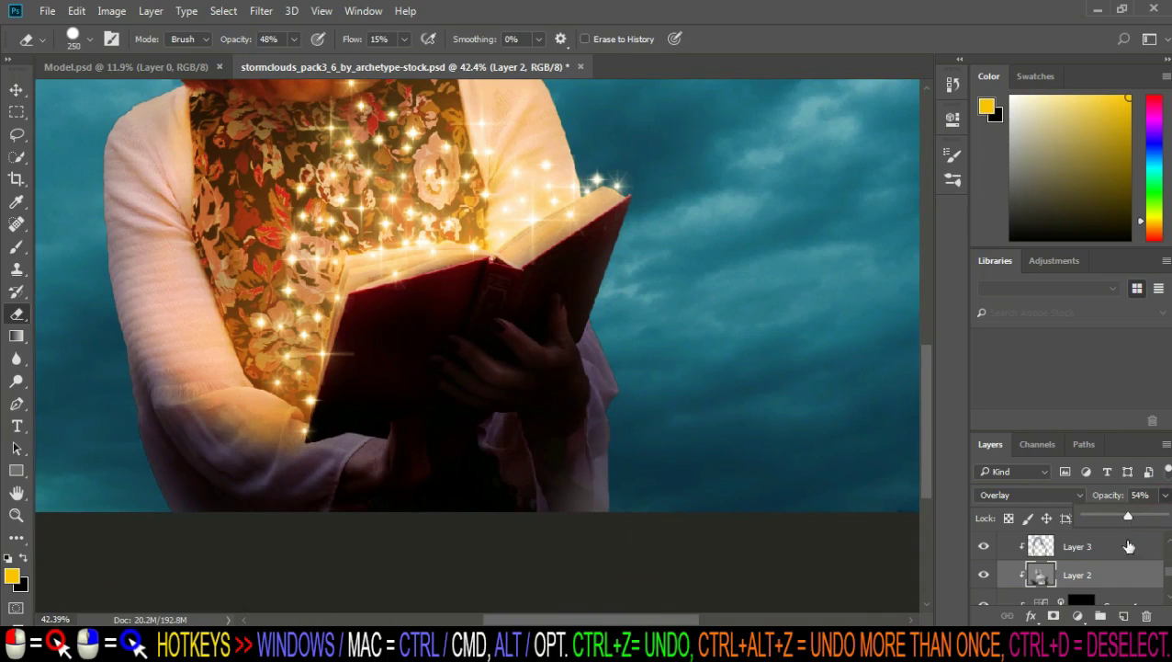
{"action": "left_click", "coordinate": [984, 574]}
{"action": "left_click", "coordinate": [984, 576]}
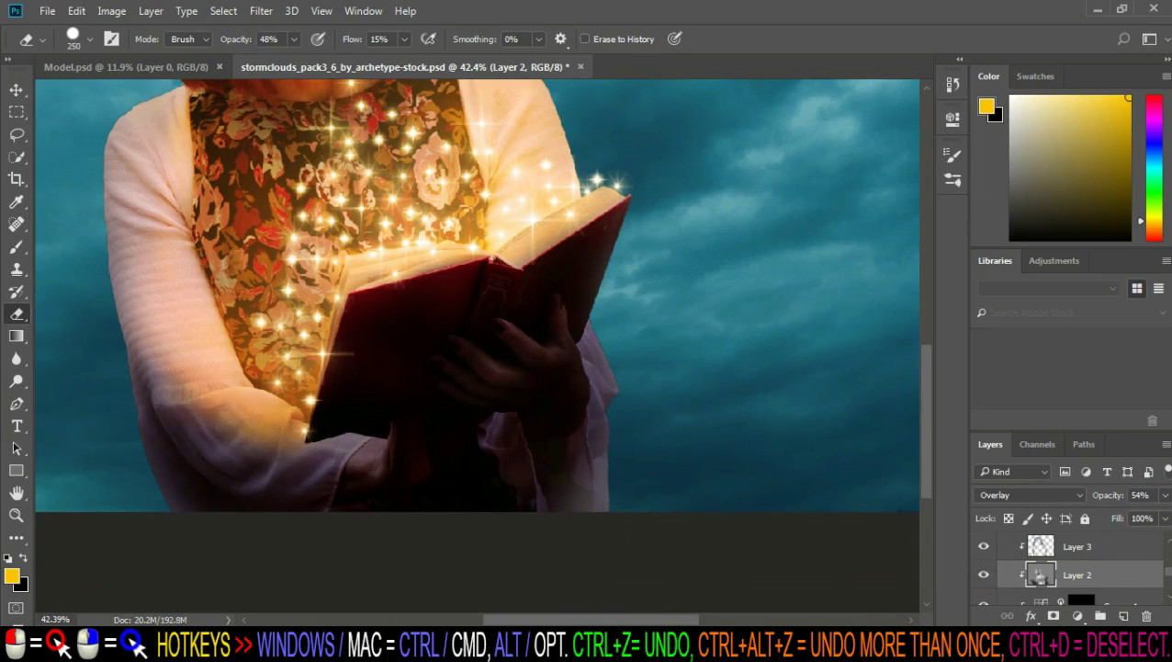
{"action": "scroll", "coordinate": [1066, 565], "scroll_direction": "up", "scroll_amount": 3}
Step: Select the cloud background Layer 0 in the Layers panel
{"action": "scroll", "coordinate": [796, 456], "scroll_direction": "down", "scroll_amount": 2}
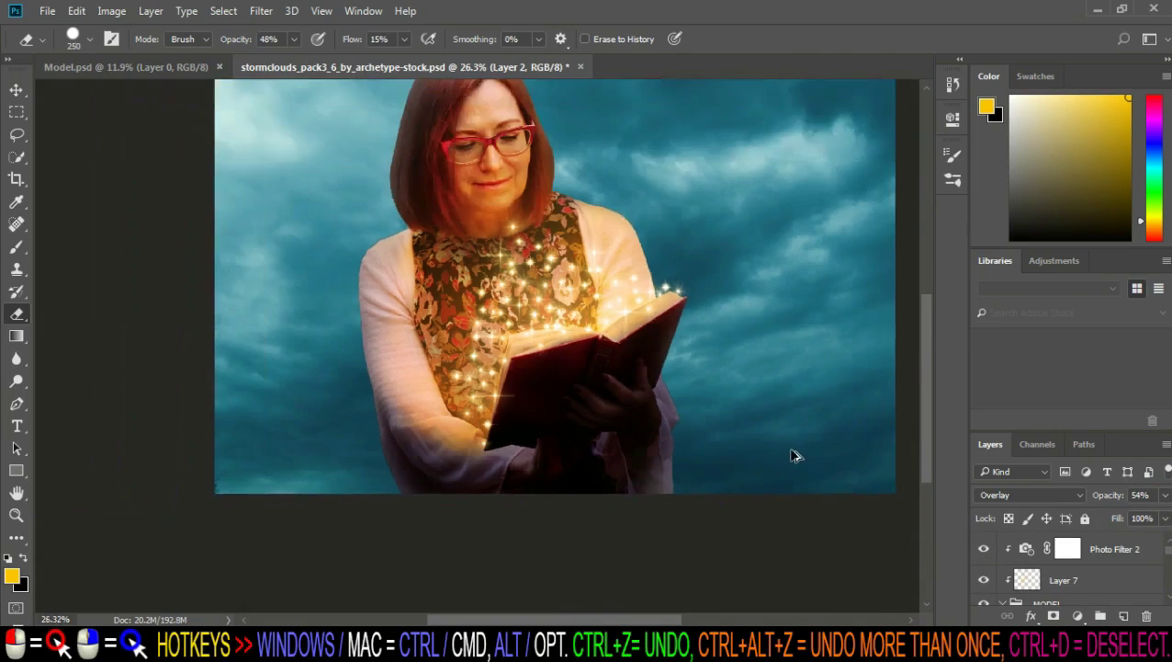
{"action": "scroll", "coordinate": [796, 456], "scroll_direction": "down", "scroll_amount": 1}
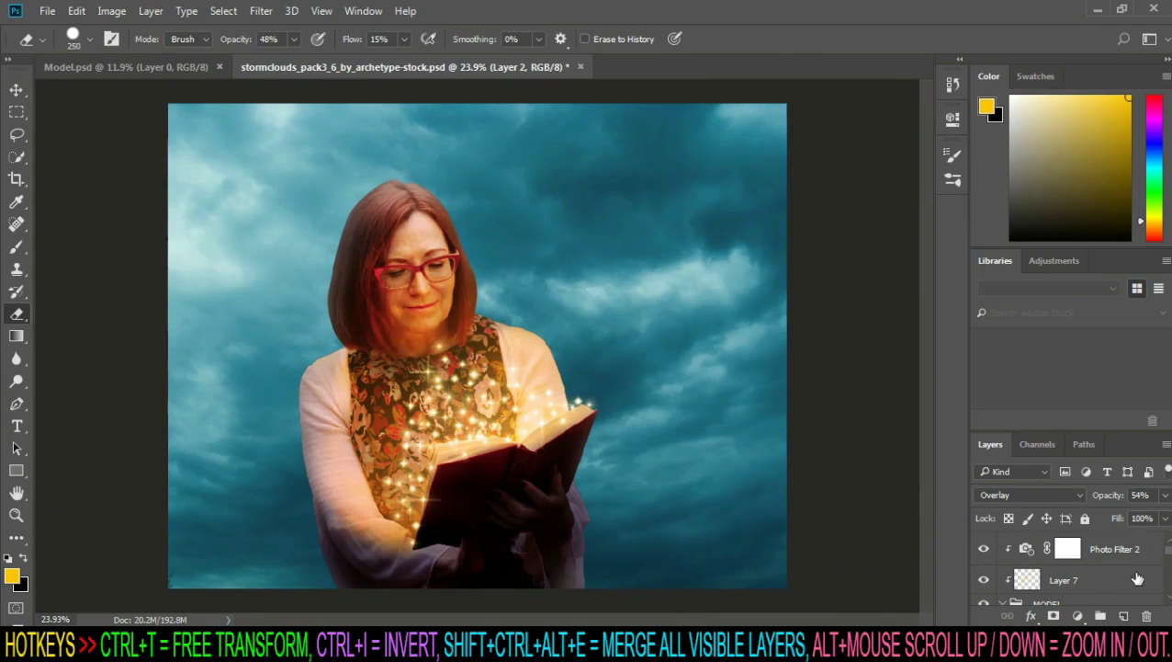
{"action": "left_click", "coordinate": [1093, 549]}
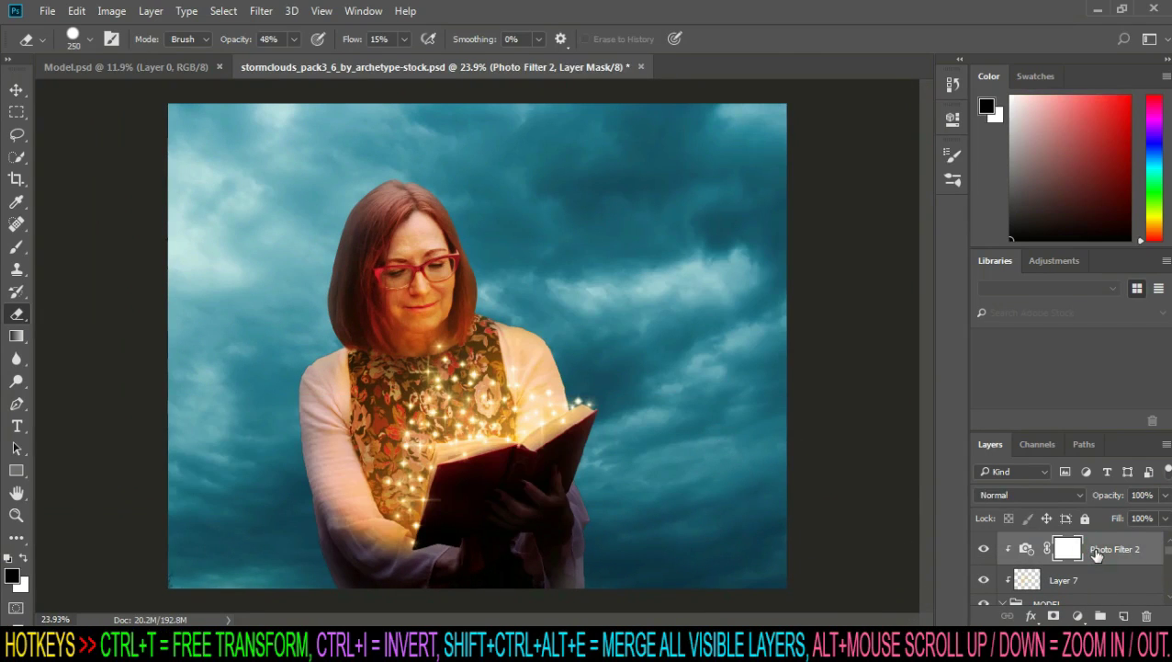
{"action": "scroll", "coordinate": [1130, 565], "scroll_direction": "down", "scroll_amount": 3}
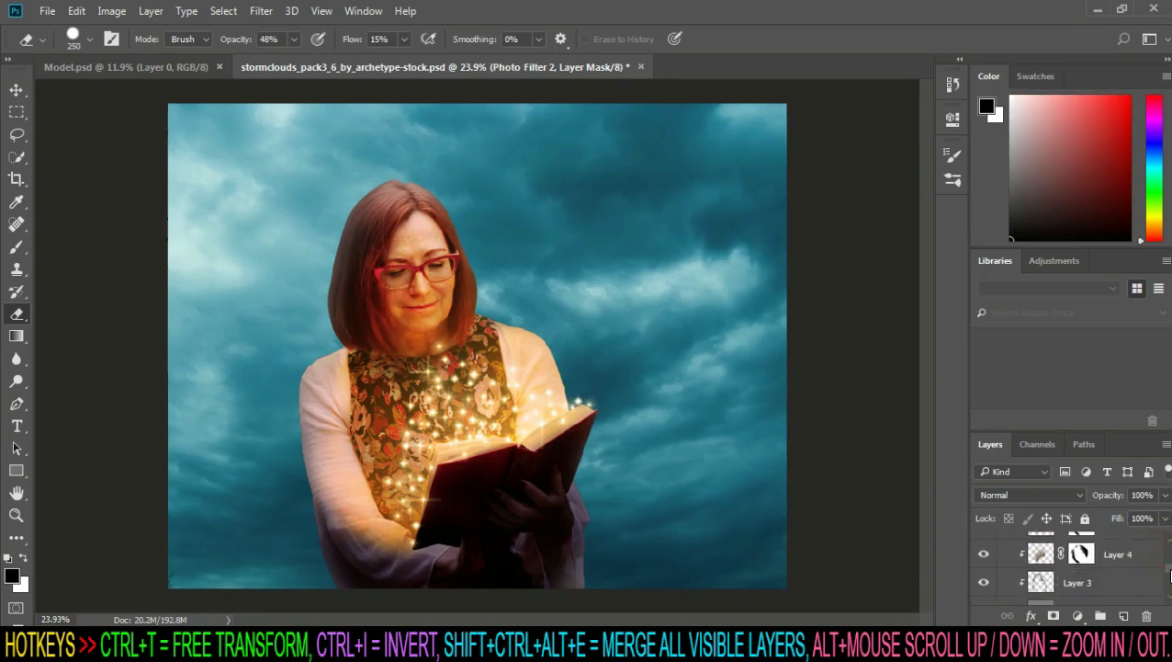
{"action": "scroll", "coordinate": [1130, 565], "scroll_direction": "down", "scroll_amount": 2}
{"action": "left_click", "coordinate": [1132, 591]}
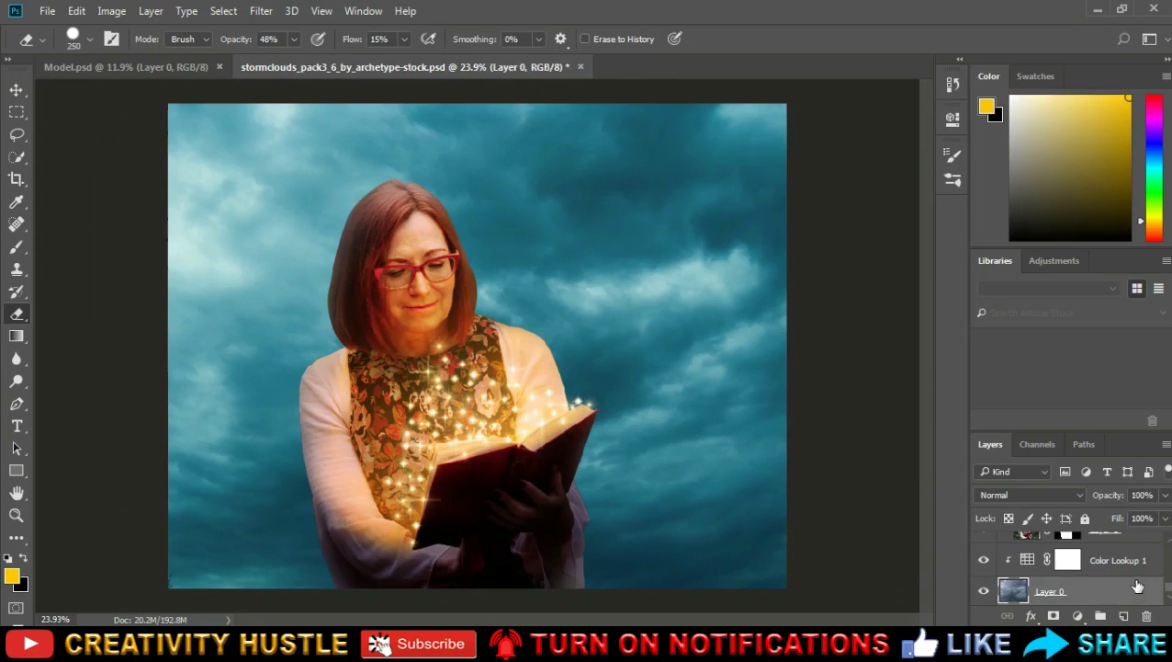
{"action": "scroll", "coordinate": [1137, 586], "scroll_direction": "up", "scroll_amount": 1}
{"action": "left_click", "coordinate": [1140, 591]}
{"action": "scroll", "coordinate": [1147, 592], "scroll_direction": "down", "scroll_amount": 1}
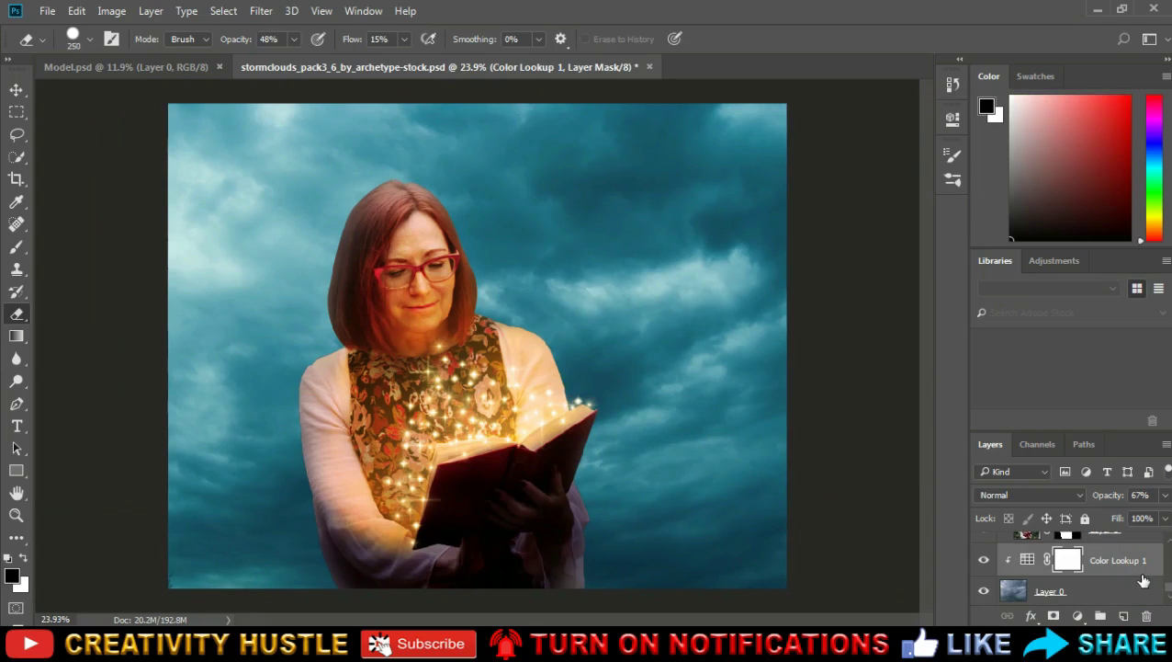
{"action": "left_click", "coordinate": [1094, 589]}
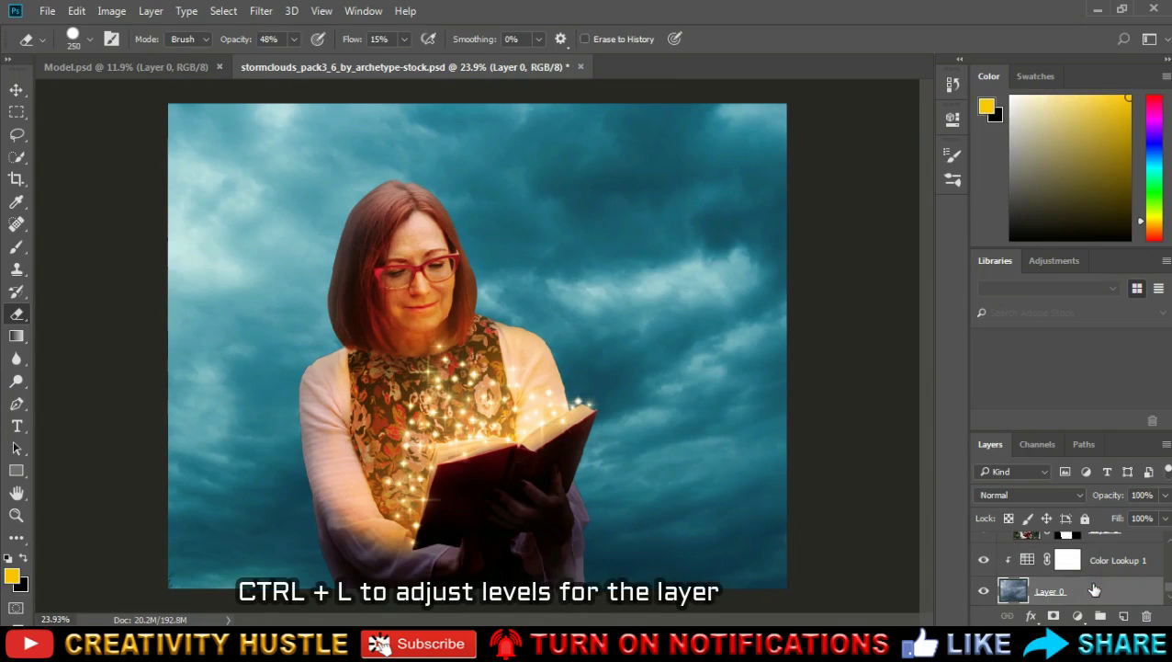
Step: Apply Levels to Layer 0 with black 20, midtones 0.51 and white 251
{"action": "key", "text": "ctrl+l"}
{"action": "left_click_drag", "start_coordinate": [678, 116], "coordinate": [862, 117]}
{"action": "mouse_move", "coordinate": [812, 304]}
{"action": "left_mouse_down"}
{"action": "mouse_move", "coordinate": [796, 304]}
{"action": "mouse_move", "coordinate": [918, 304]}
{"action": "left_mouse_up"}
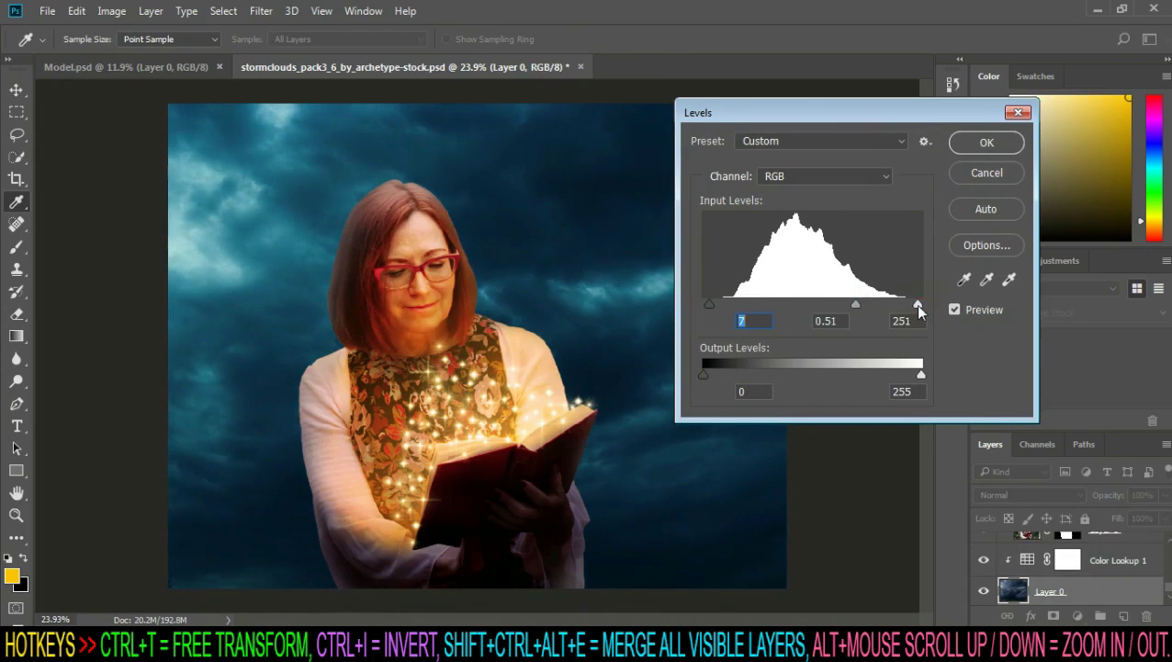
{"action": "left_click_drag", "start_coordinate": [709, 305], "coordinate": [723, 309]}
Step: Confirm Levels, then bring the butterfly into the composition and flip it horizontally
{"action": "left_click", "coordinate": [986, 143]}
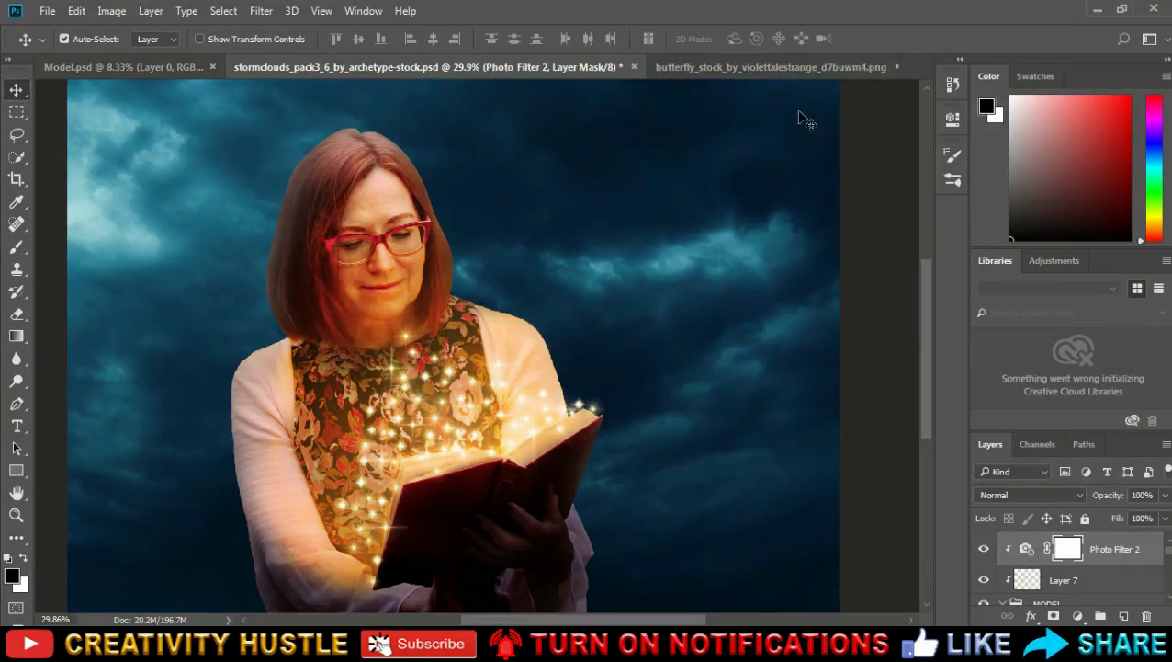
{"action": "left_click", "coordinate": [776, 67]}
{"action": "left_click_drag", "start_coordinate": [588, 303], "coordinate": [579, 296]}
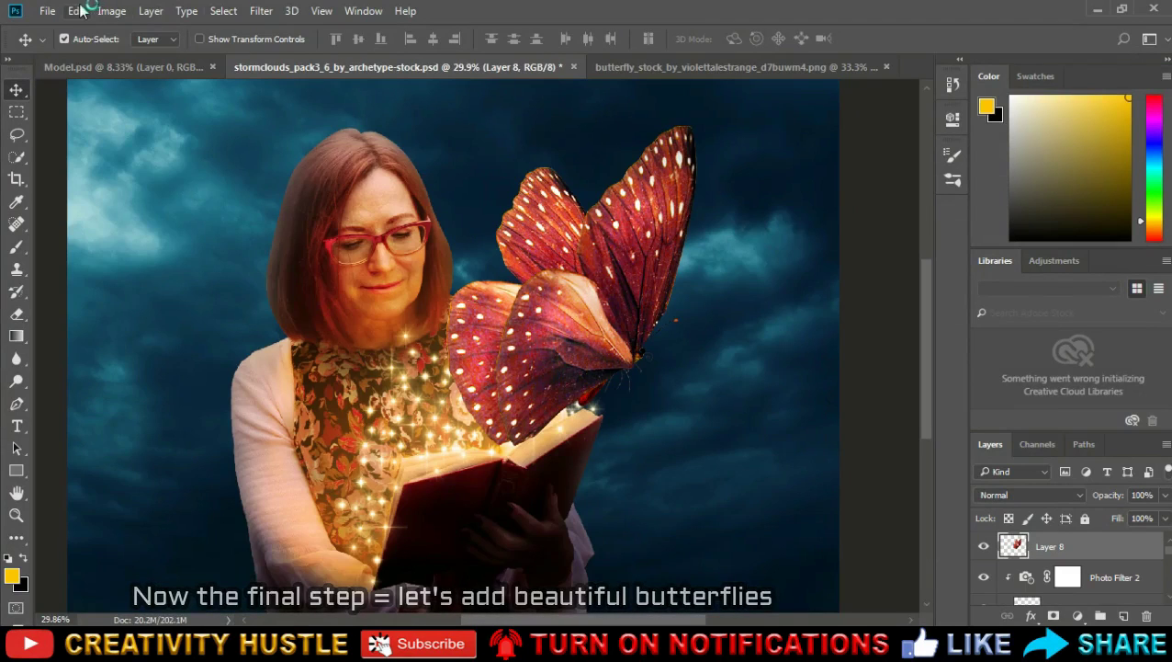
{"action": "left_click", "coordinate": [76, 11]}
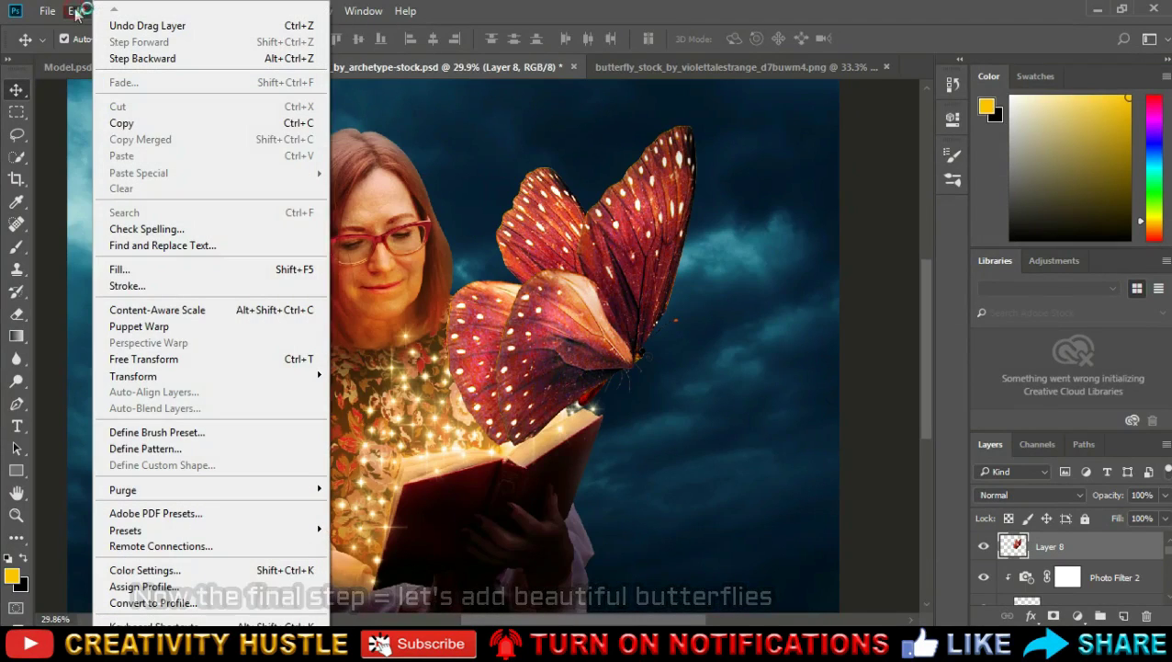
{"action": "mouse_move", "coordinate": [133, 375]}
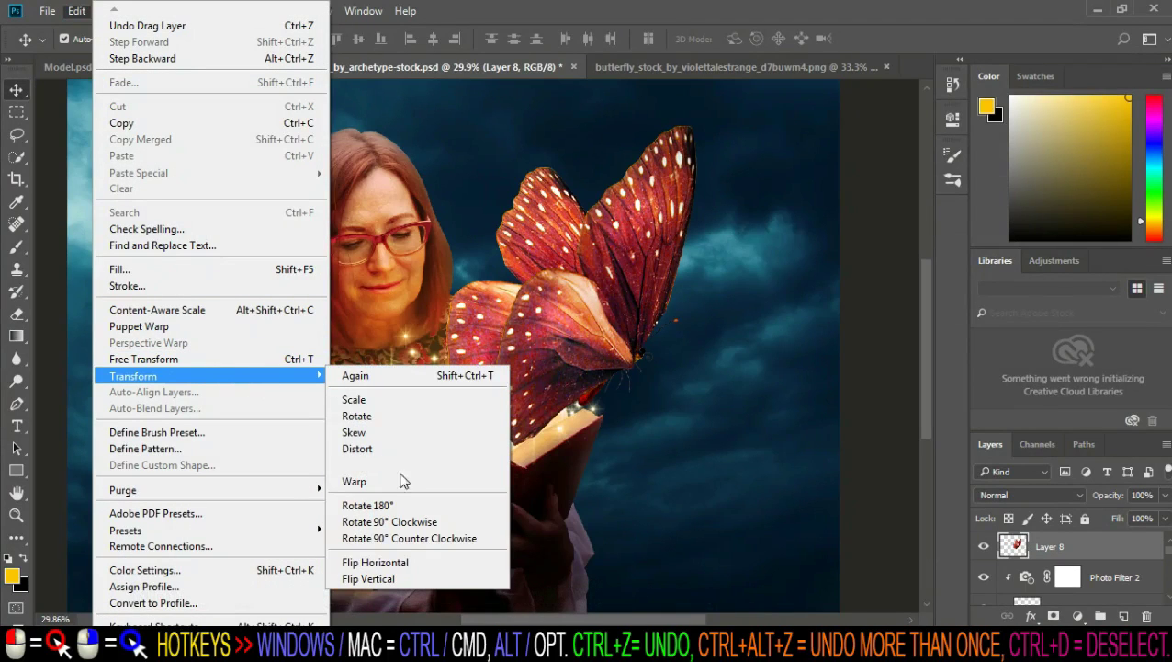
{"action": "left_click", "coordinate": [406, 562]}
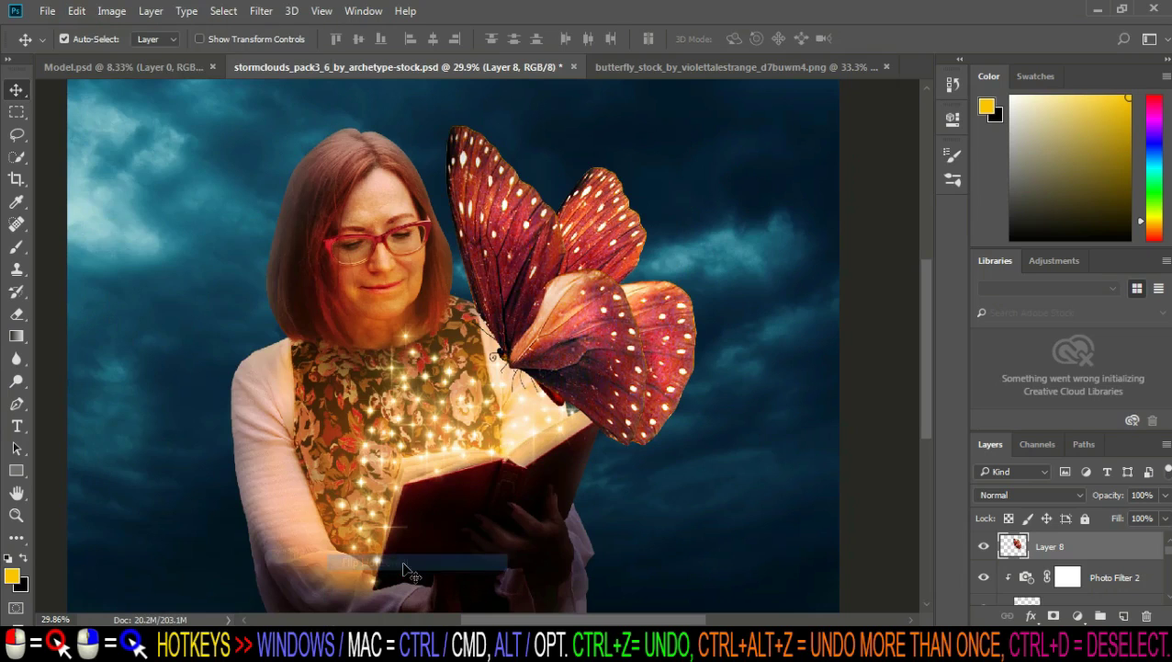
Step: Scale the butterfly down and place it just above the open book
{"action": "key", "text": "ctrl+t"}
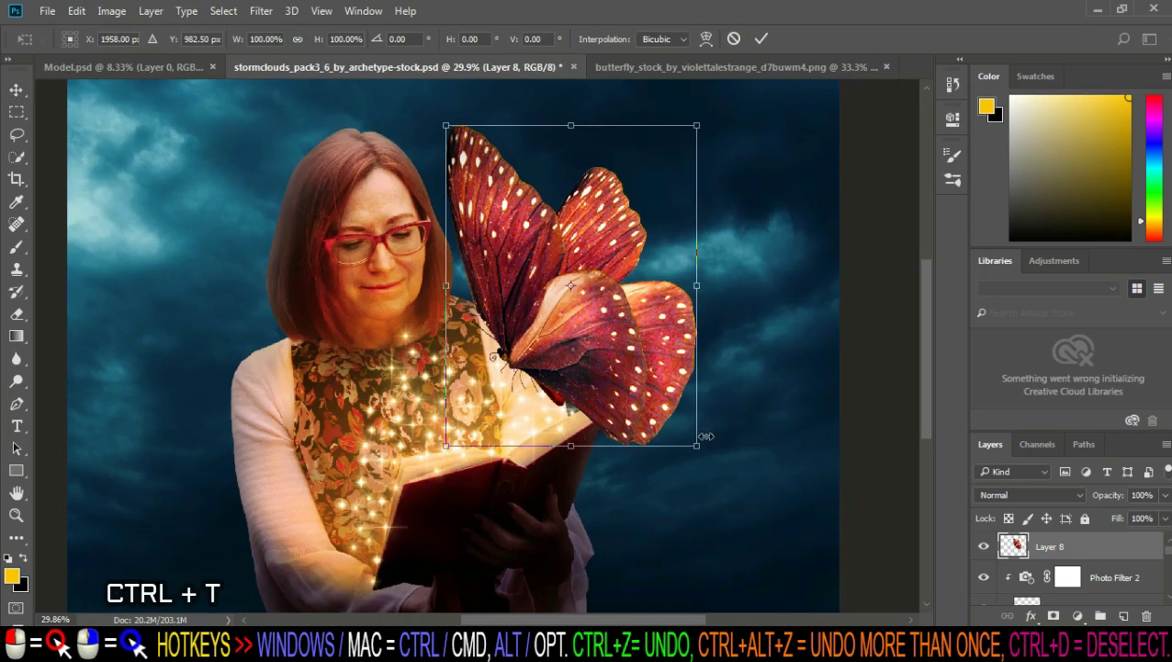
{"action": "left_click_drag", "start_coordinate": [696, 445], "coordinate": [591, 311]}
{"action": "left_click_drag", "start_coordinate": [557, 266], "coordinate": [671, 380]}
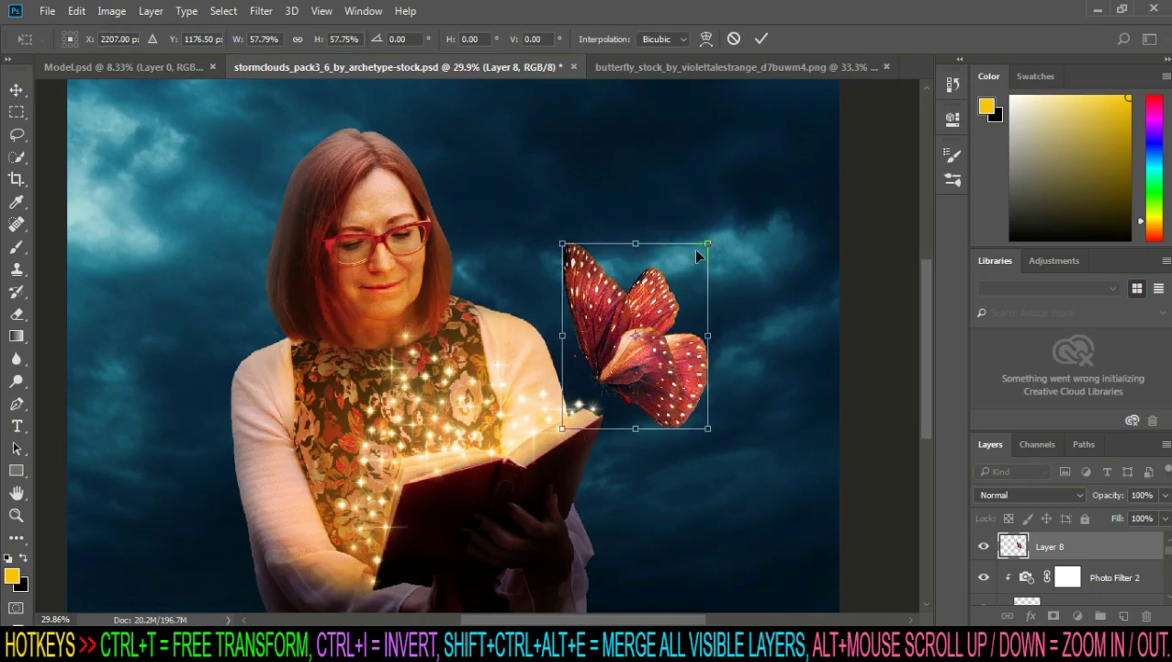
{"action": "left_click_drag", "start_coordinate": [707, 244], "coordinate": [662, 301]}
{"action": "key", "text": "Return"}
{"action": "mouse_move", "coordinate": [629, 387]}
{"action": "left_mouse_down"}
{"action": "mouse_move", "coordinate": [632, 375]}
{"action": "mouse_move", "coordinate": [607, 361]}
{"action": "left_mouse_up"}
Step: Tilt the butterfly about 13 degrees and make it slightly smaller
{"action": "key", "text": "ctrl+t"}
{"action": "left_click_drag", "start_coordinate": [698, 230], "coordinate": [670, 208]}
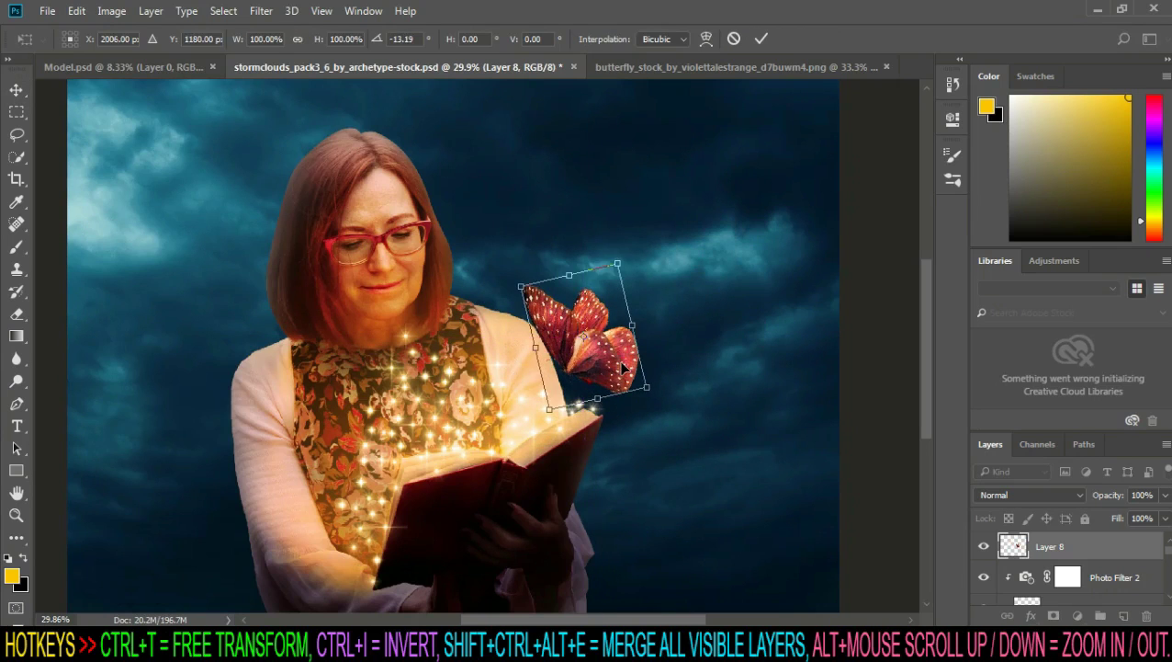
{"action": "key", "text": "Return"}
{"action": "scroll", "coordinate": [588, 423], "scroll_direction": "down", "scroll_amount": 2}
{"action": "scroll", "coordinate": [581, 432], "scroll_direction": "down", "scroll_amount": 2}
{"action": "scroll", "coordinate": [596, 426], "scroll_direction": "up", "scroll_amount": 5}
{"action": "scroll", "coordinate": [596, 426], "scroll_direction": "up", "scroll_amount": 1}
{"action": "key", "text": "ctrl+t"}
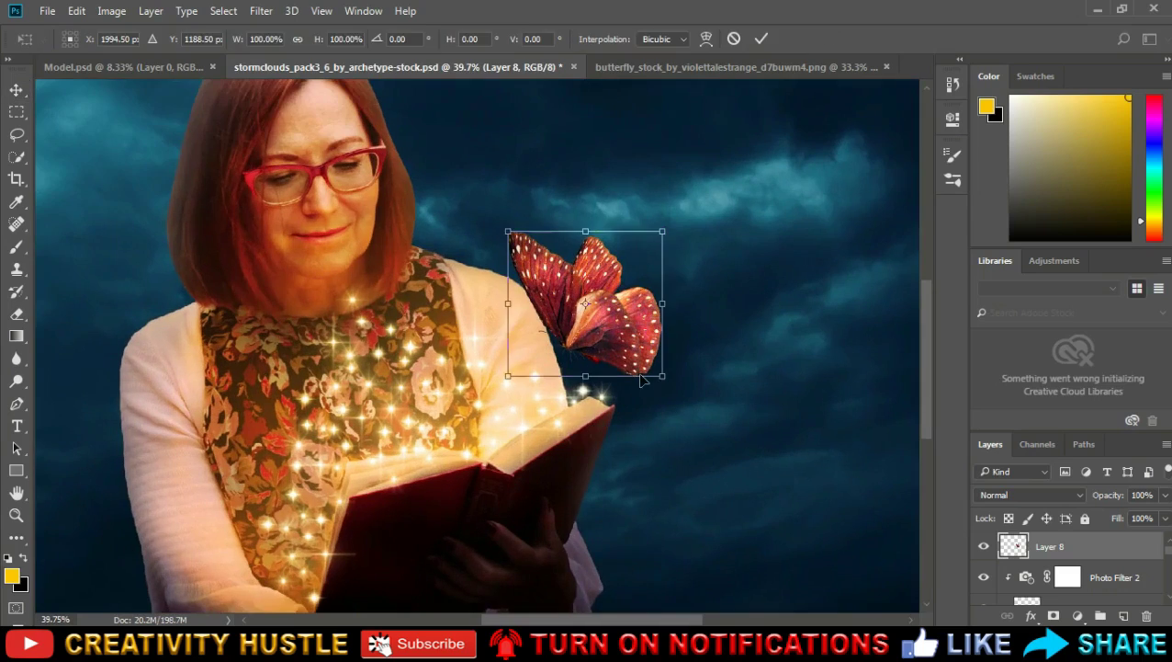
{"action": "left_click_drag", "start_coordinate": [506, 230], "coordinate": [538, 248]}
{"action": "key", "text": "Return"}
{"action": "scroll", "coordinate": [579, 331], "scroll_direction": "down", "scroll_amount": 3}
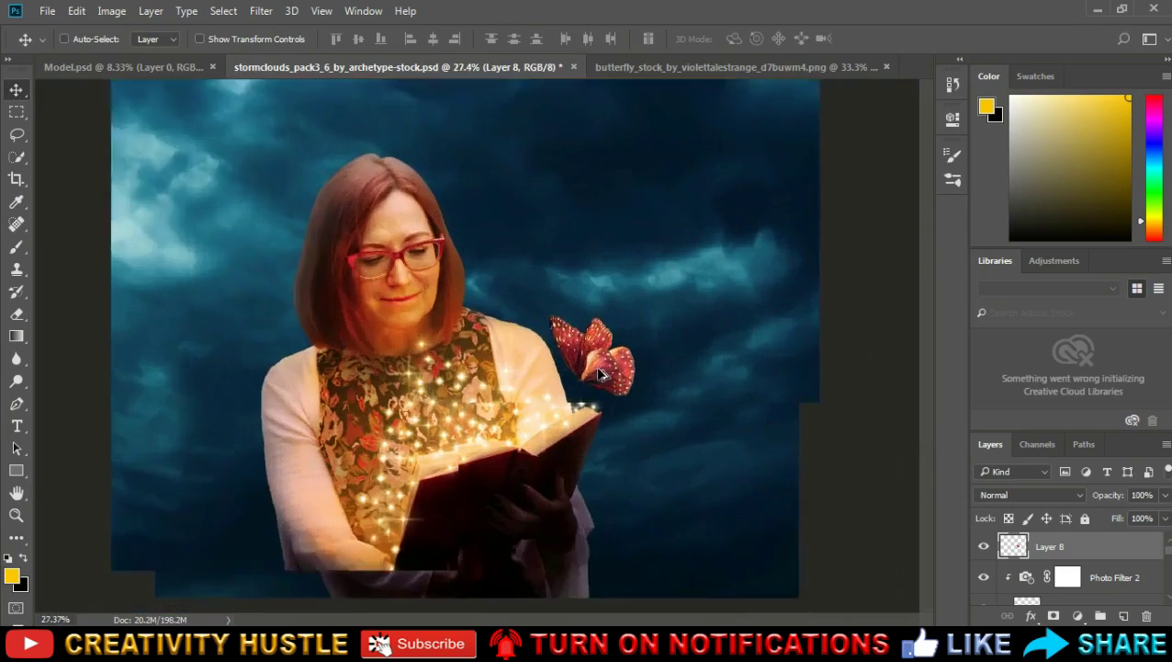
{"action": "scroll", "coordinate": [588, 349], "scroll_direction": "up", "scroll_amount": 4}
{"action": "scroll", "coordinate": [615, 386], "scroll_direction": "down", "scroll_amount": 1}
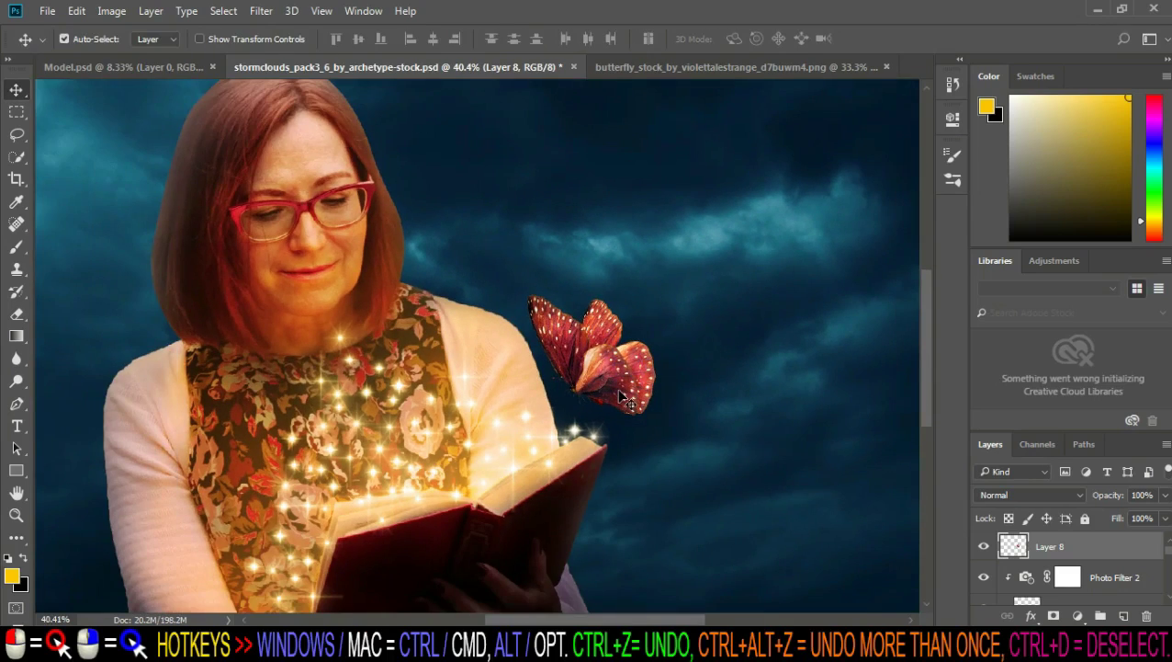
Step: Duplicate the butterfly, move the copy right, and shrink and tilt it
{"action": "key", "text": "ctrl+t"}
{"action": "key", "text": "Return"}
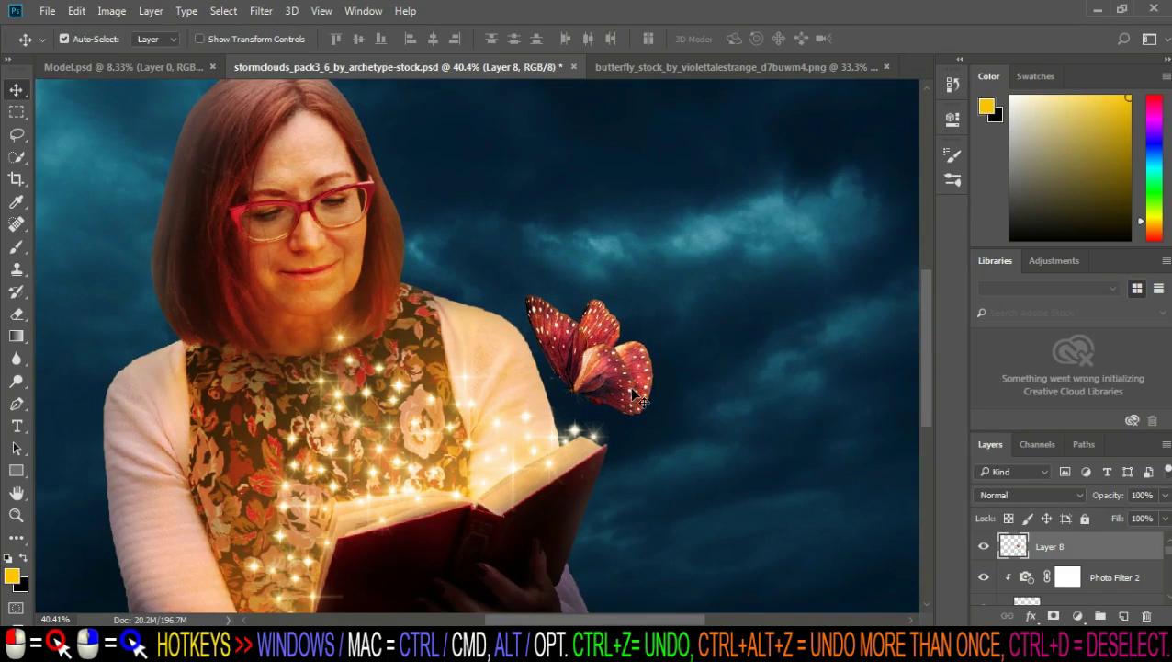
{"action": "key", "text": "ctrl+j"}
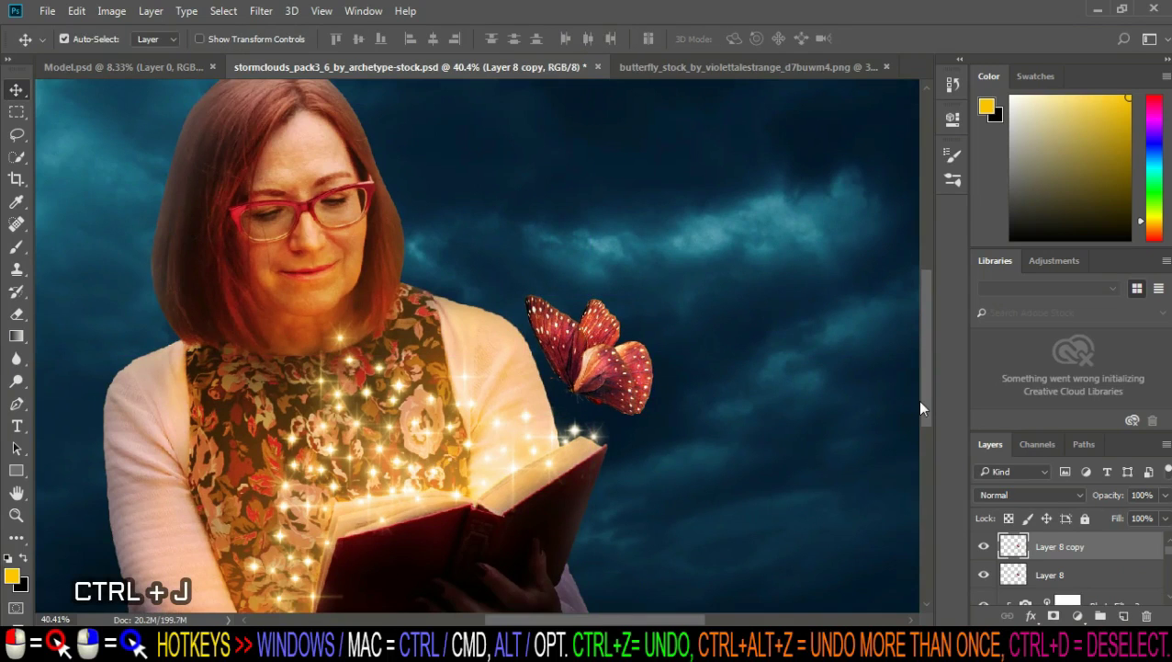
{"action": "left_click_drag", "start_coordinate": [659, 375], "coordinate": [773, 398]}
{"action": "key", "text": "ctrl+t"}
{"action": "mouse_move", "coordinate": [808, 321]}
{"action": "left_mouse_down"}
{"action": "mouse_move", "coordinate": [831, 341]}
{"action": "mouse_move", "coordinate": [756, 358]}
{"action": "left_mouse_up"}
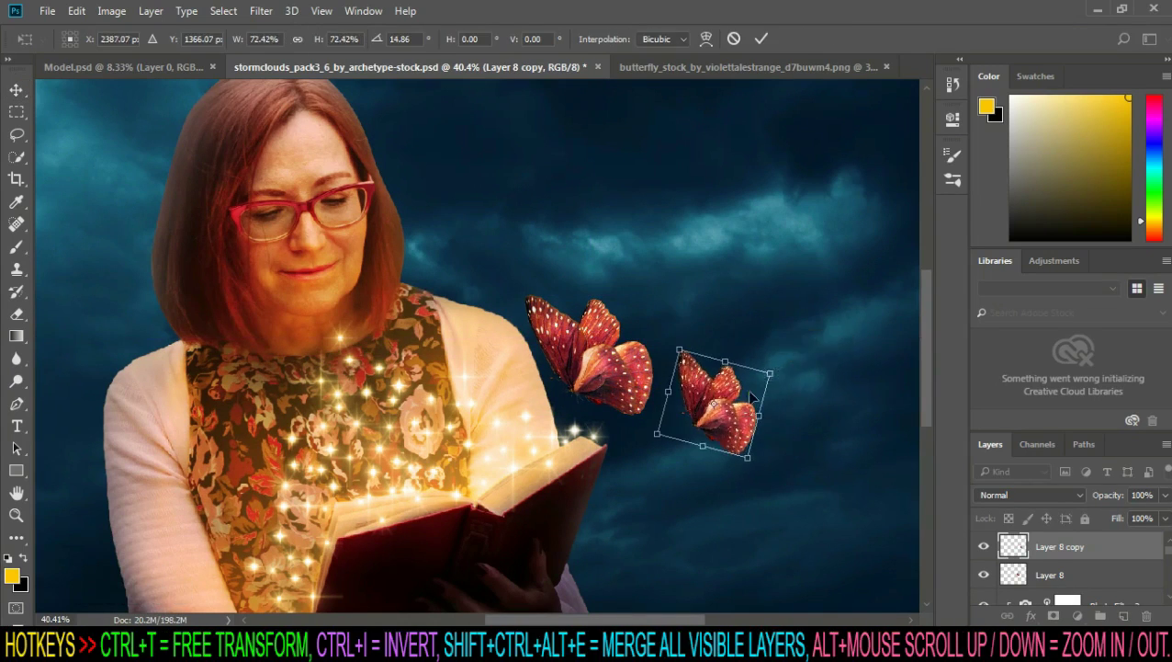
{"action": "scroll", "coordinate": [712, 381], "scroll_direction": "down", "scroll_amount": 3}
{"action": "key", "text": "Return"}
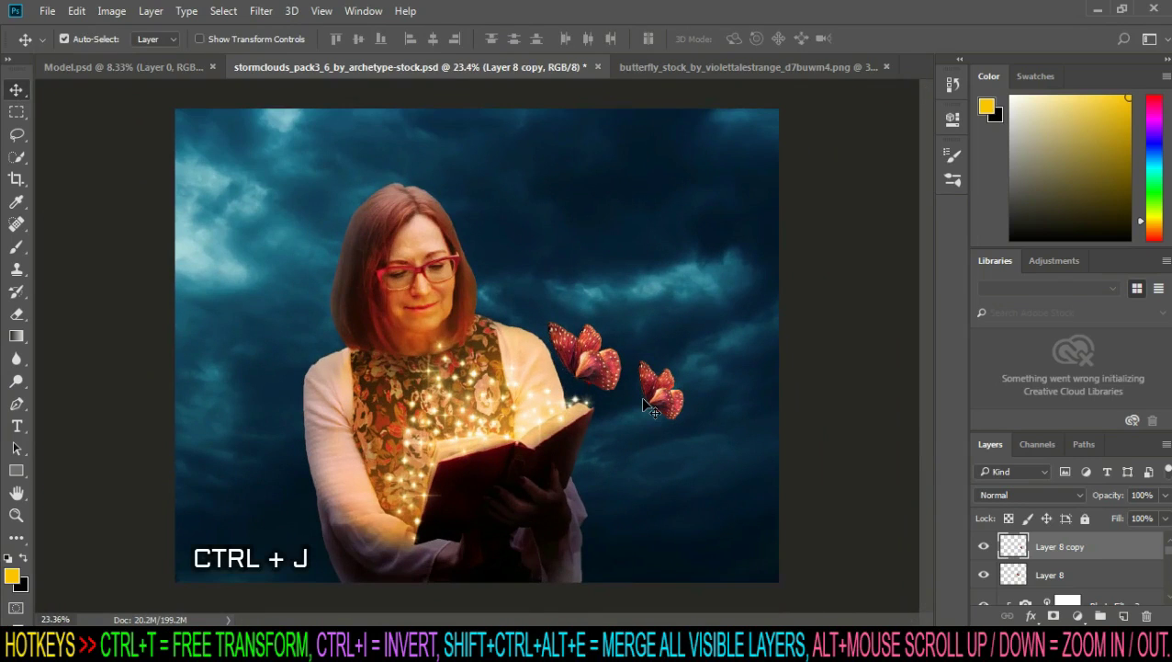
Step: Duplicate a third butterfly, move it higher into the sky and tilt it up to the right
{"action": "key", "text": "ctrl+j"}
{"action": "left_click_drag", "start_coordinate": [652, 372], "coordinate": [676, 308]}
{"action": "key", "text": "ctrl+t"}
{"action": "scroll", "coordinate": [664, 367], "scroll_direction": "up", "scroll_amount": 3}
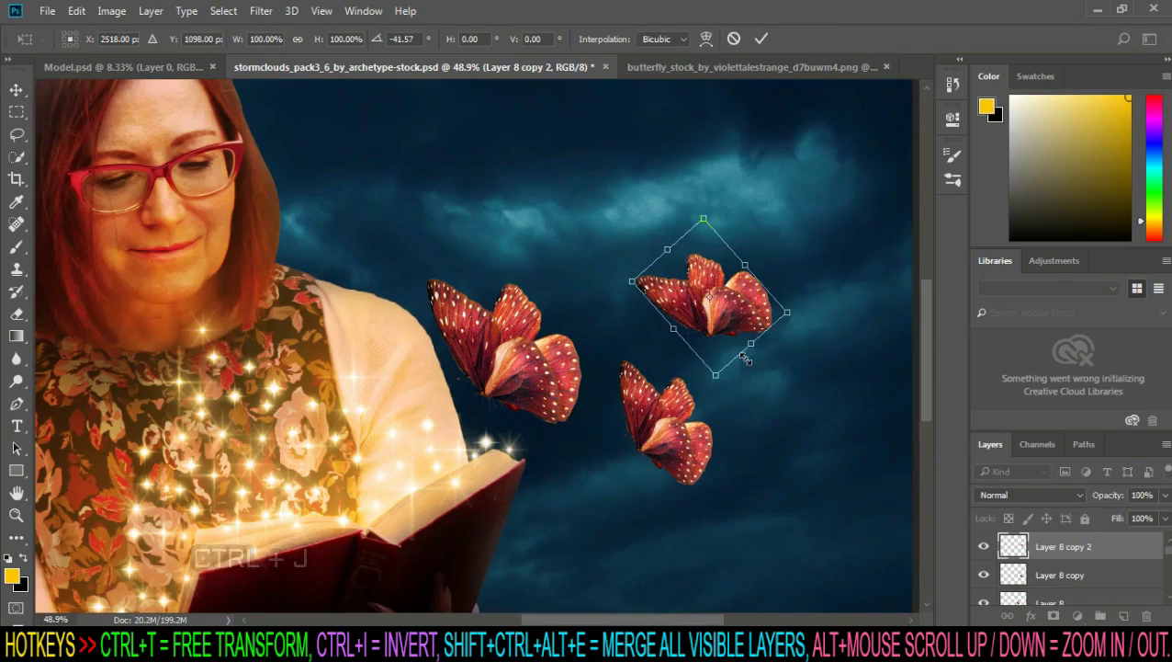
{"action": "left_click_drag", "start_coordinate": [758, 239], "coordinate": [721, 221]}
{"action": "key", "text": "Return"}
{"action": "scroll", "coordinate": [689, 317], "scroll_direction": "down", "scroll_amount": 3}
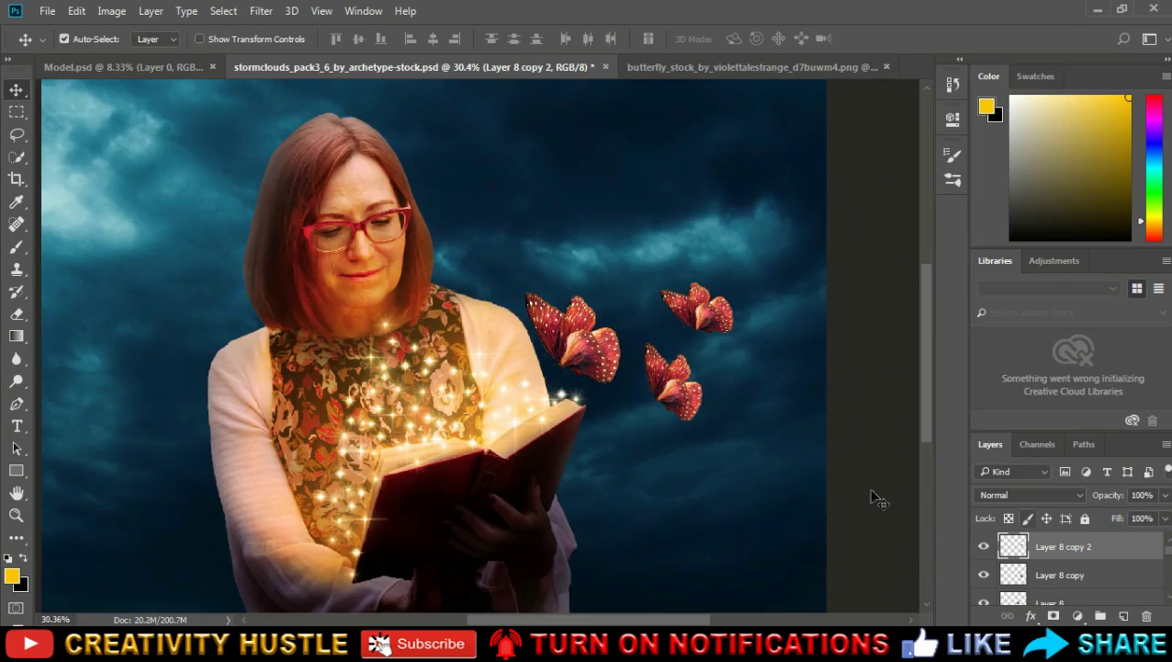
{"action": "scroll", "coordinate": [878, 499], "scroll_direction": "down", "scroll_amount": 3}
{"action": "scroll", "coordinate": [722, 491], "scroll_direction": "up", "scroll_amount": 2}
{"action": "scroll", "coordinate": [1057, 551], "scroll_direction": "down", "scroll_amount": 1}
Step: Select all three butterfly layers and group them into Group 1
{"action": "left_click", "coordinate": [1048, 574], "text": "shift"}
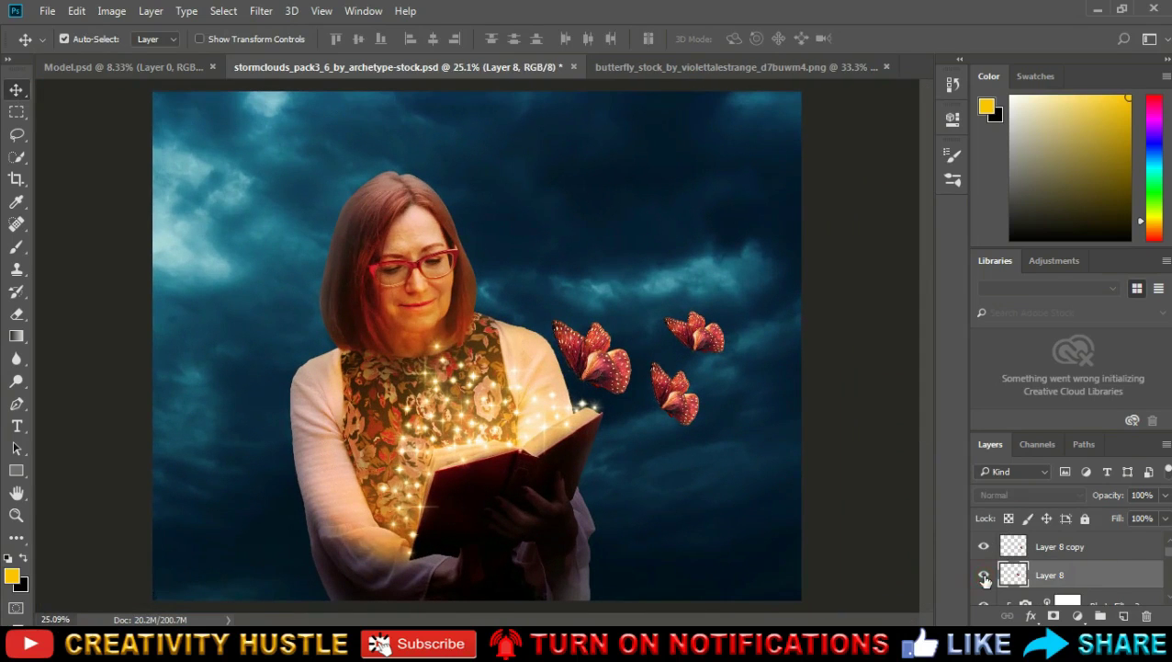
{"action": "left_click", "coordinate": [1072, 576]}
{"action": "left_click_drag", "start_coordinate": [1072, 575], "coordinate": [1105, 549]}
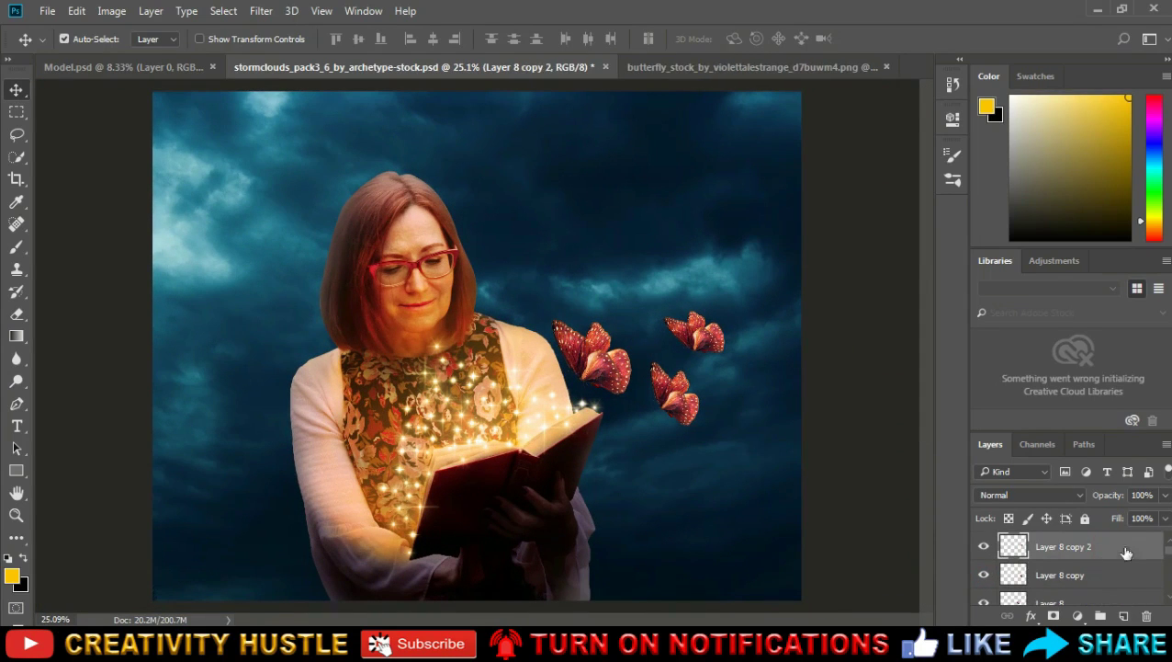
{"action": "key", "text": "ctrl+g"}
Step: Rename the new group to 'butterfly'
{"action": "double_click", "coordinate": [1047, 542]}
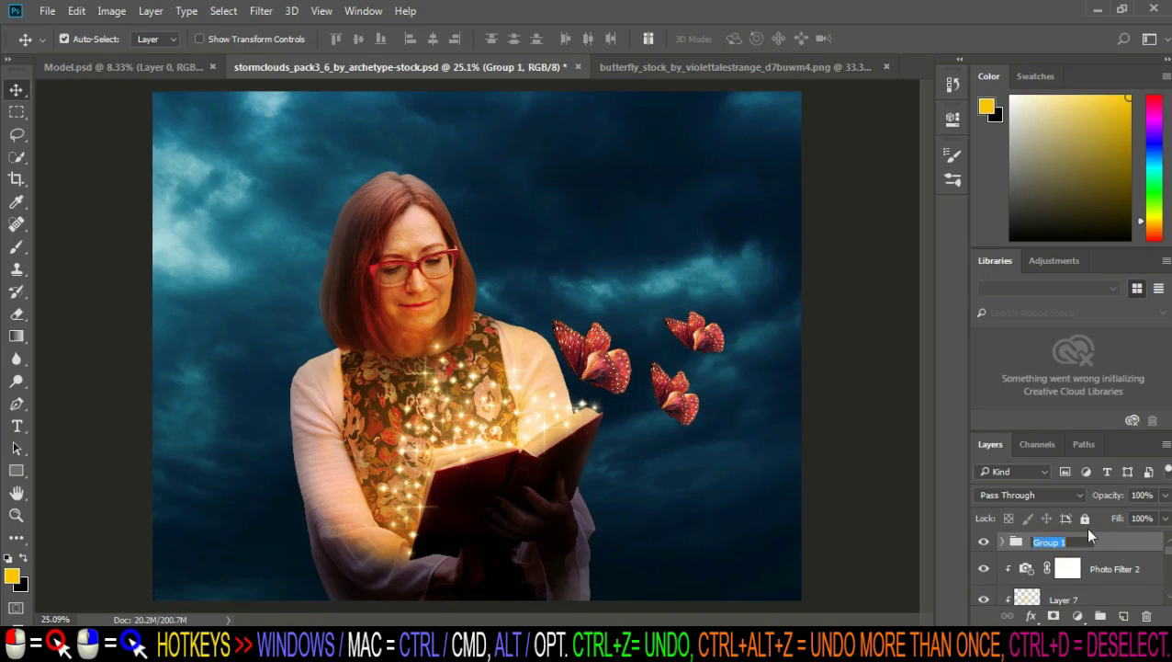
{"action": "type", "text": "butterf"}
{"action": "type", "text": "ly"}
{"action": "key", "text": "Return"}
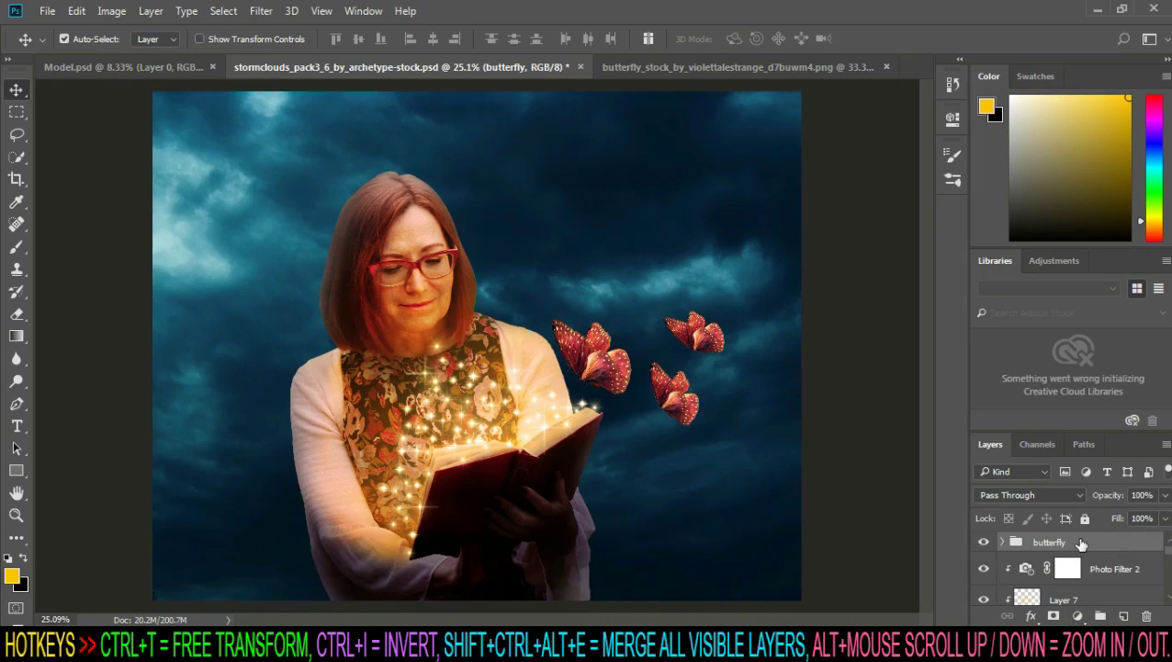
Step: Add a Cooling Filter (82) Photo Filter clipped to the group and toggle it to compare
{"action": "left_click", "coordinate": [1080, 615]}
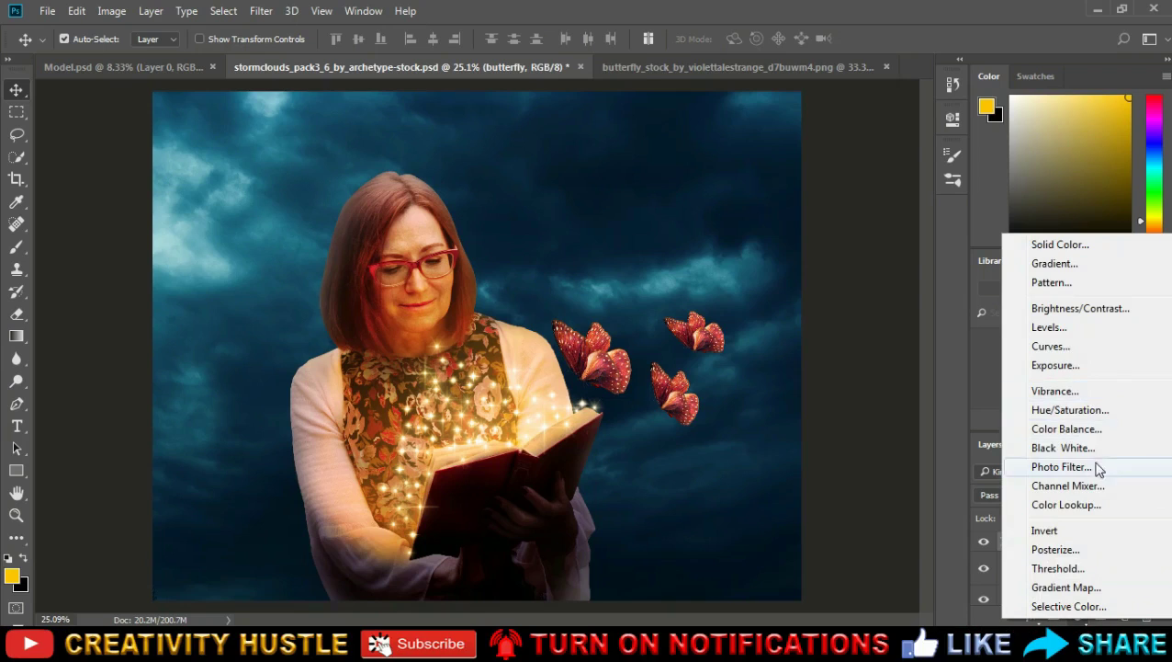
{"action": "left_click", "coordinate": [1093, 467]}
{"action": "left_click", "coordinate": [809, 169]}
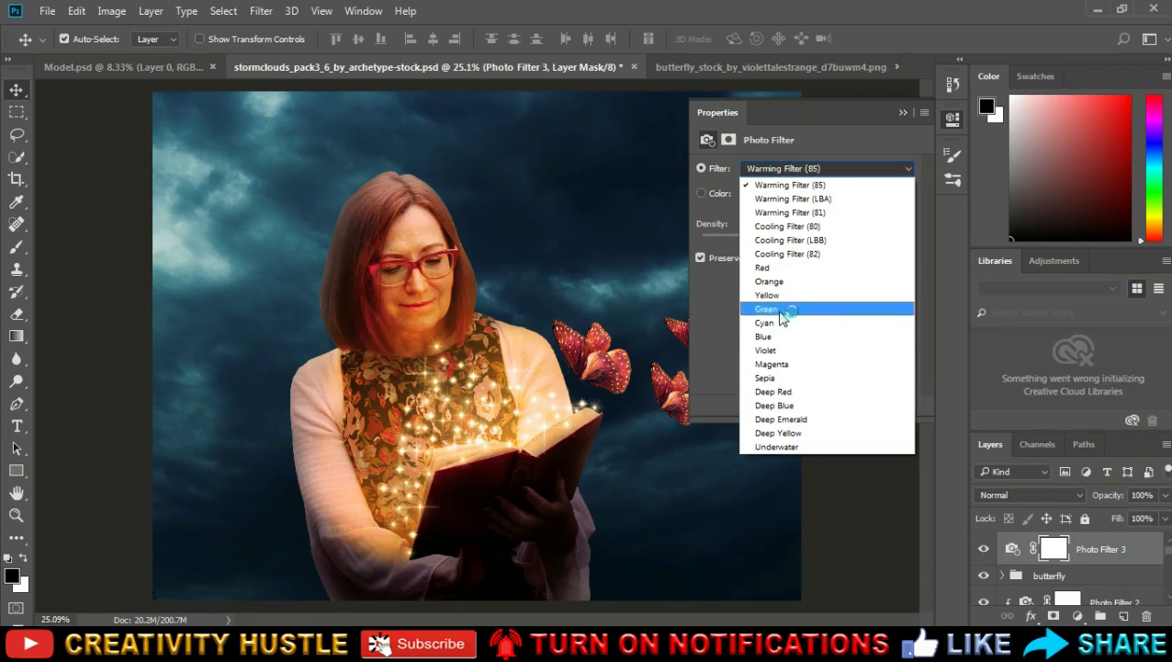
{"action": "left_click", "coordinate": [817, 253]}
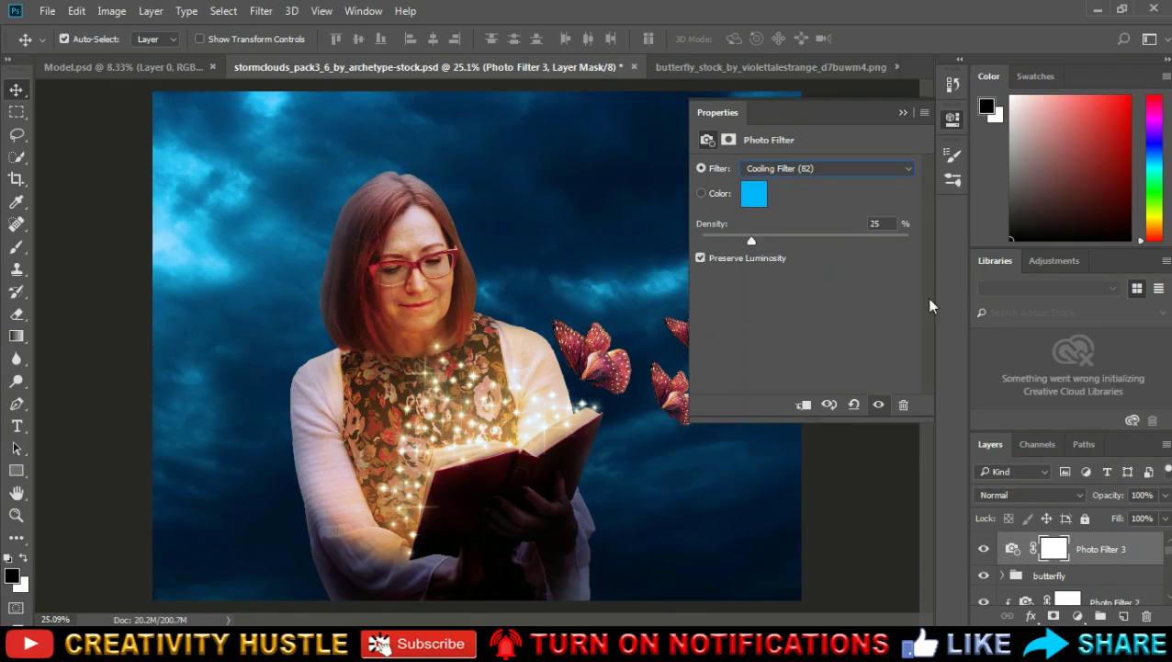
{"action": "left_click", "coordinate": [804, 406]}
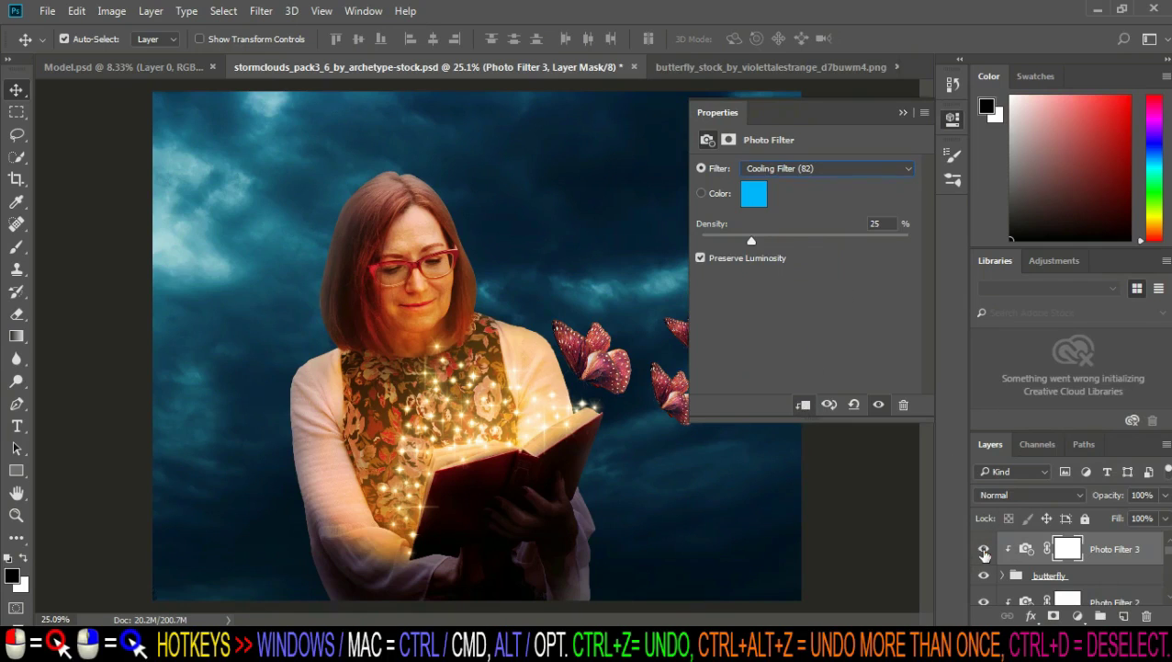
{"action": "left_click", "coordinate": [984, 551]}
{"action": "left_click", "coordinate": [903, 113]}
{"action": "left_click", "coordinate": [984, 551]}
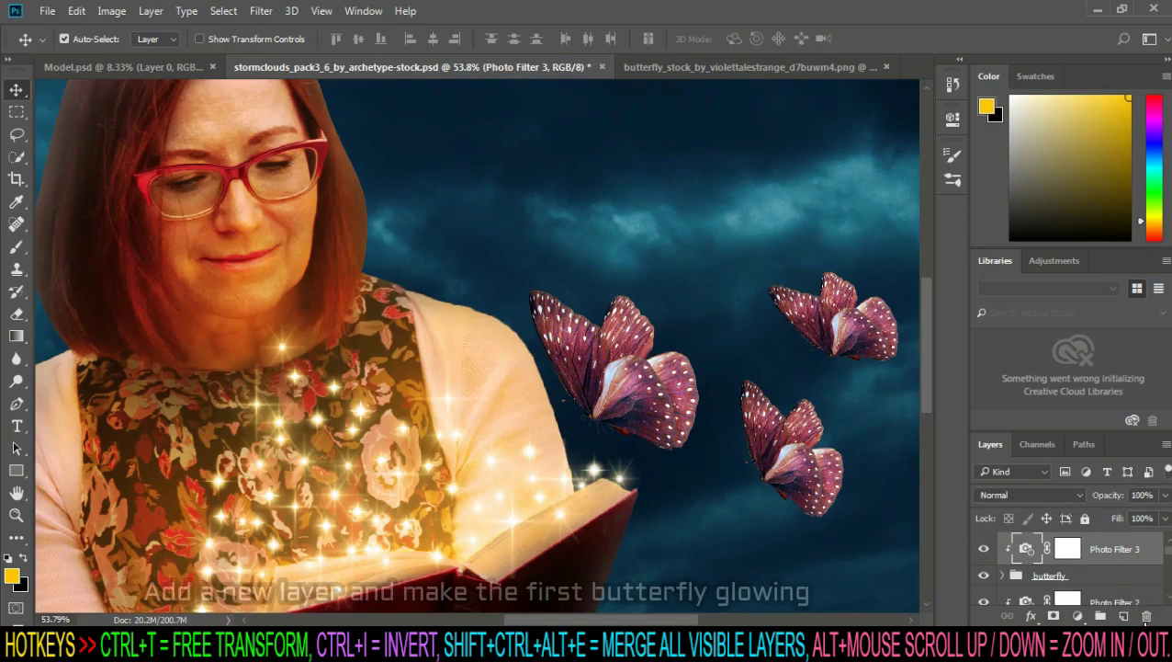
Step: Add a new empty layer clipped to the butterfly for the glow
{"action": "left_click", "coordinate": [1123, 615]}
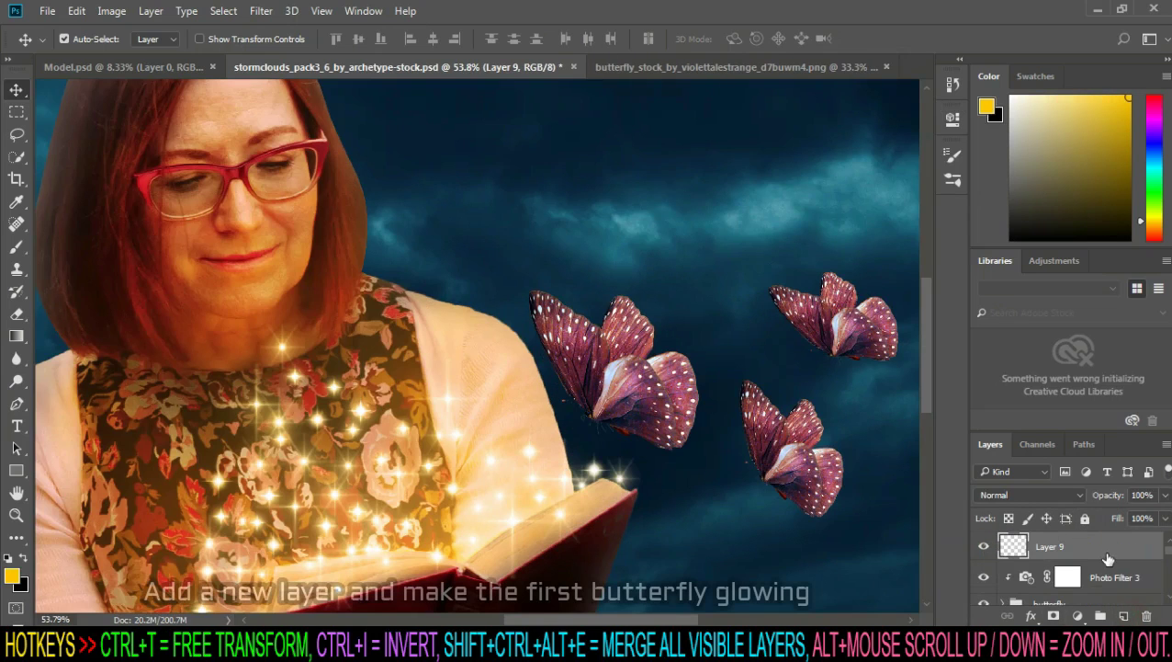
{"action": "right_click", "coordinate": [1103, 554]}
{"action": "key", "text": "Escape"}
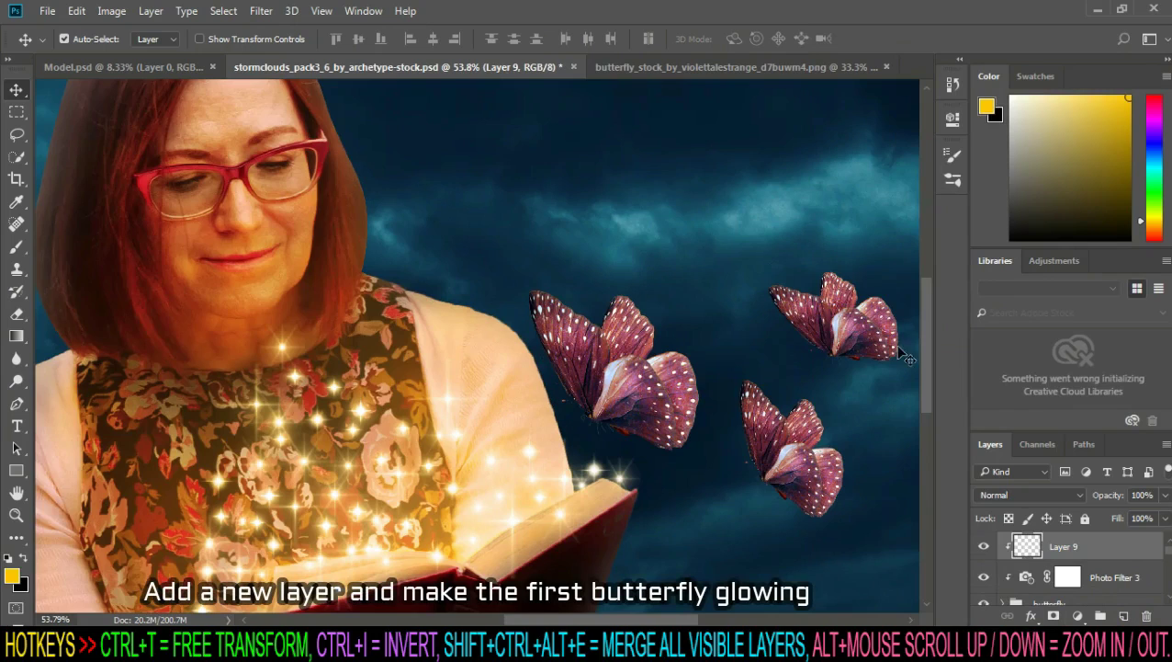
{"action": "left_click_drag", "start_coordinate": [660, 621], "coordinate": [679, 625]}
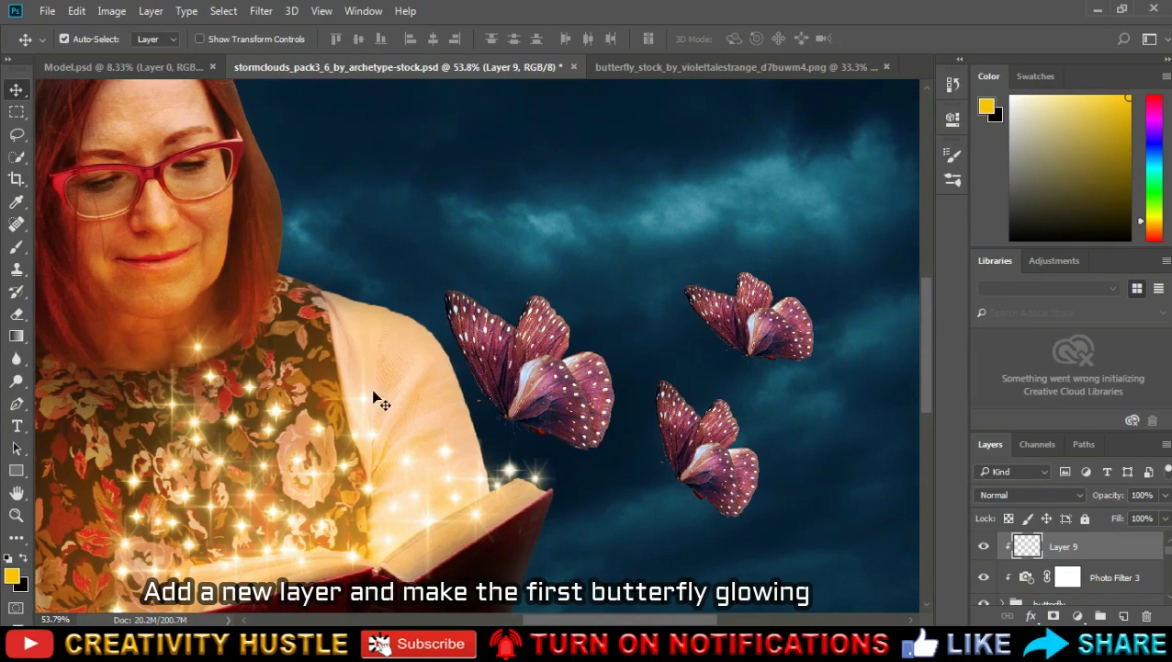
Step: Paint yellow glow along the butterfly's left wing and top wing edge with a smaller, full-opacity brush
{"action": "left_click", "coordinate": [15, 247]}
{"action": "key", "text": "bracketleft"}
{"action": "key", "text": "bracketleft"}
{"action": "key", "text": "bracketleft"}
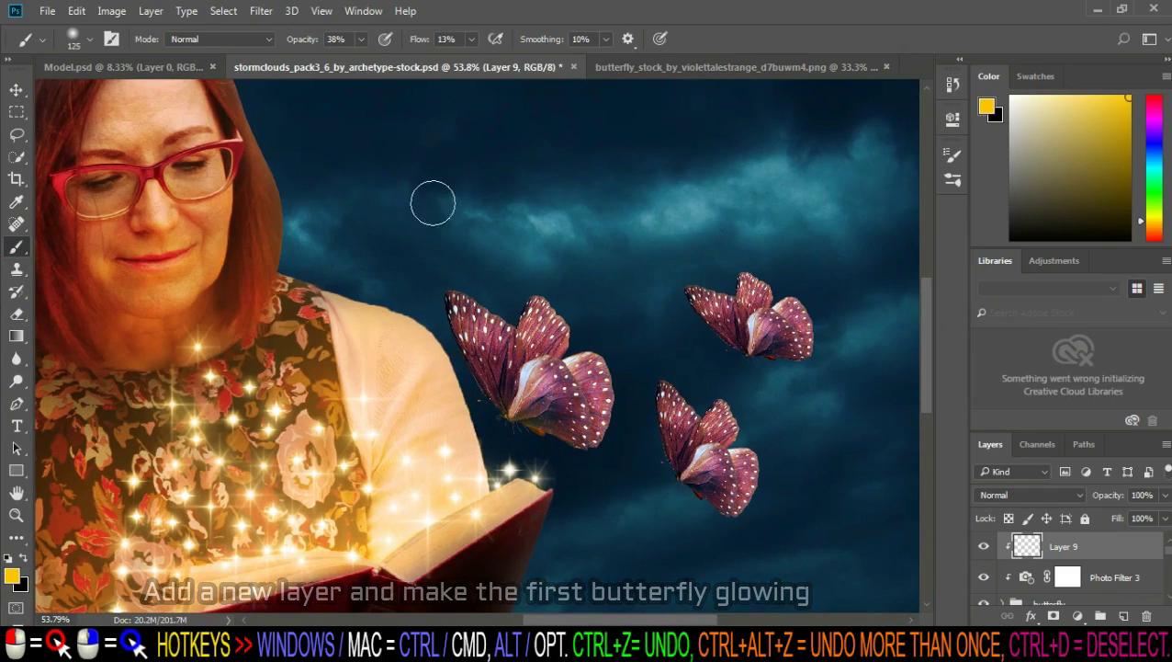
{"action": "left_click_drag", "start_coordinate": [470, 39], "coordinate": [515, 63]}
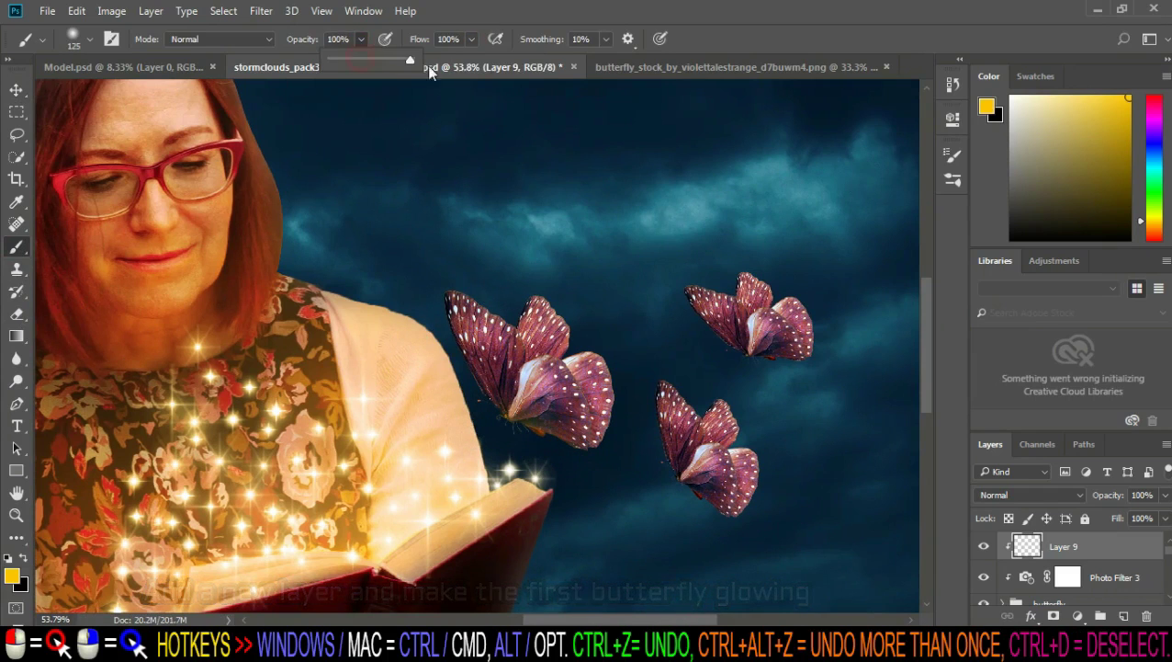
{"action": "key", "text": "0"}
{"action": "left_click_drag", "start_coordinate": [449, 301], "coordinate": [526, 447]}
{"action": "left_click_drag", "start_coordinate": [445, 278], "coordinate": [459, 322]}
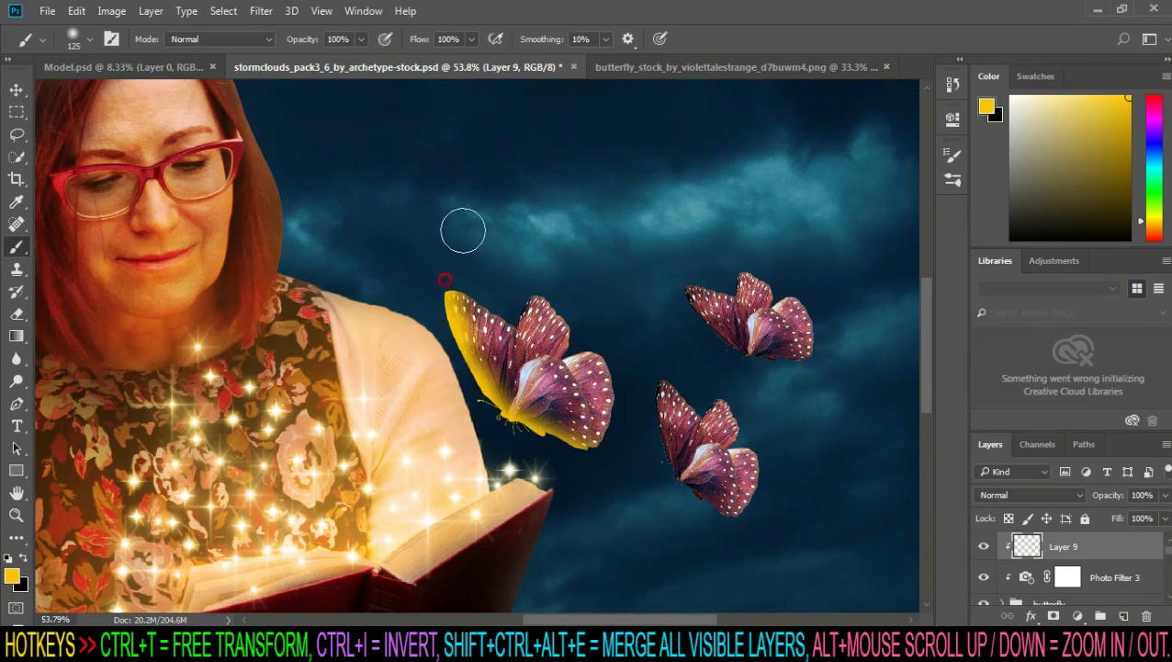
Step: Set the glow layer to Overlay blend mode at 64% opacity
{"action": "left_click", "coordinate": [1078, 497]}
{"action": "left_click", "coordinate": [1036, 320]}
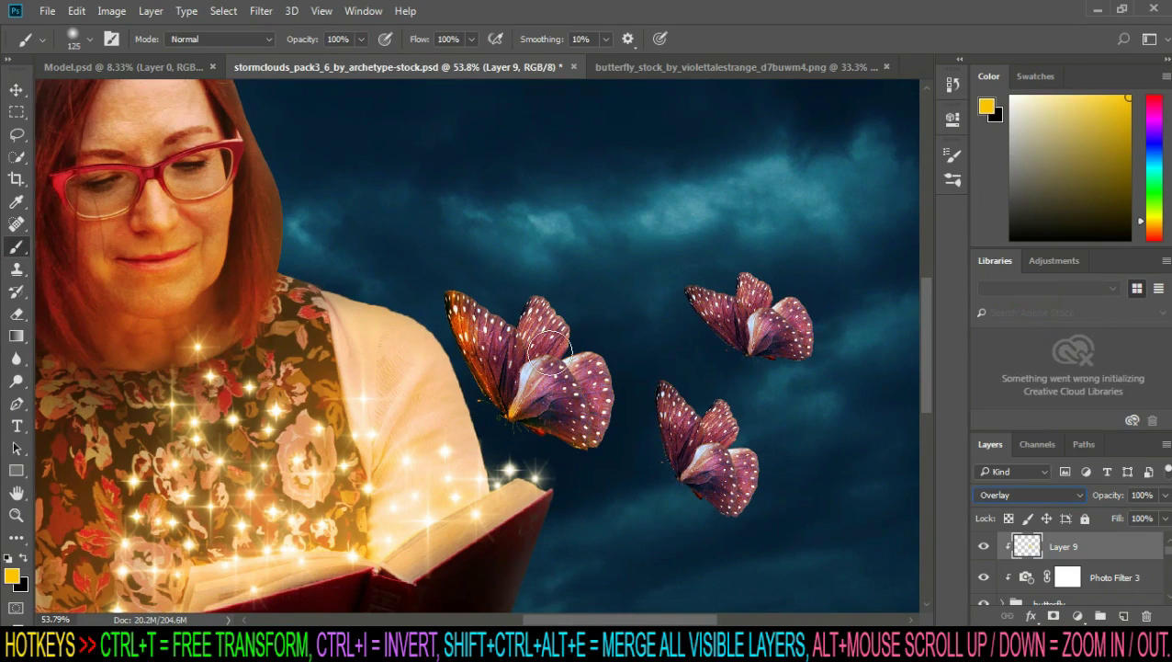
{"action": "left_click", "coordinate": [1164, 494]}
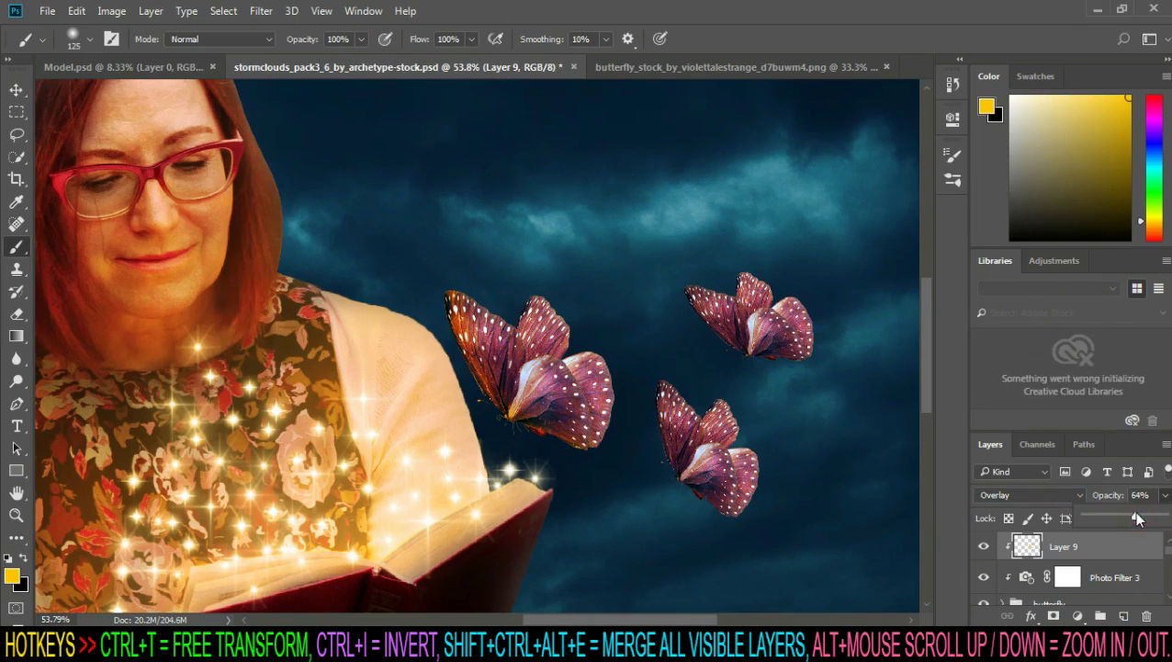
Step: Lower the brush flow and set the brush opacity to 80%
{"action": "left_click", "coordinate": [470, 39]}
{"action": "left_click_drag", "start_coordinate": [472, 58], "coordinate": [447, 59]}
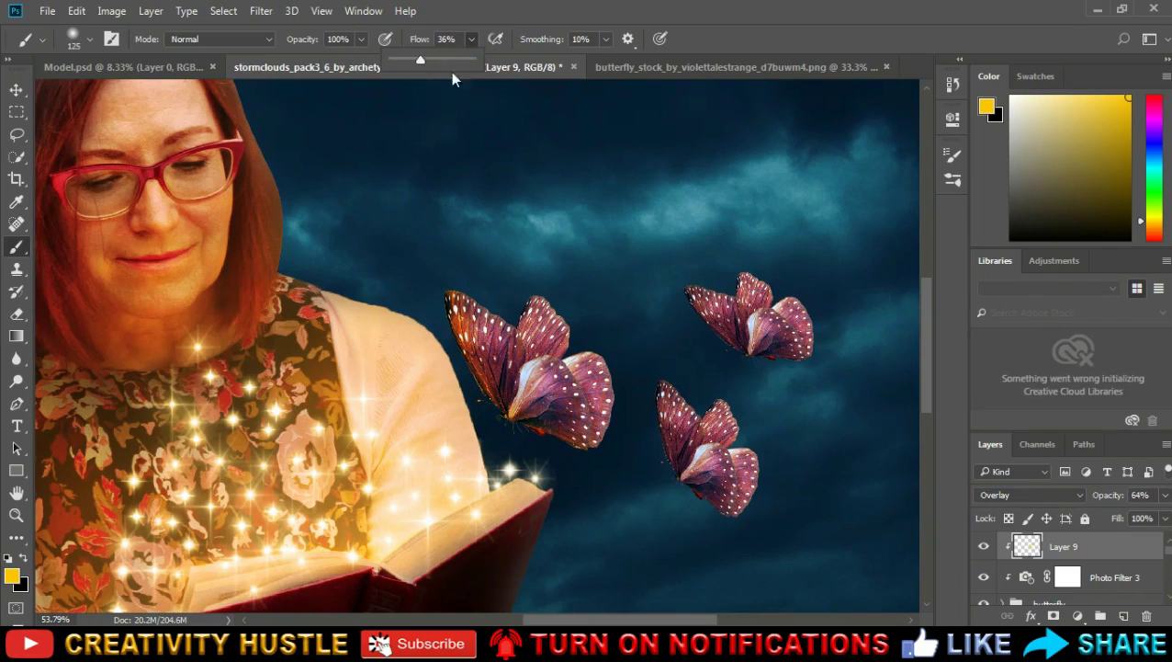
{"action": "left_click", "coordinate": [361, 40]}
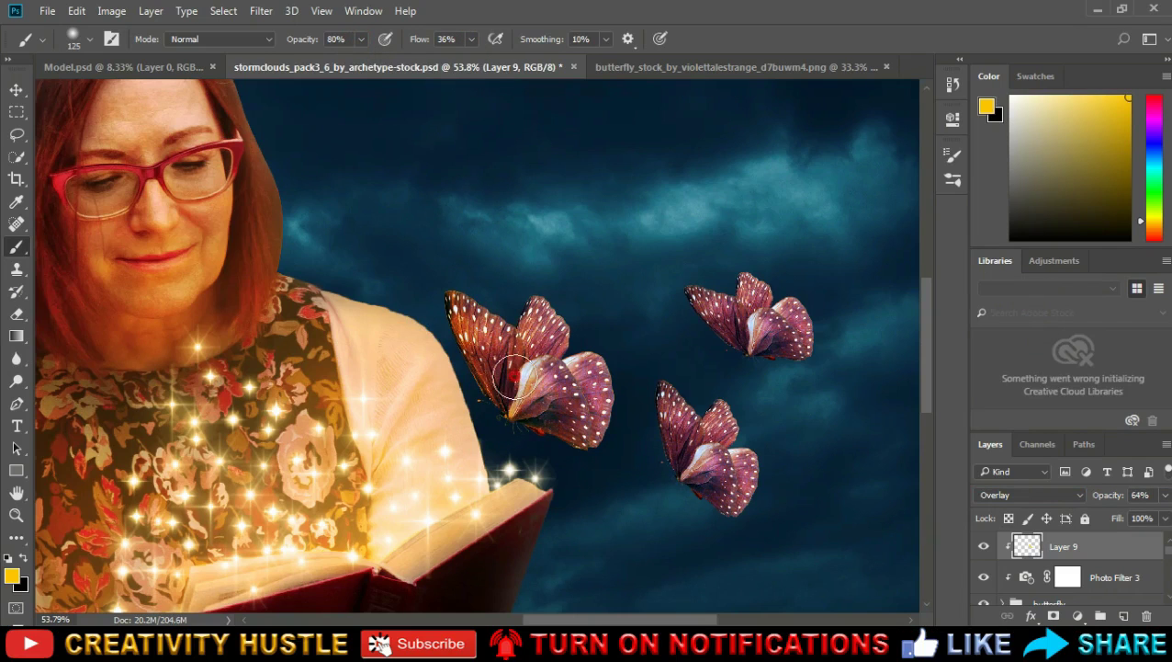
{"action": "scroll", "coordinate": [843, 368], "scroll_direction": "down", "scroll_amount": 2}
{"action": "scroll", "coordinate": [401, 273], "scroll_direction": "down", "scroll_amount": 3}
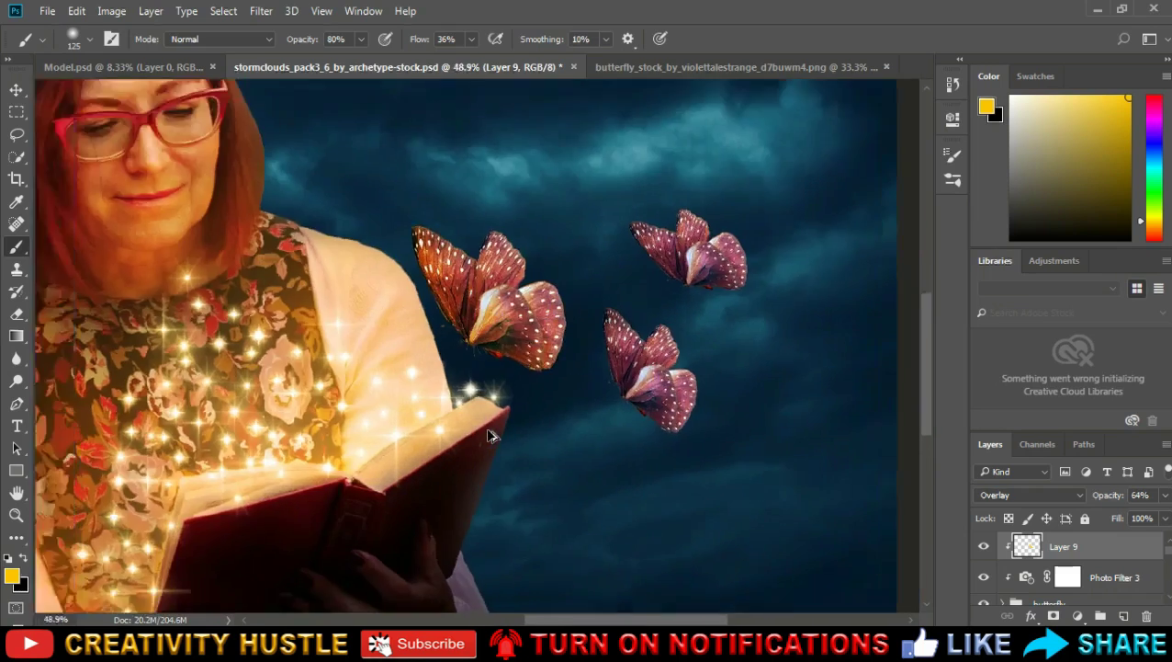
{"action": "left_click", "coordinate": [1135, 577]}
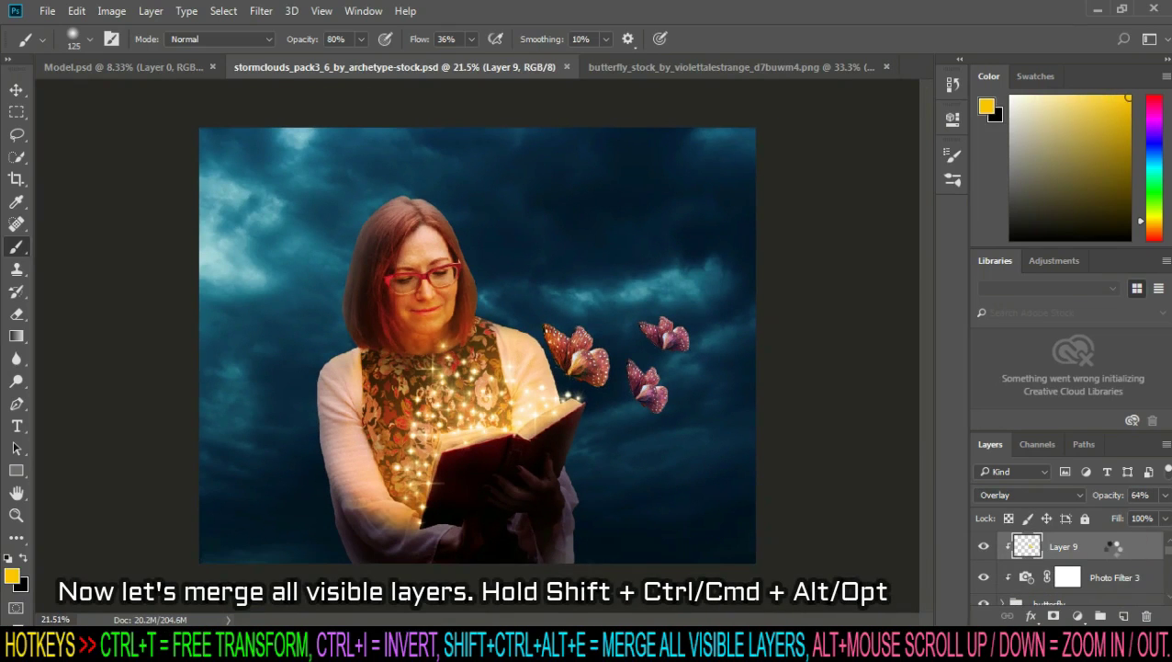
Step: Stamp visible layers to Layer 10 and add Color Balance with midtones +6, -16, +11
{"action": "key", "text": "shift+ctrl+alt+e"}
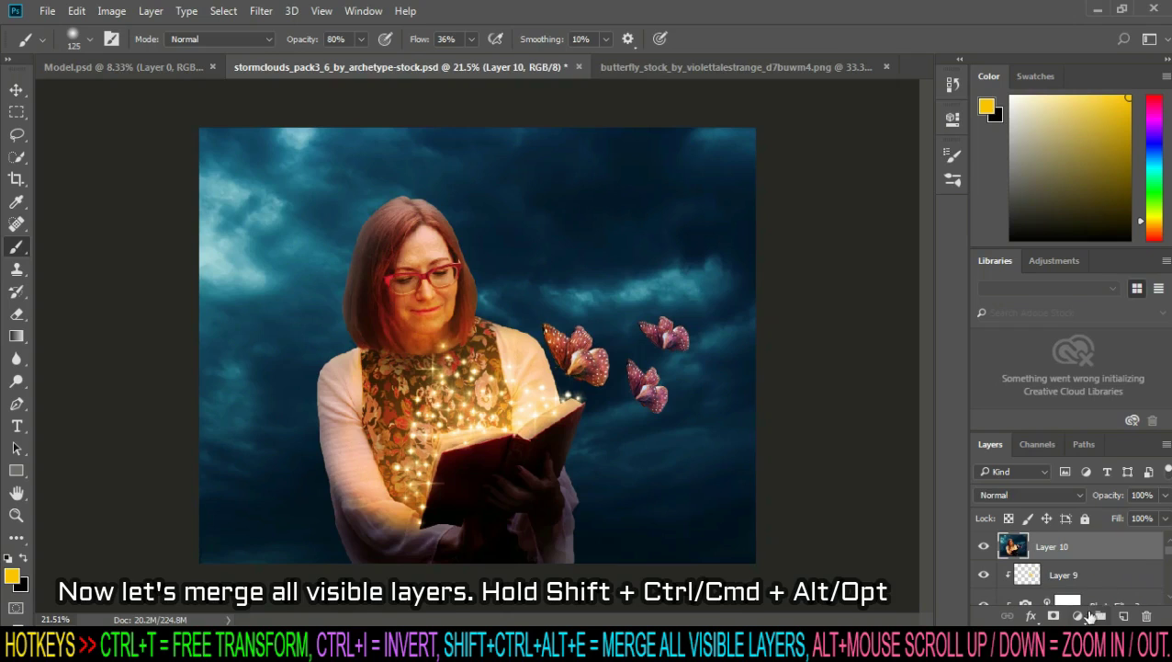
{"action": "left_click", "coordinate": [1087, 614]}
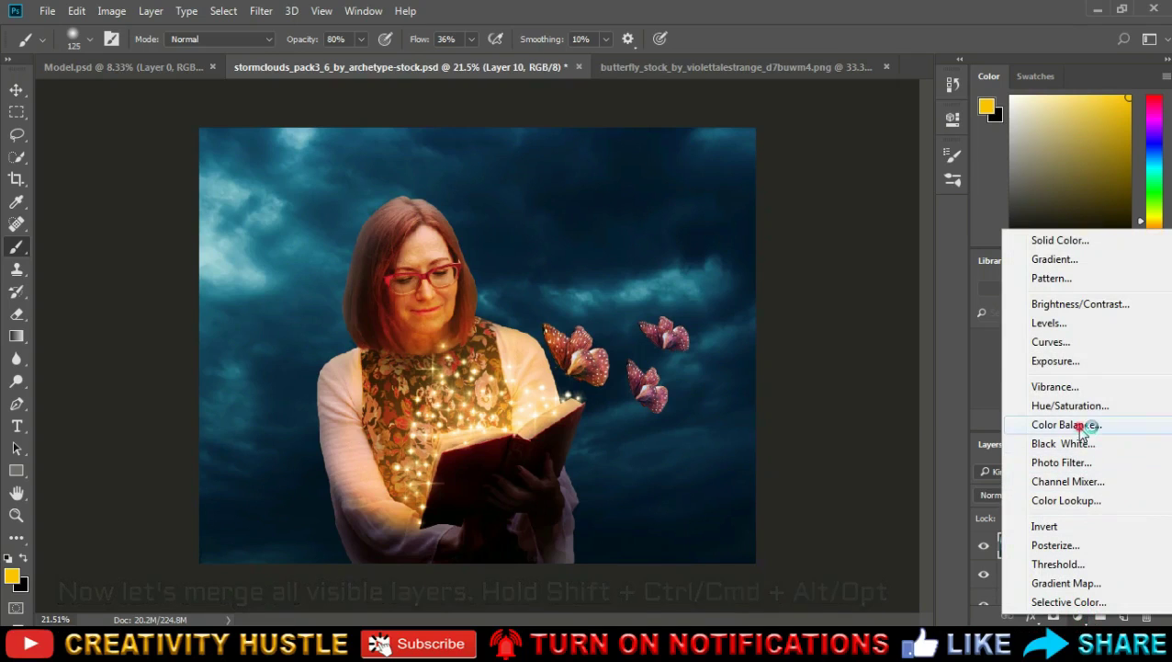
{"action": "left_click", "coordinate": [1080, 425]}
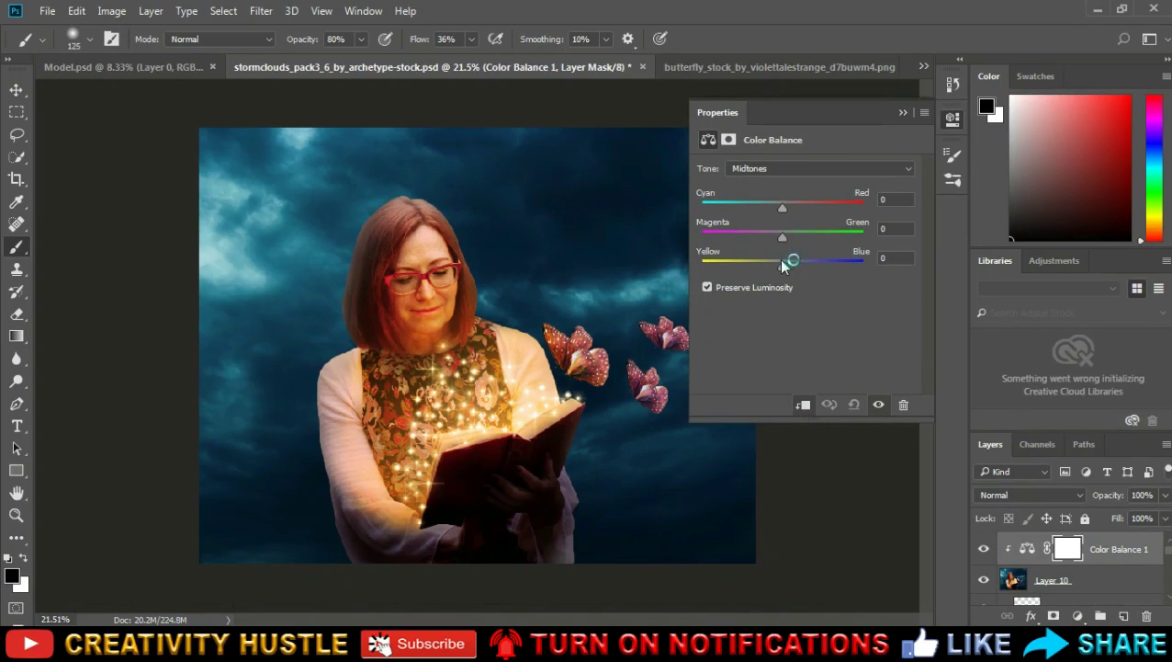
{"action": "mouse_move", "coordinate": [789, 267]}
{"action": "left_mouse_down"}
{"action": "mouse_move", "coordinate": [799, 267]}
{"action": "mouse_move", "coordinate": [770, 238]}
{"action": "mouse_move", "coordinate": [789, 209]}
{"action": "left_mouse_up"}
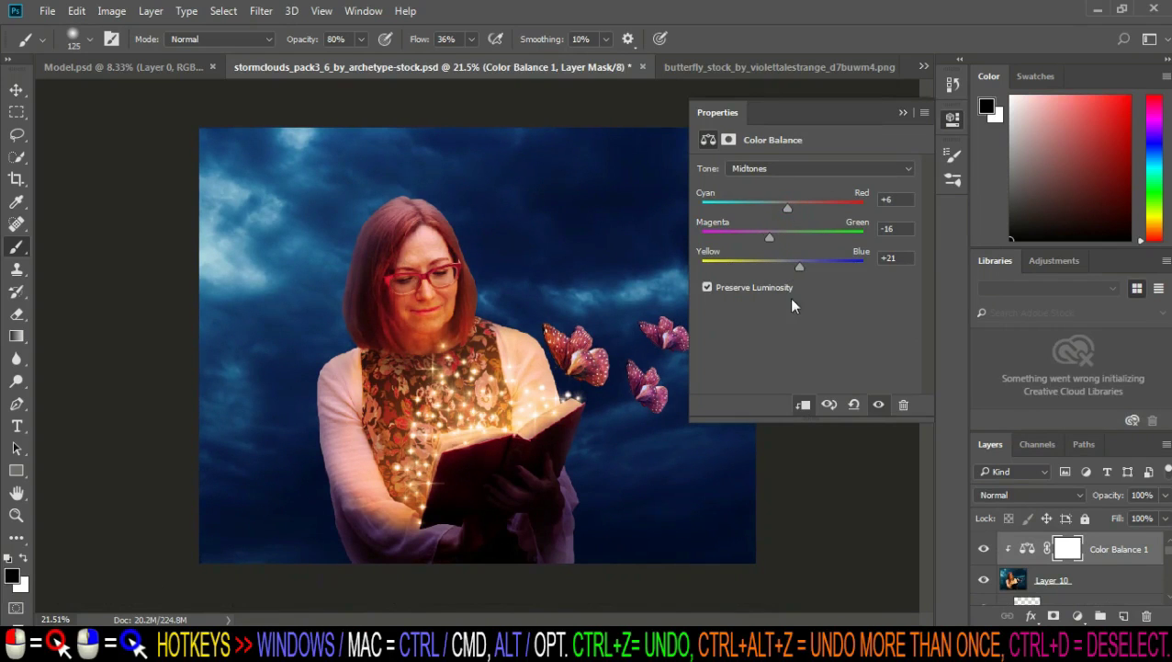
{"action": "left_click", "coordinate": [904, 114]}
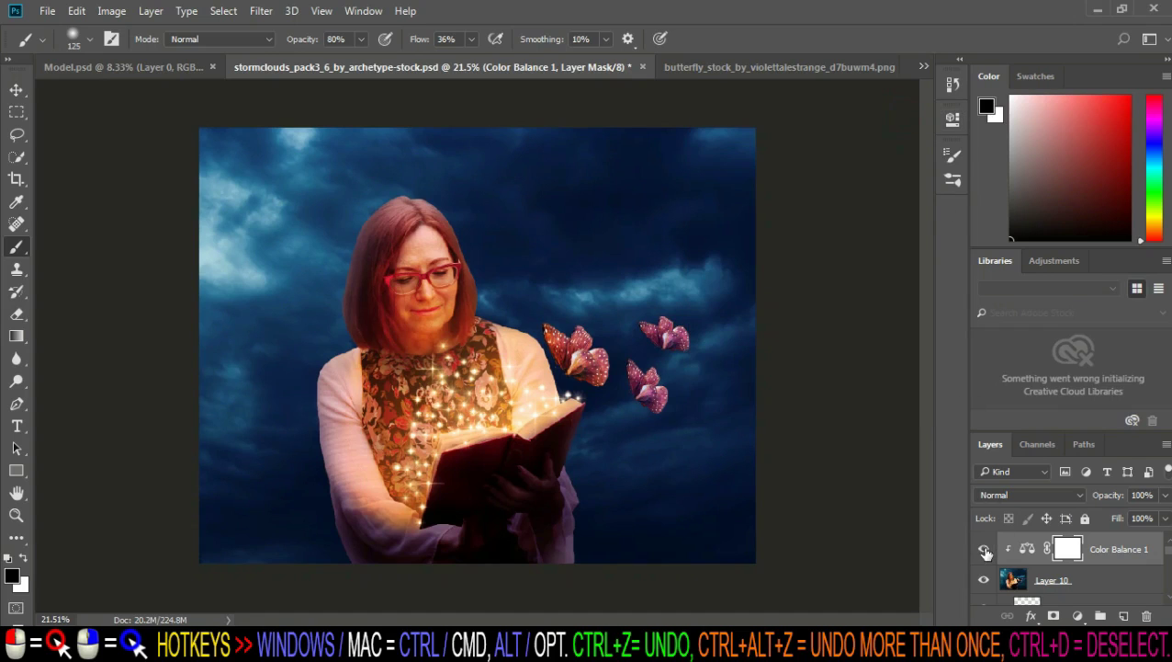
{"action": "left_click", "coordinate": [1099, 549]}
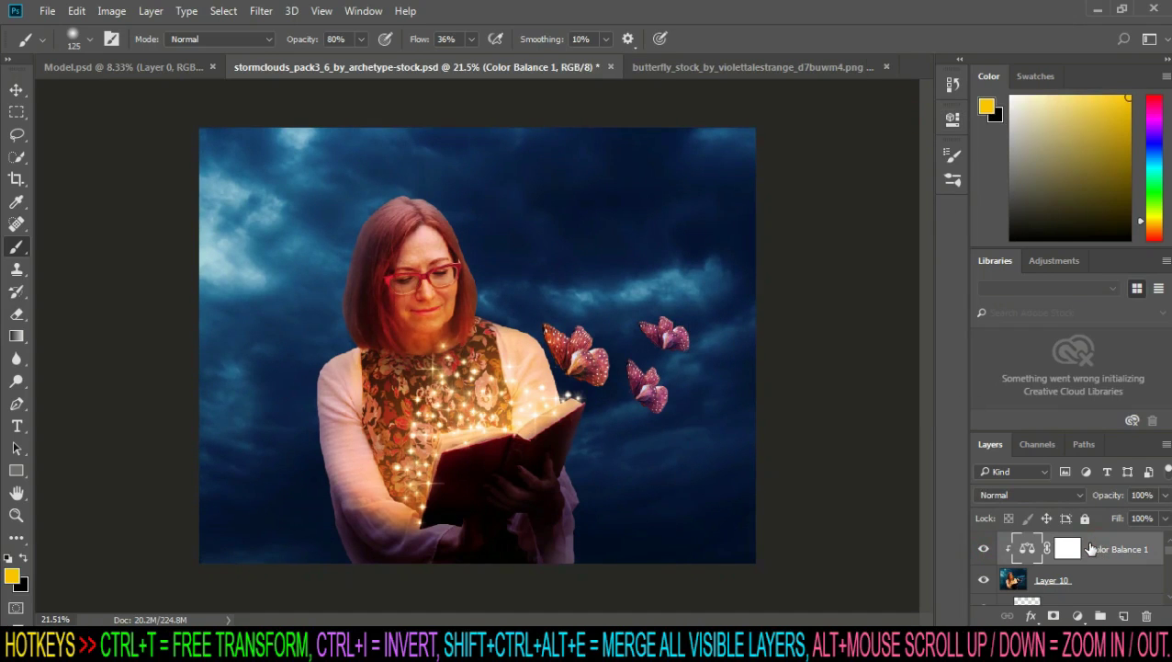
{"action": "key", "text": "shift+ctrl+alt"}
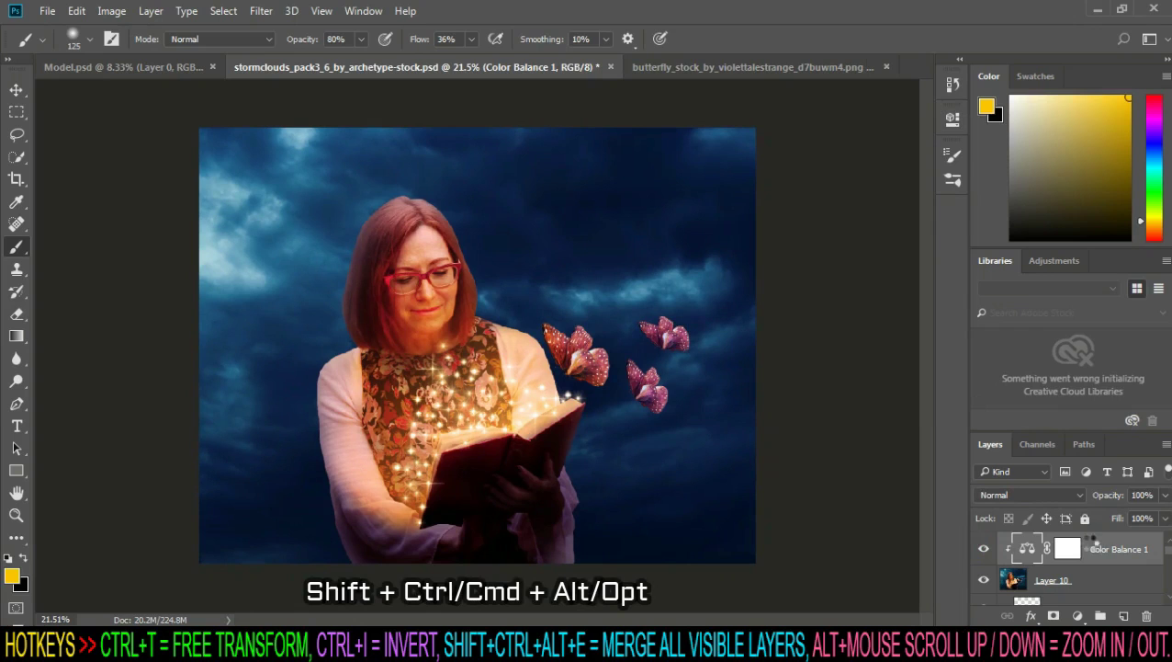
Step: Stamp visible layers into a new layer and launch Color Efex Pro 4
{"action": "key", "text": "shift+ctrl+alt+e"}
{"action": "left_click", "coordinate": [261, 11]}
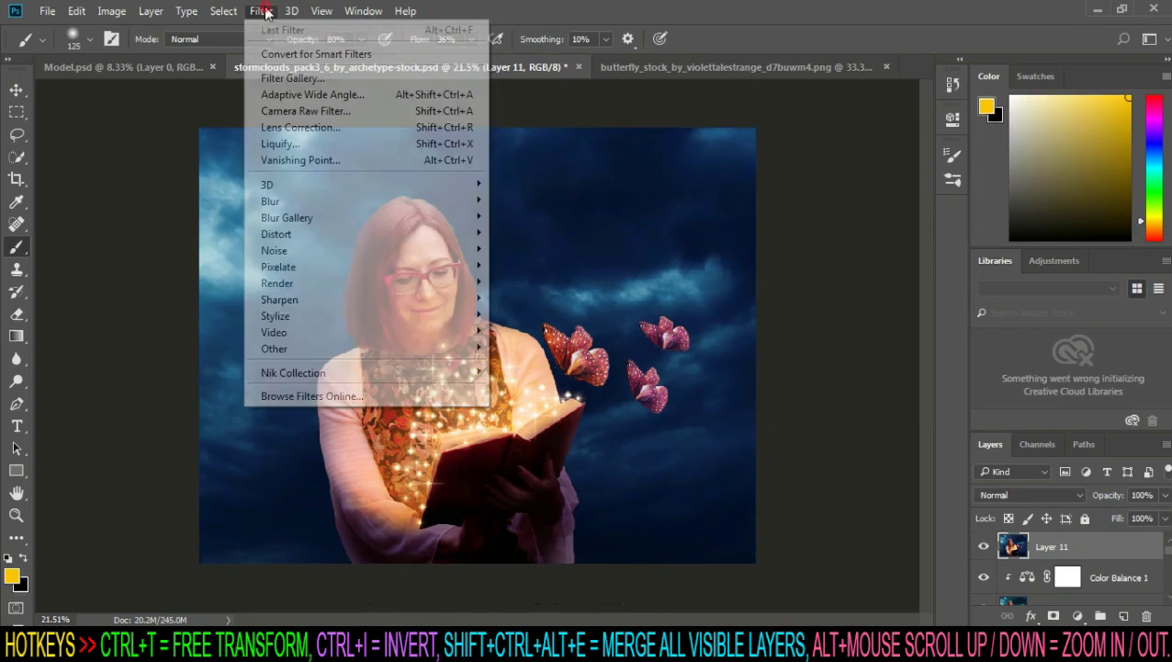
{"action": "left_click", "coordinate": [537, 393]}
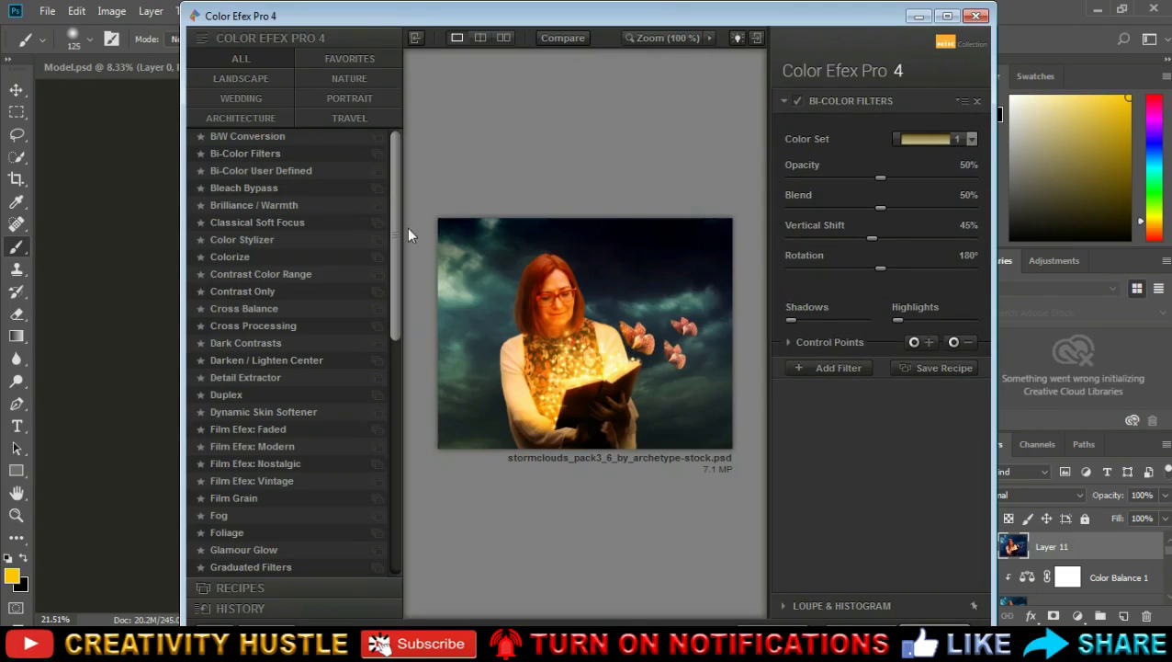
Step: Apply the Brilliance / Warmth filter with 25% saturation and 48% warmth
{"action": "left_click", "coordinate": [273, 153]}
{"action": "left_click", "coordinate": [282, 171]}
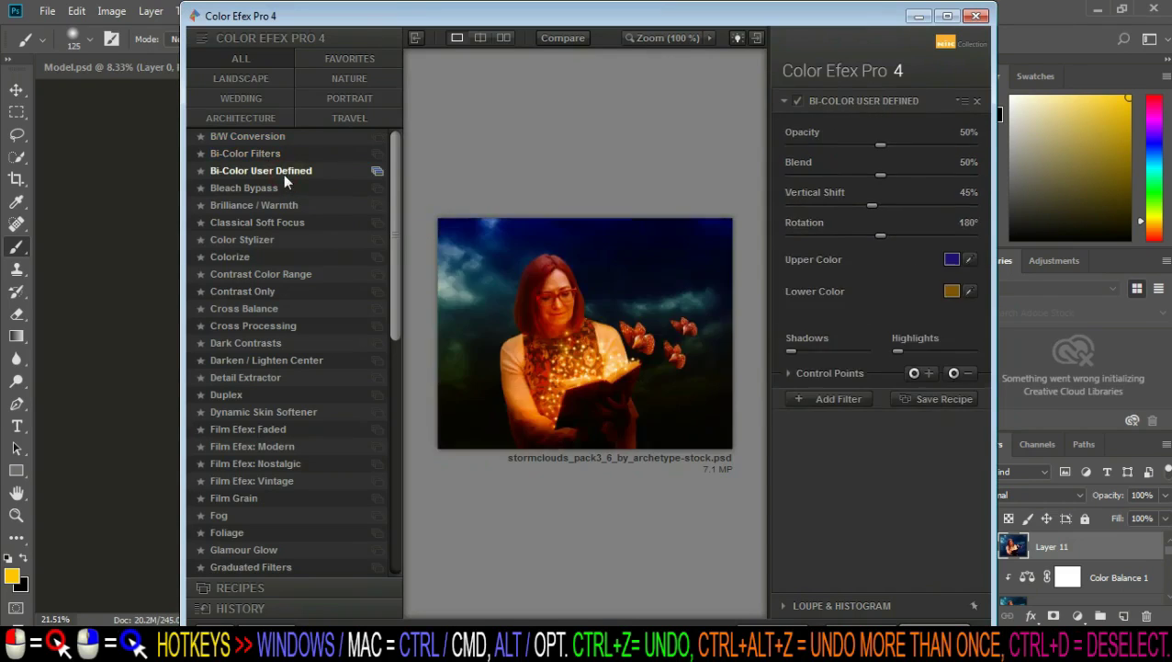
{"action": "left_click", "coordinate": [276, 187]}
{"action": "left_click", "coordinate": [286, 204]}
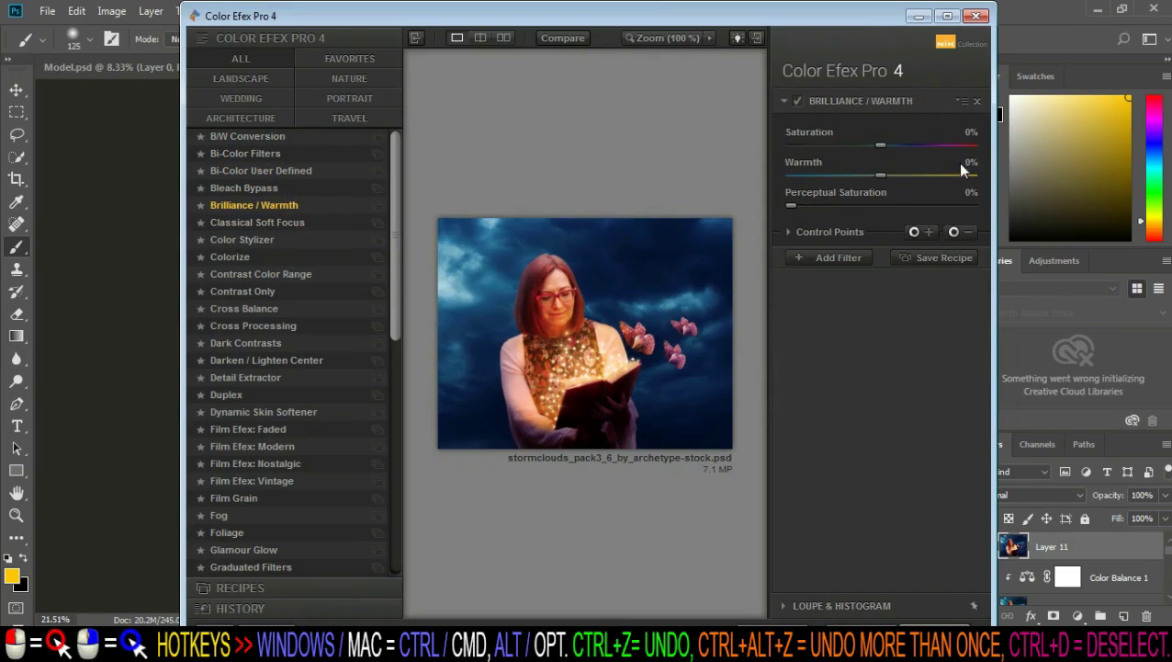
{"action": "left_click", "coordinate": [907, 175]}
{"action": "left_click_drag", "start_coordinate": [886, 147], "coordinate": [906, 147]}
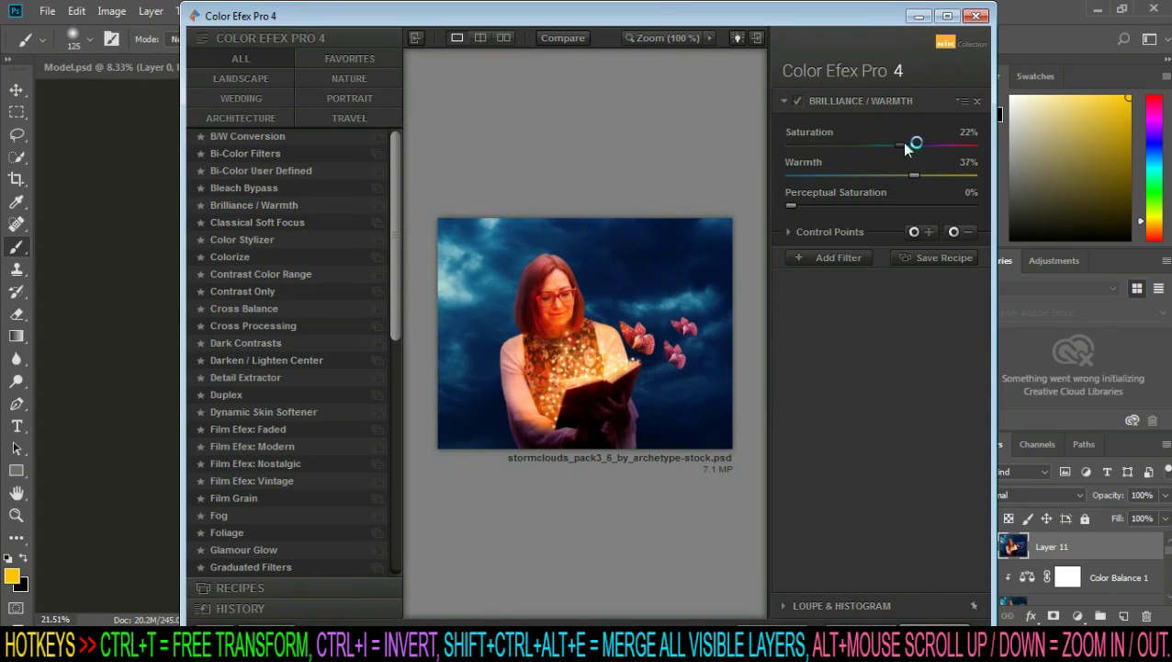
{"action": "left_click", "coordinate": [926, 175]}
{"action": "double_click", "coordinate": [805, 13]}
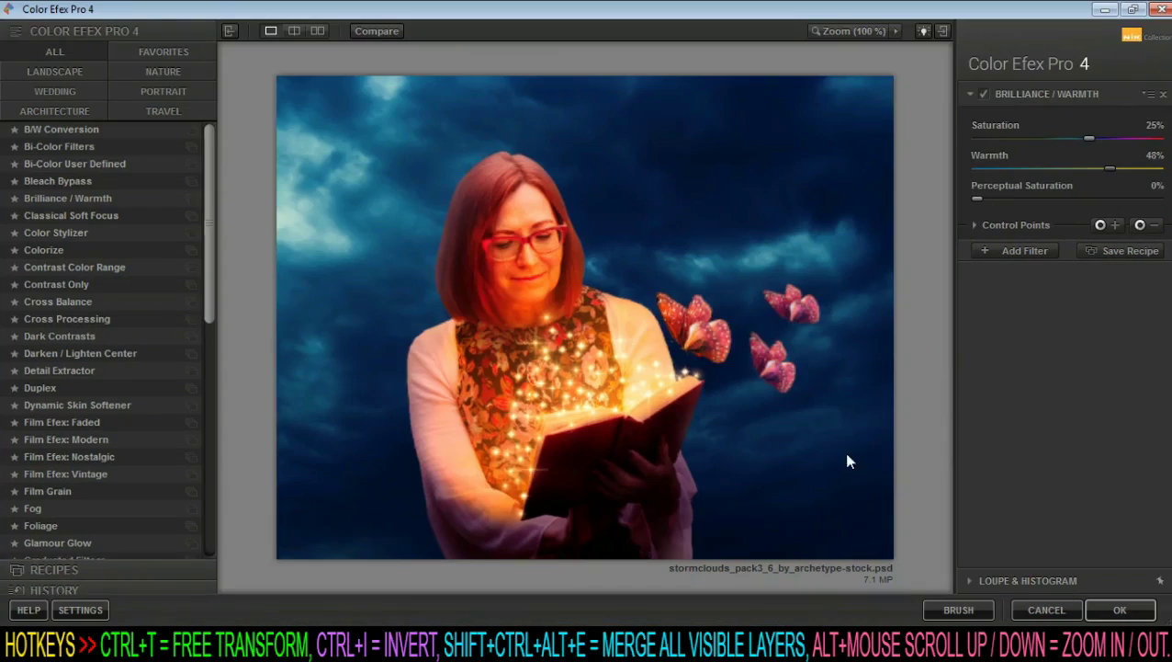
{"action": "left_click", "coordinate": [1119, 610]}
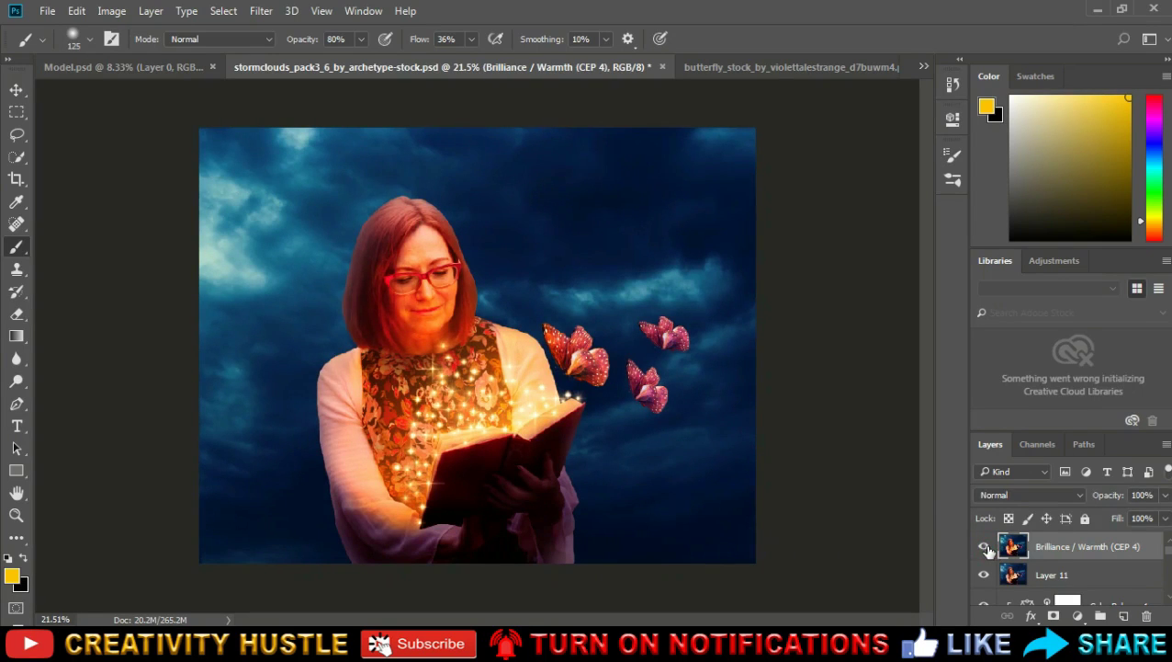
Step: Lower the Brilliance / Warmth (CEP 4) layer's opacity to 48%, then fine-tune it to 39%
{"action": "left_click_drag", "start_coordinate": [1165, 494], "coordinate": [1123, 515]}
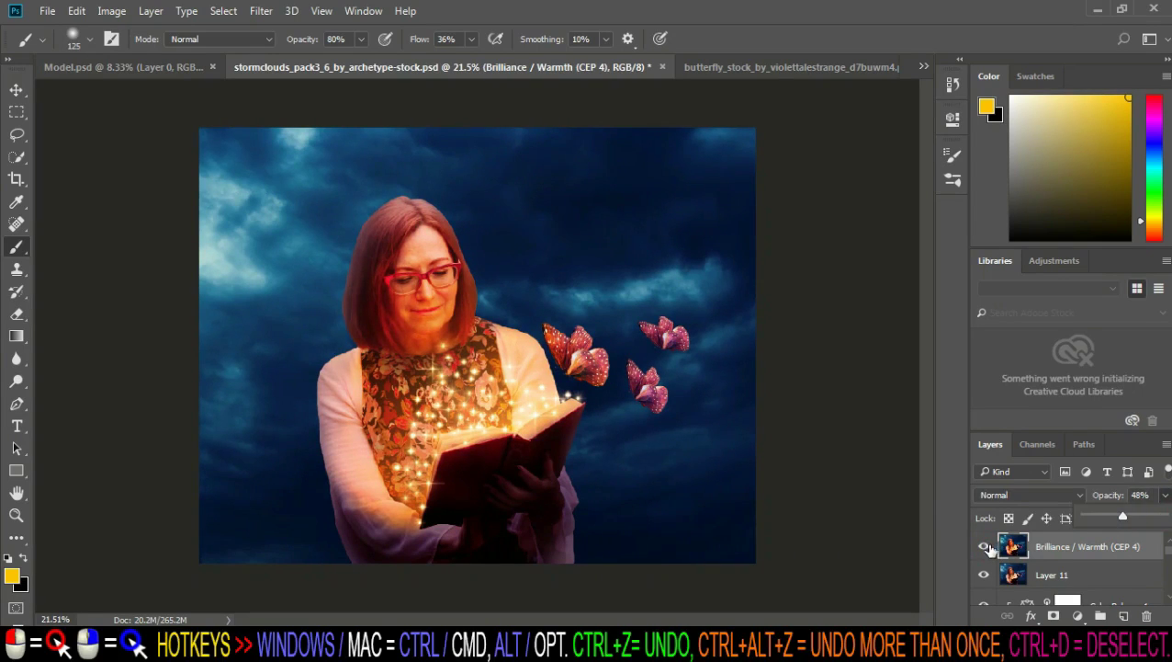
{"action": "left_click", "coordinate": [988, 549]}
{"action": "left_click", "coordinate": [1164, 496]}
{"action": "left_click", "coordinate": [1004, 549]}
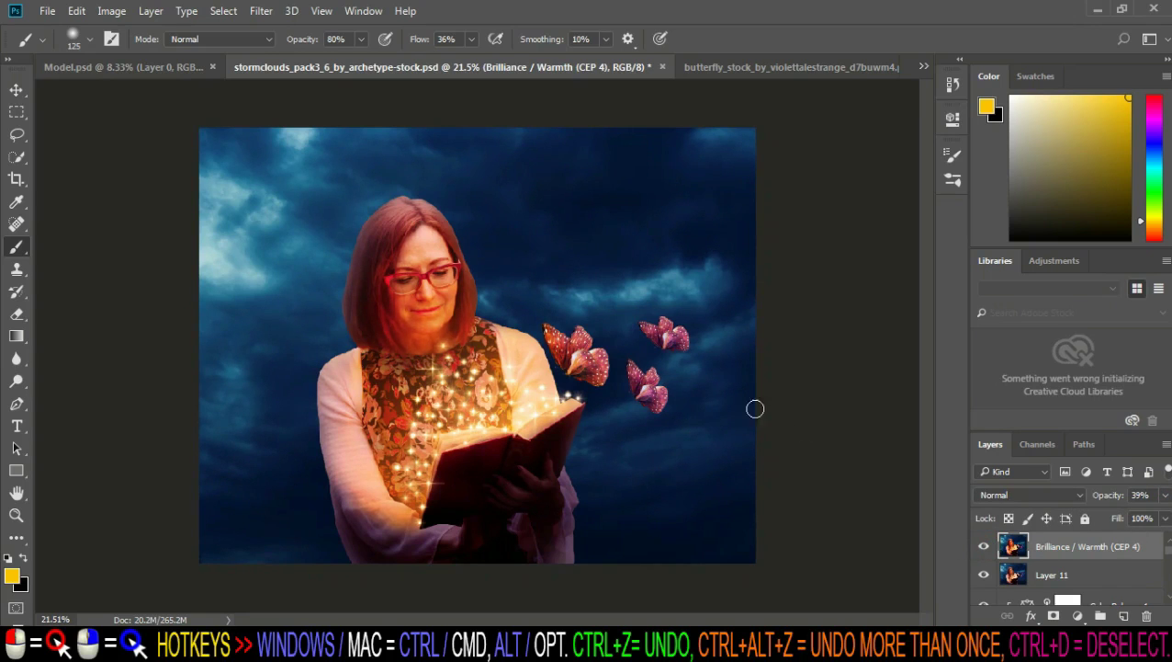
{"action": "scroll", "coordinate": [745, 408], "scroll_direction": "down", "scroll_amount": 1}
{"action": "scroll", "coordinate": [707, 432], "scroll_direction": "up", "scroll_amount": 1}
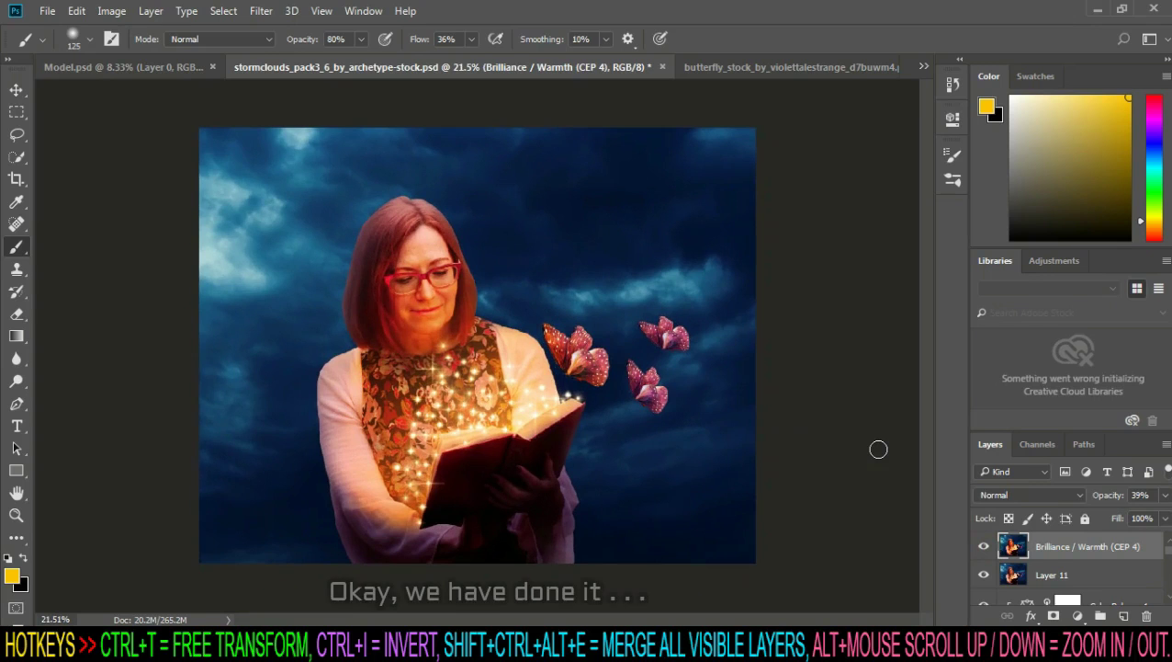